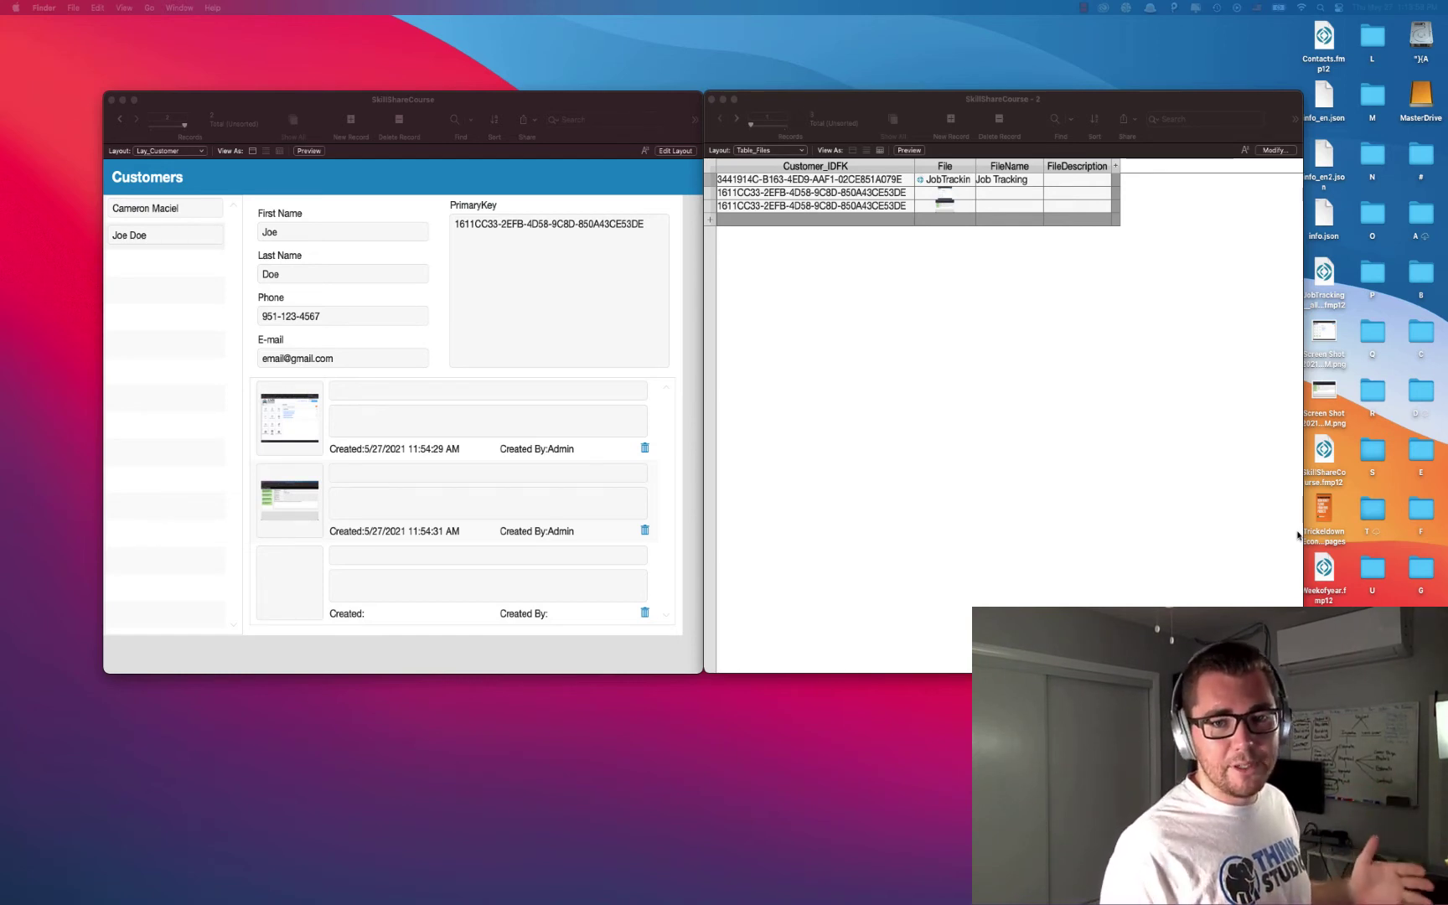
# Step: Open the layout manager for the file and expand the List folder as the place for a new layout
pyautogui.click(964, 533)
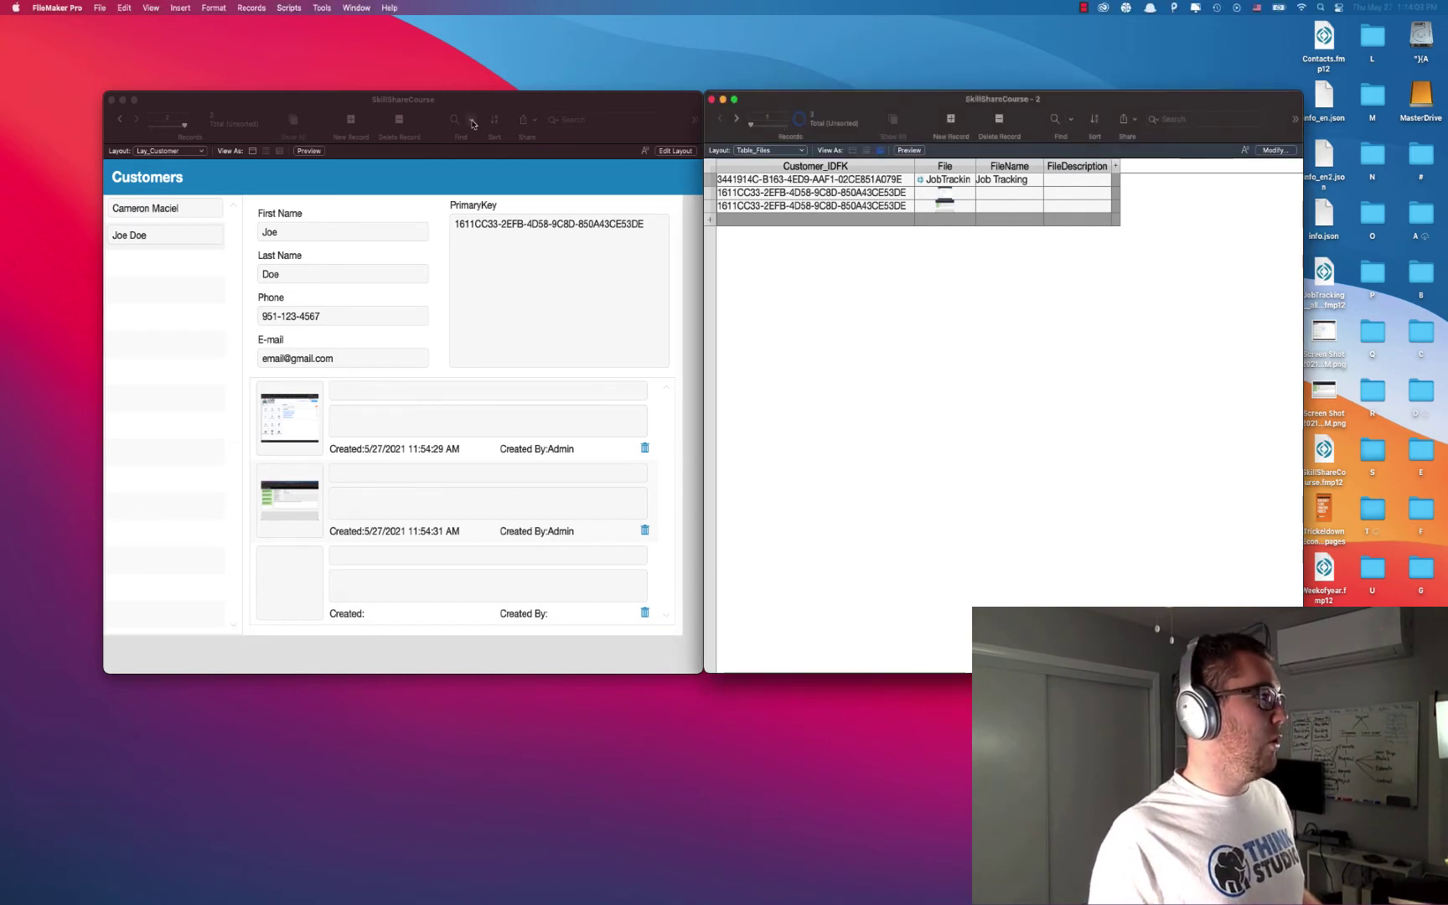
pyautogui.click(227, 122)
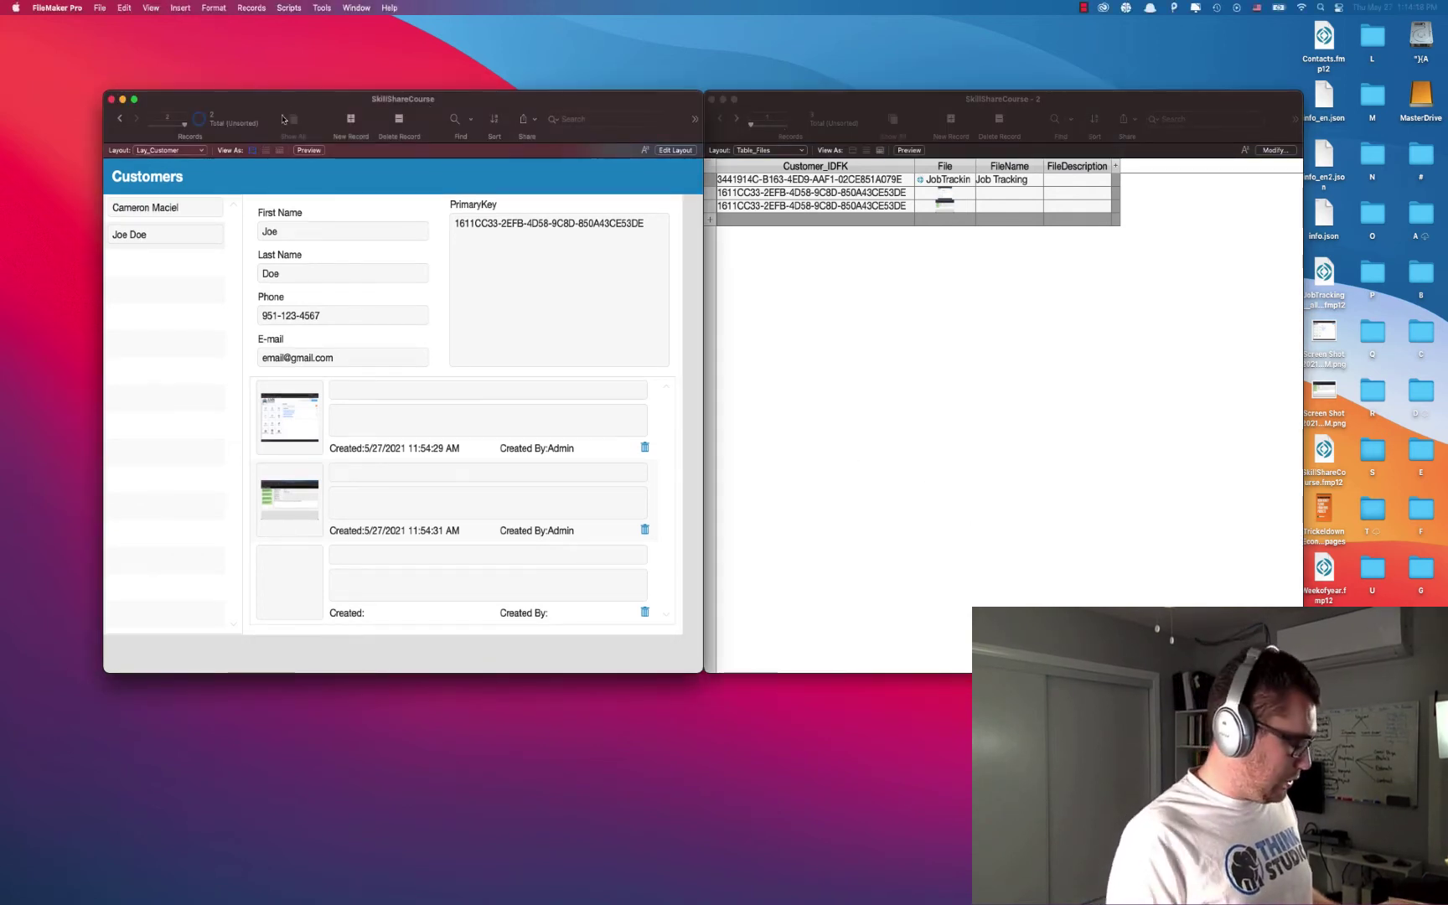
pyautogui.press('super+shift+l')
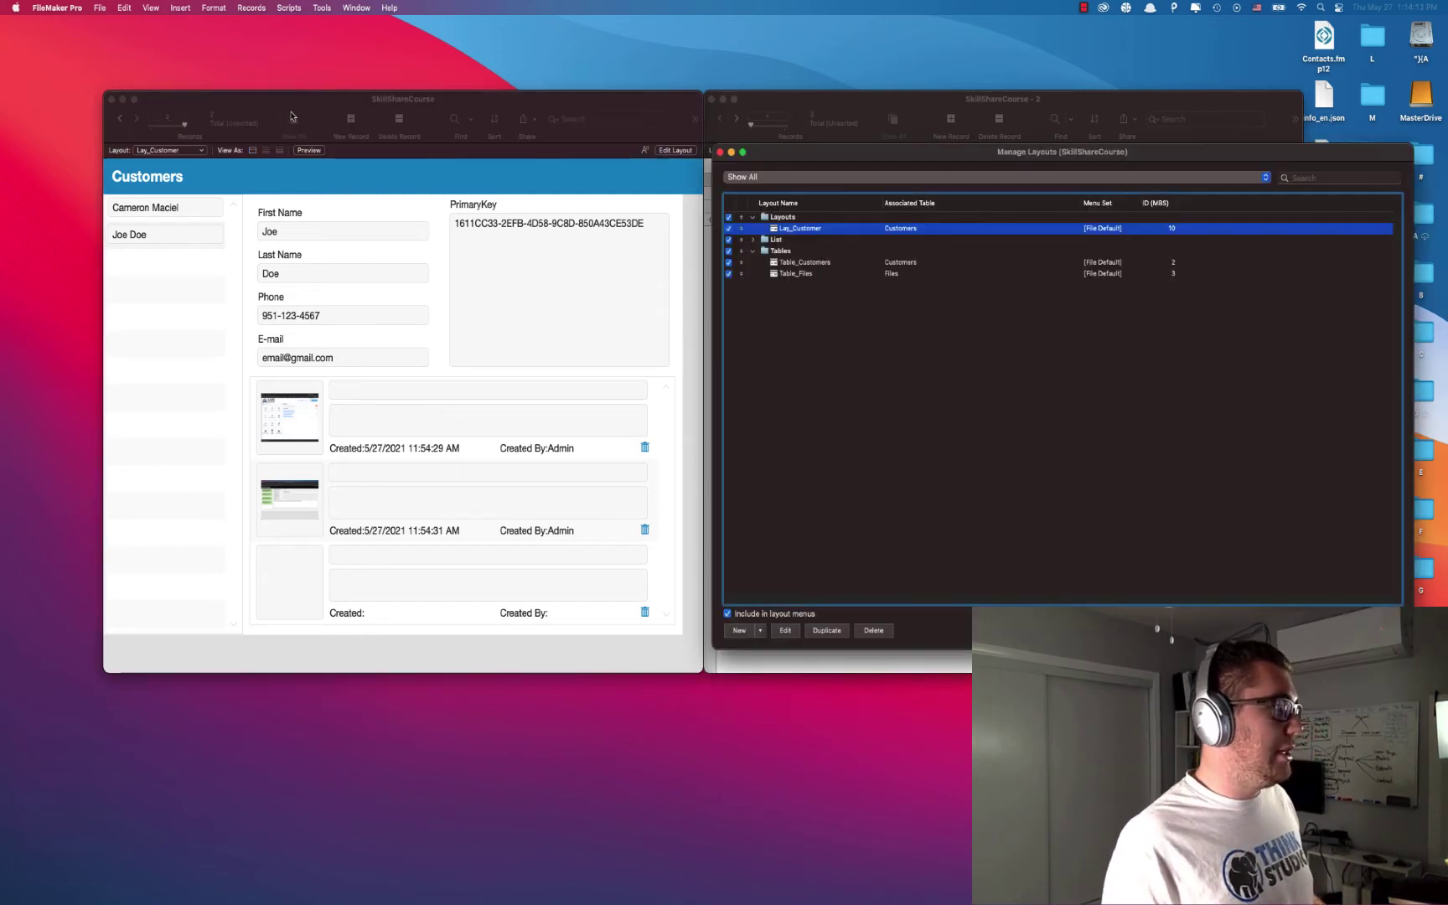
pyautogui.moveTo(947, 157); pyautogui.dragTo(545, 156)
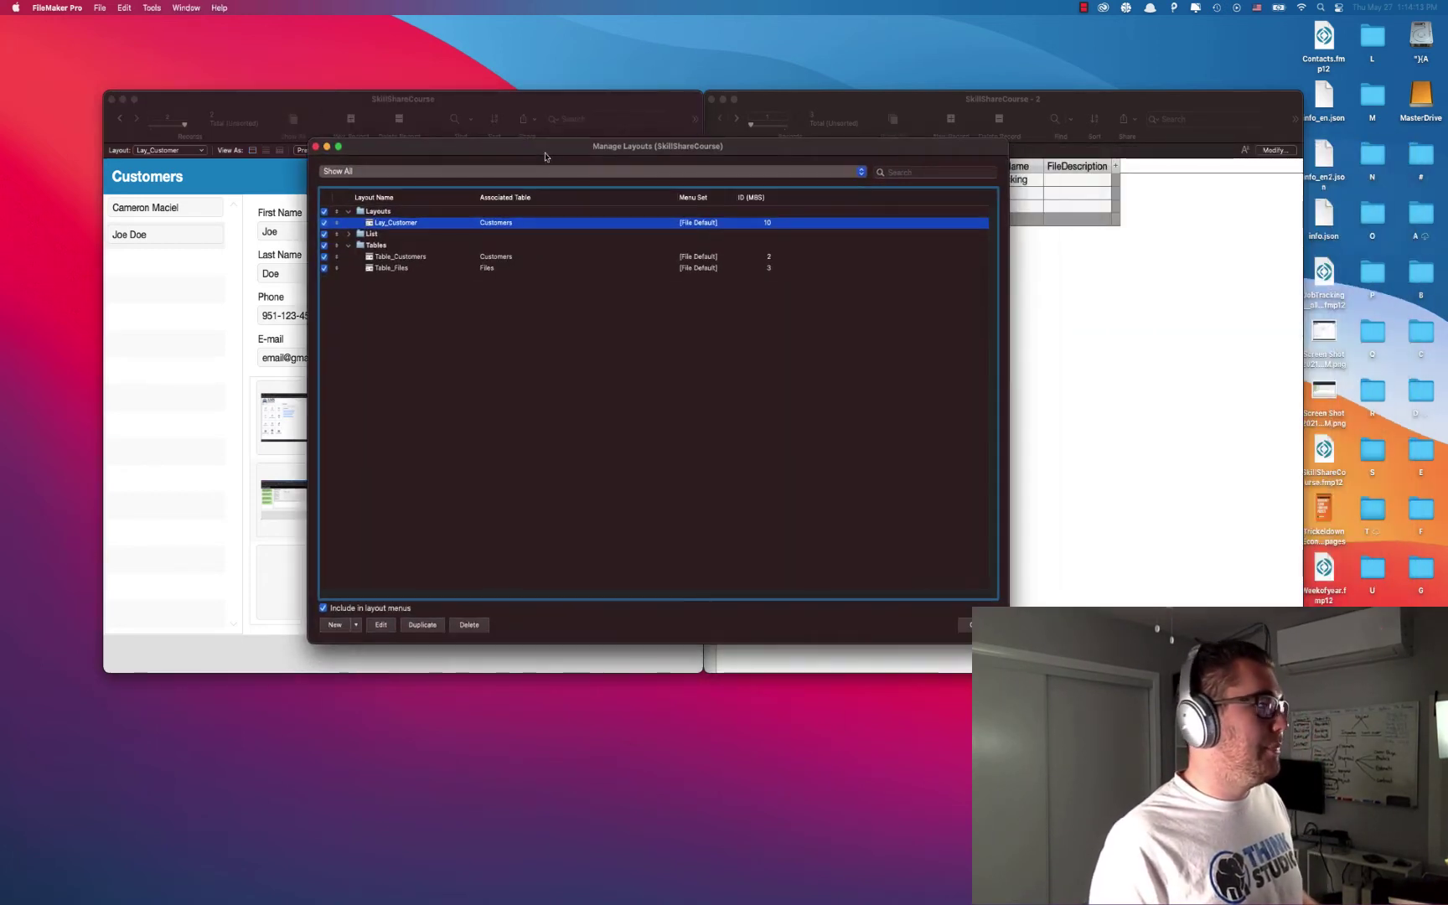
pyautogui.click(553, 393)
pyautogui.click(362, 233)
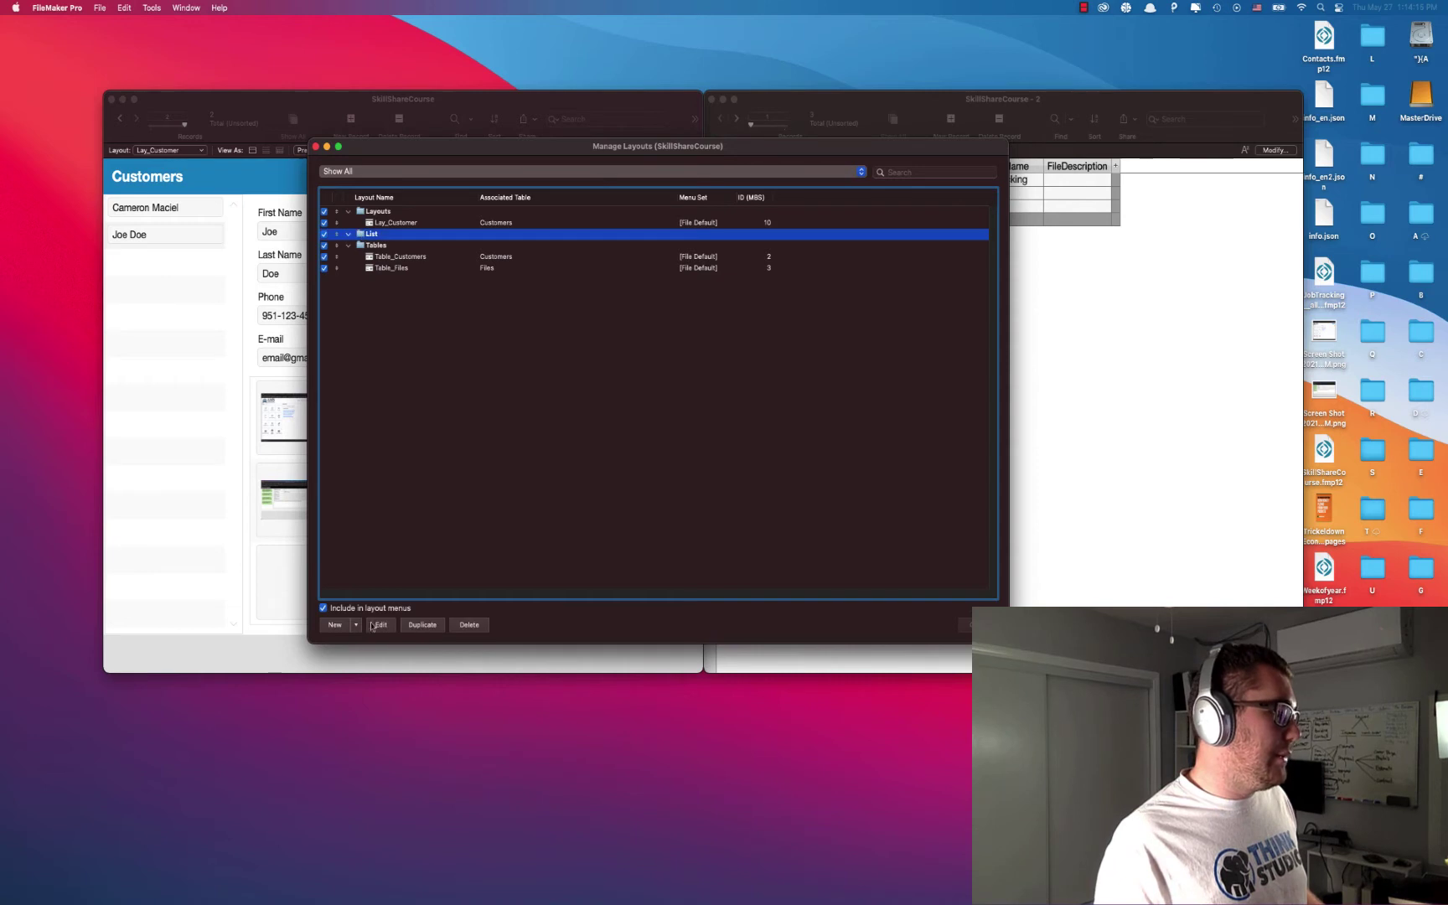
# Step: Create a computer list layout named List_Customers showing records from Customers, and close the layout manager
pyautogui.click(335, 624)
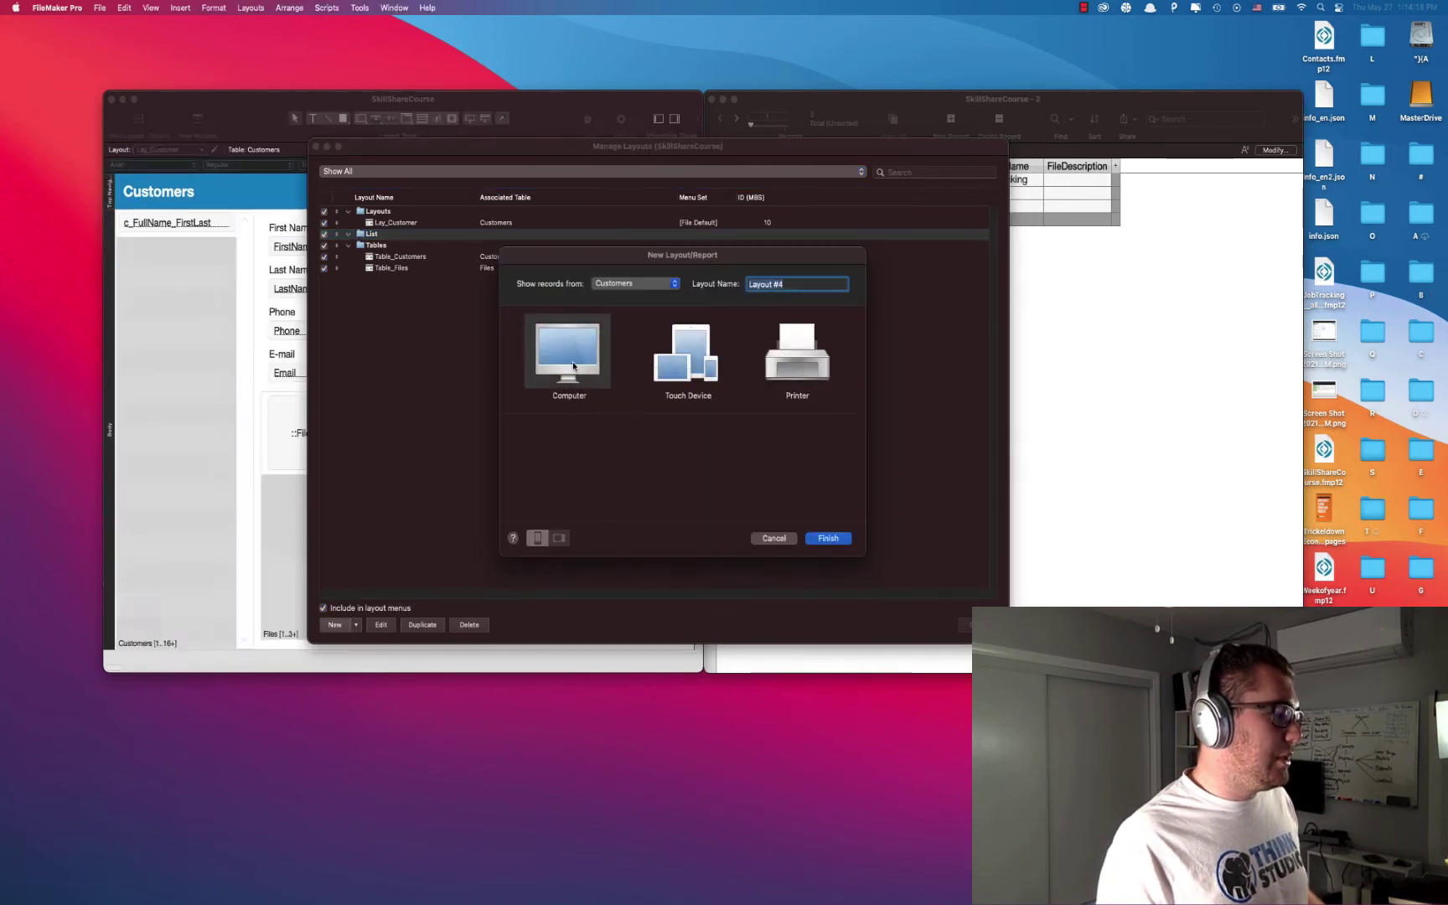
pyautogui.click(572, 361)
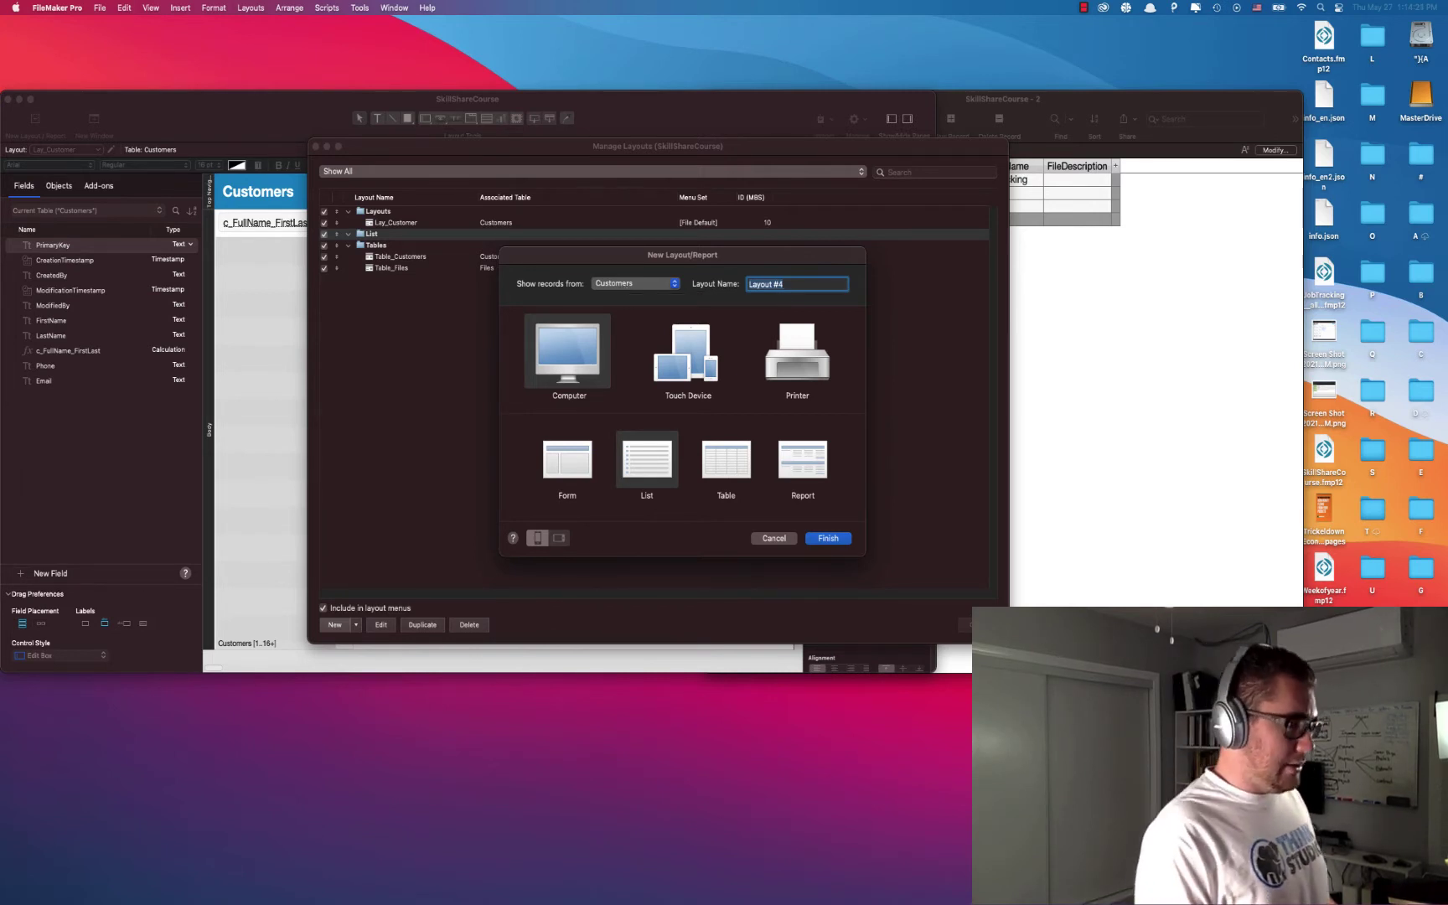
pyautogui.write('Ls')
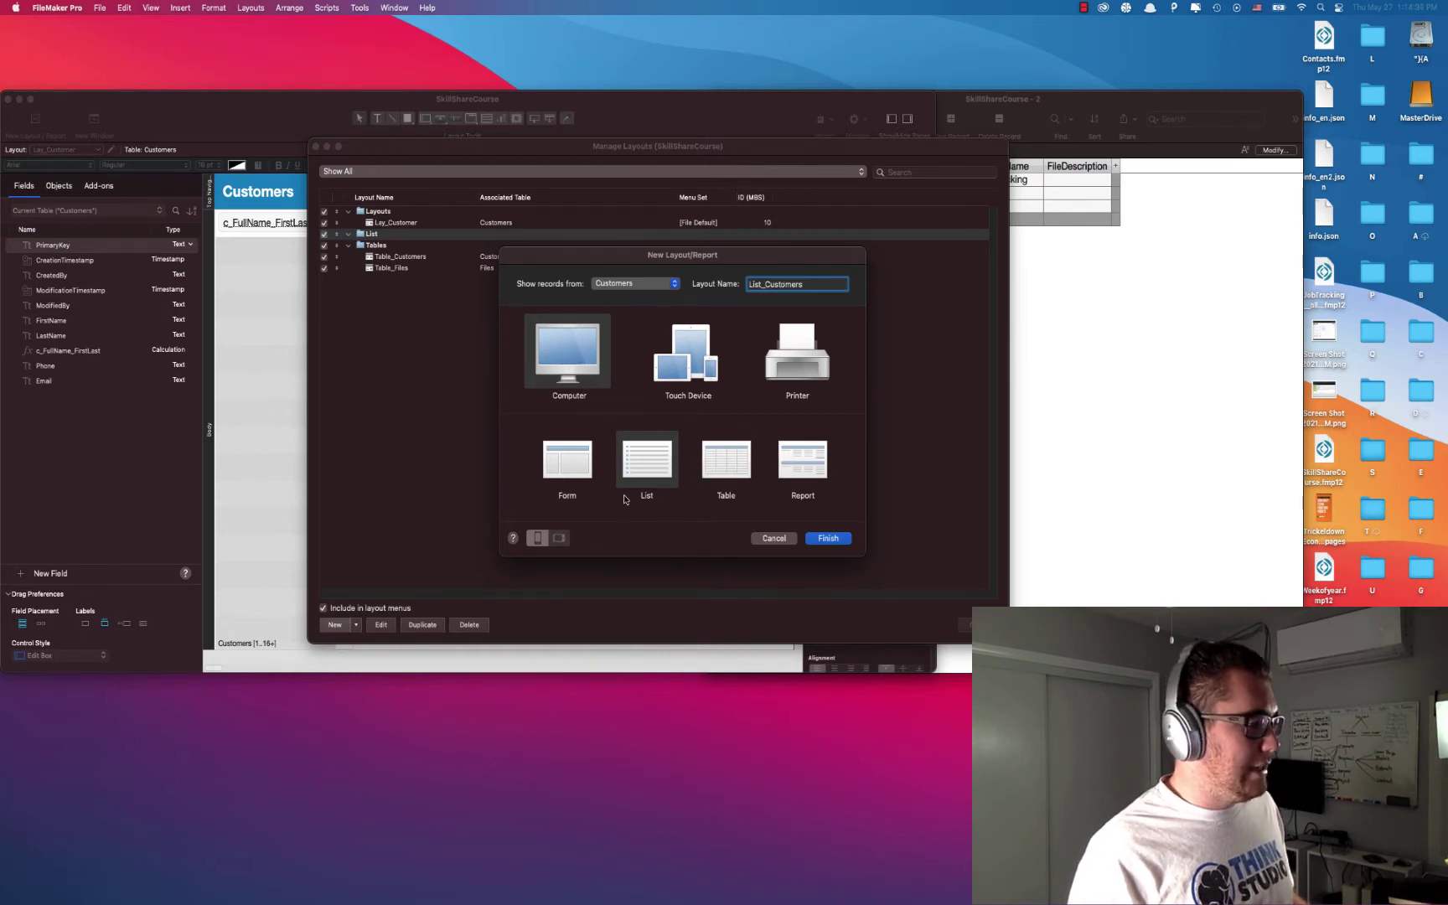
pyautogui.click(828, 538)
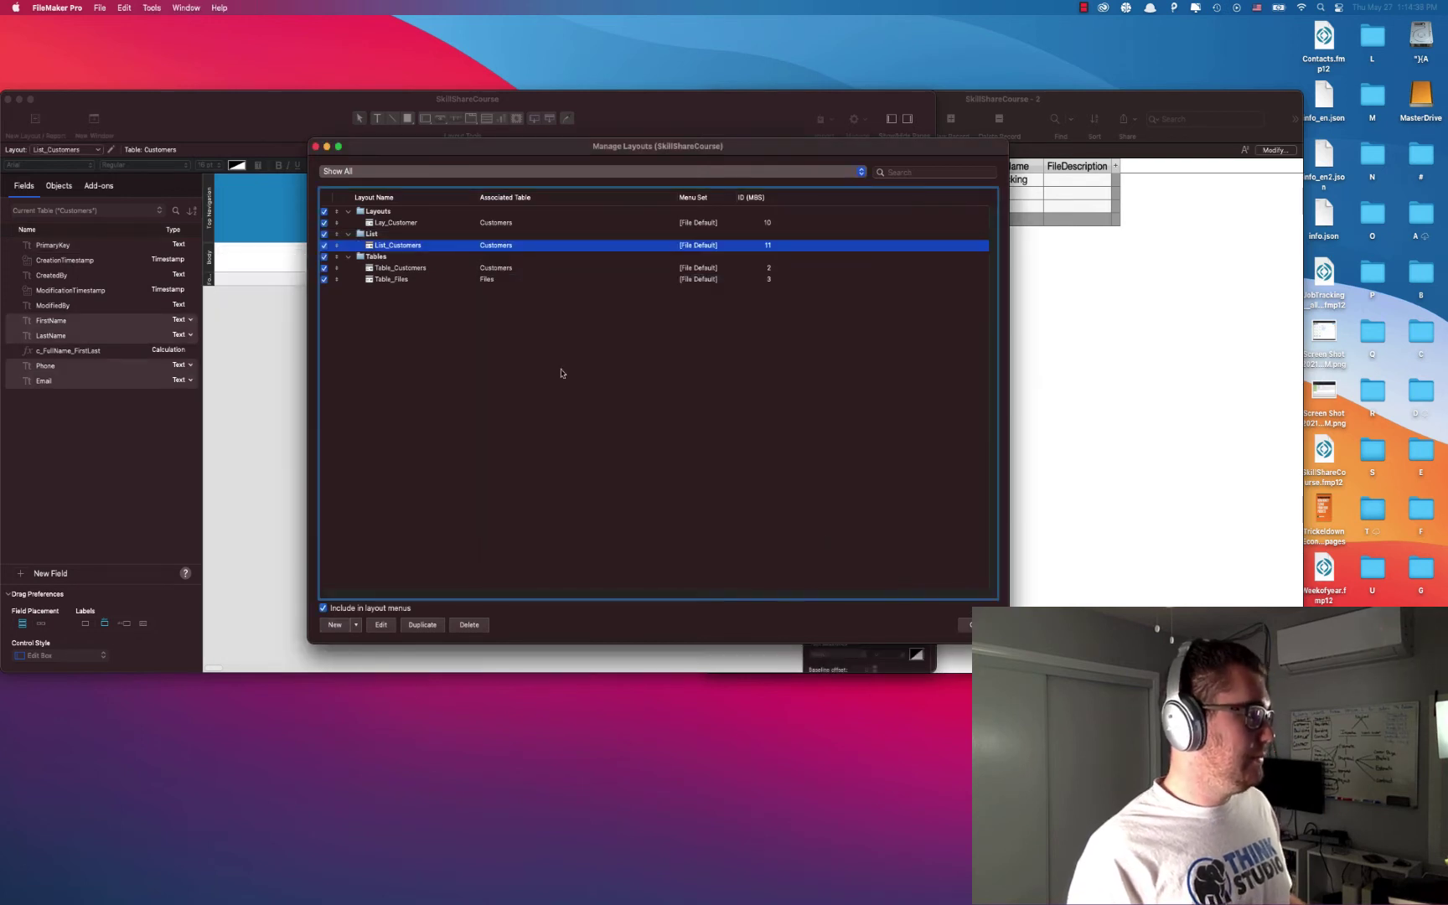
pyautogui.click(315, 147)
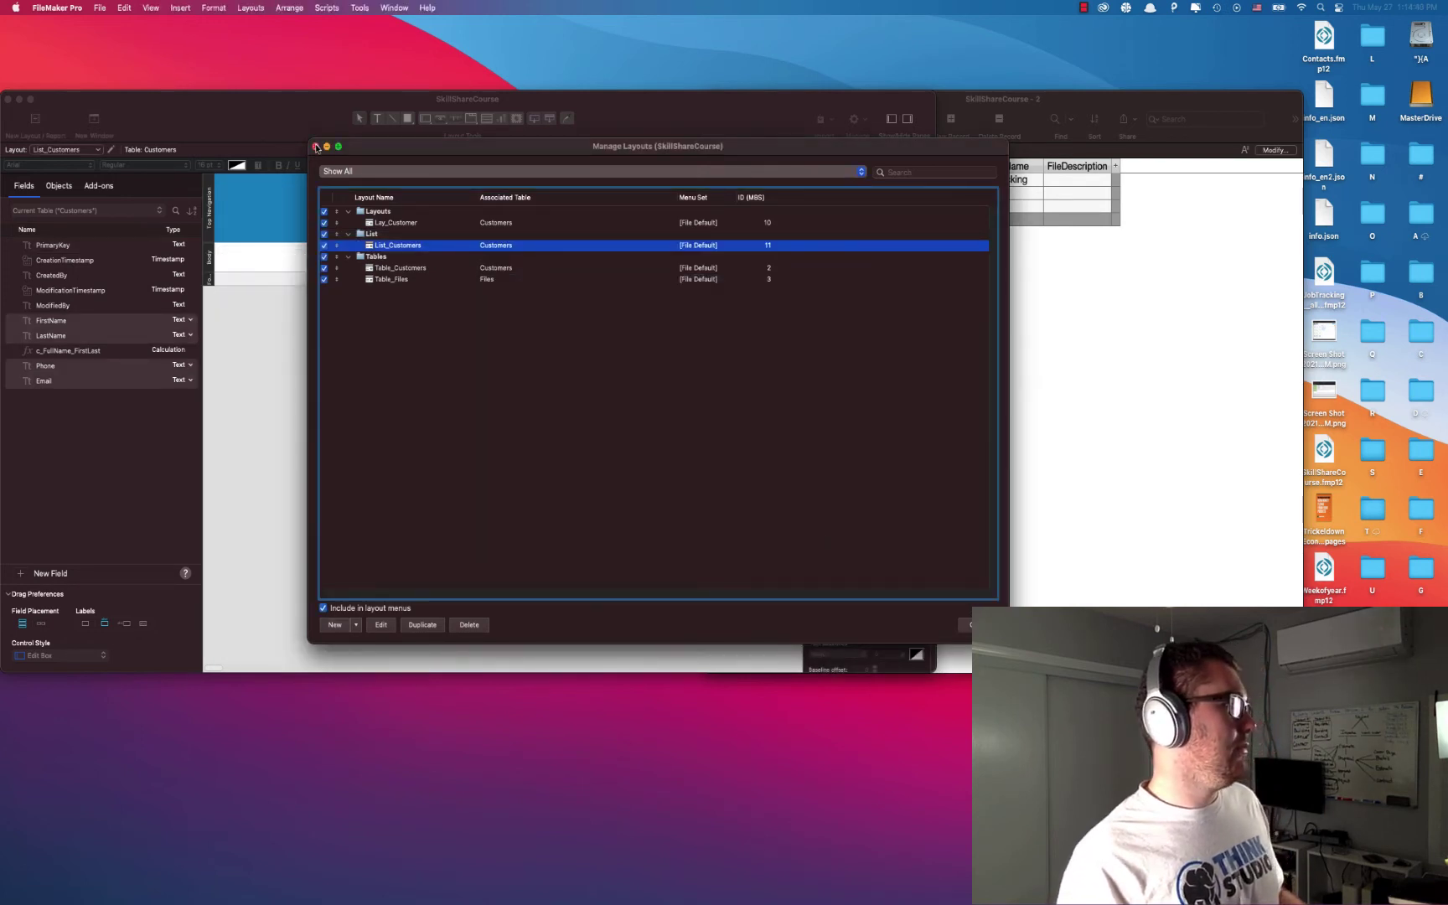
# Step: Add a text object reading "Customers List" in the blue top navigation part of the layout
pyautogui.moveTo(351, 242); pyautogui.dragTo(362, 214)
pyautogui.click(377, 119)
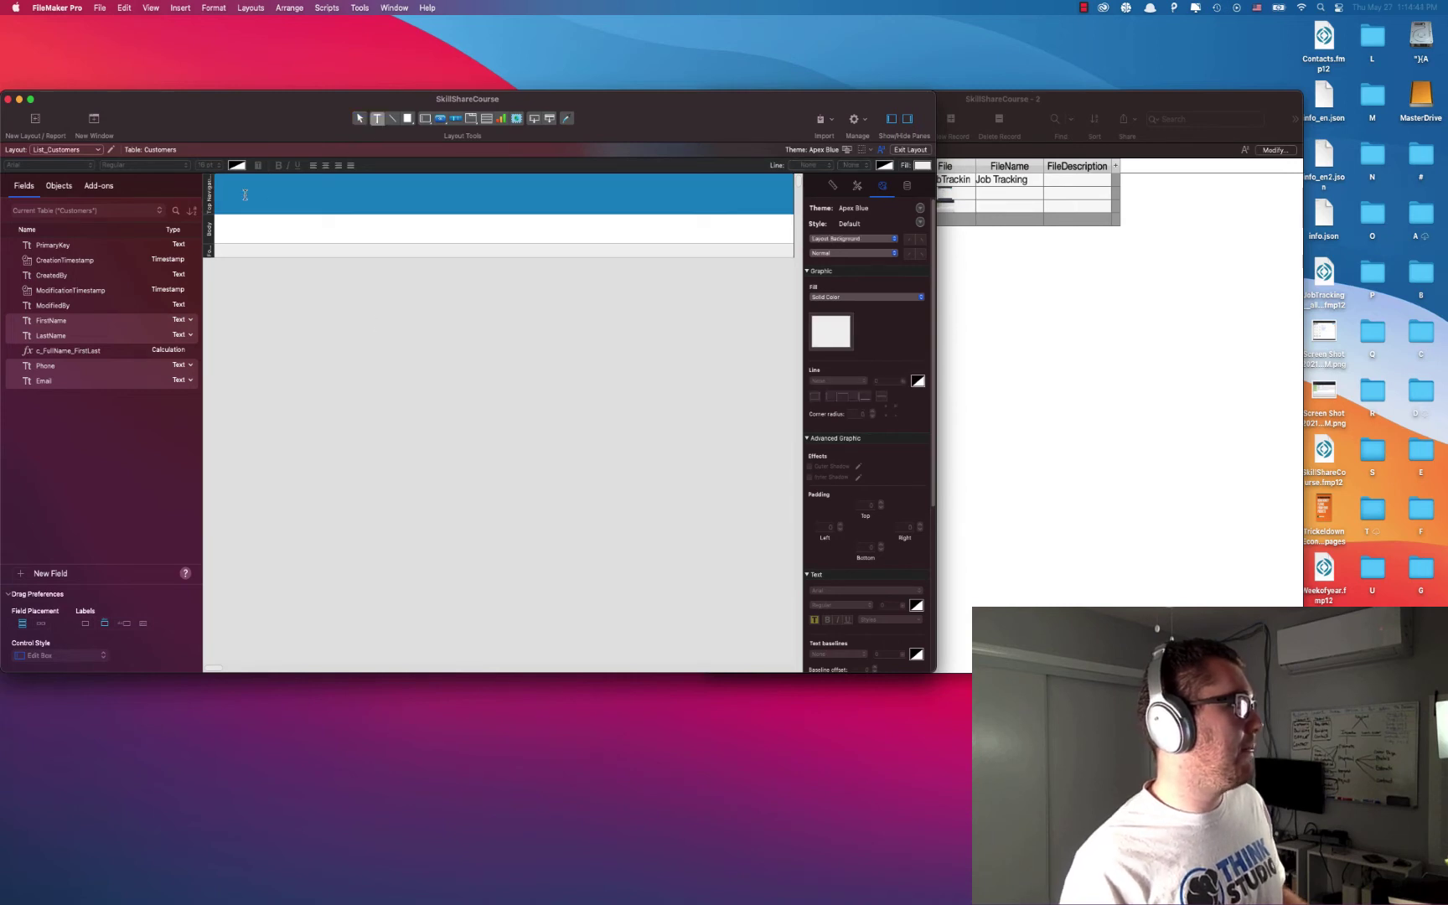
pyautogui.moveTo(220, 182); pyautogui.dragTo(396, 210)
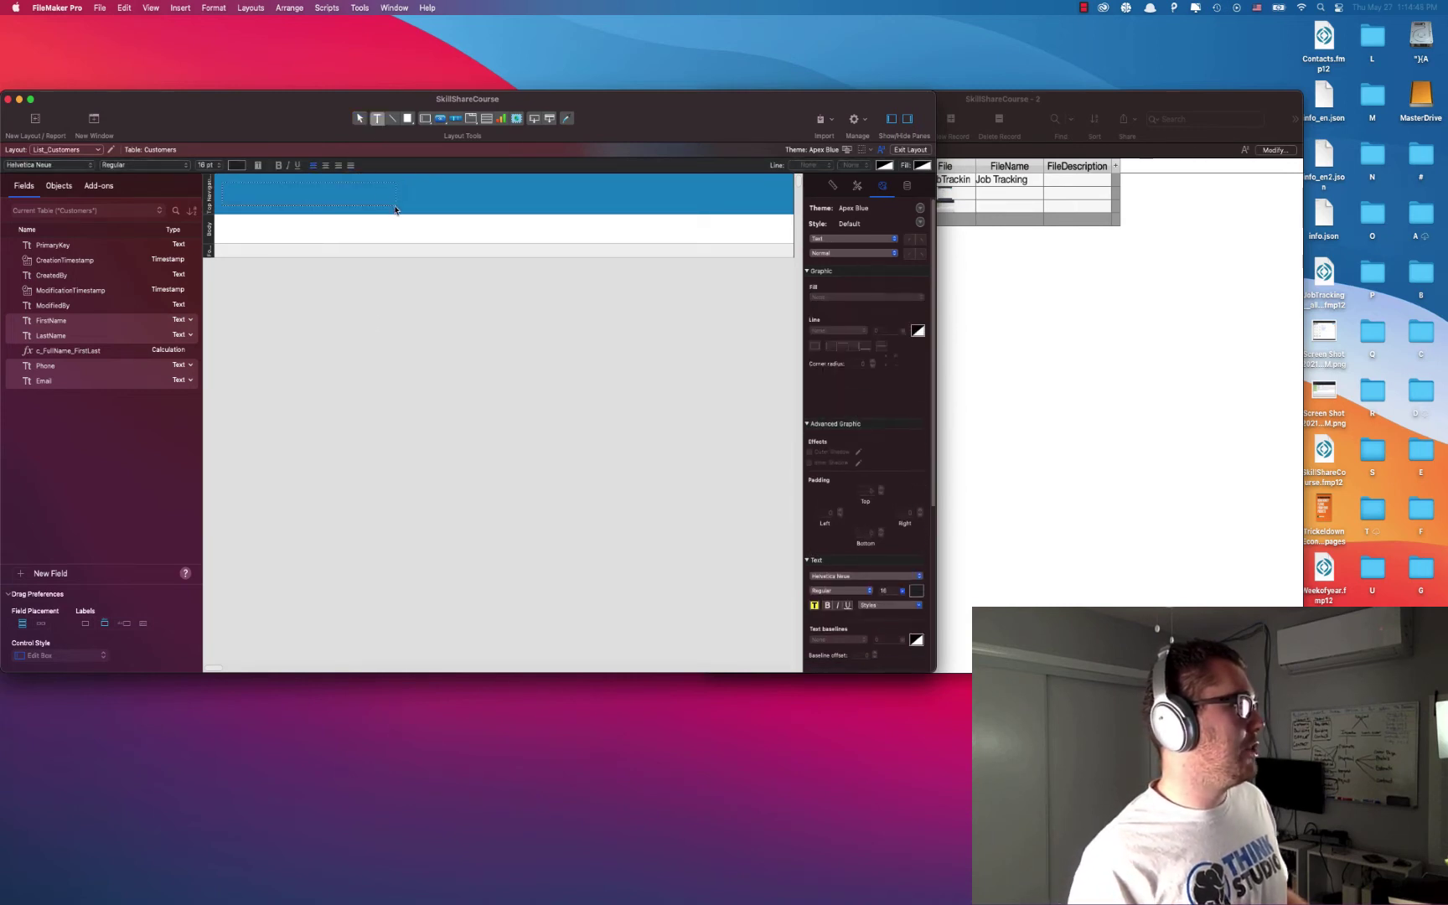
pyautogui.write('List ')
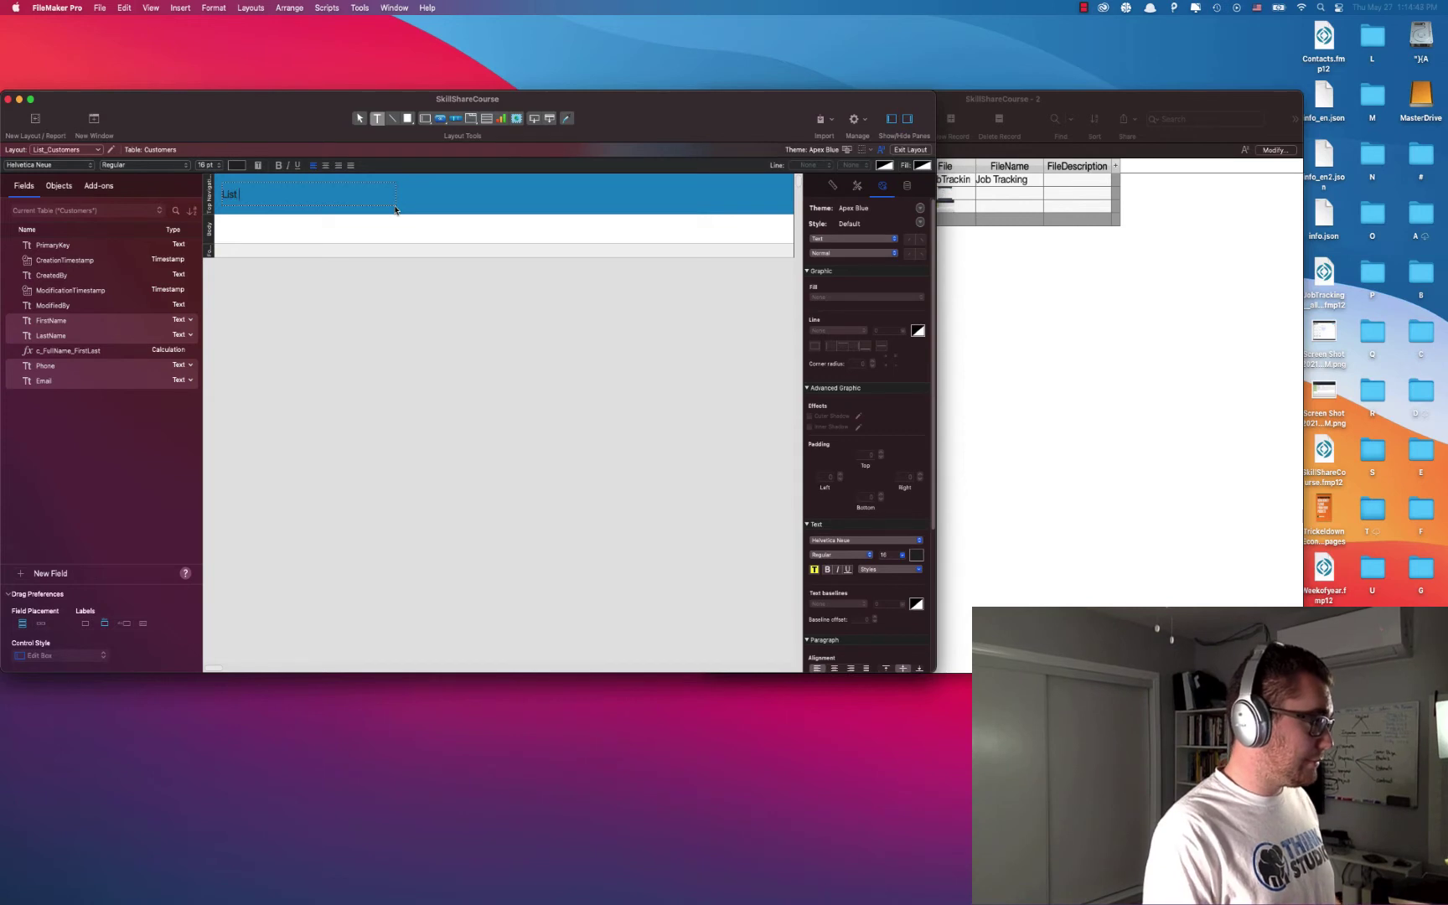
pyautogui.write('C')
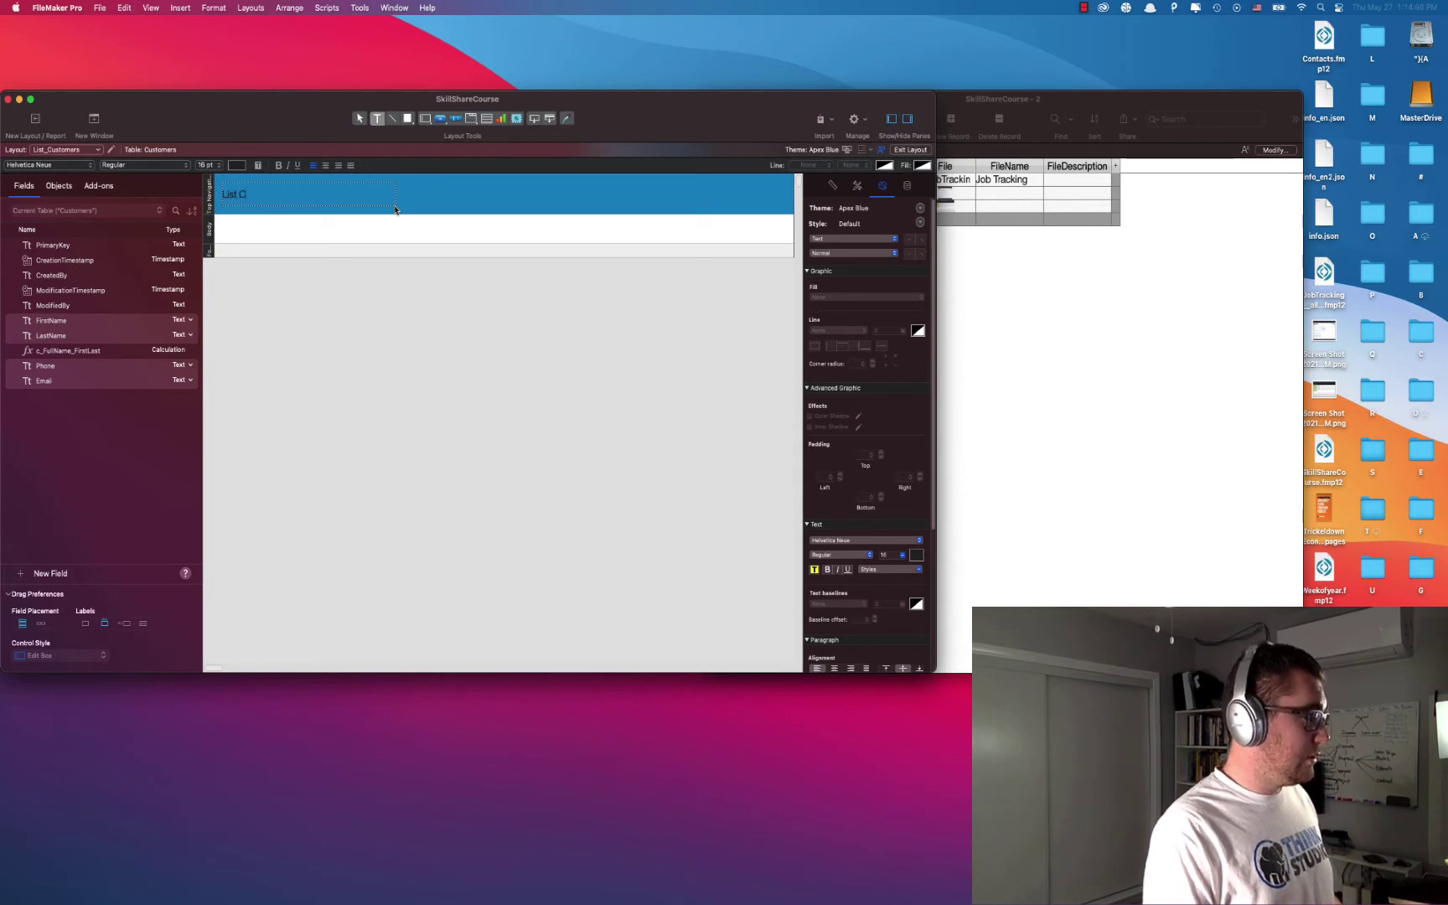
pyautogui.press('BackSpace')
pyautogui.press('BackSpace')
pyautogui.press('BackSpace')
pyautogui.press('BackSpace')
pyautogui.press('BackSpace')
pyautogui.press('BackSpace')
pyautogui.write('Customer')
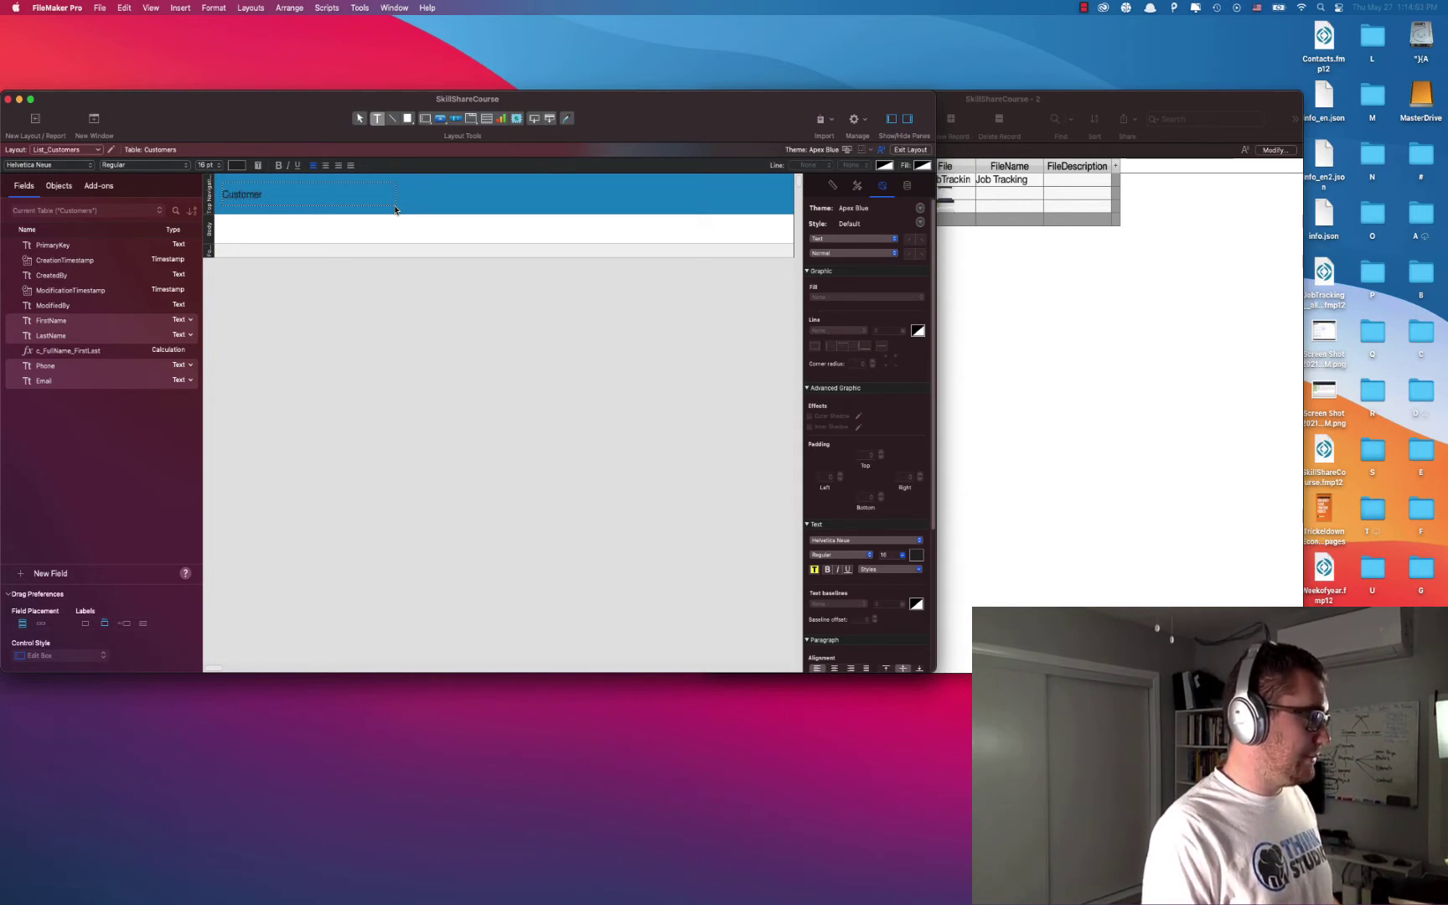
pyautogui.write('s List')
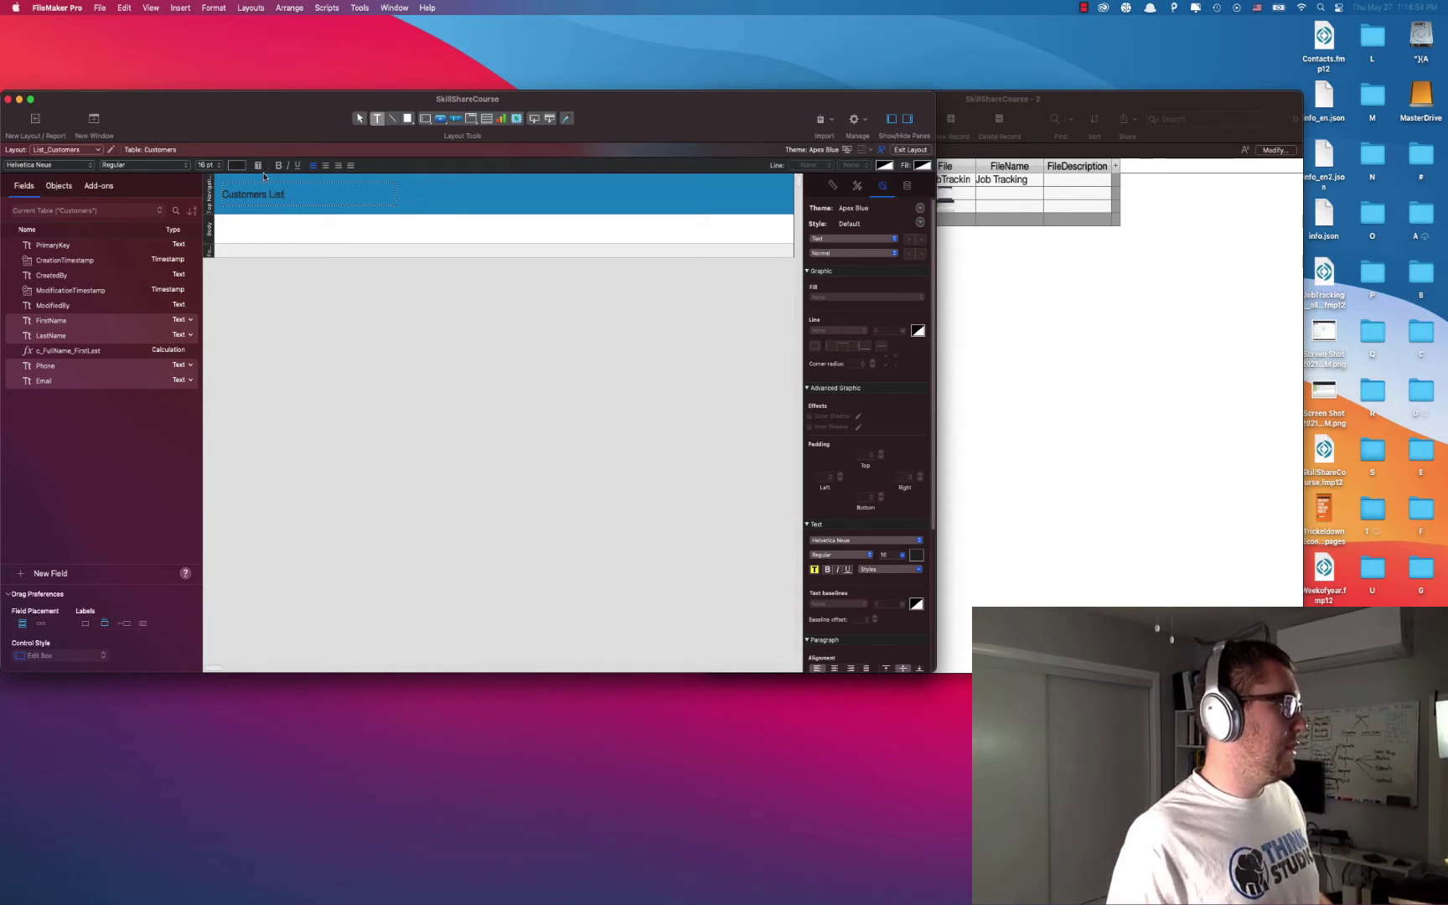
# Step: Format the "Customers List" title as 36 pt bold white text
pyautogui.click(209, 165)
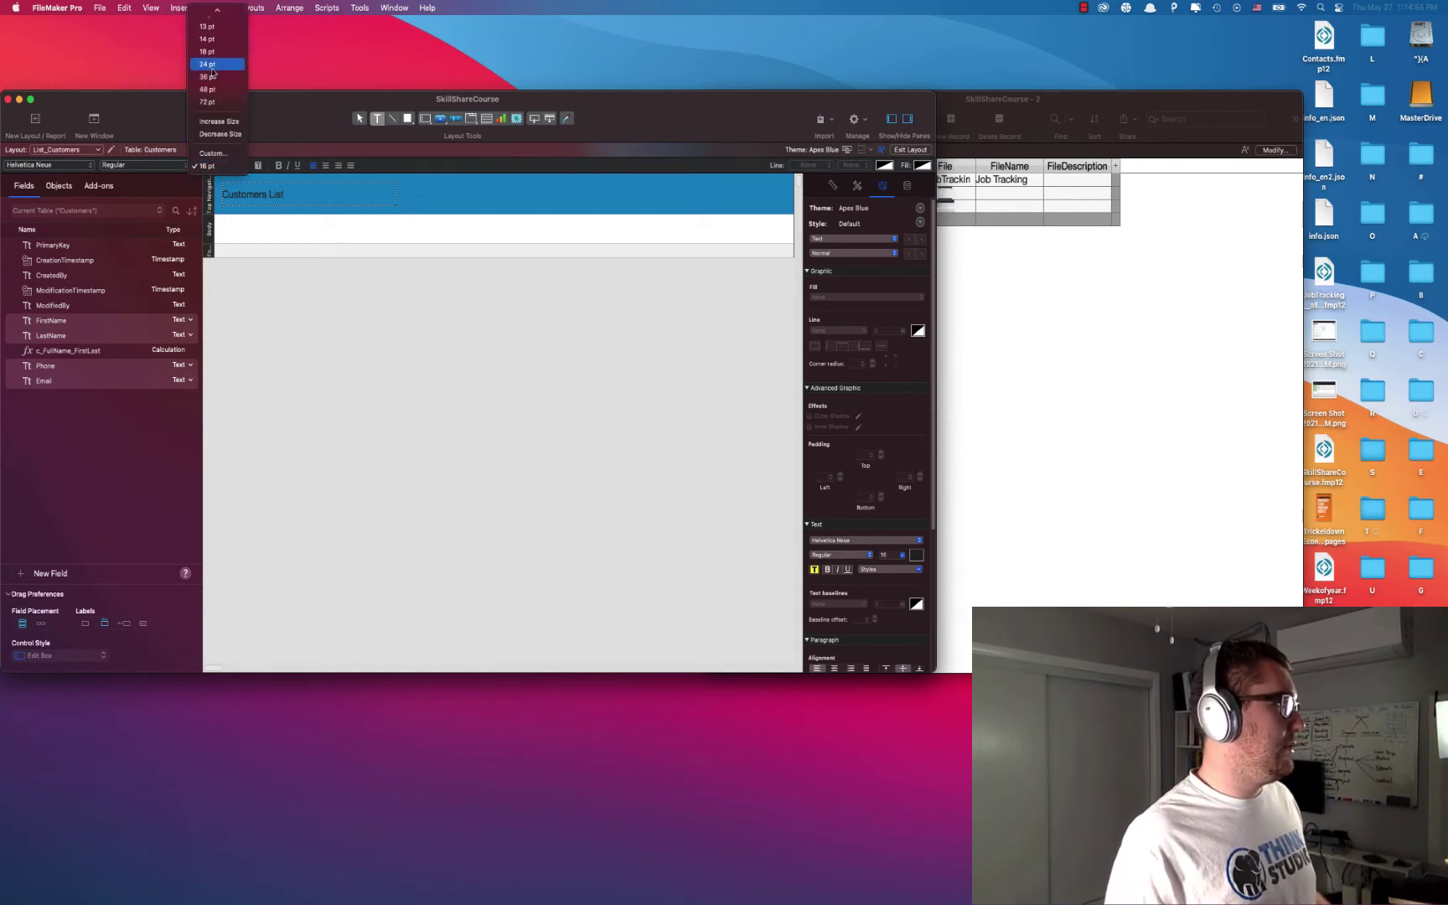
pyautogui.click(212, 66)
pyautogui.click(214, 165)
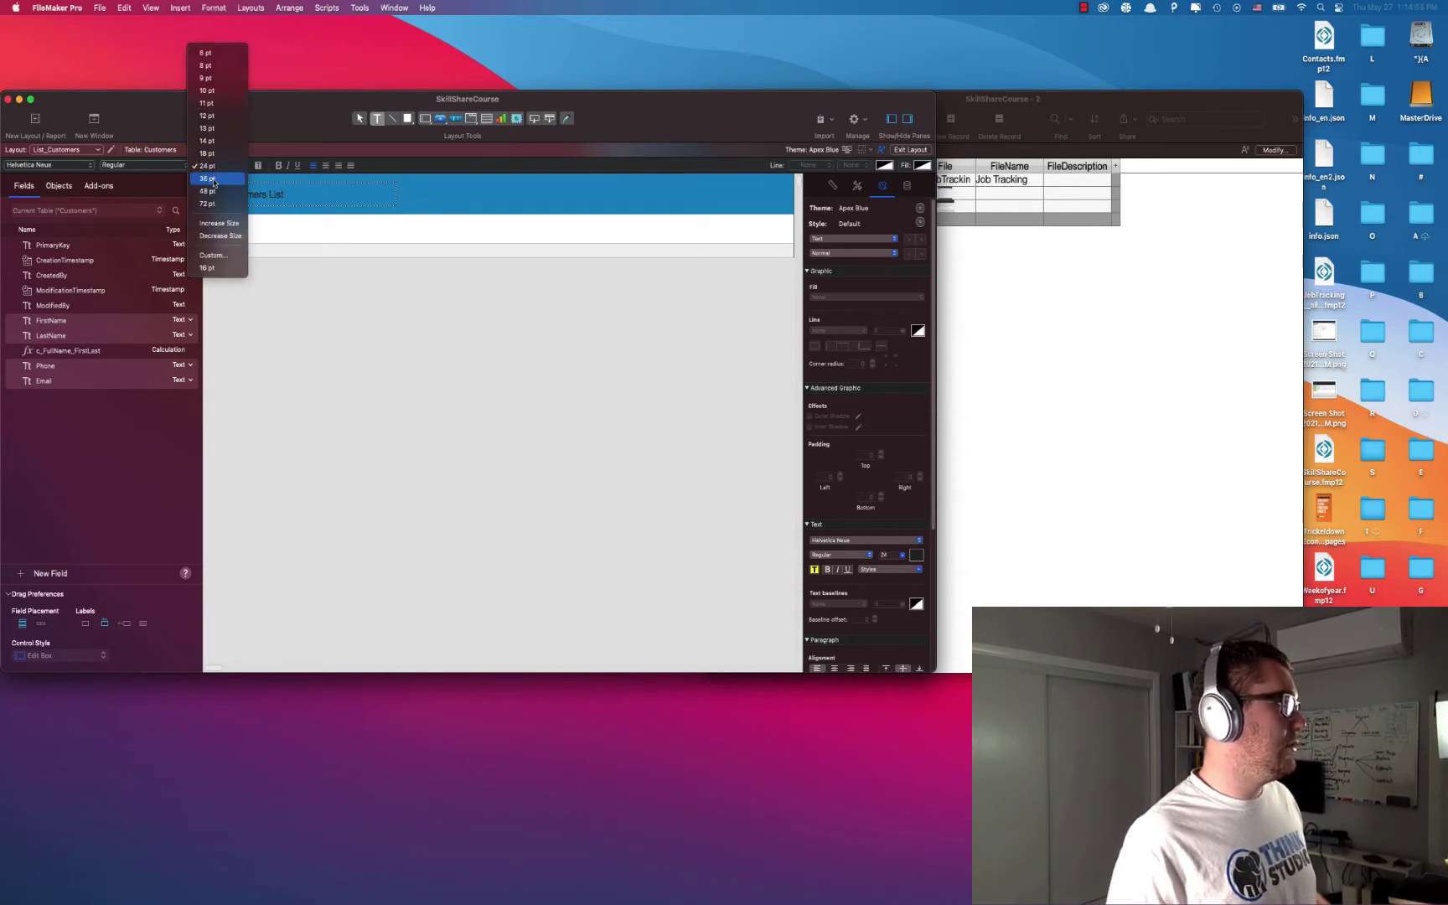
pyautogui.click(214, 179)
pyautogui.tripleClick(272, 197)
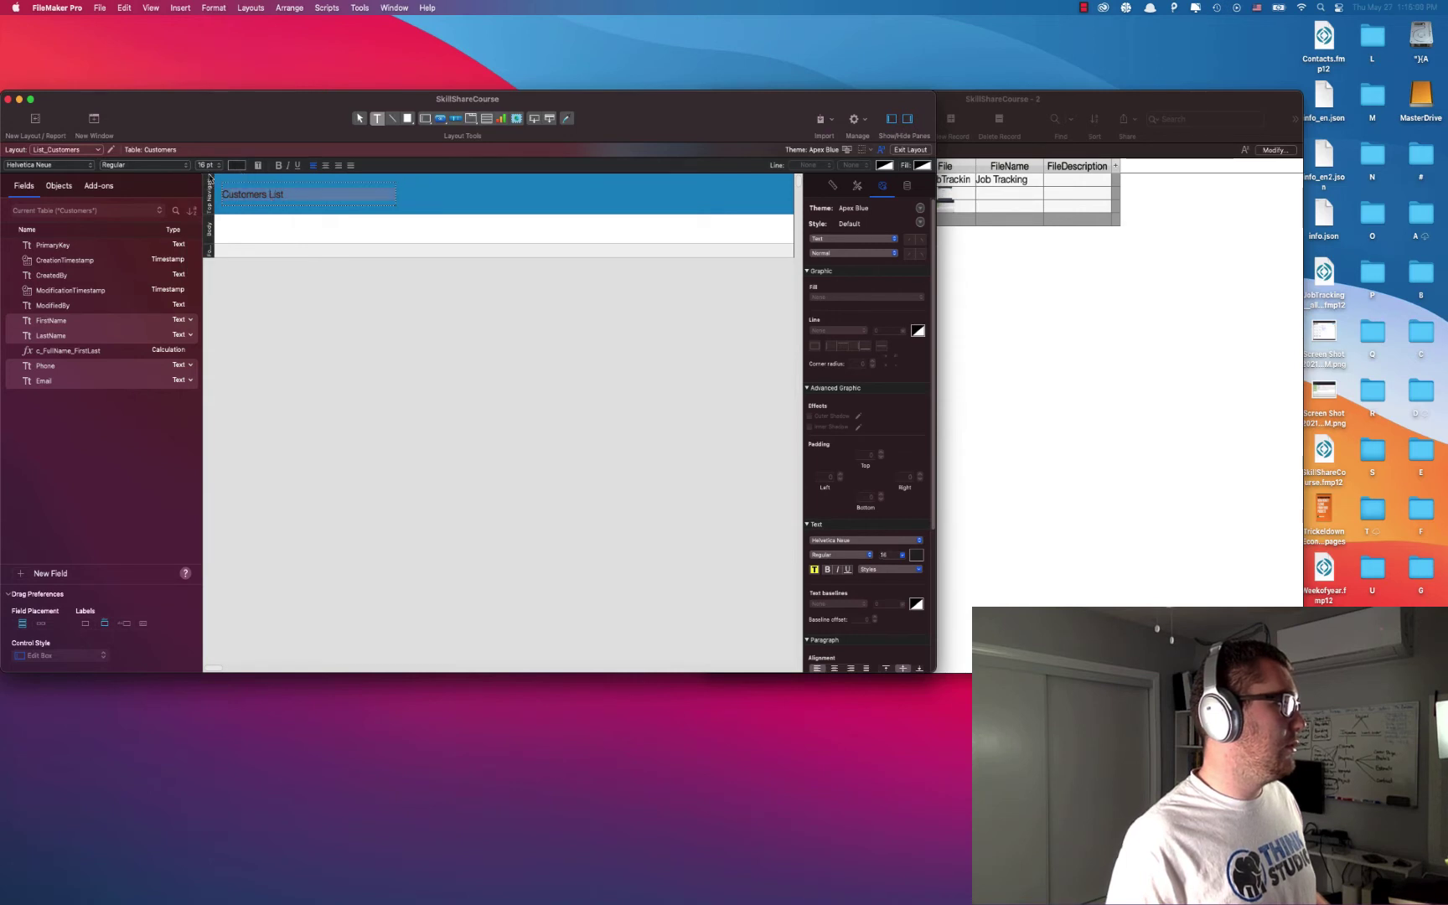
pyautogui.click(208, 165)
pyautogui.click(209, 77)
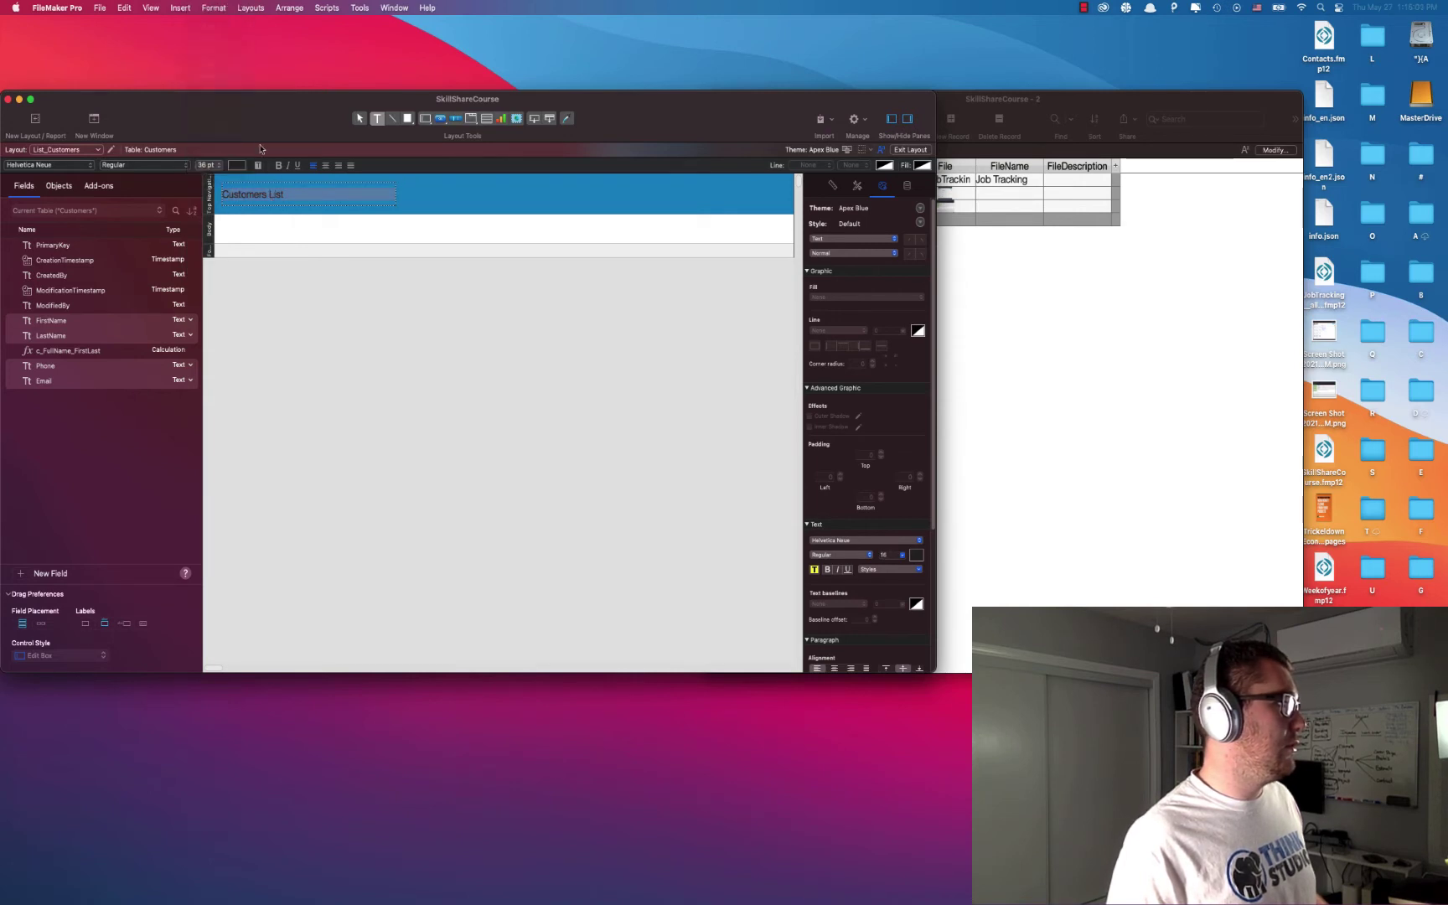
pyautogui.click(236, 165)
pyautogui.click(224, 237)
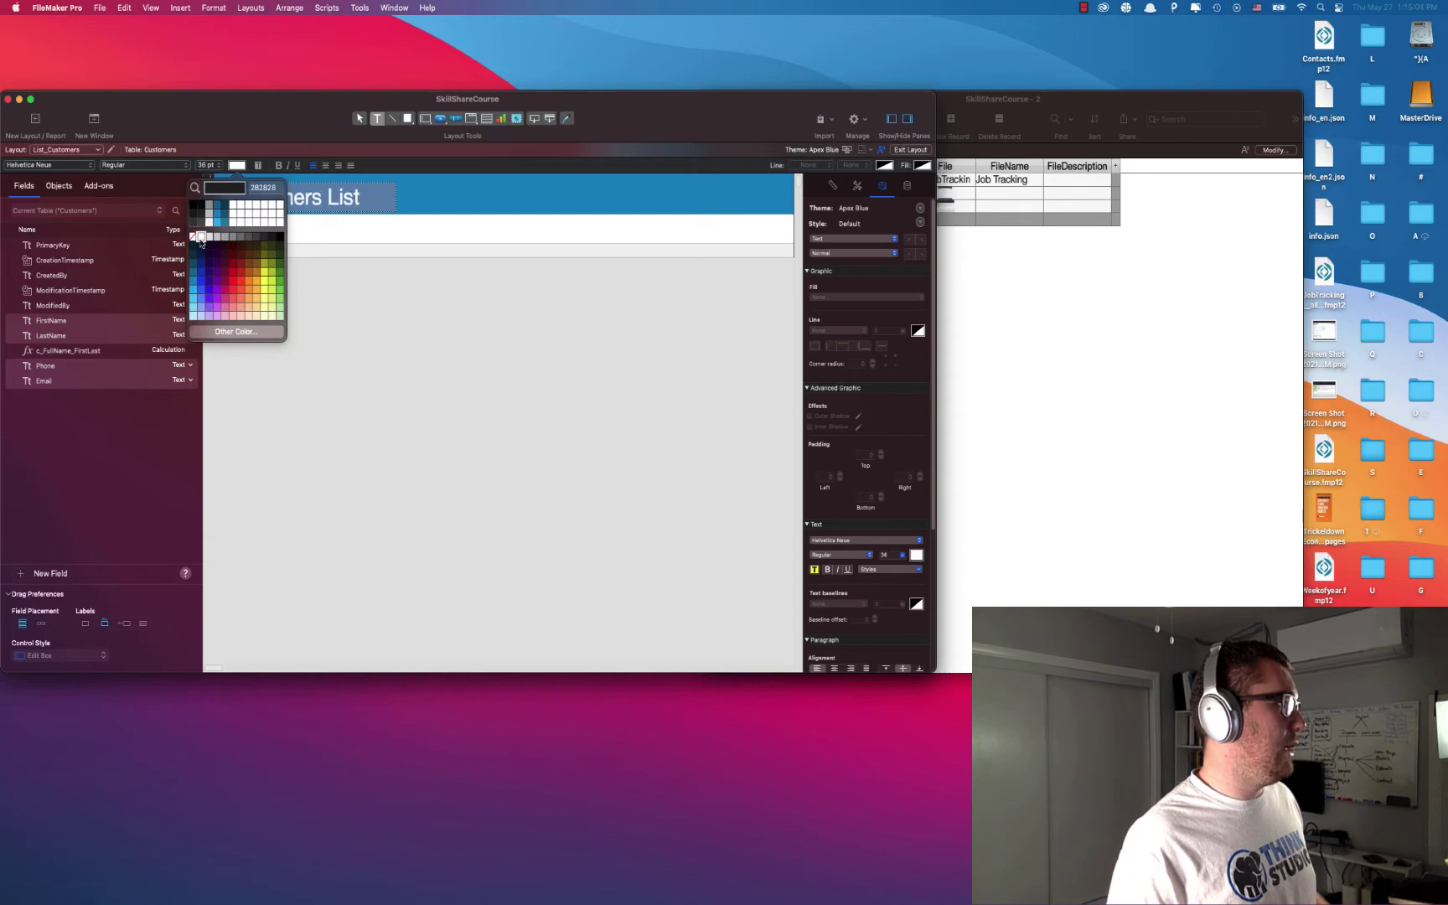
pyautogui.press('super+b')
pyautogui.press('Escape')
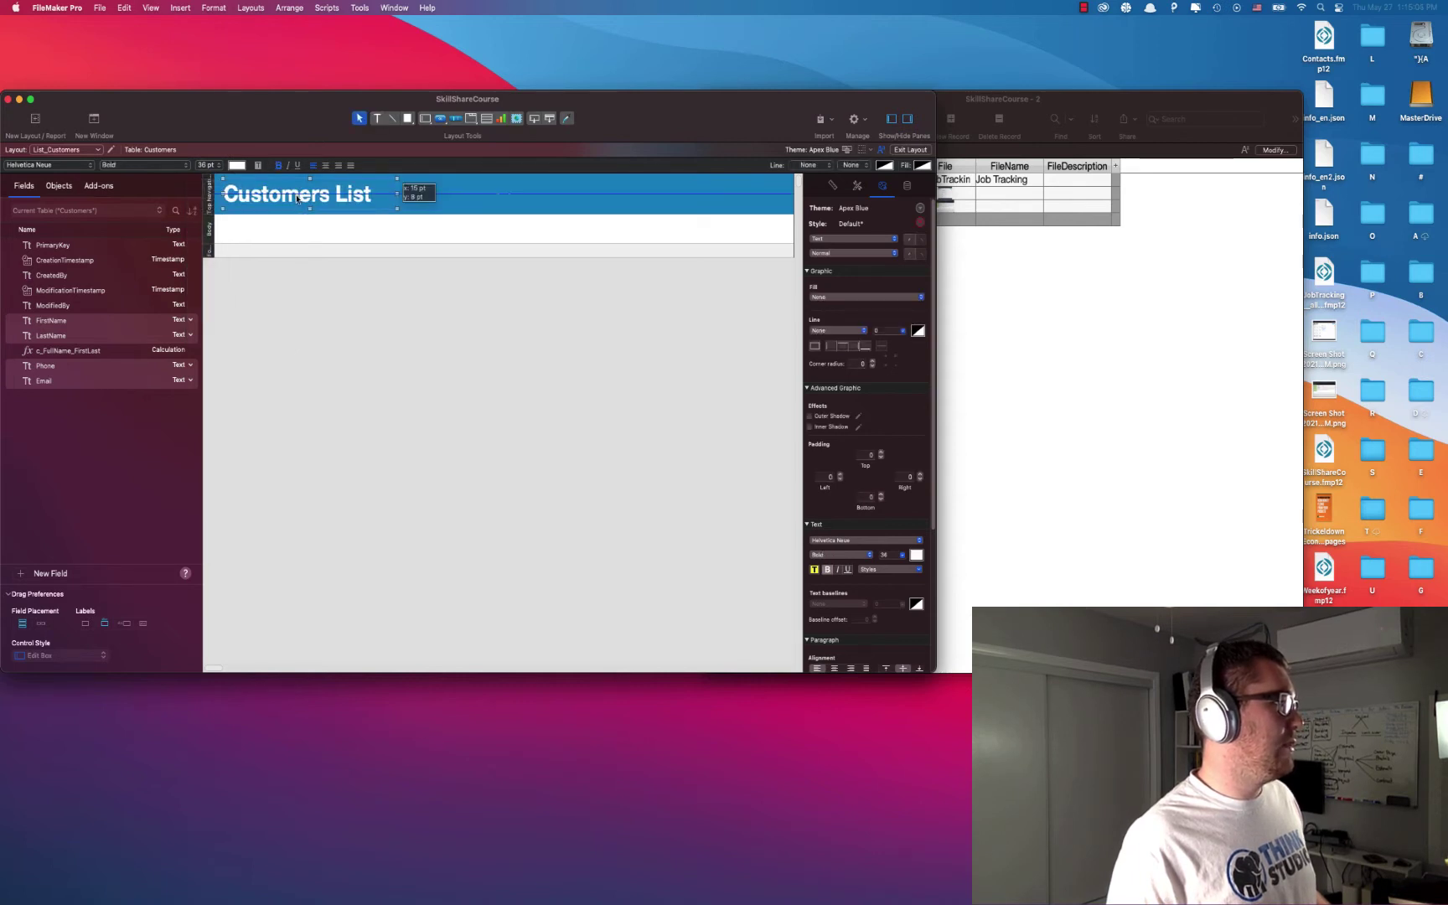
pyautogui.click(428, 207)
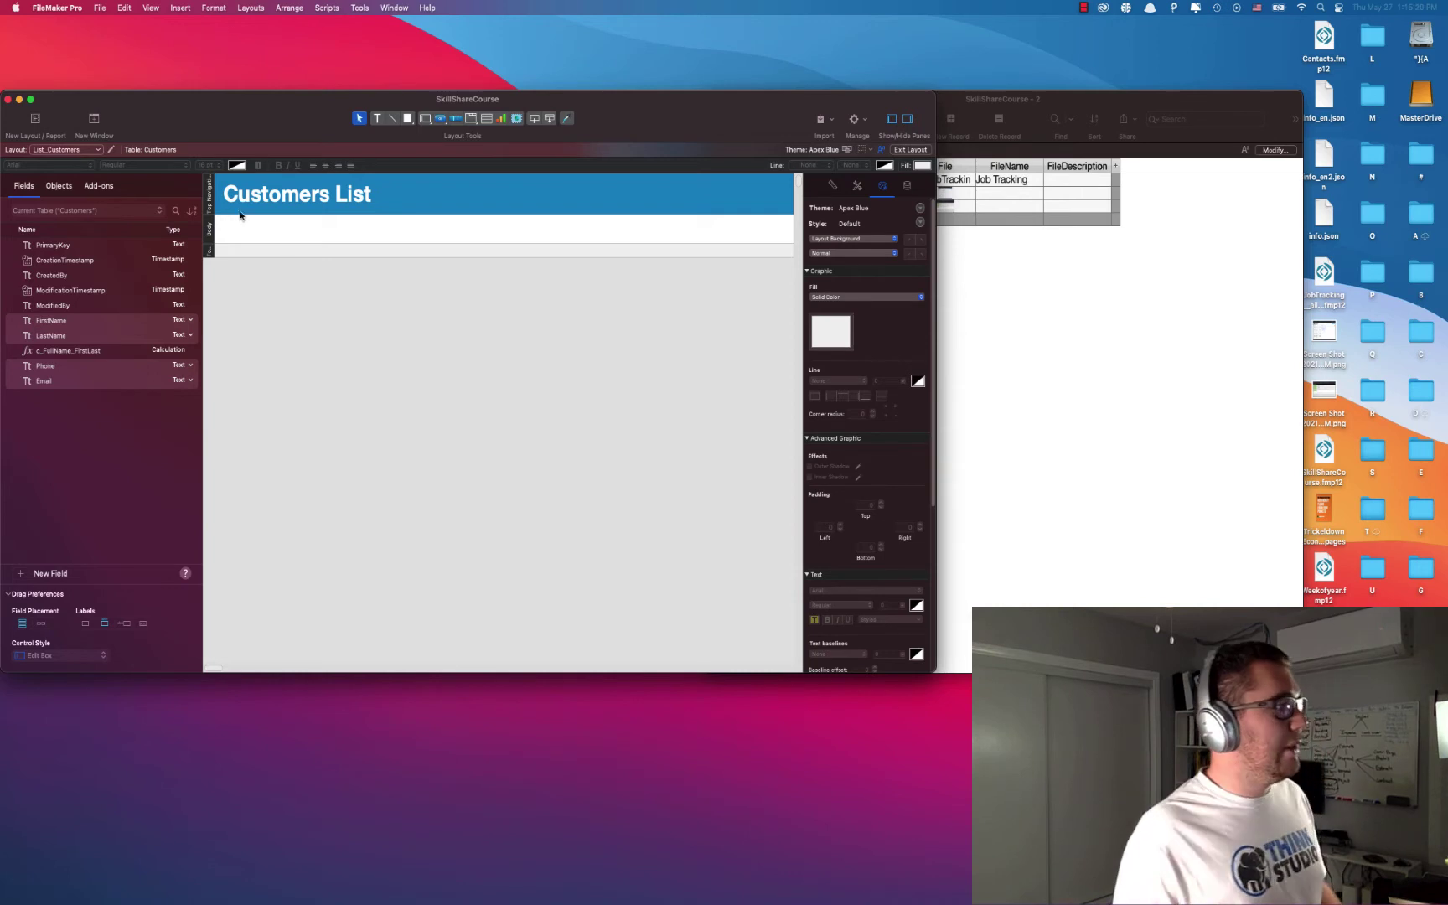
# Step: Delete the footer part from the layout, keeping the top navigation and body parts
pyautogui.click(209, 231)
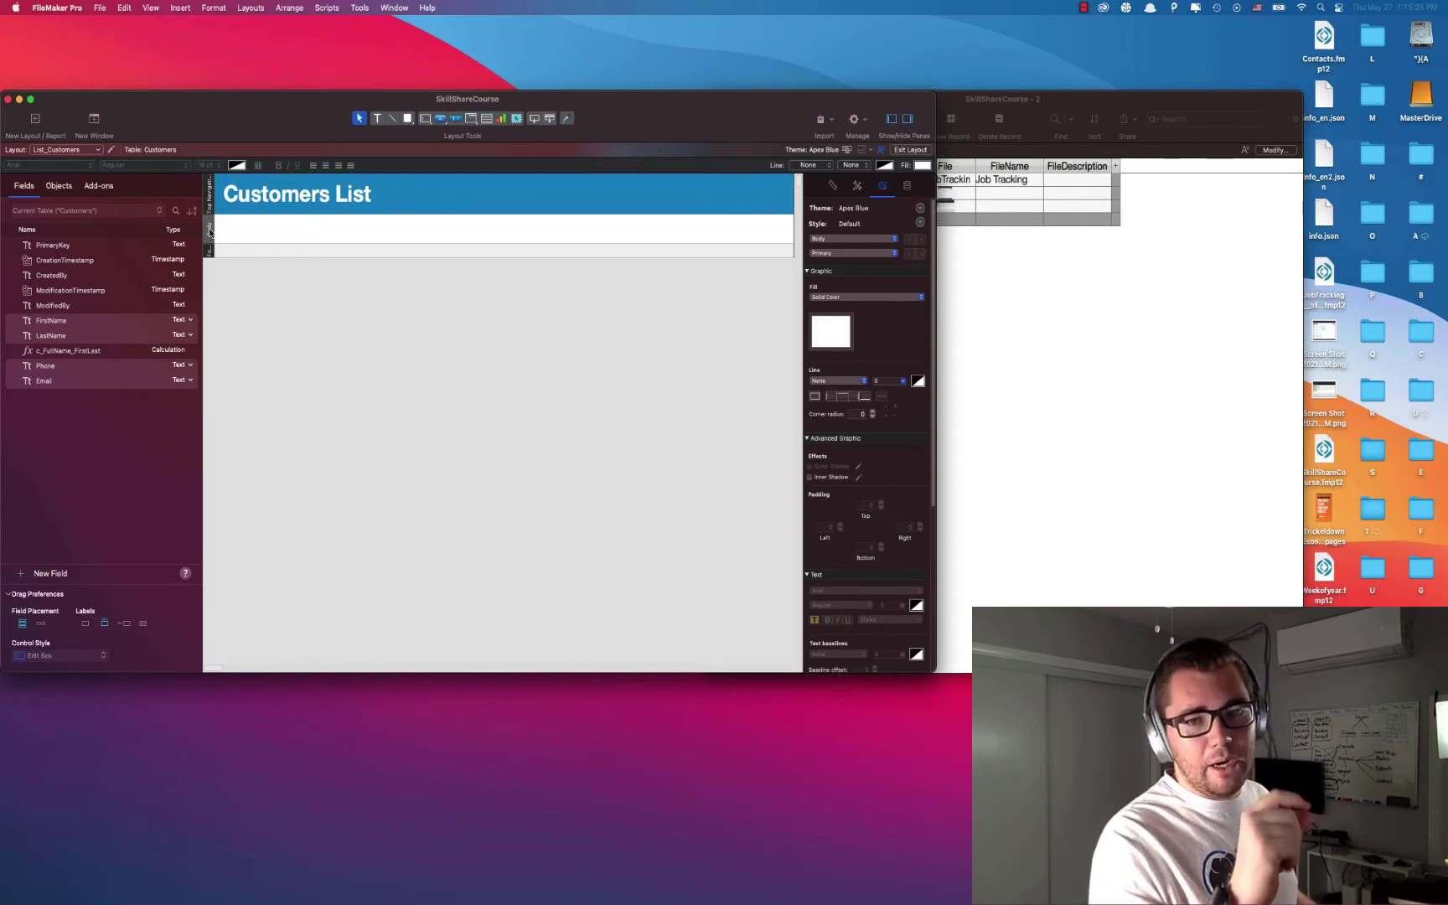
pyautogui.click(210, 253)
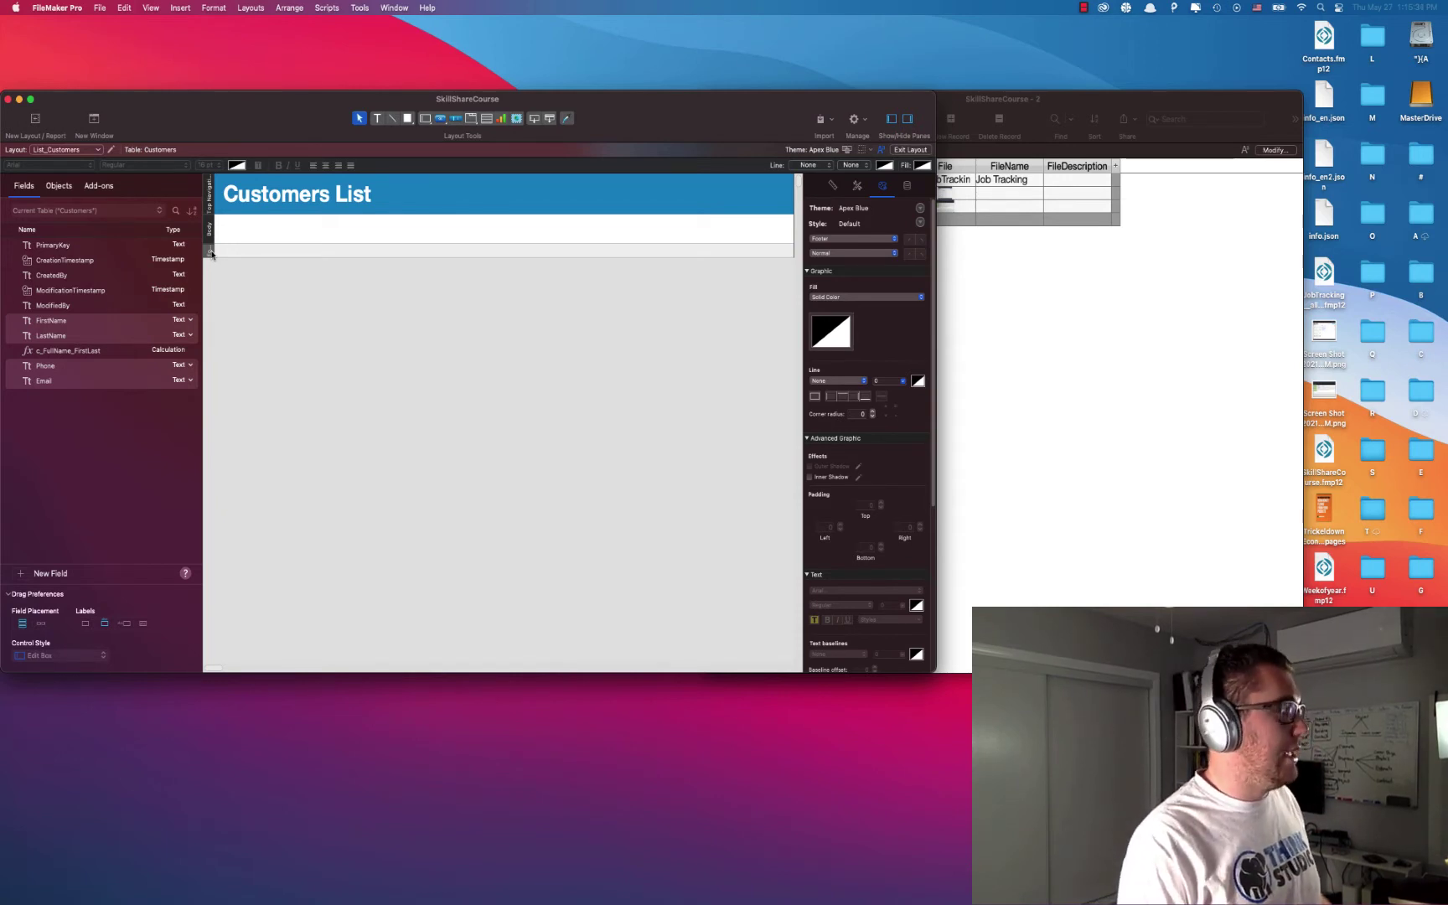
pyautogui.press('Delete')
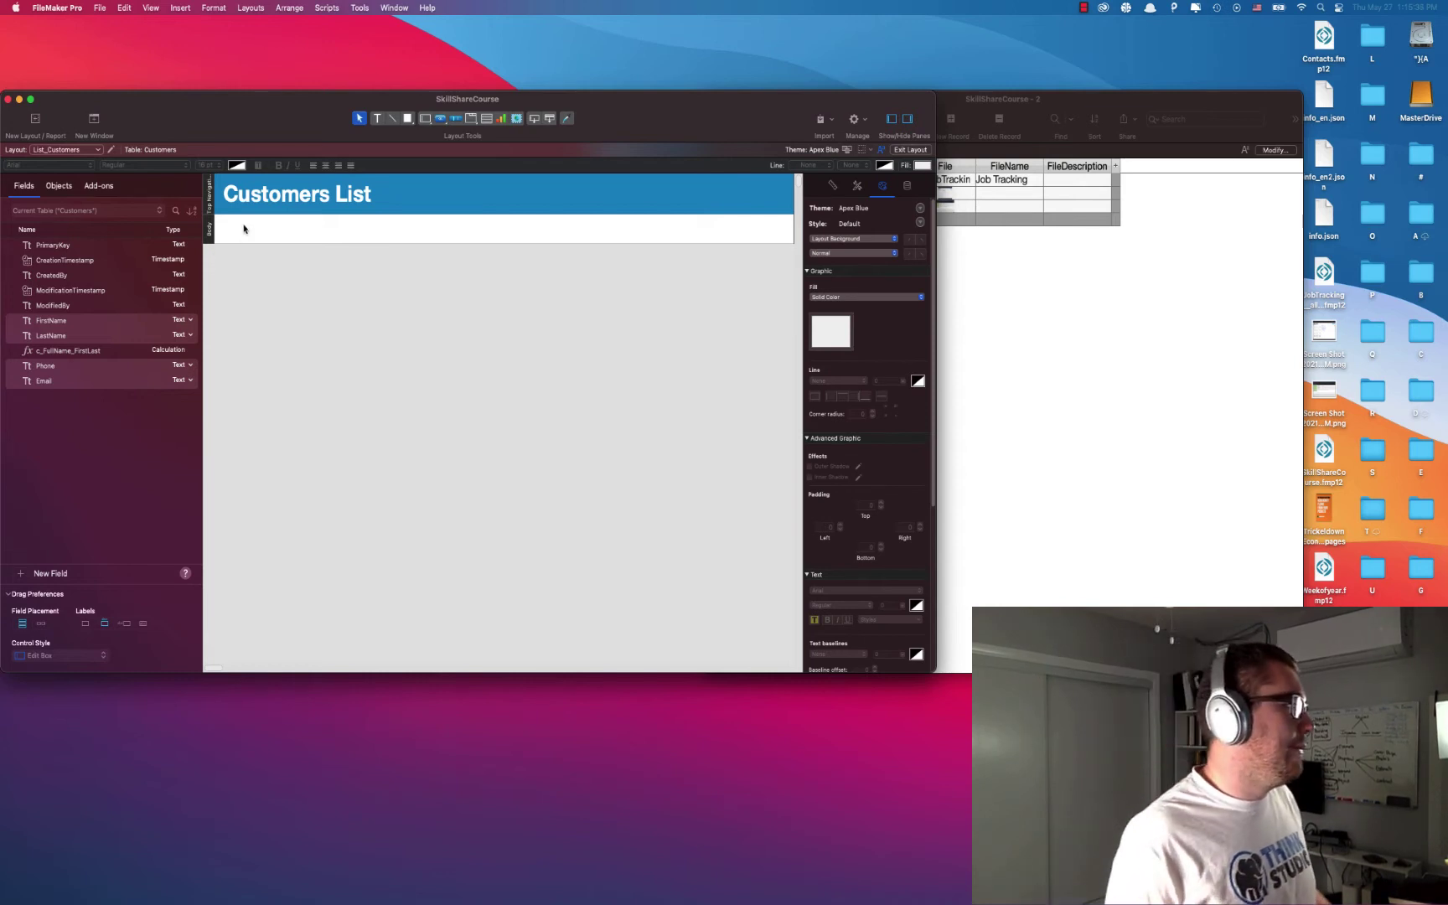
# Step: Try to place the c_FullName_FirstLast field with its label above it in the body part
pyautogui.click(112, 432)
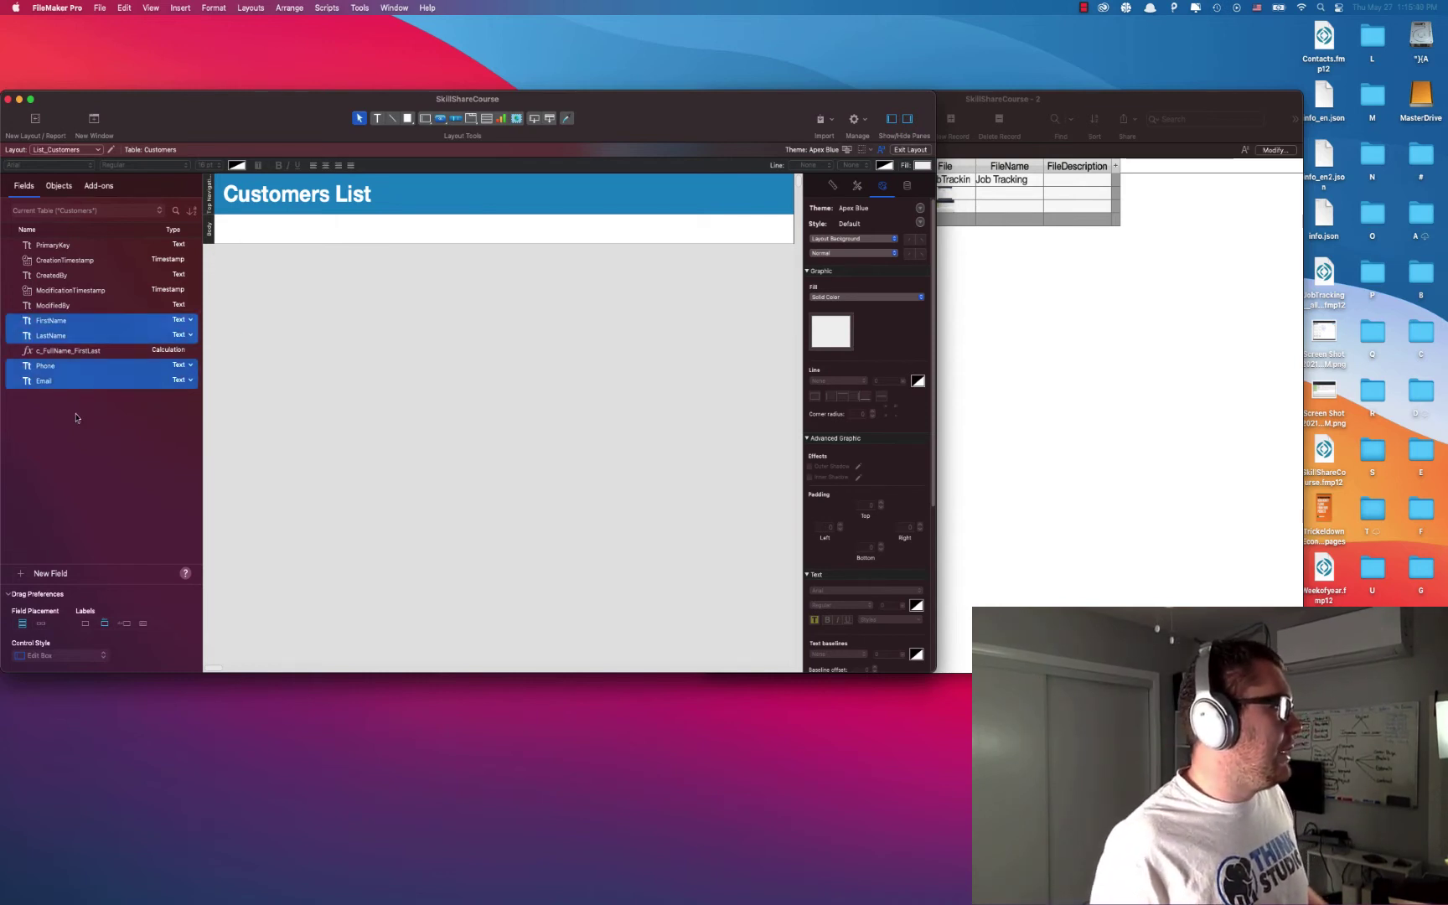
pyautogui.click(63, 352)
pyautogui.moveTo(60, 356); pyautogui.dragTo(340, 220)
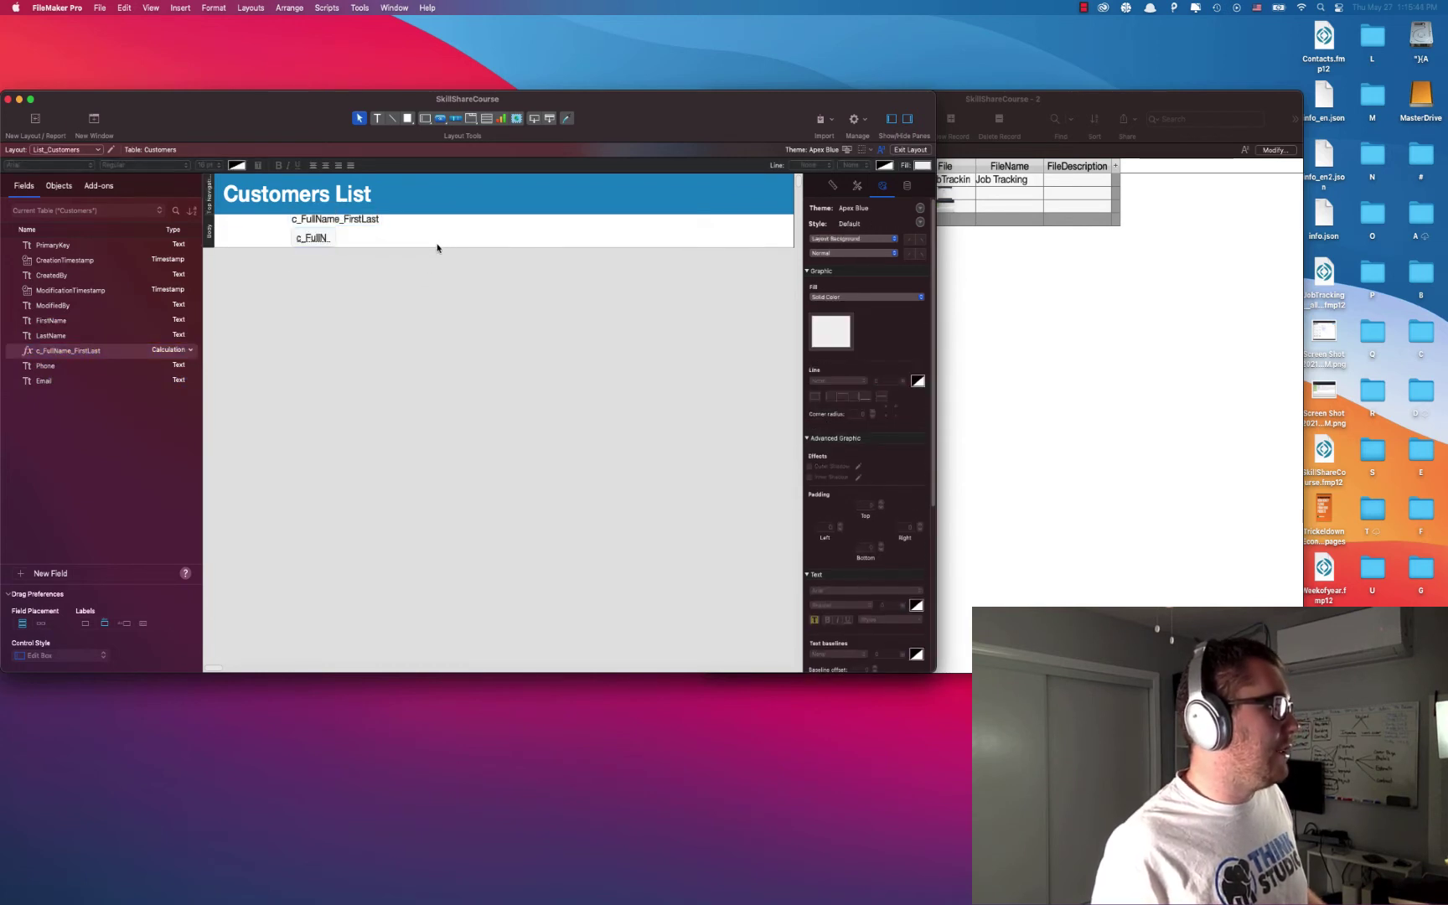
pyautogui.press('super+z')
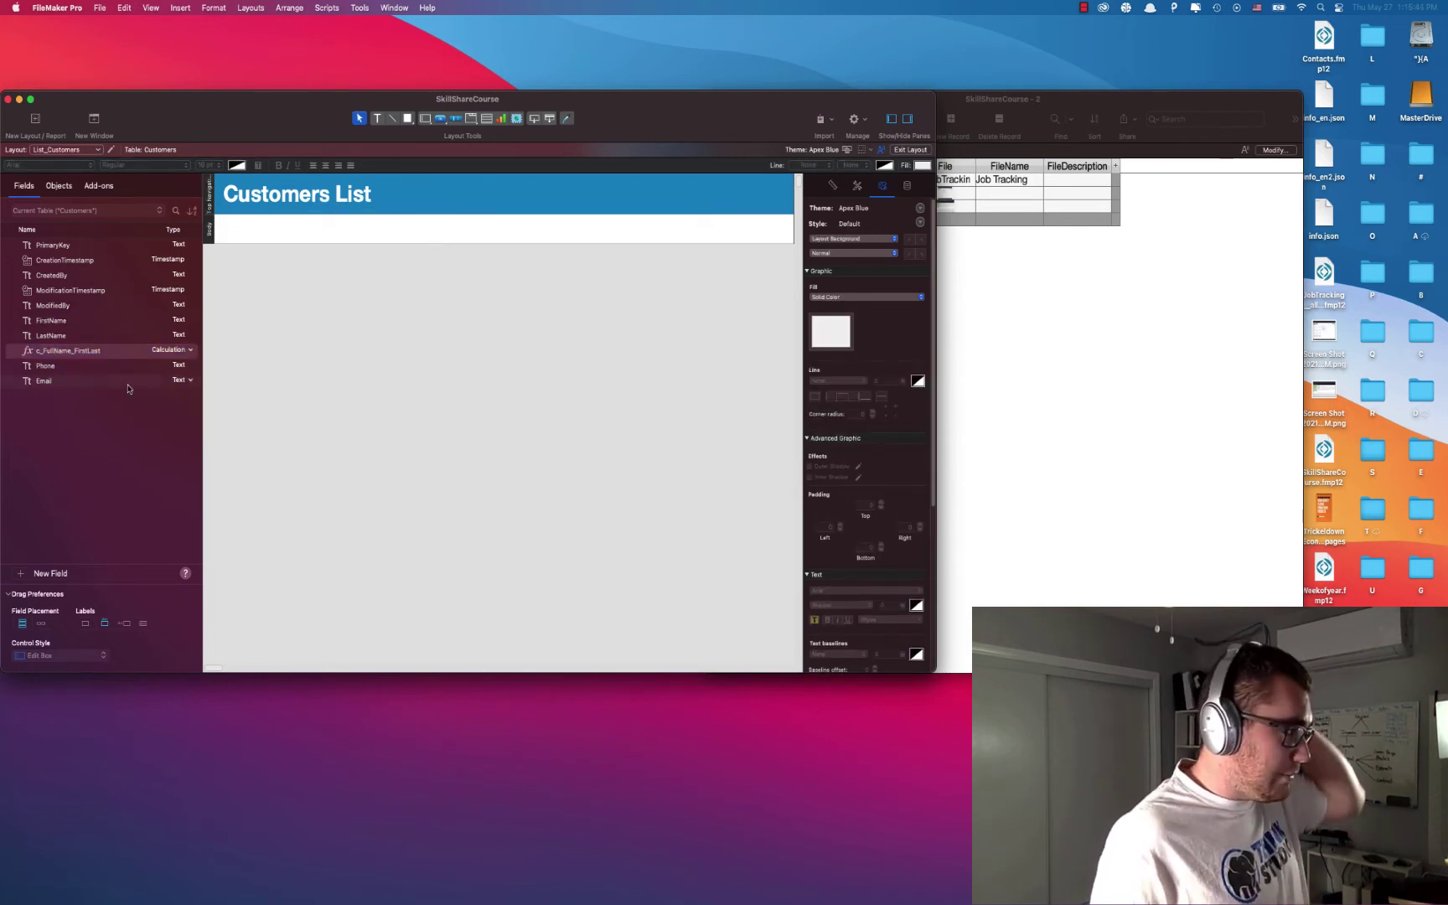
# Step: Set new fields to be placed without labels and add c_FullName_FirstLast at the left of the body part
pyautogui.click(66, 354)
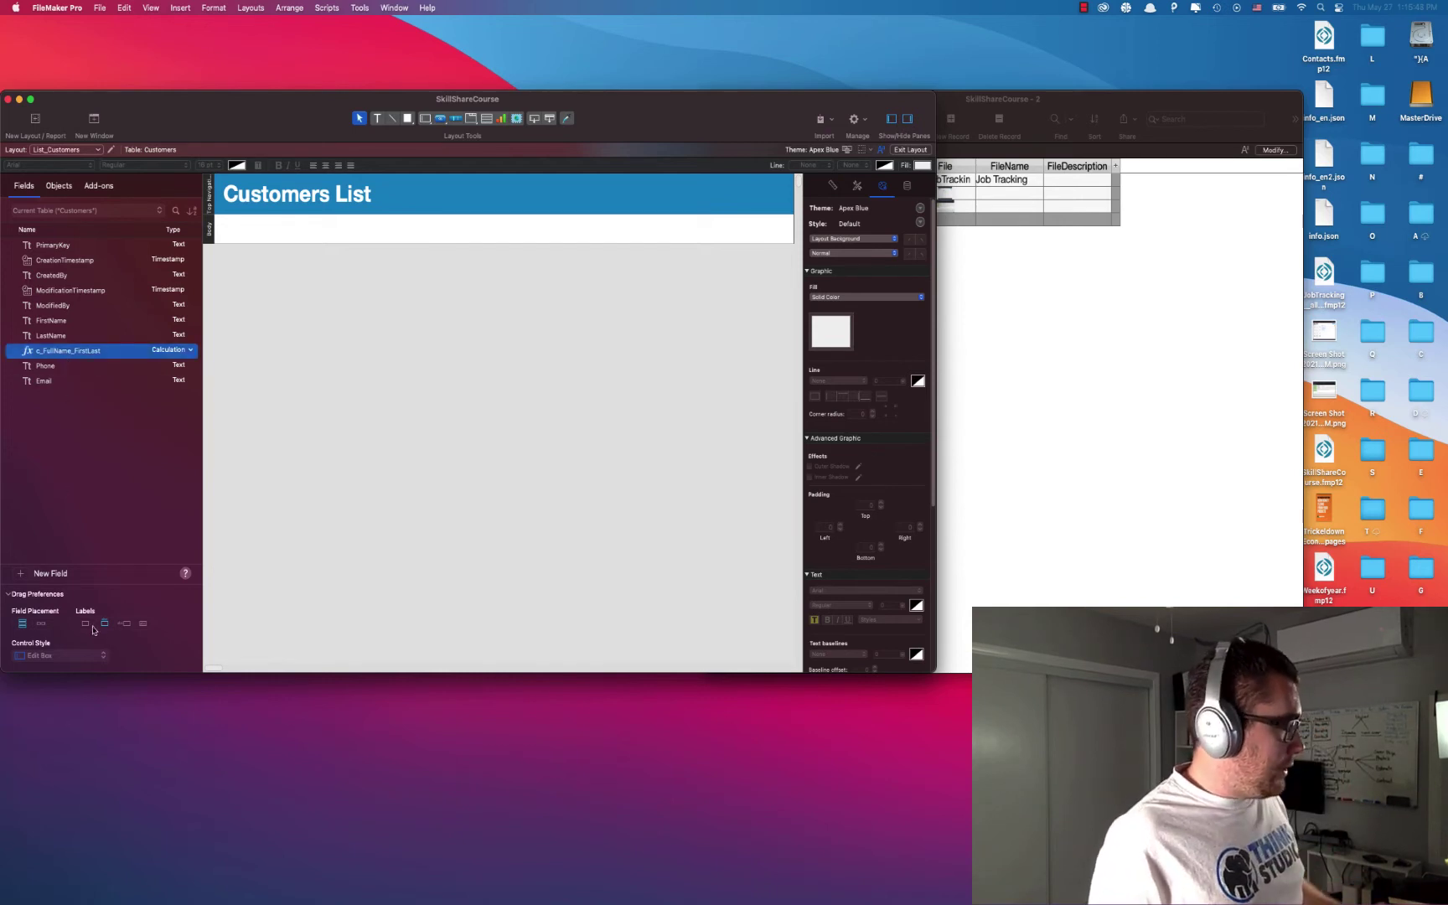
pyautogui.click(143, 623)
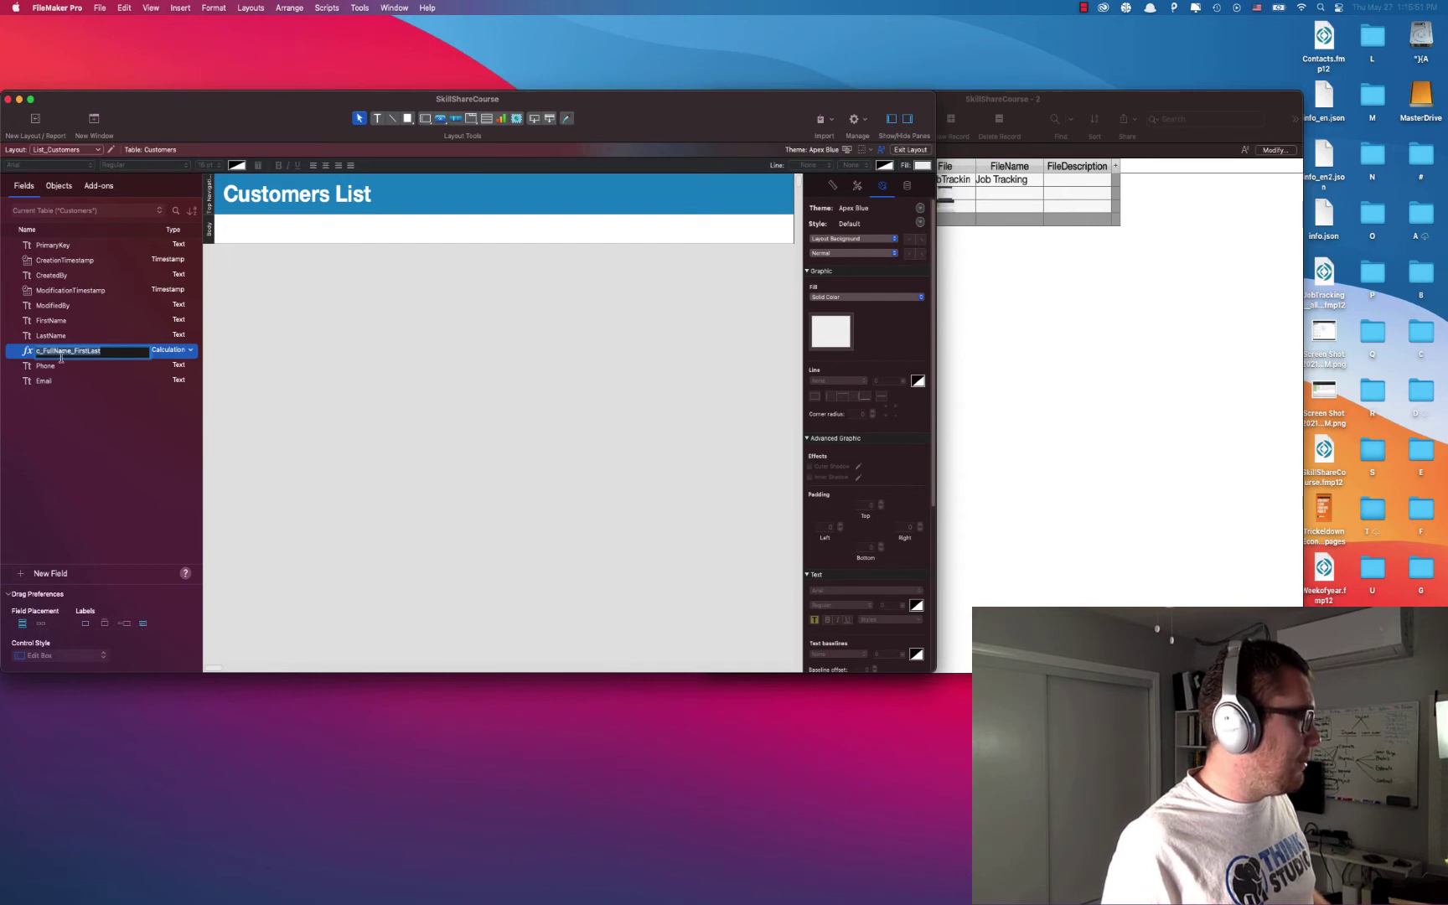
pyautogui.moveTo(72, 357); pyautogui.dragTo(380, 235)
pyautogui.click(271, 388)
# Step: Place the Phone and Email fields side by side in the body, to the right of the full name field, using horizontal placement
pyautogui.click(38, 355)
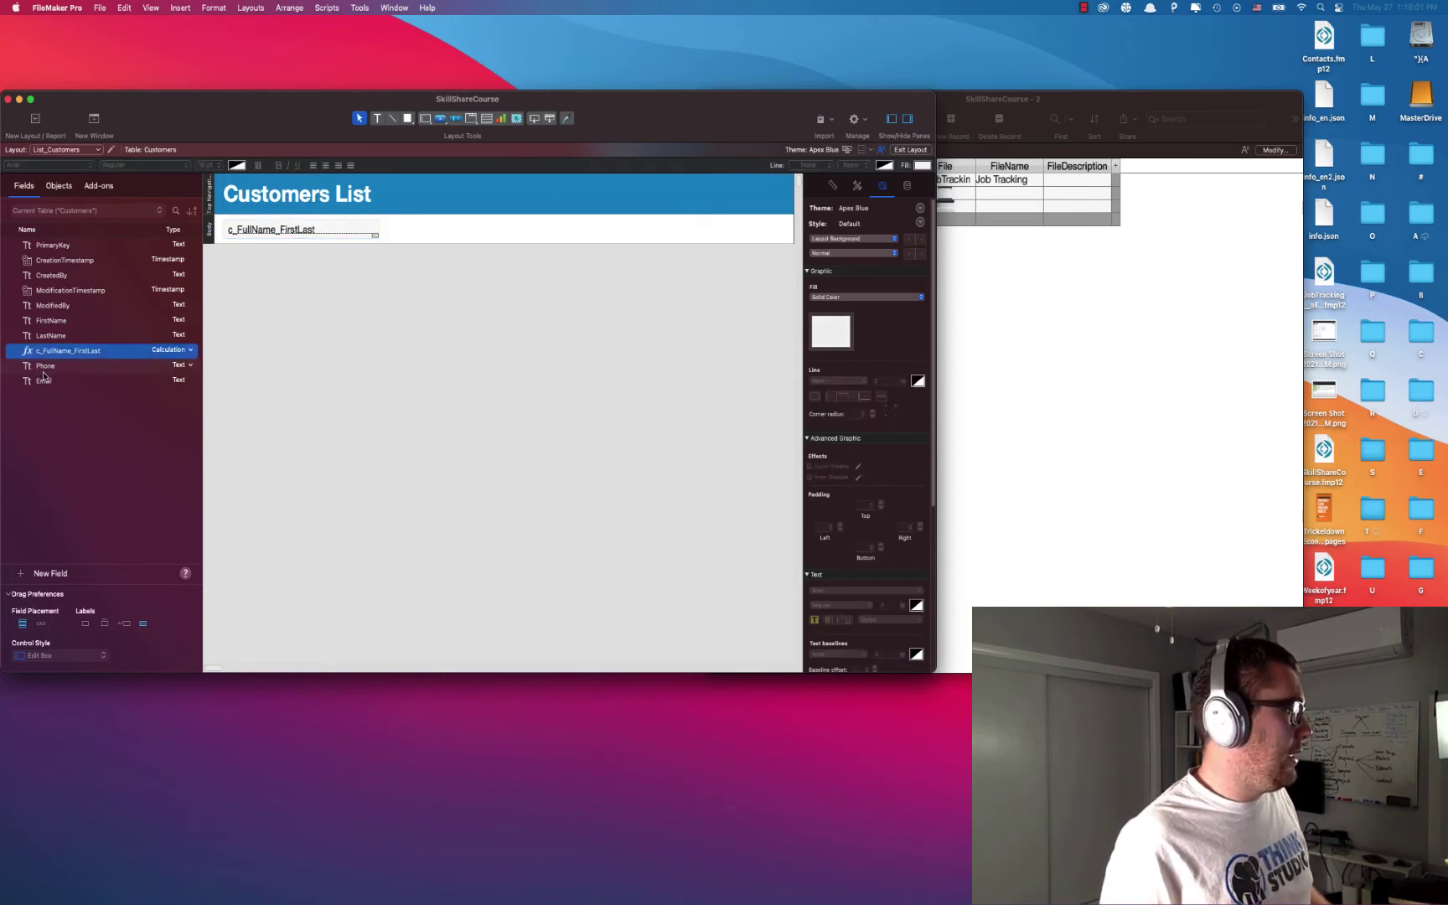
pyautogui.click(42, 367)
pyautogui.keyDown('shift'); pyautogui.click(48, 382); pyautogui.keyUp('shift')
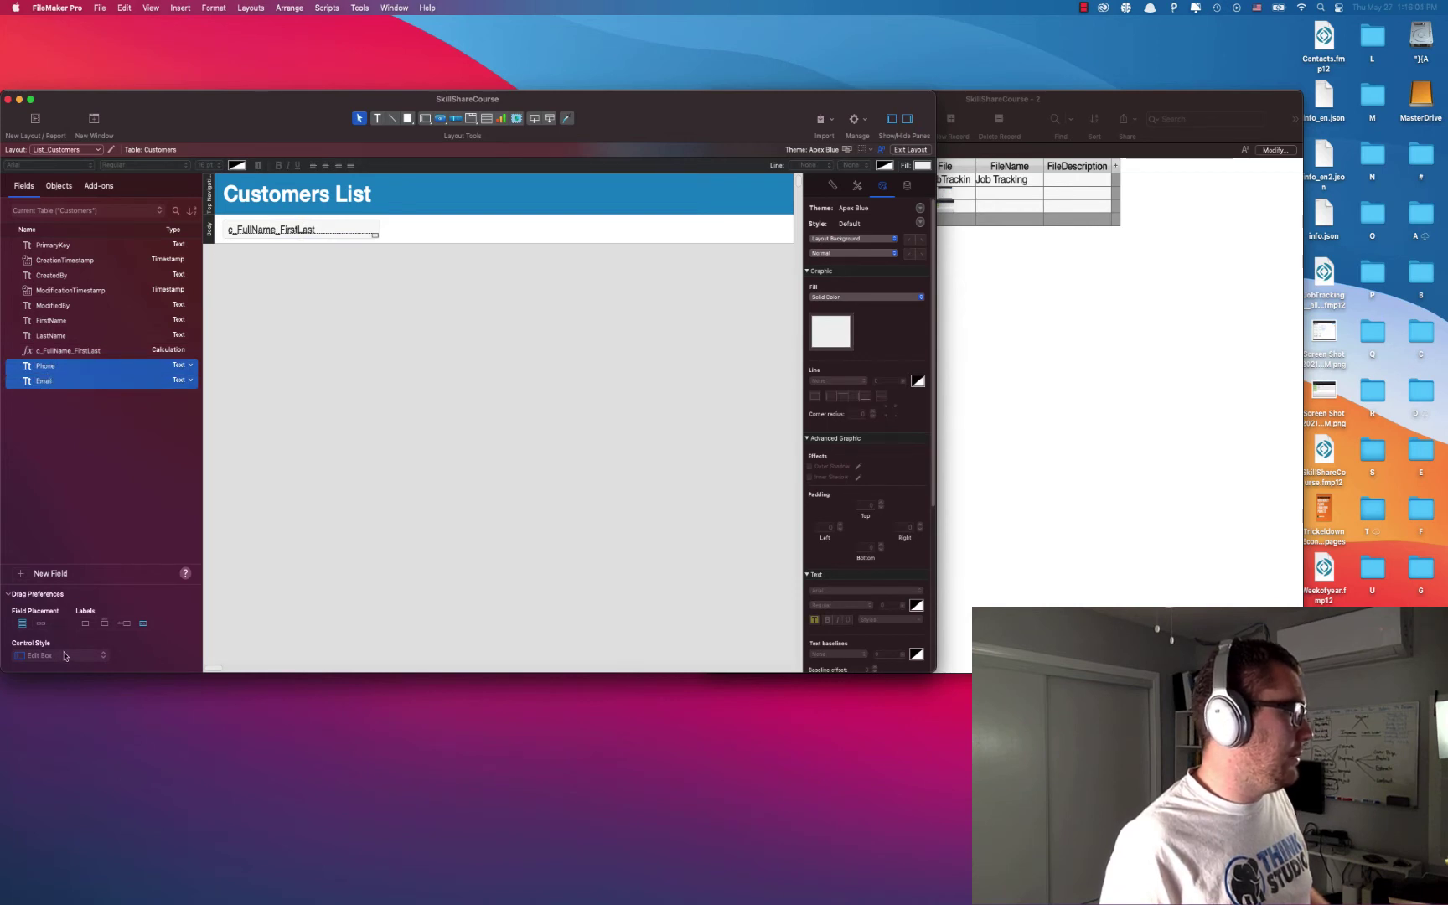
pyautogui.moveTo(62, 366); pyautogui.dragTo(440, 233)
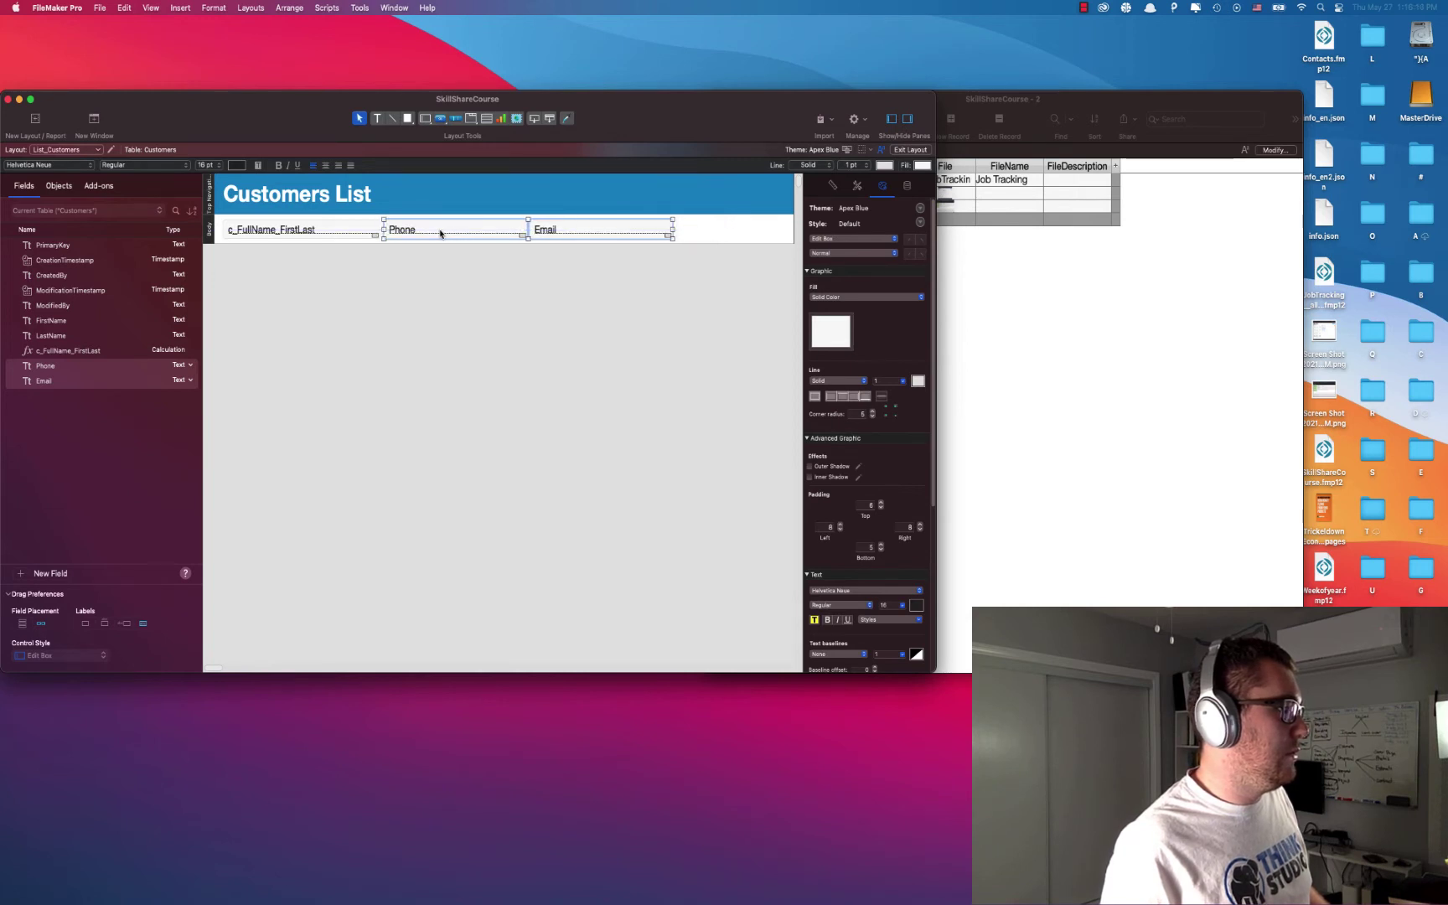
pyautogui.click(456, 234)
pyautogui.click(543, 294)
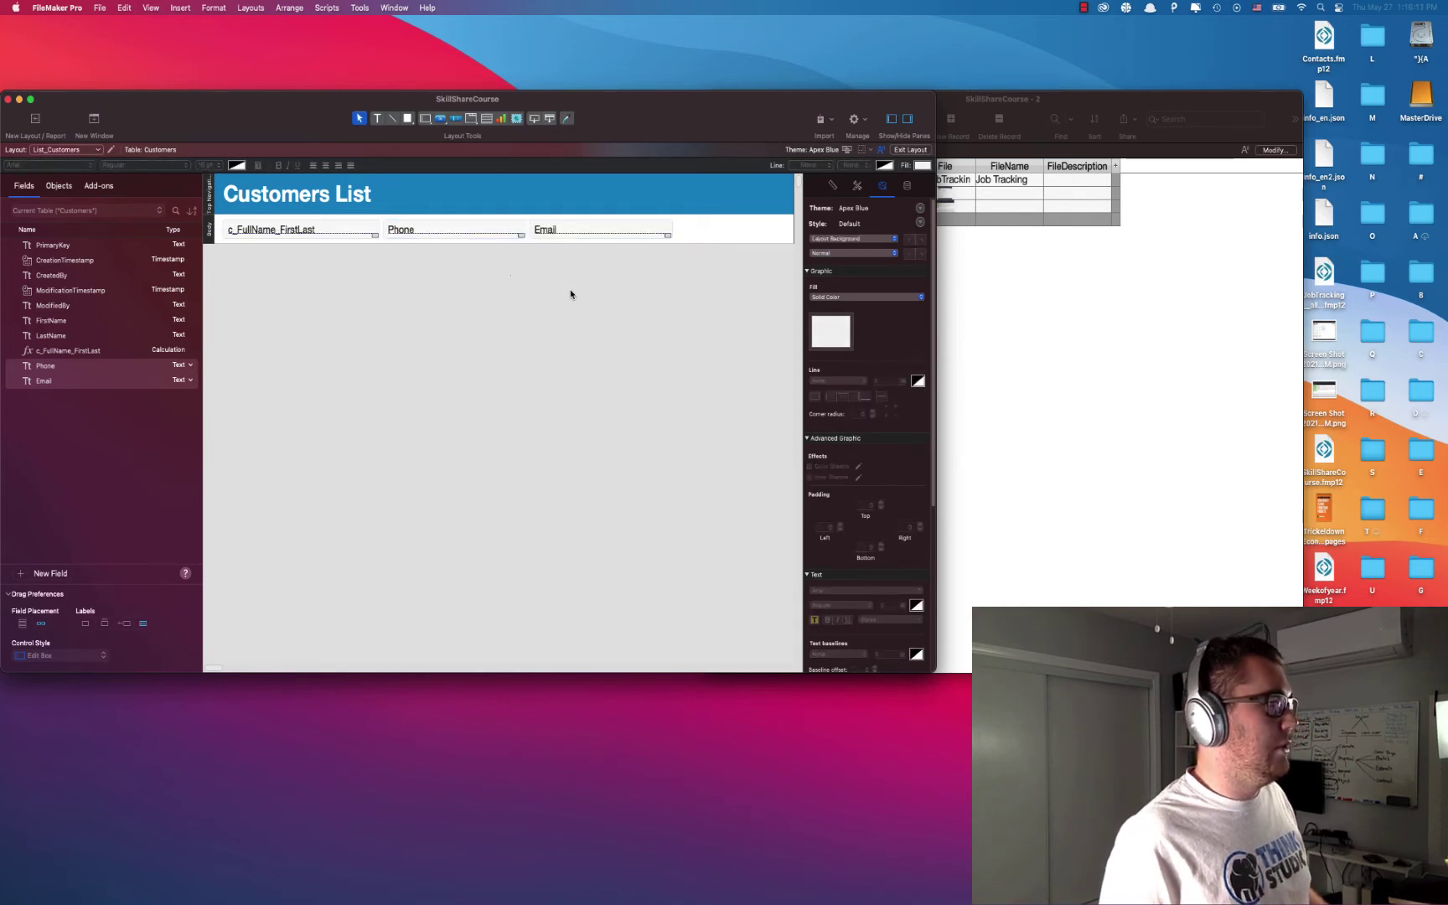
# Step: Widen the Email field slightly by extending its right edge in the body part
pyautogui.click(671, 229)
pyautogui.moveTo(672, 229); pyautogui.dragTo(695, 230)
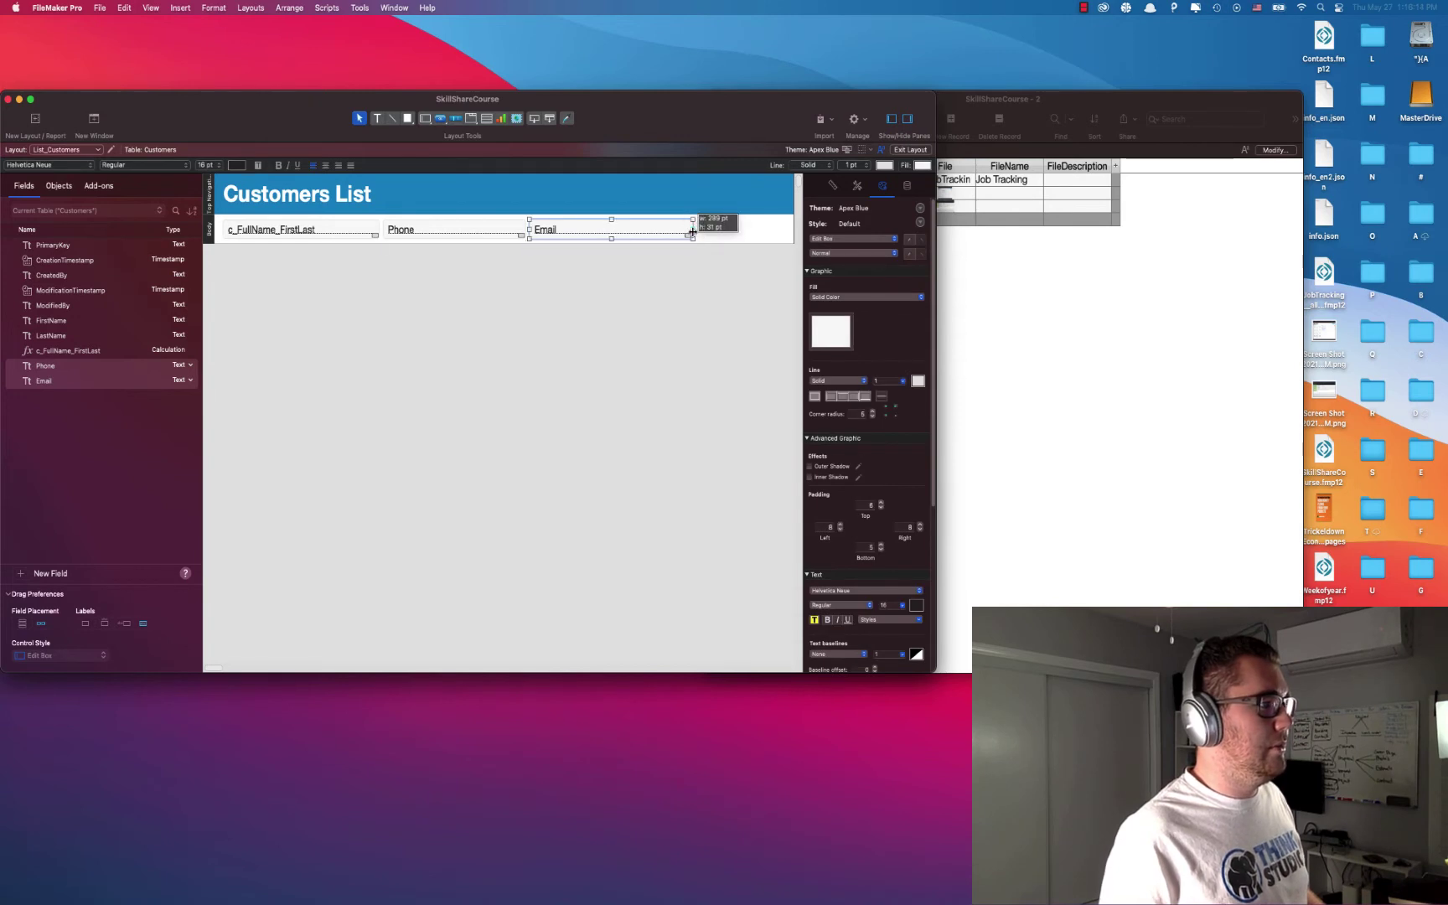
pyautogui.click(765, 237)
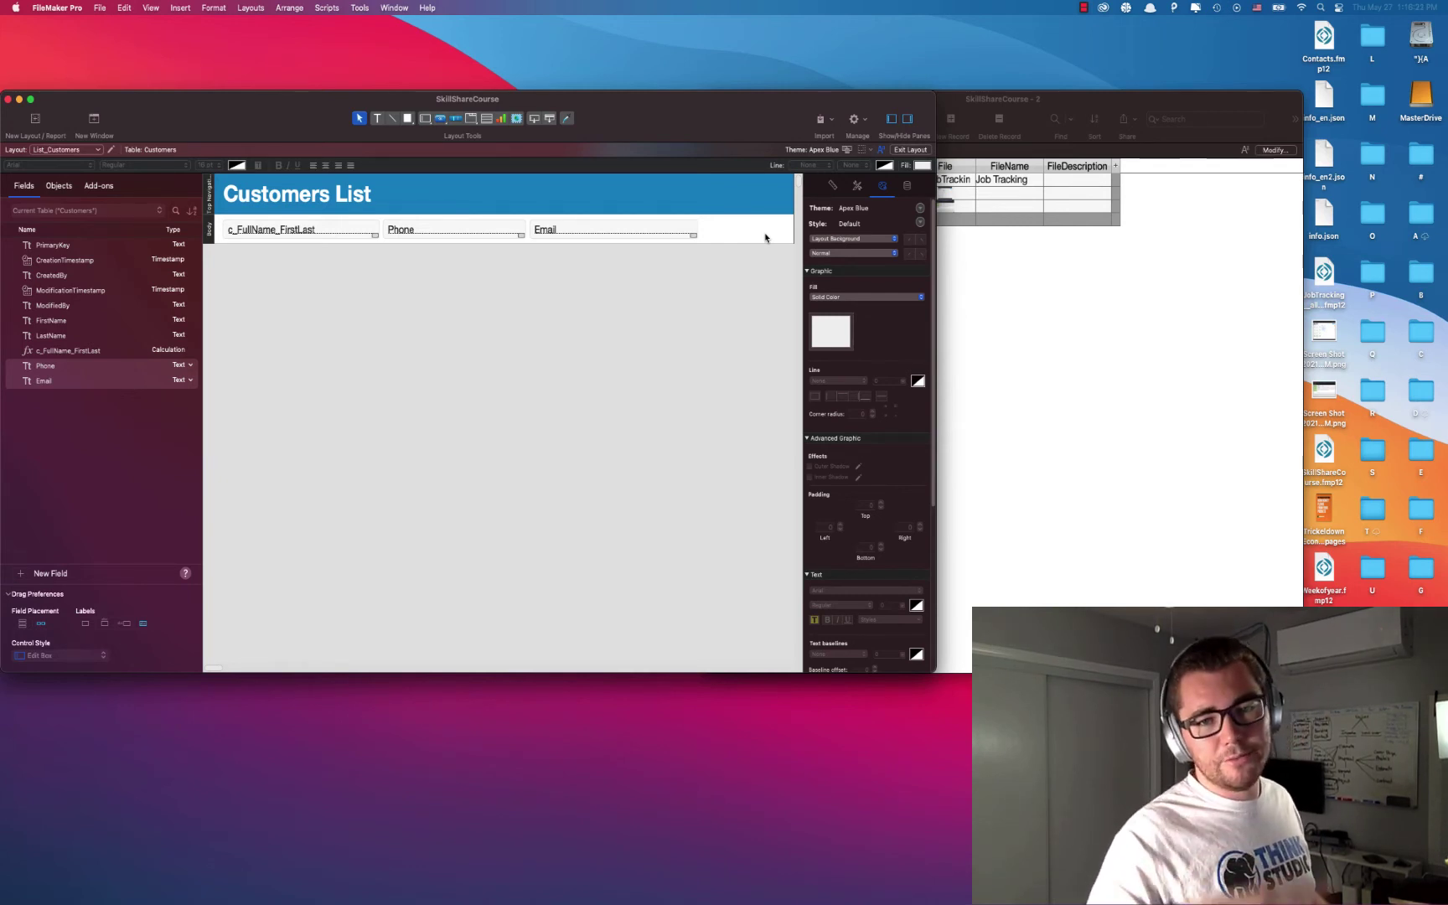
# Step: Draw a button at the right end of the body part, beside the Email field, and label it "View"
pyautogui.click(440, 118)
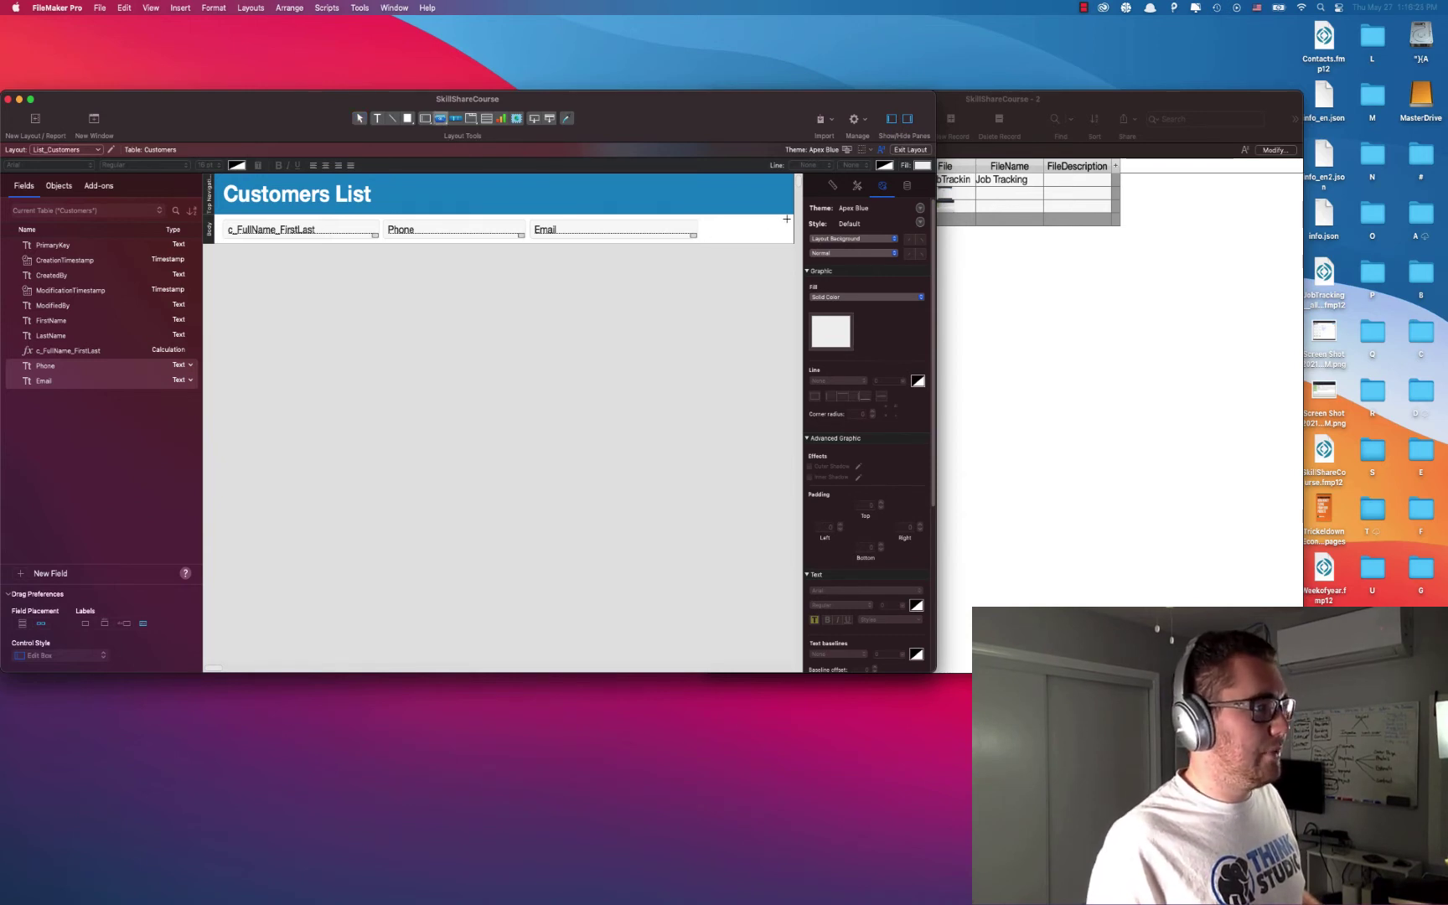
pyautogui.moveTo(786, 219); pyautogui.dragTo(727, 246)
pyautogui.write('View')
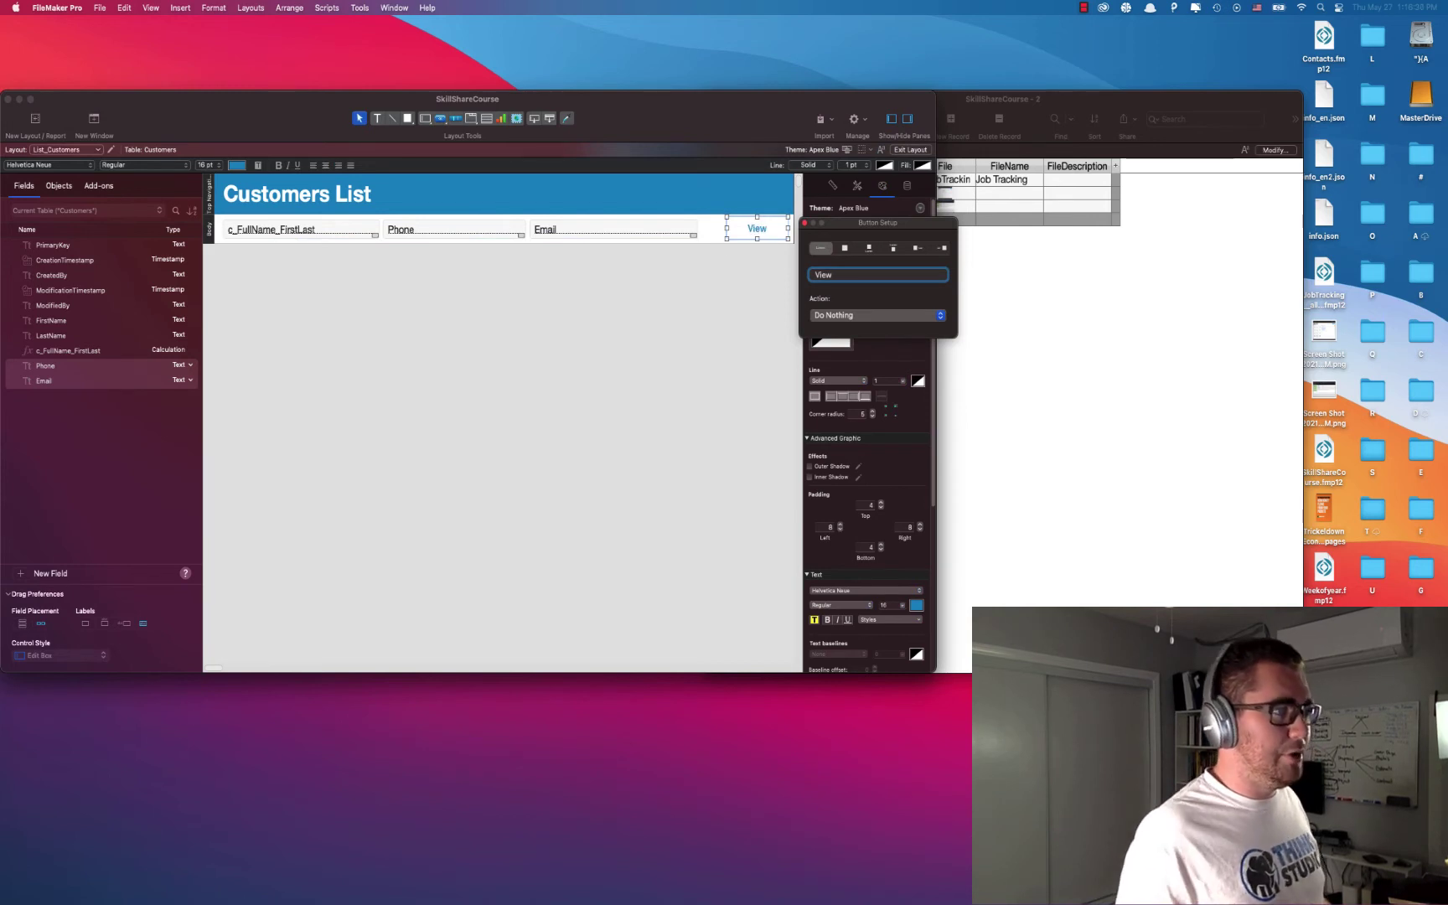
# Step: Set the View button's action to a single step that runs Go to Related Record
pyautogui.click(828, 314)
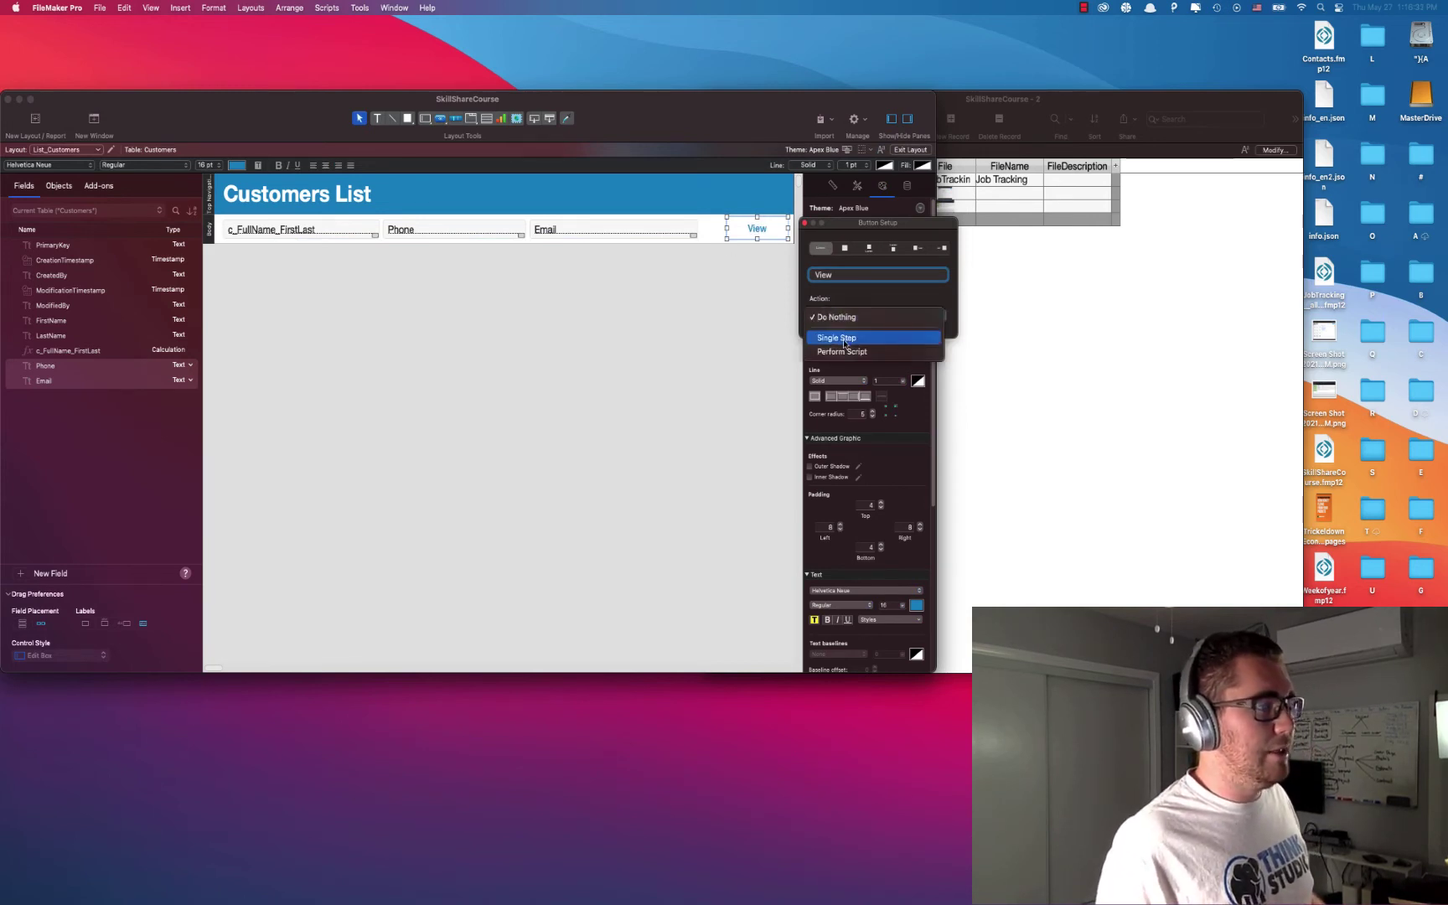
pyautogui.click(845, 339)
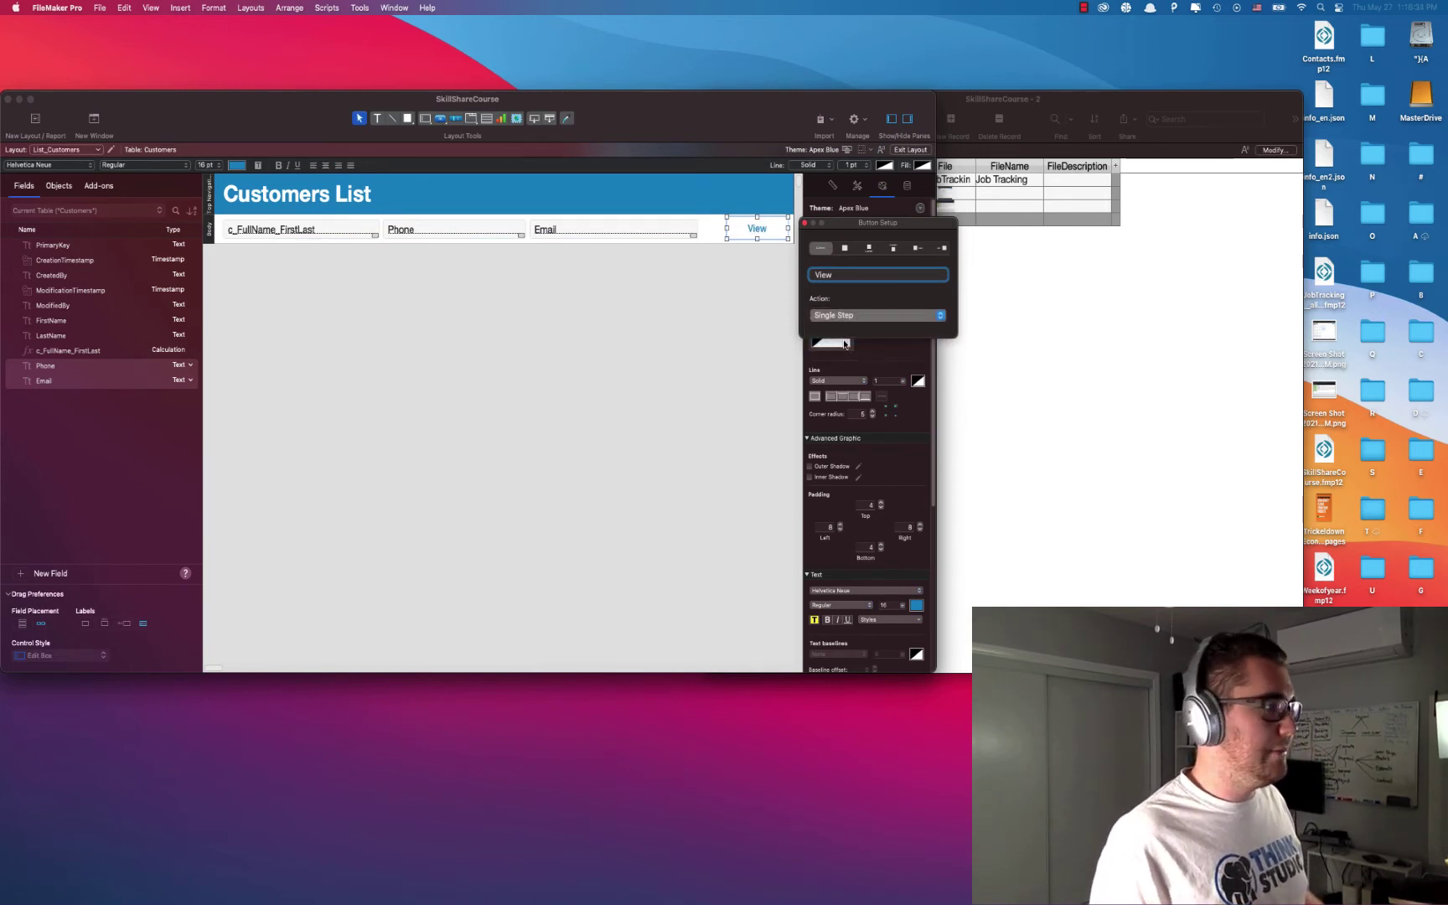
pyautogui.click(844, 343)
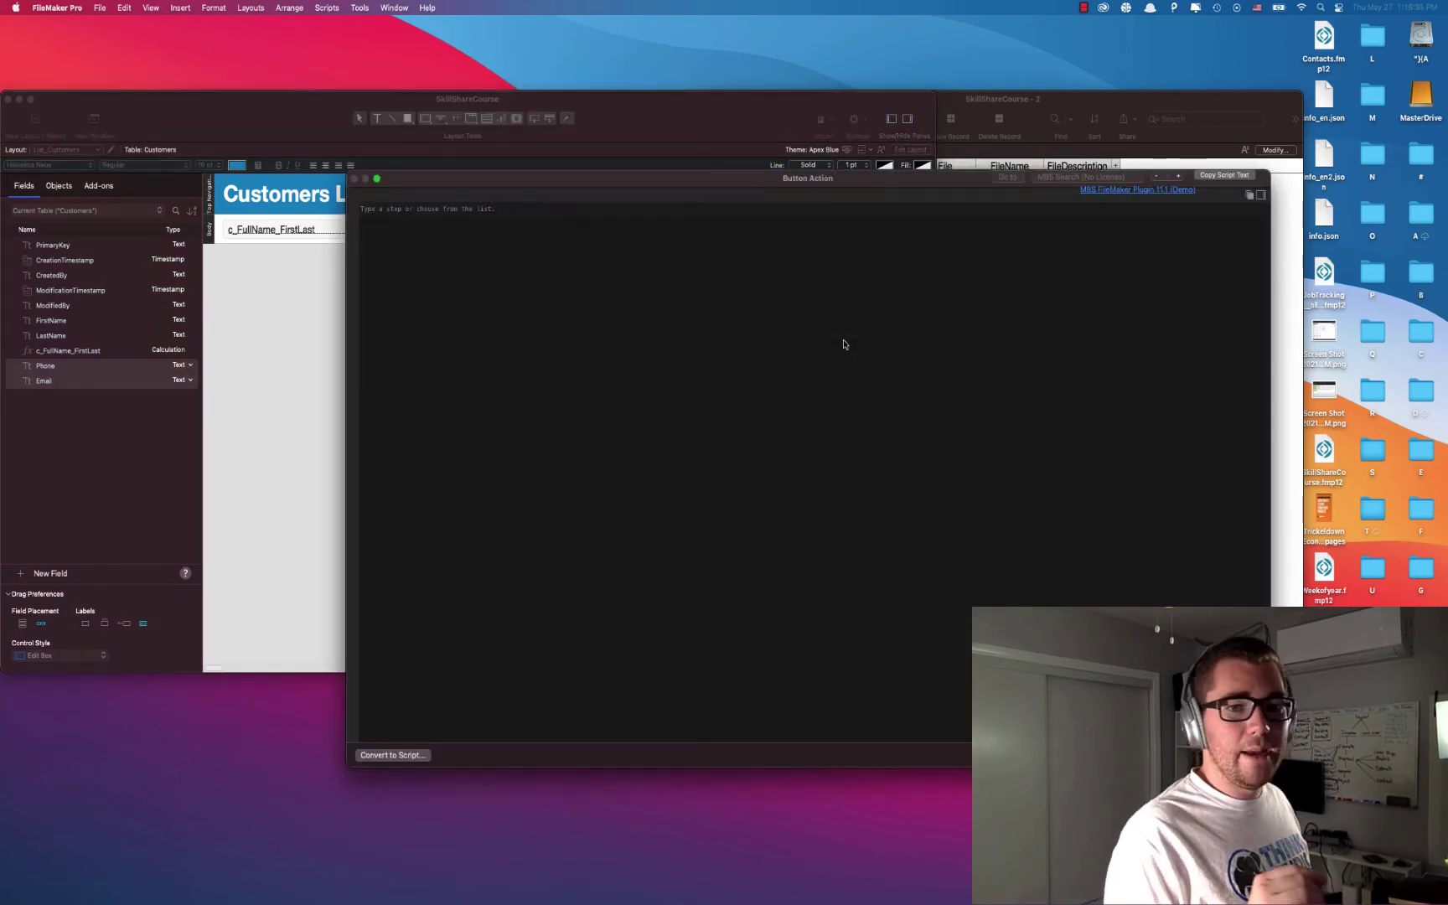
pyautogui.click(537, 211)
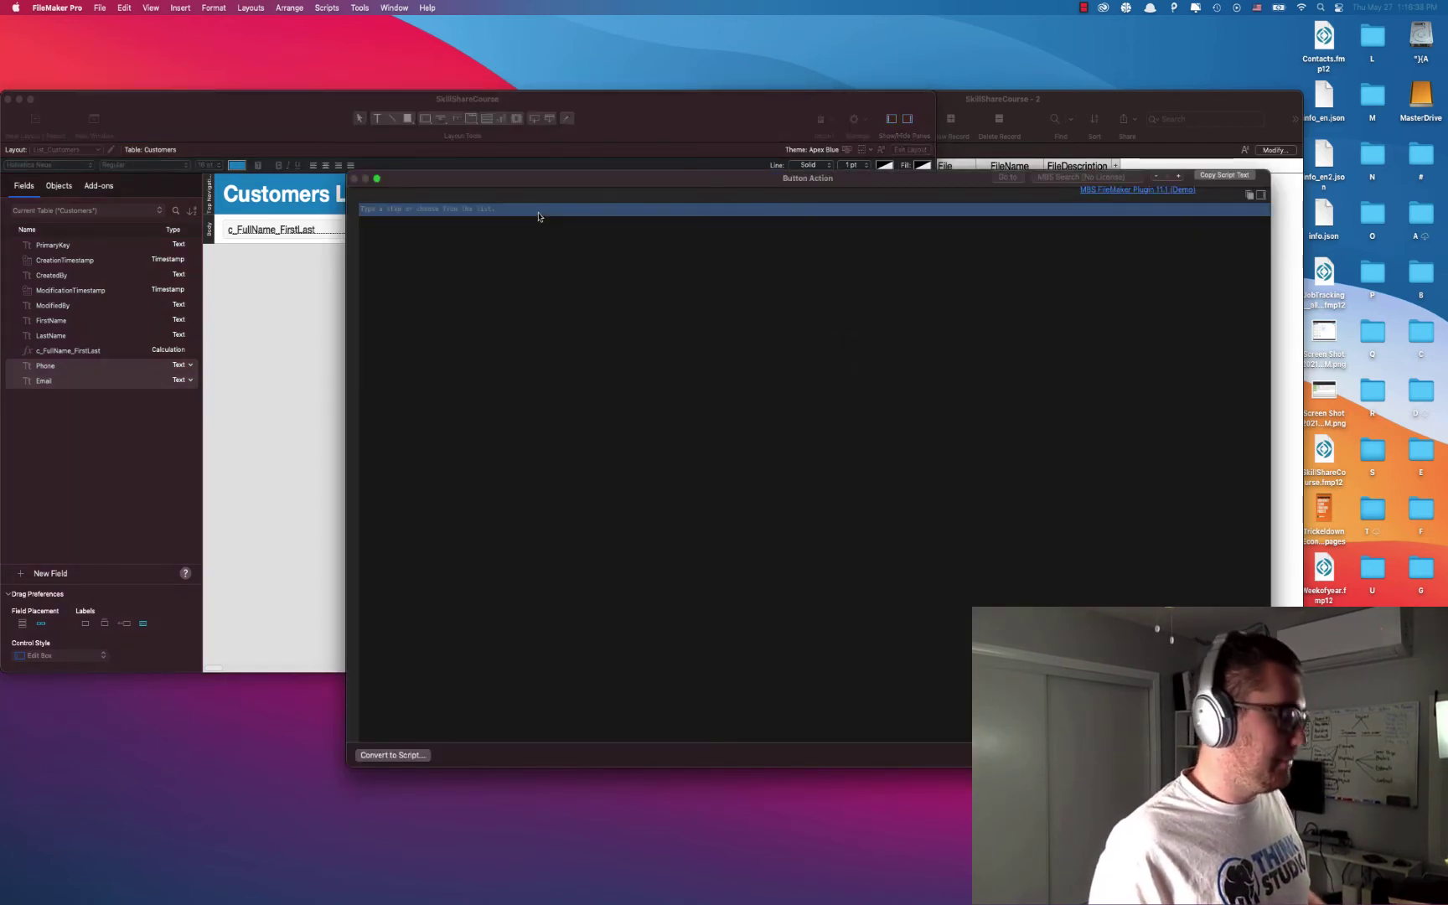
pyautogui.write('go to rela')
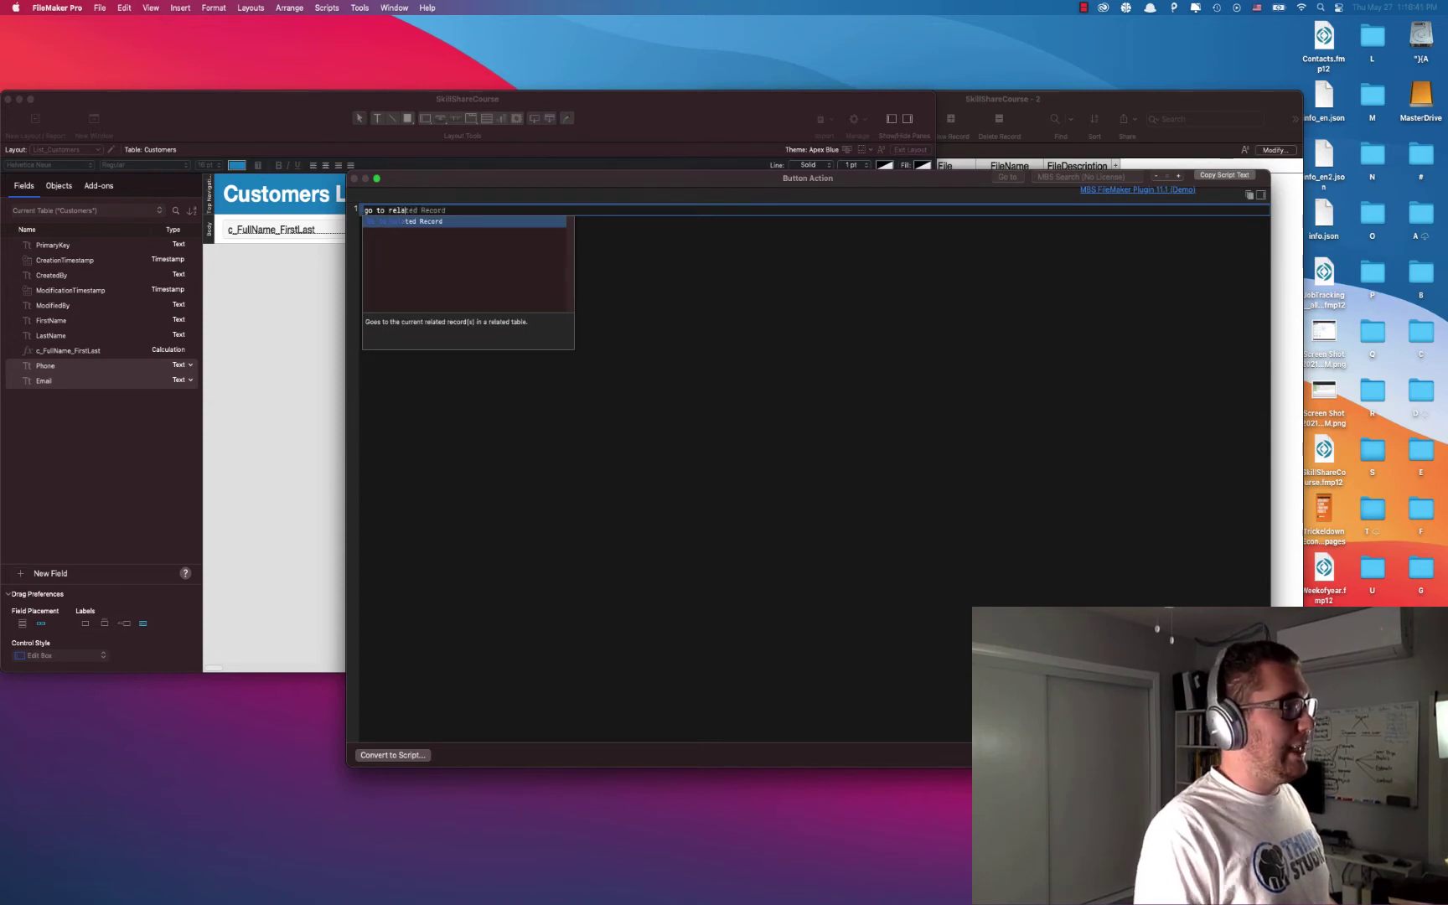
pyautogui.press('Return')
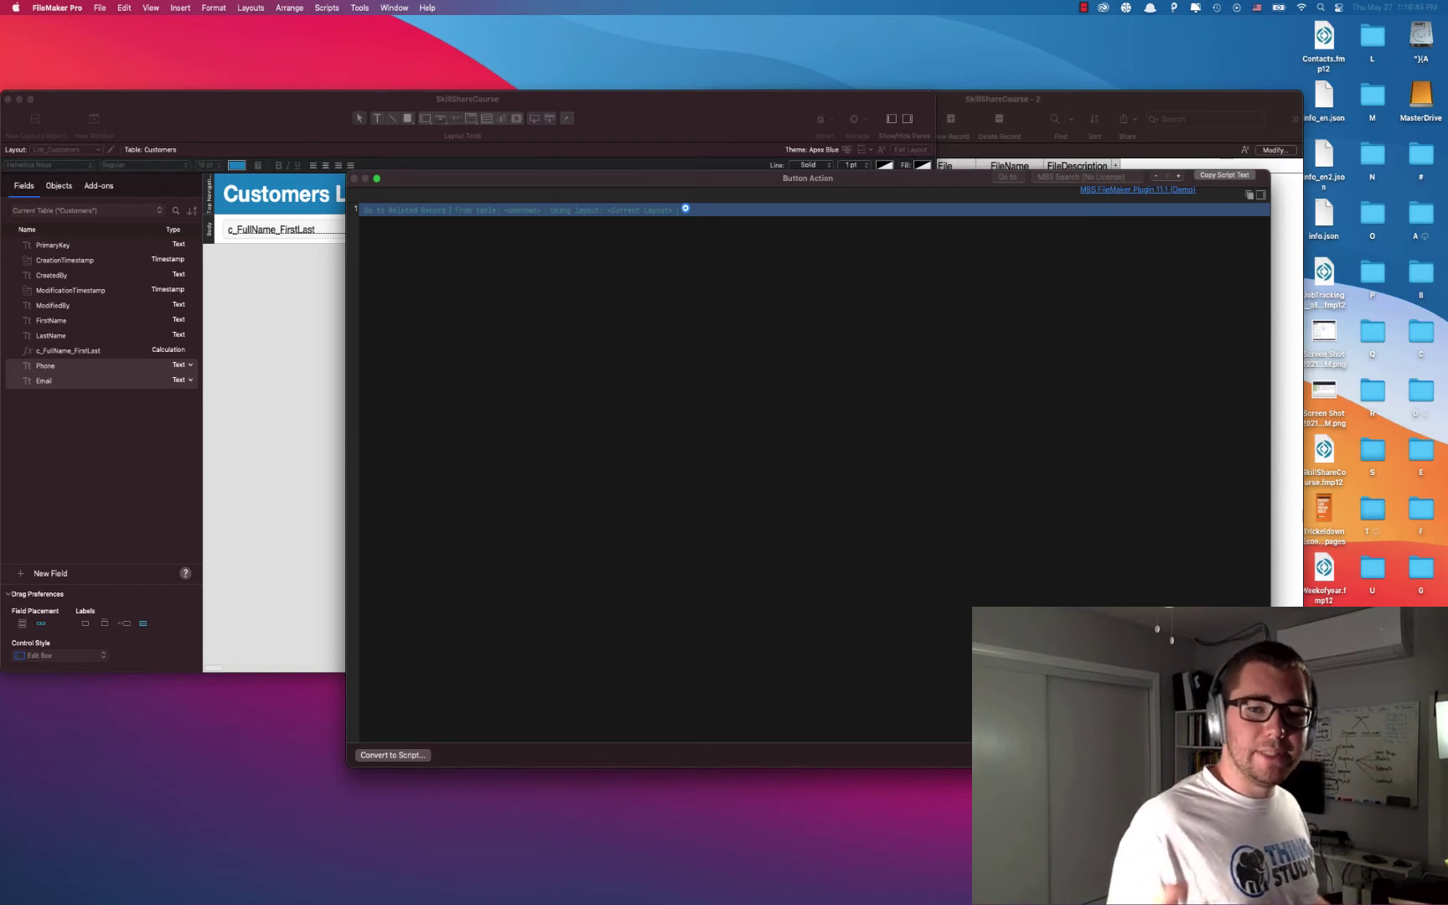
# Step: Configure Go to Related Record to get the record from Customers and show it using the Lay_Customer layout
pyautogui.click(687, 211)
pyautogui.moveTo(815, 310); pyautogui.dragTo(769, 262)
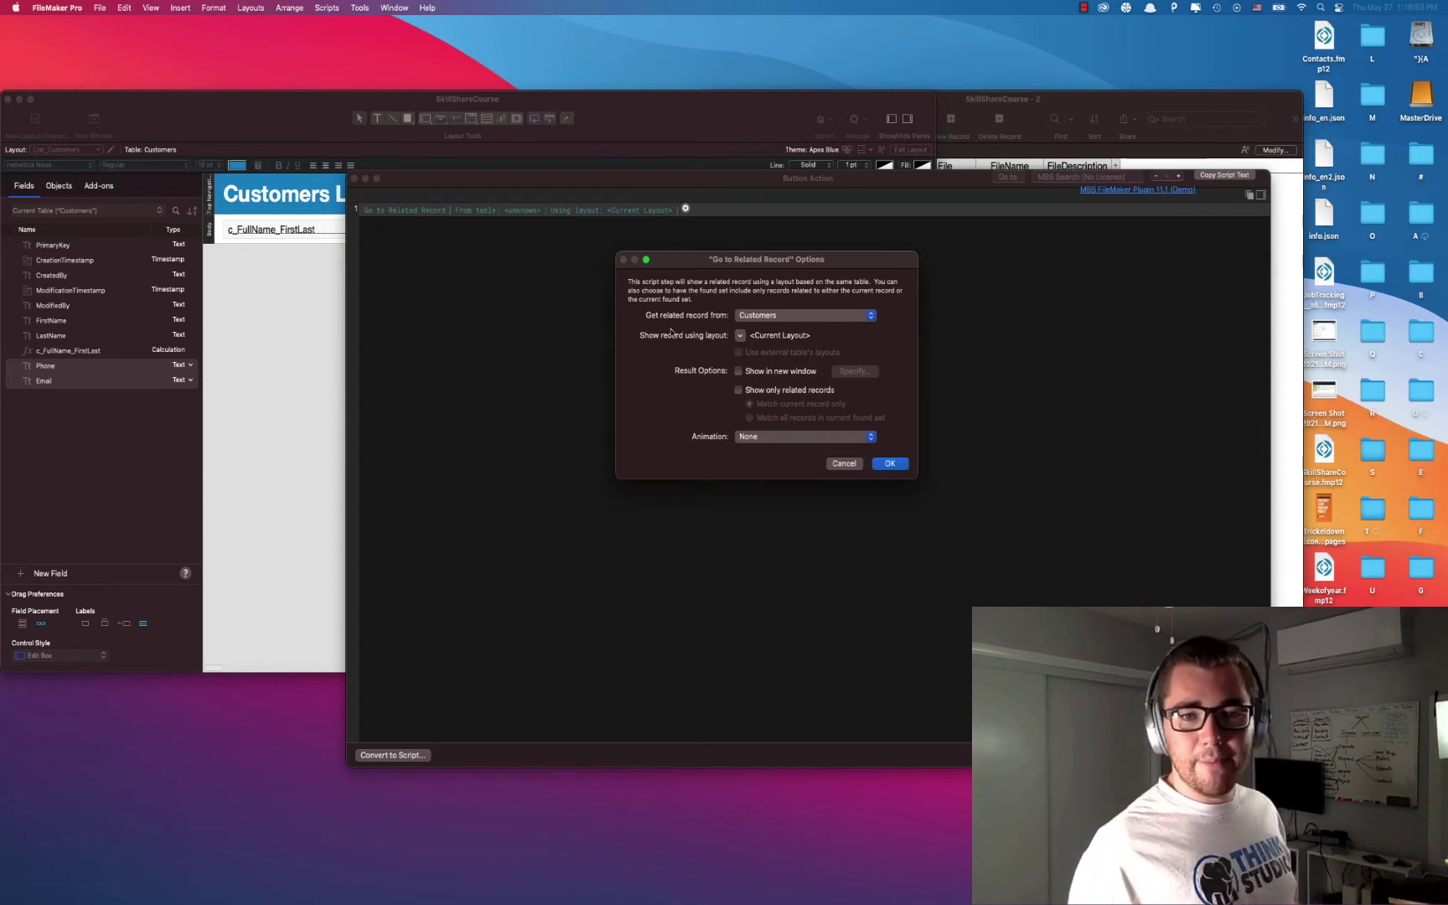
pyautogui.click(743, 342)
pyautogui.click(756, 382)
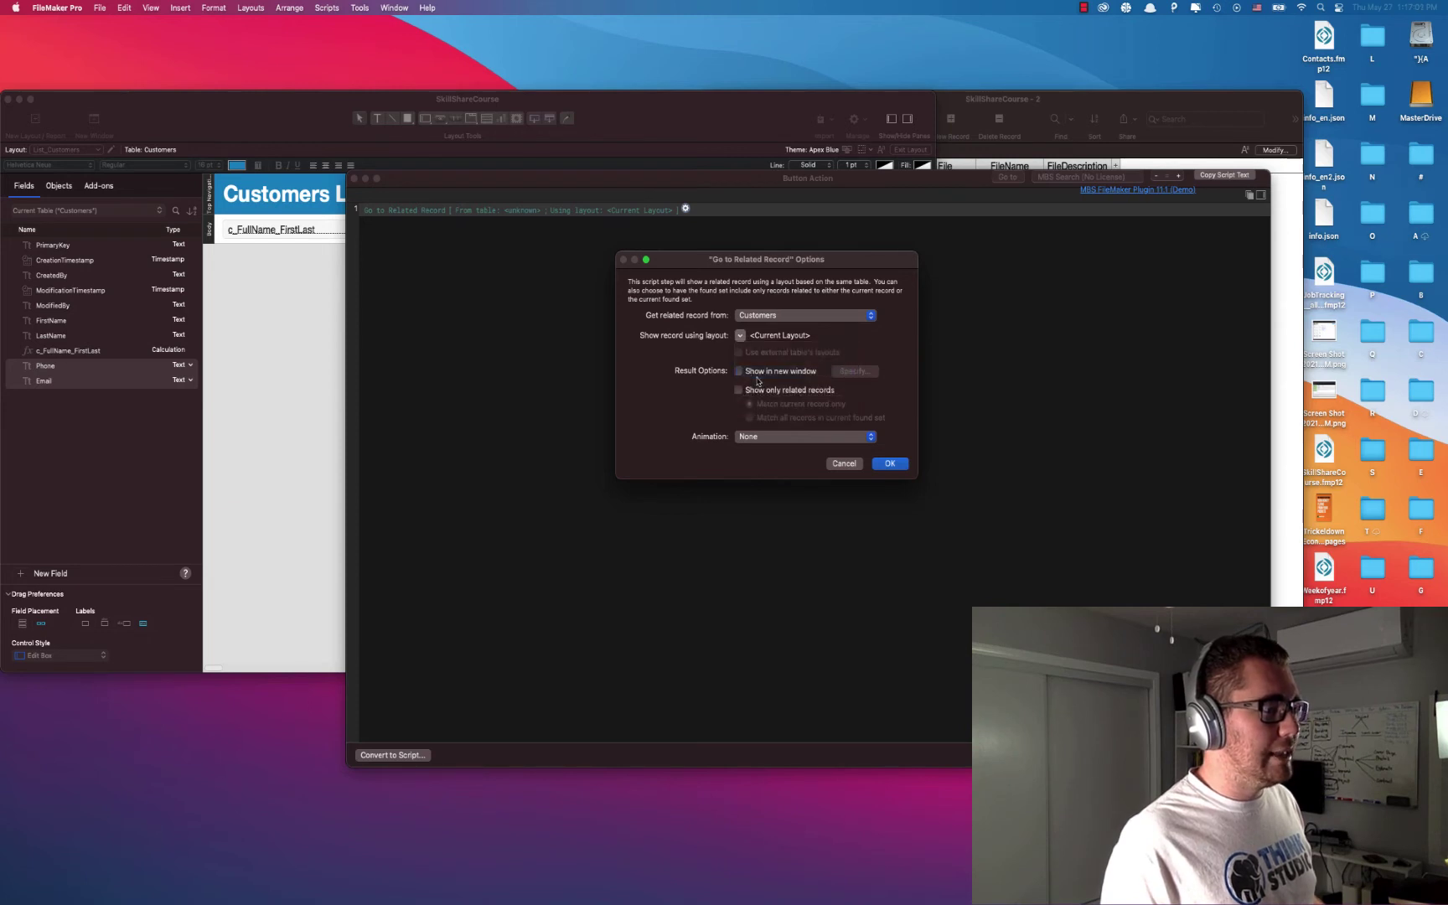
pyautogui.doubleClick(835, 156)
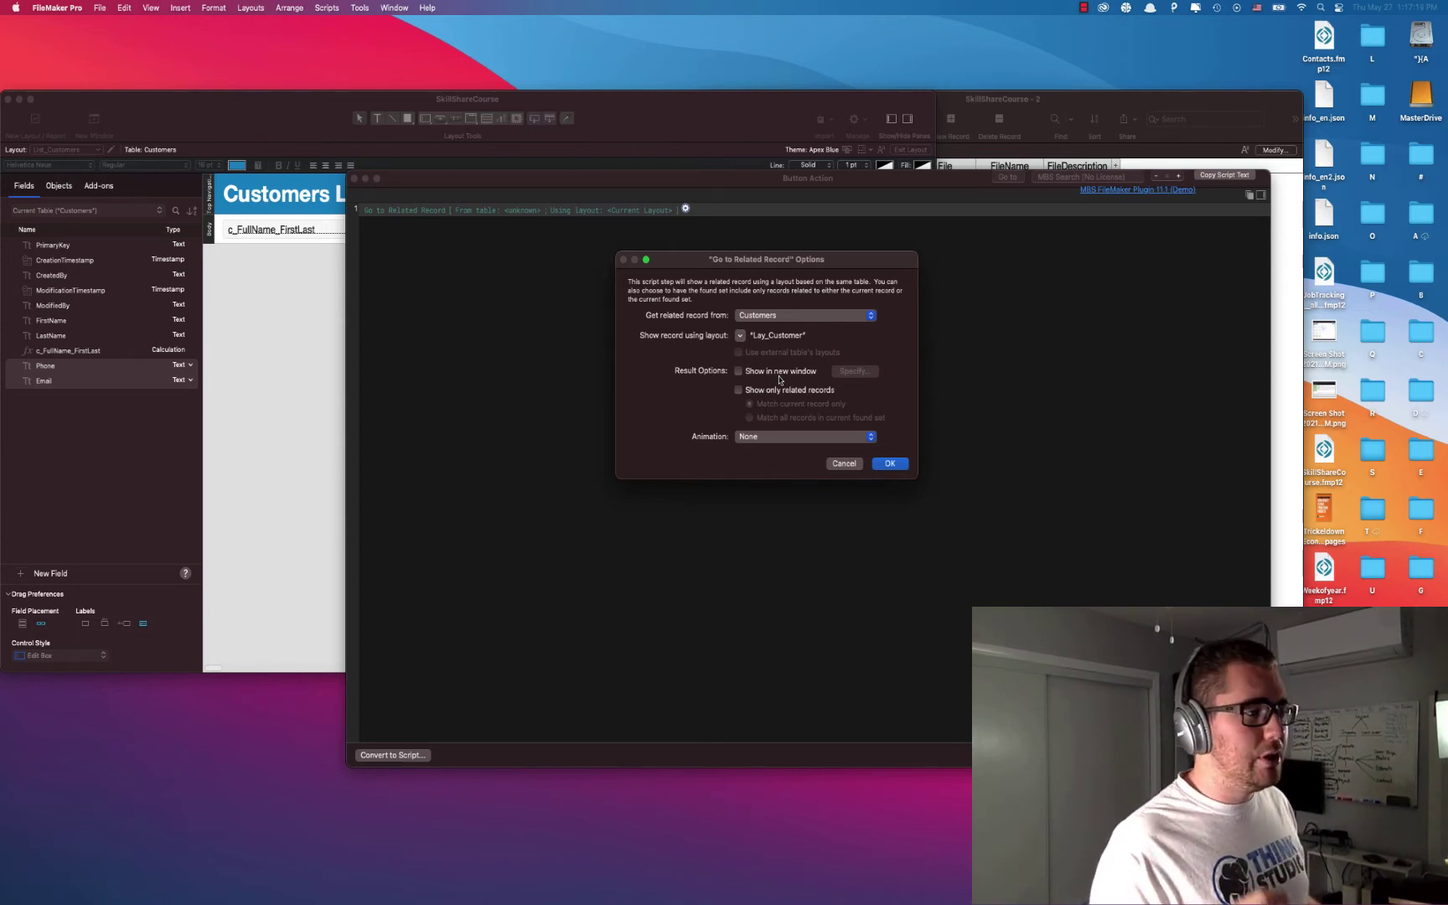
pyautogui.click(888, 465)
pyautogui.press('Return')
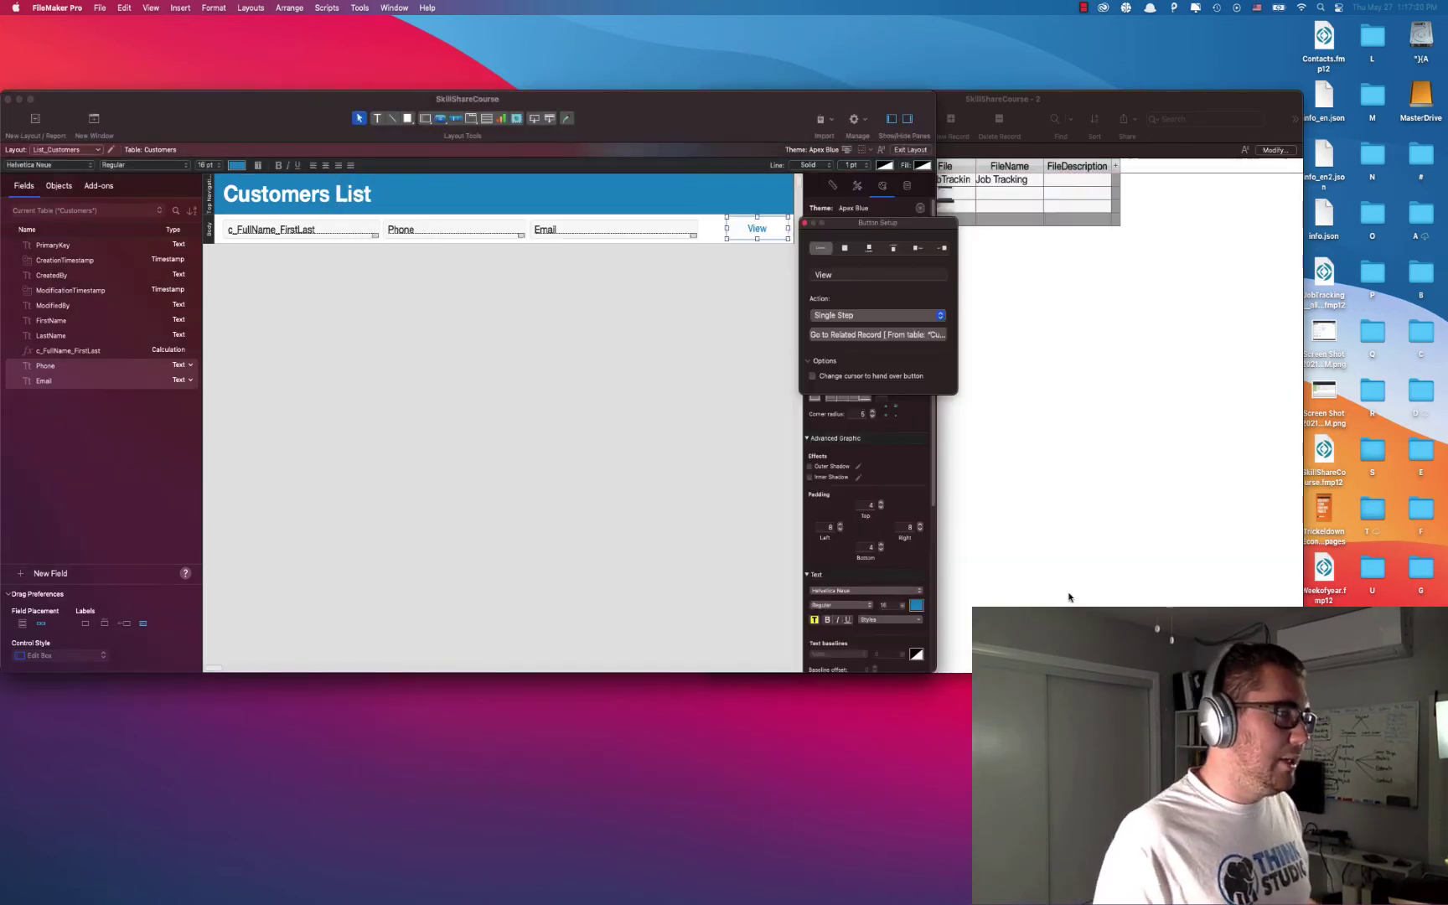
# Step: Reopen the View button's setup to check its label and action
pyautogui.click(737, 284)
pyautogui.click(786, 231)
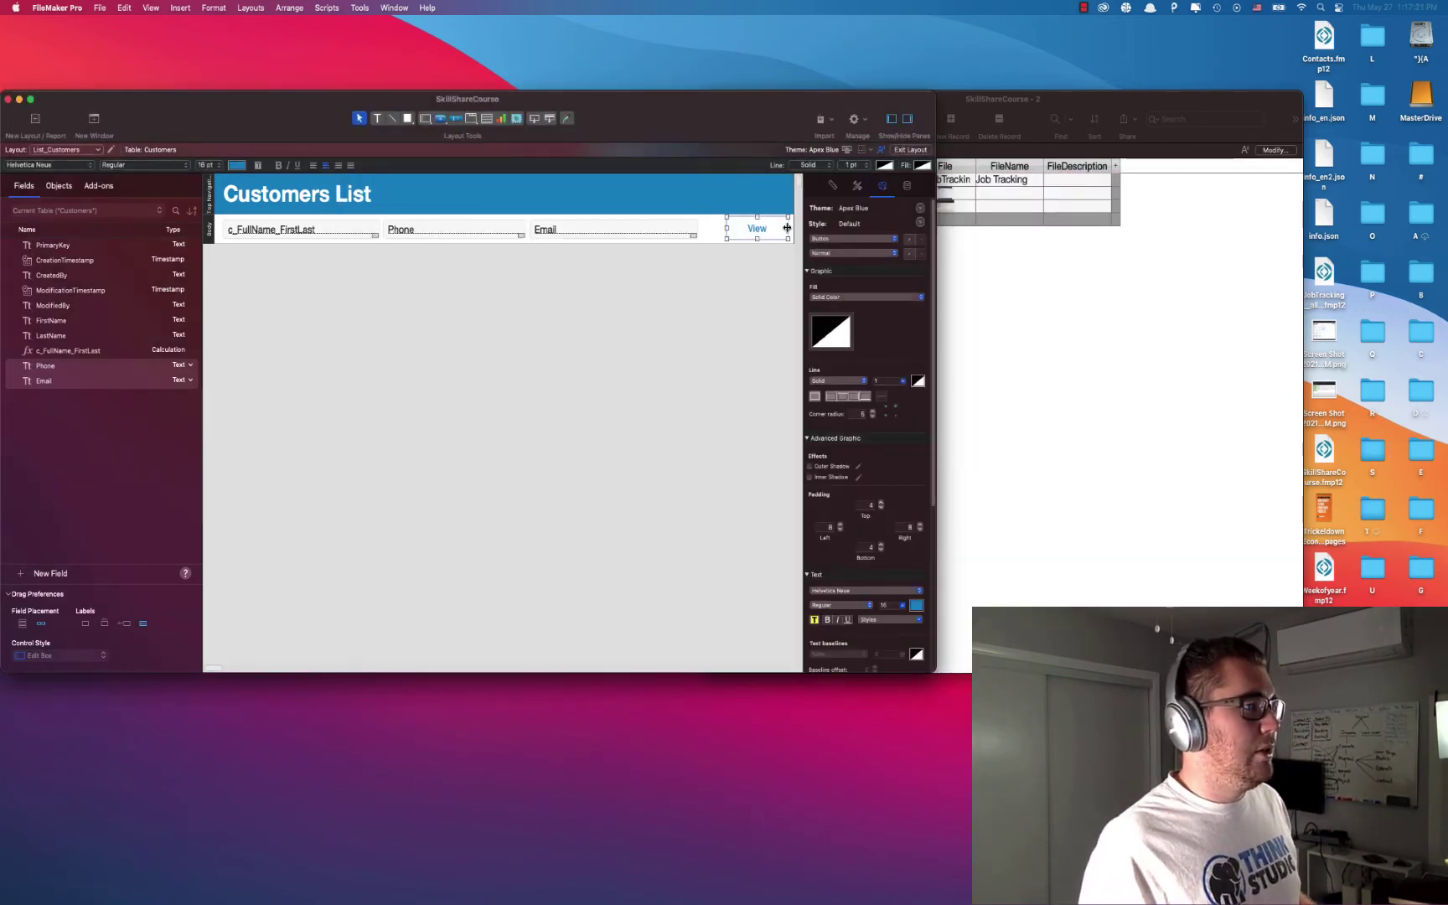
pyautogui.doubleClick(764, 234)
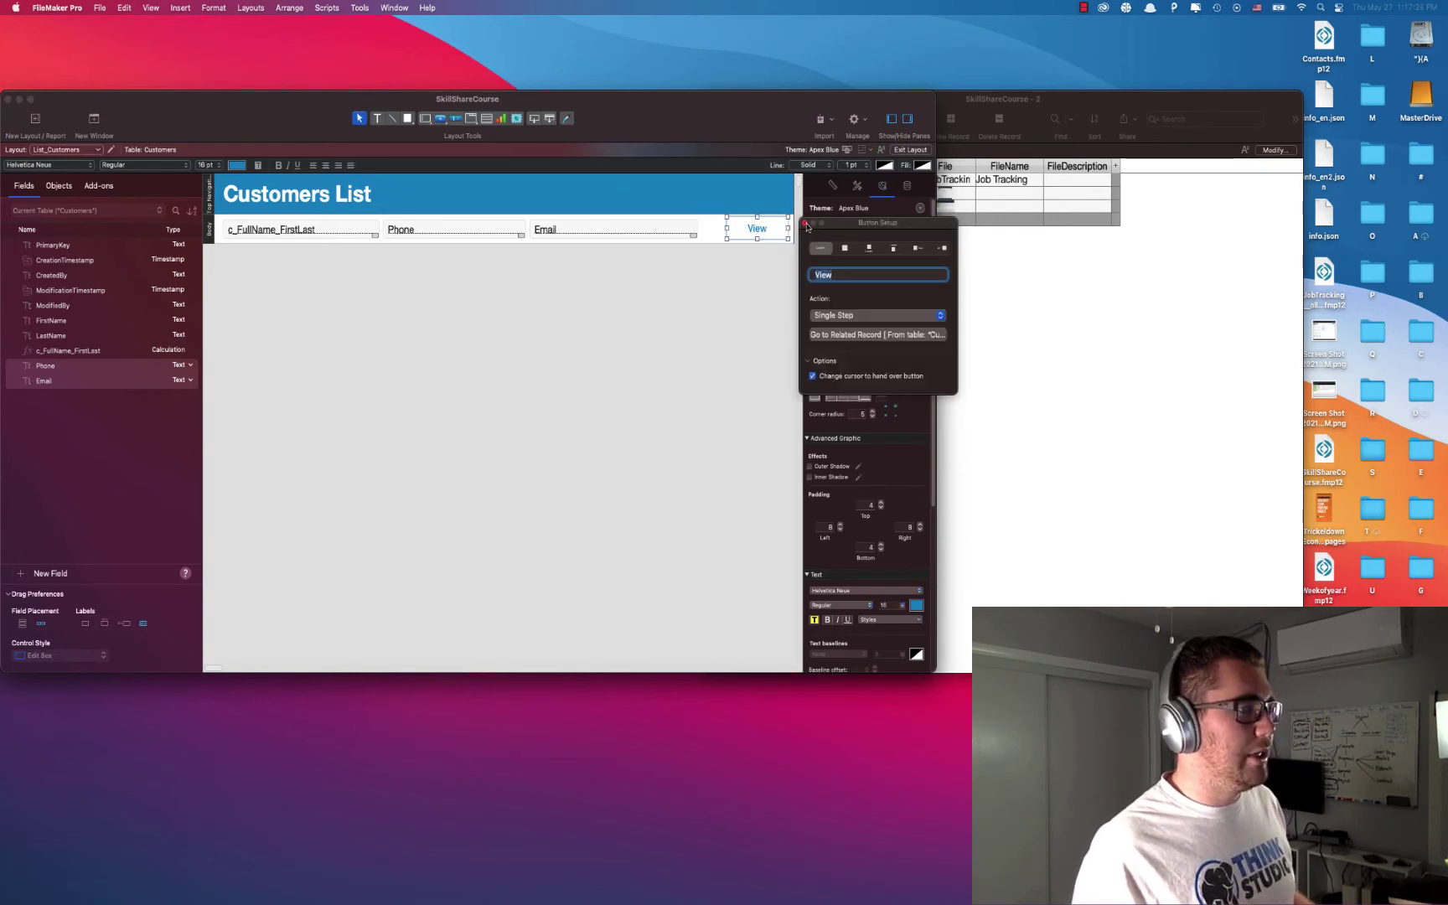
pyautogui.click(763, 285)
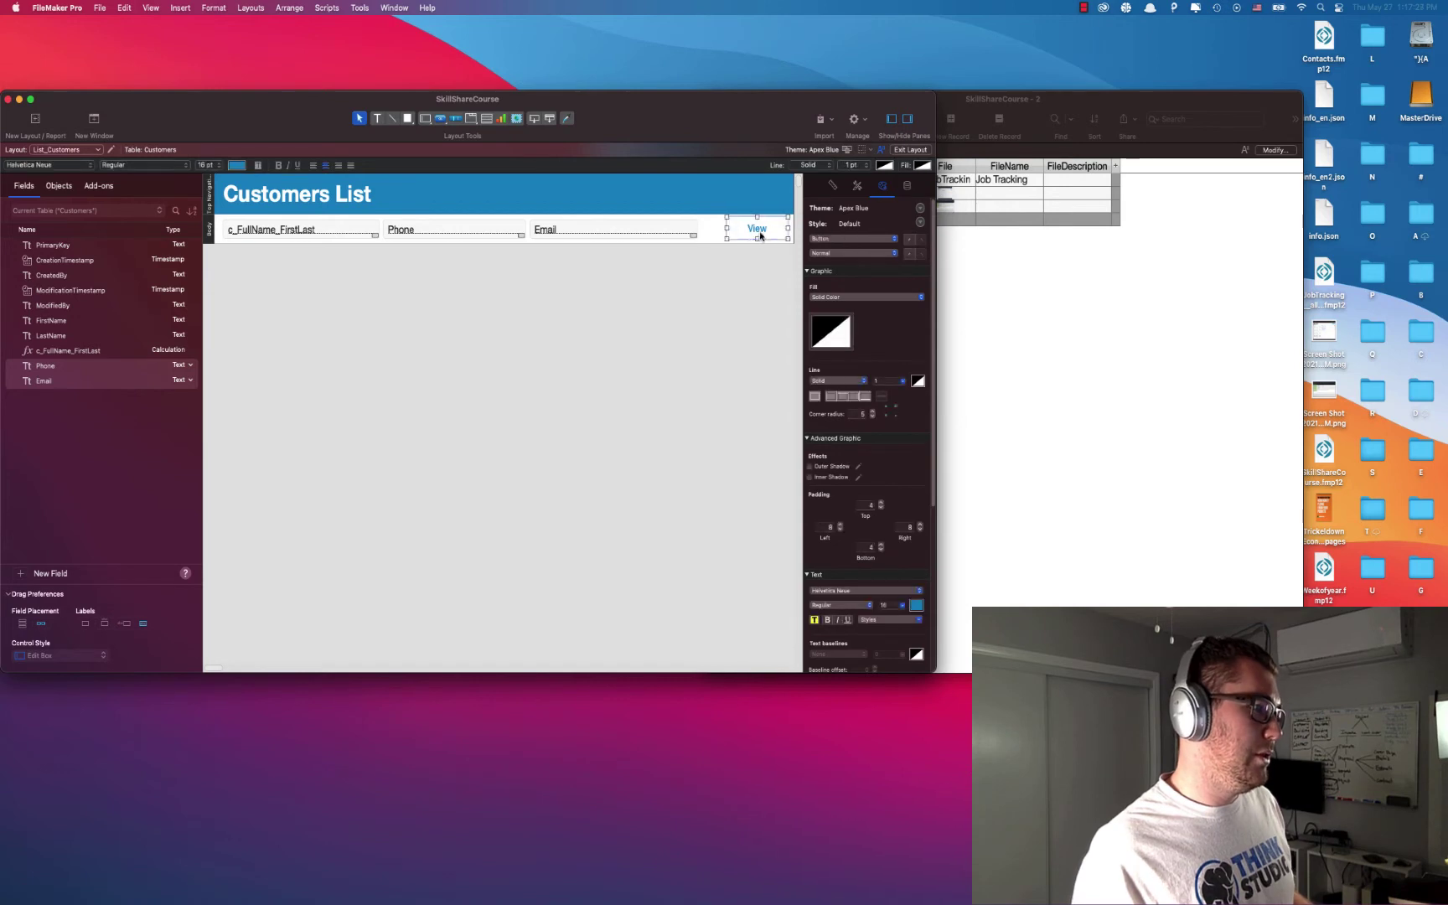
pyautogui.click(757, 250)
pyautogui.click(755, 228)
pyautogui.click(693, 255)
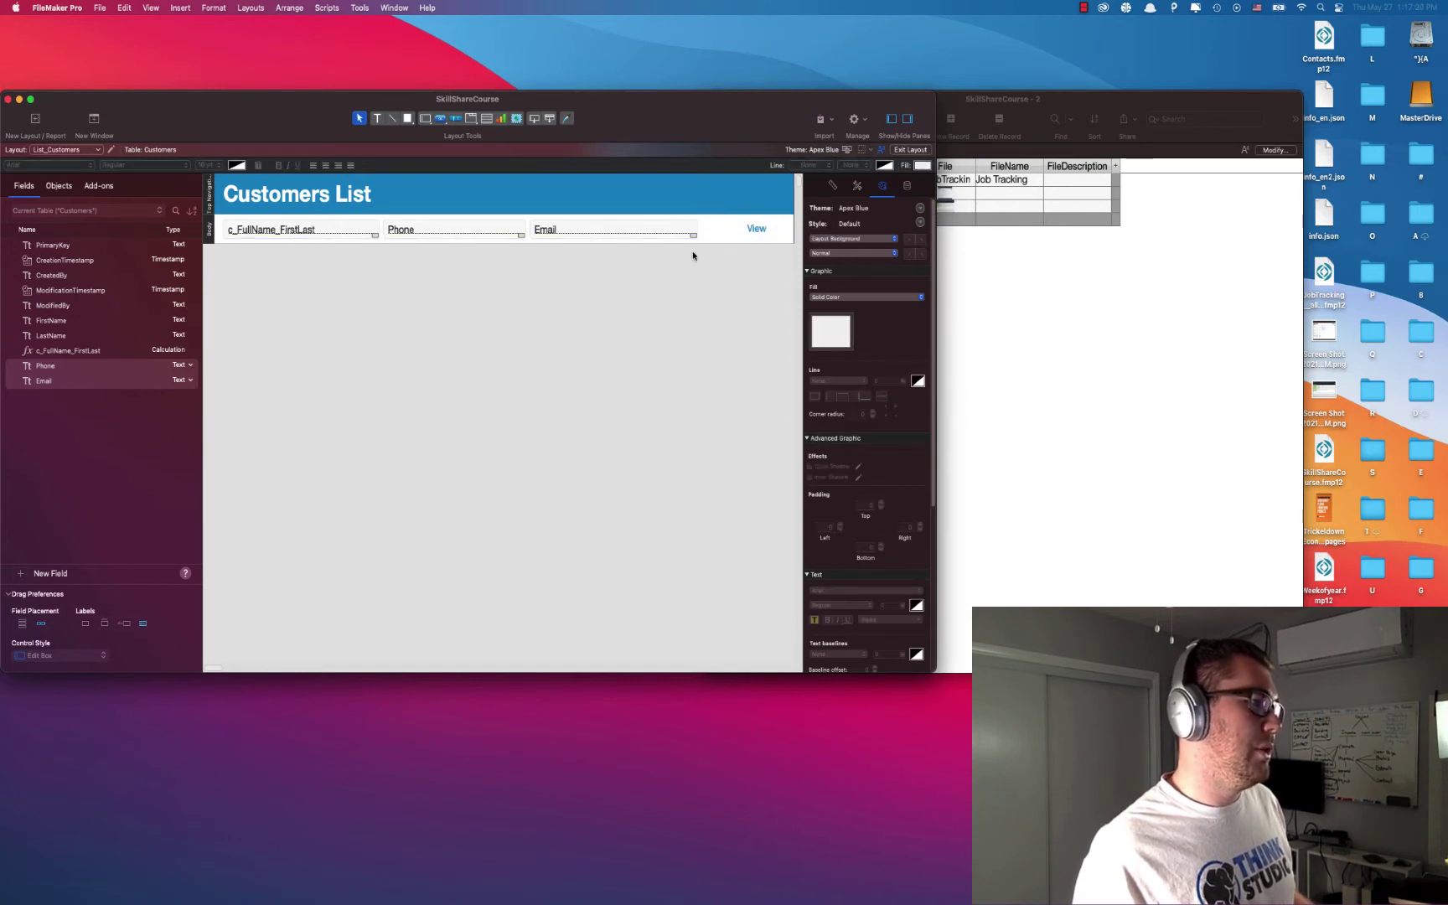
# Step: Test the second customer's View button in Browse mode and select the first customer in the detail layout's side list
pyautogui.click(911, 150)
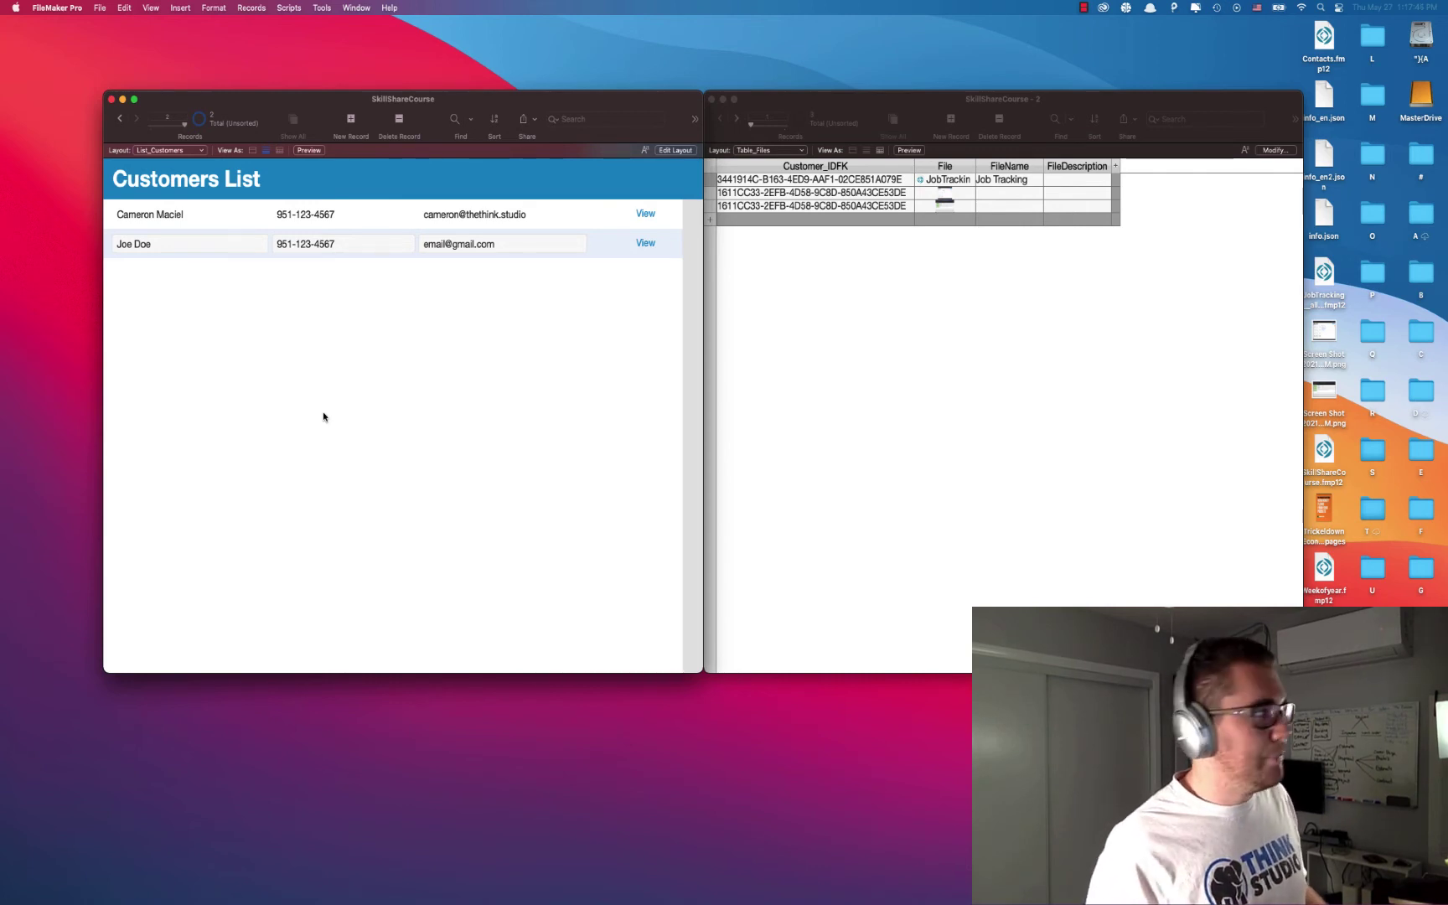
pyautogui.click(642, 252)
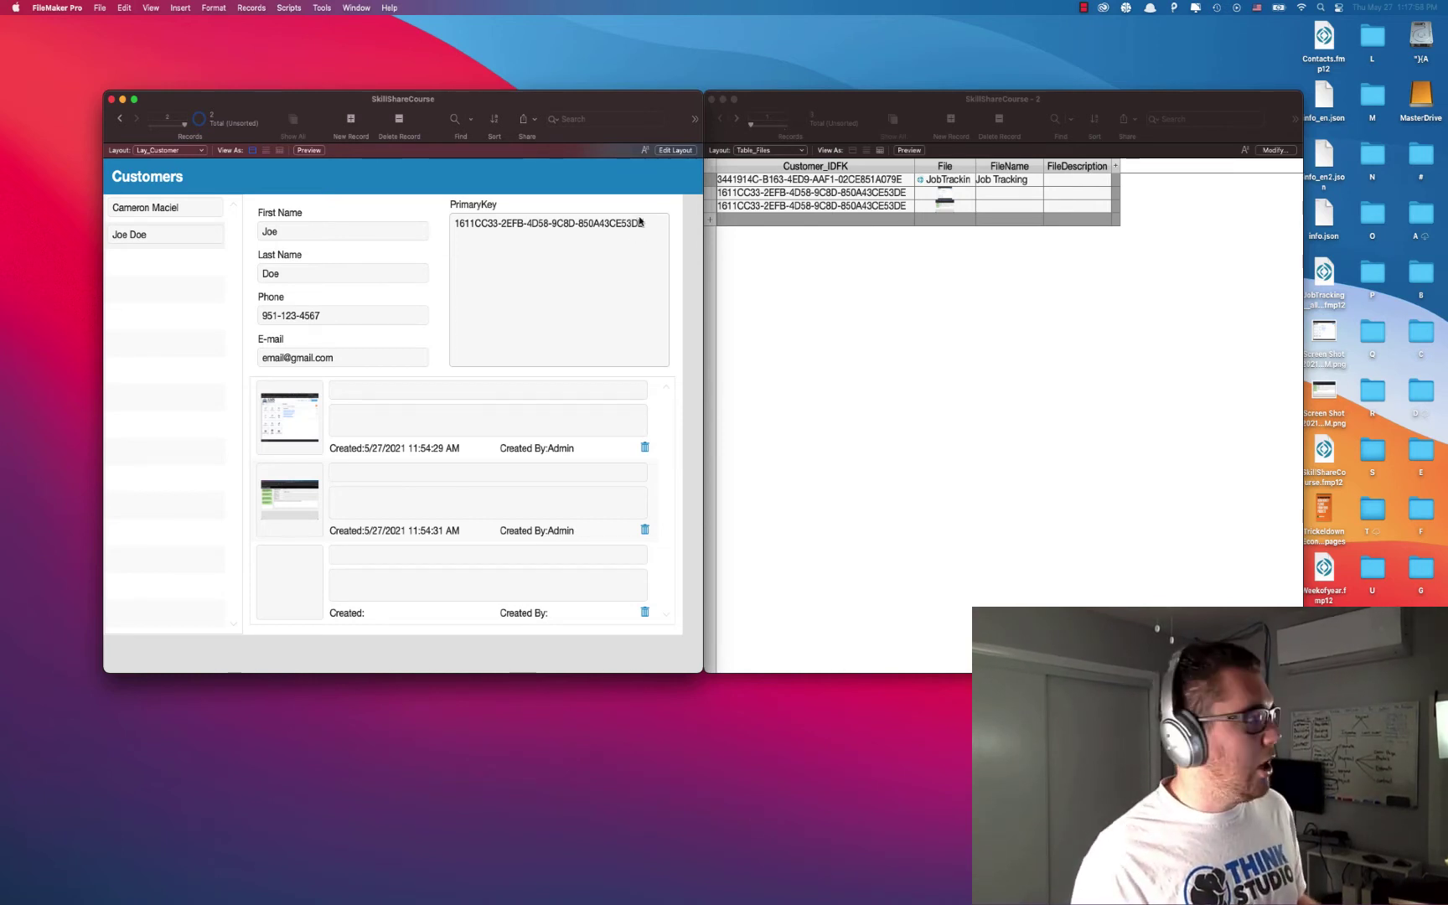
pyautogui.click(219, 213)
pyautogui.click(219, 226)
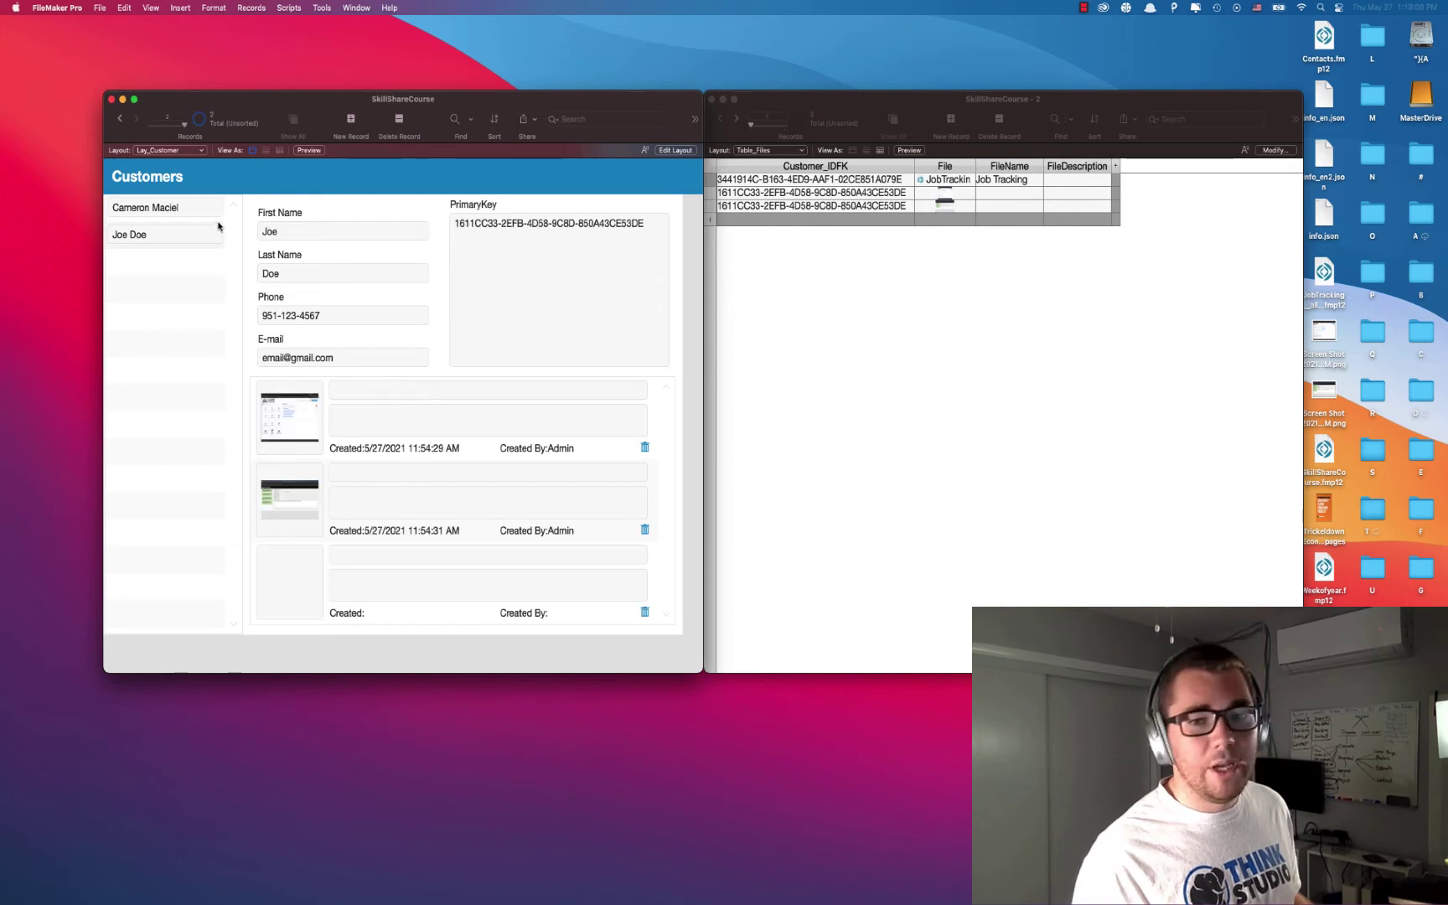
pyautogui.click(219, 214)
pyautogui.click(219, 228)
pyautogui.click(221, 220)
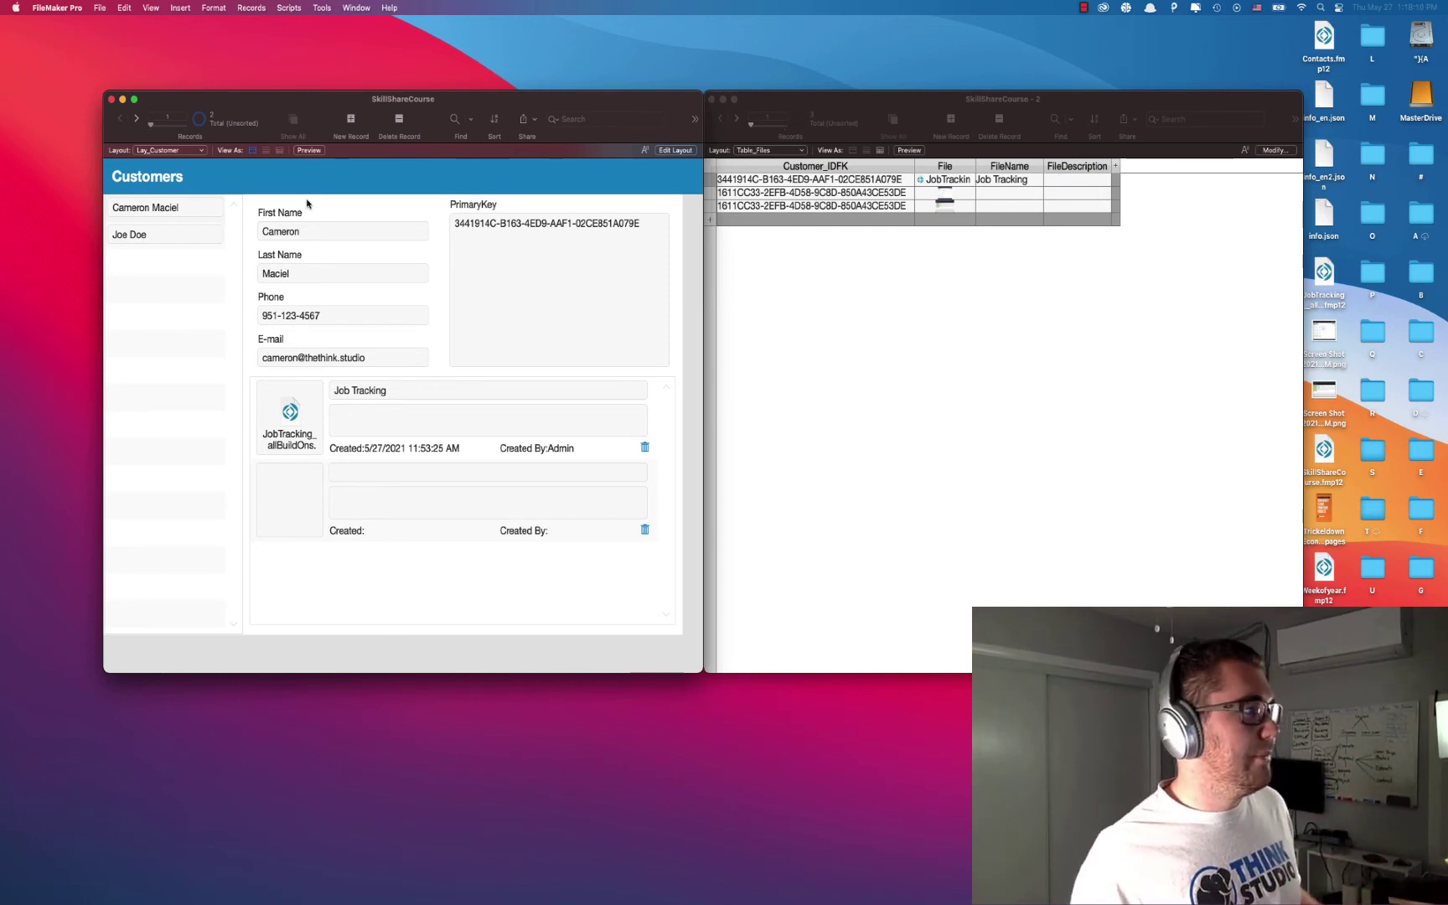
# Step: Edit the Lay_Customer layout and draw a button labelled "List View" at the right end of the top navigation part
pyautogui.click(645, 150)
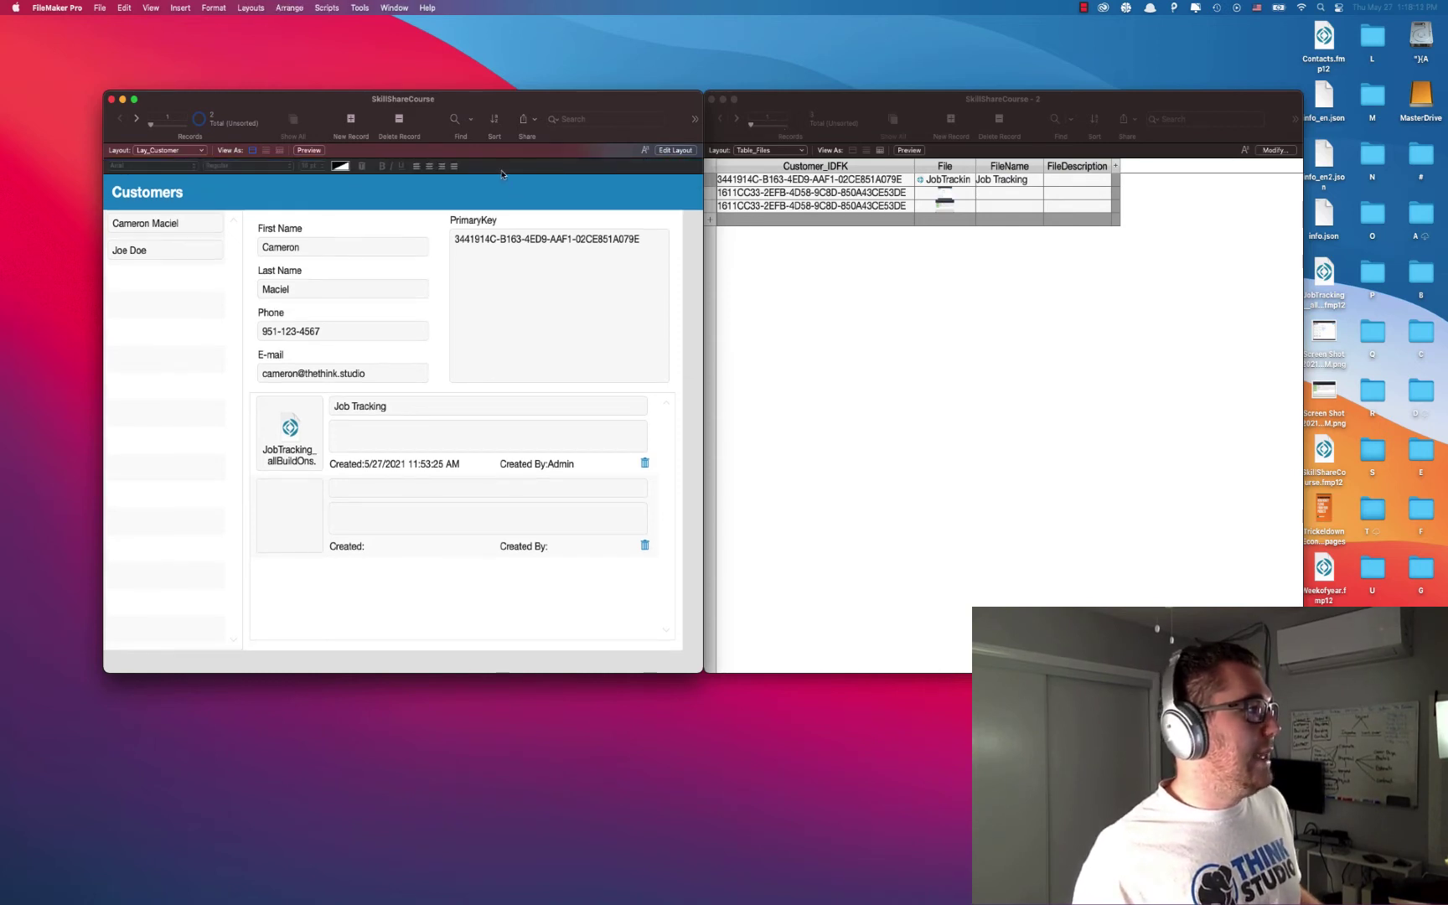
pyautogui.click(676, 150)
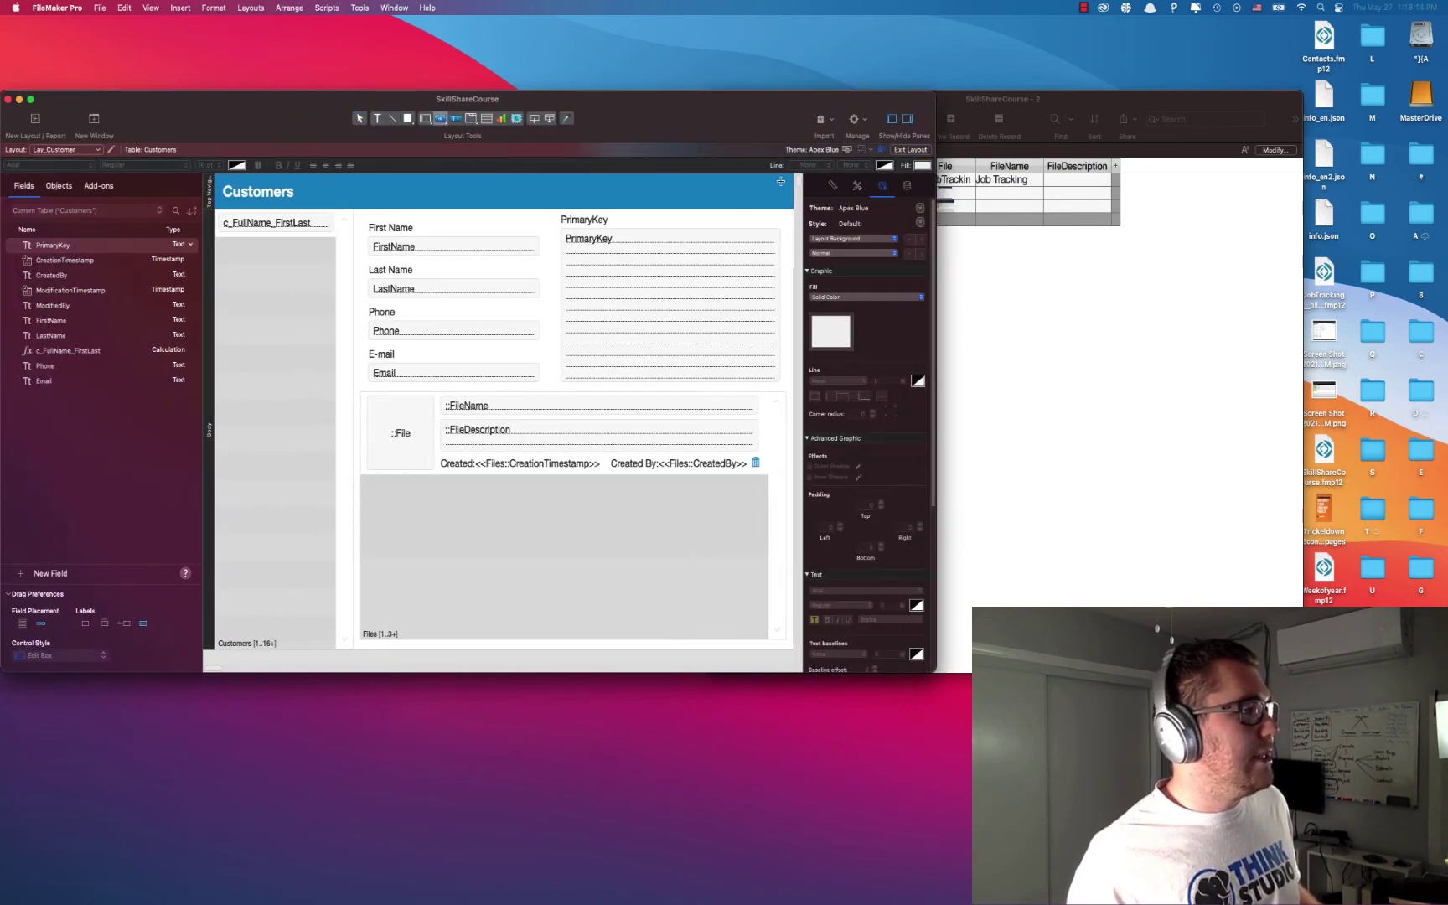
pyautogui.moveTo(780, 181)
pyautogui.mouseDown()
pyautogui.moveTo(758, 209)
pyautogui.moveTo(727, 211)
pyautogui.moveTo(772, 209)
pyautogui.mouseUp()
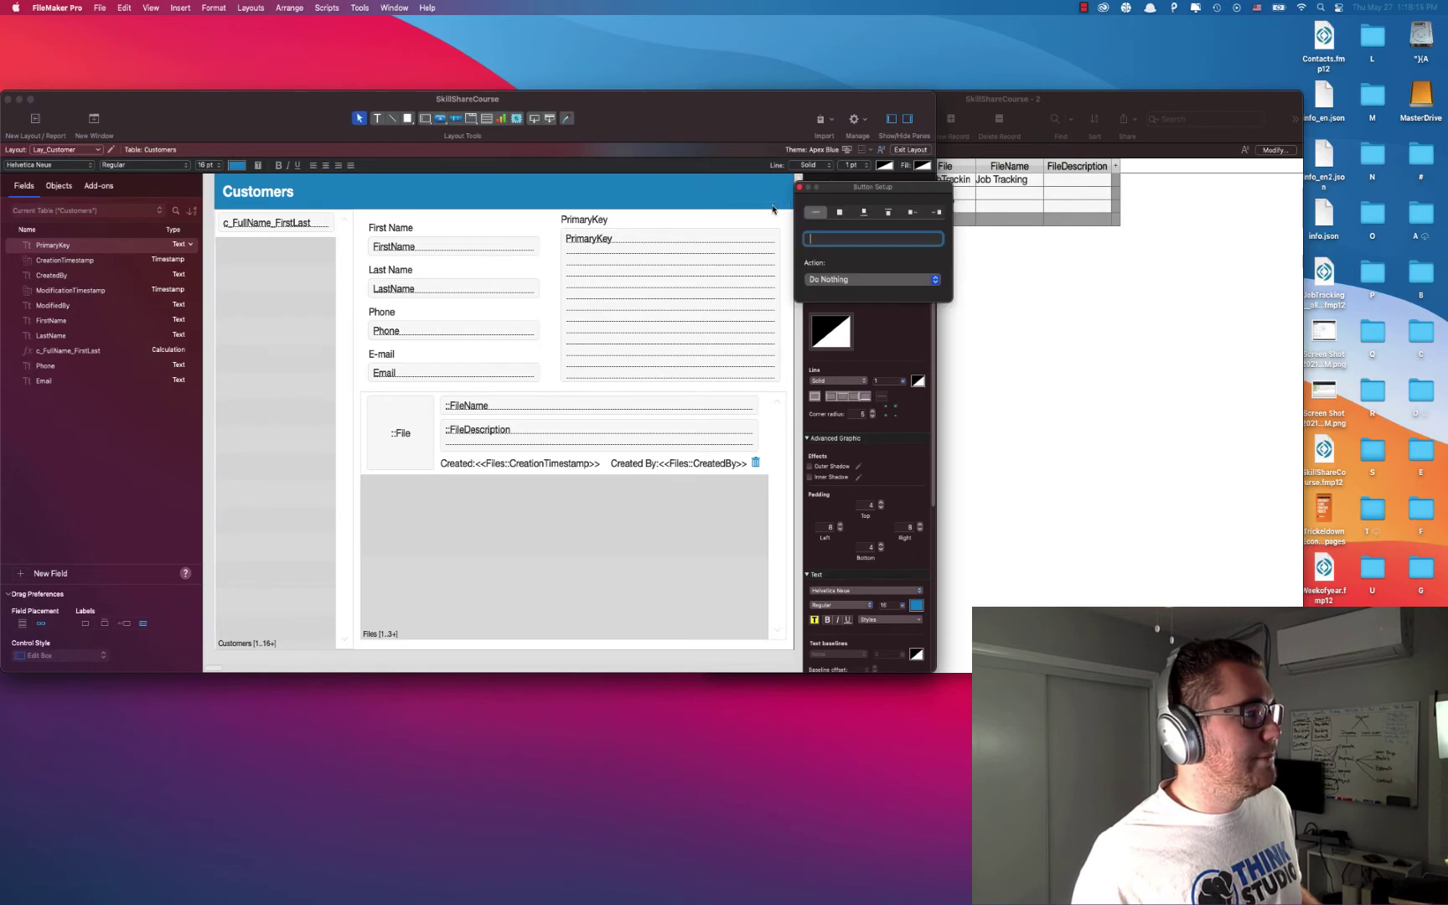
pyautogui.write('List View')
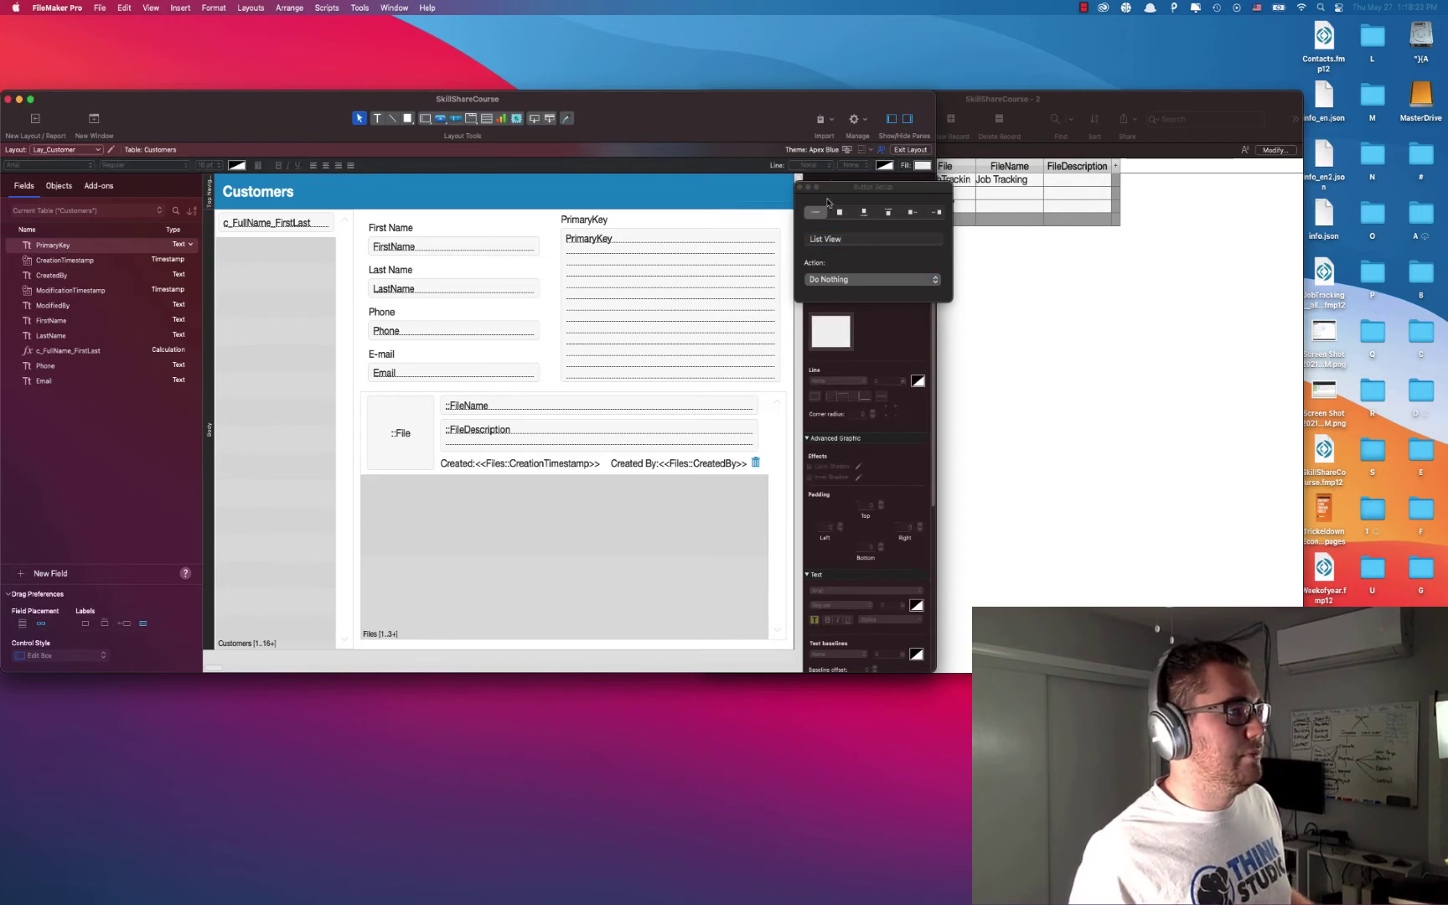
# Step: Apply the Primary style to the List View button and shift it slightly left in the top navigation part
pyautogui.click(769, 192)
pyautogui.click(857, 185)
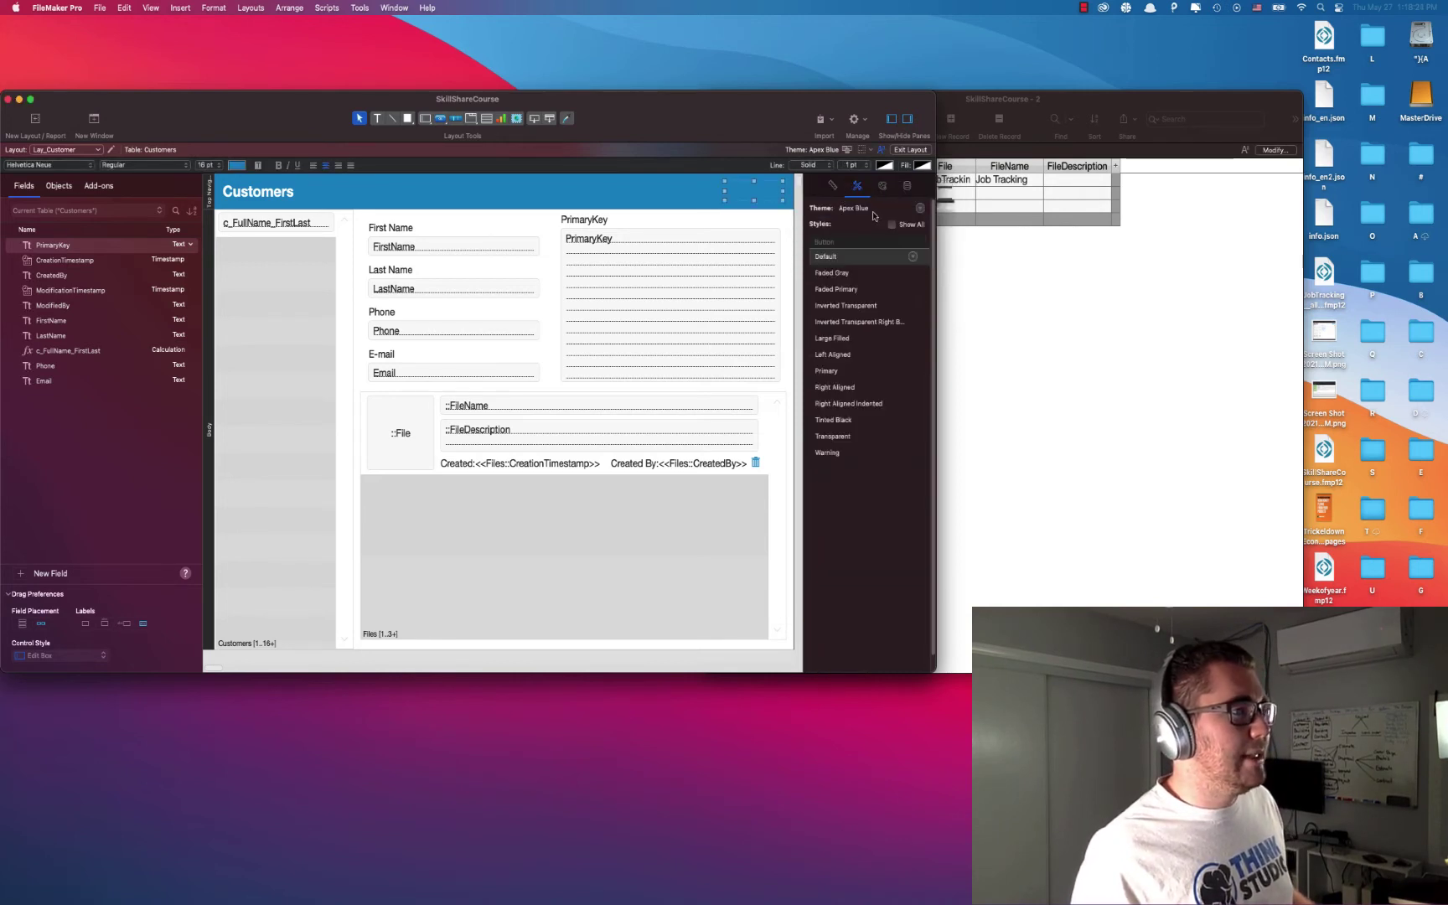
pyautogui.click(837, 371)
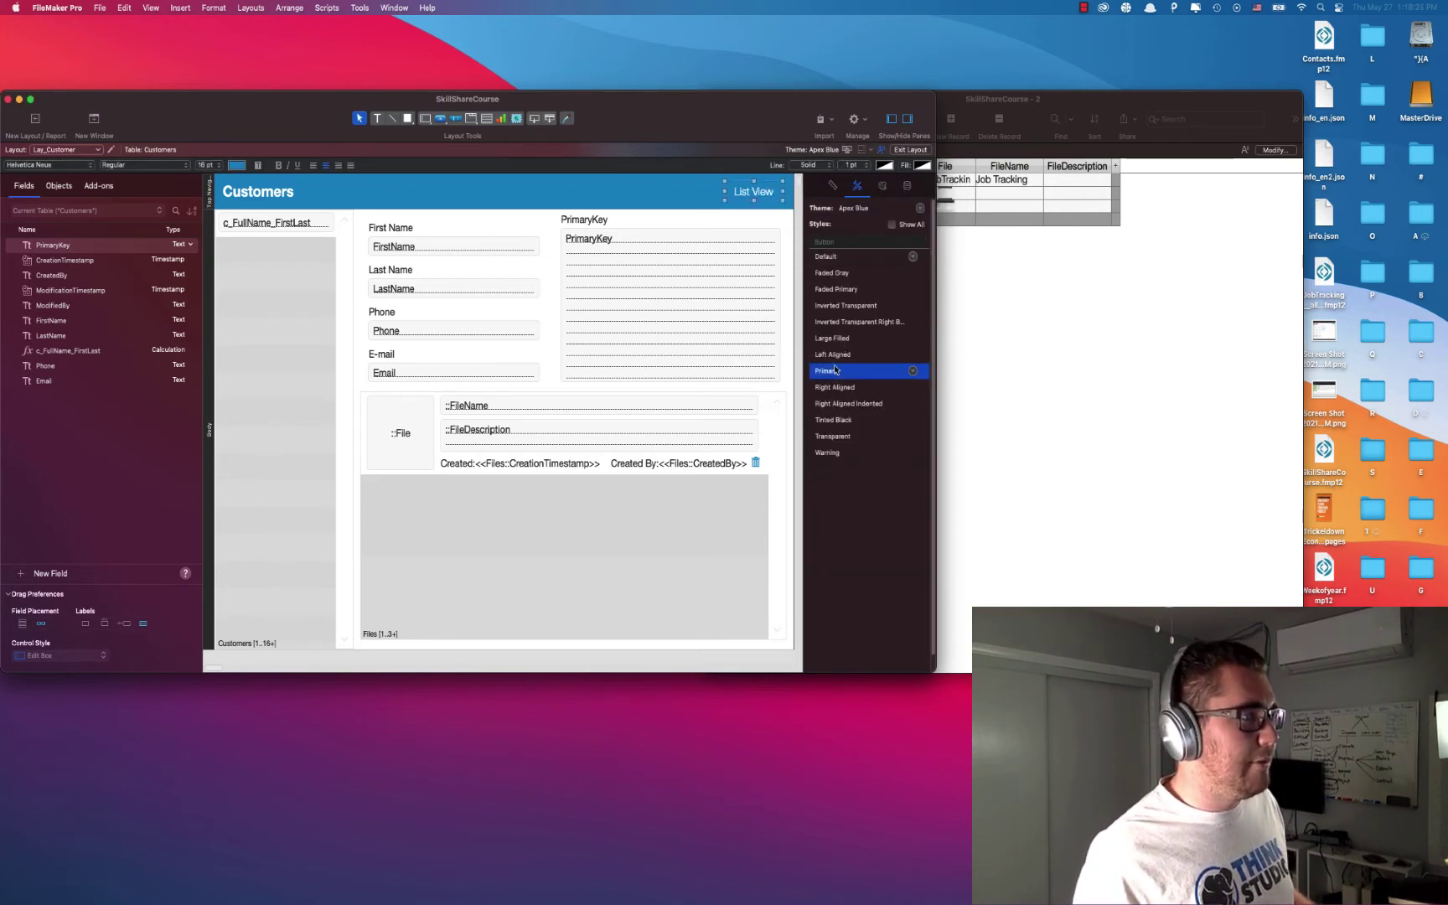
pyautogui.click(684, 213)
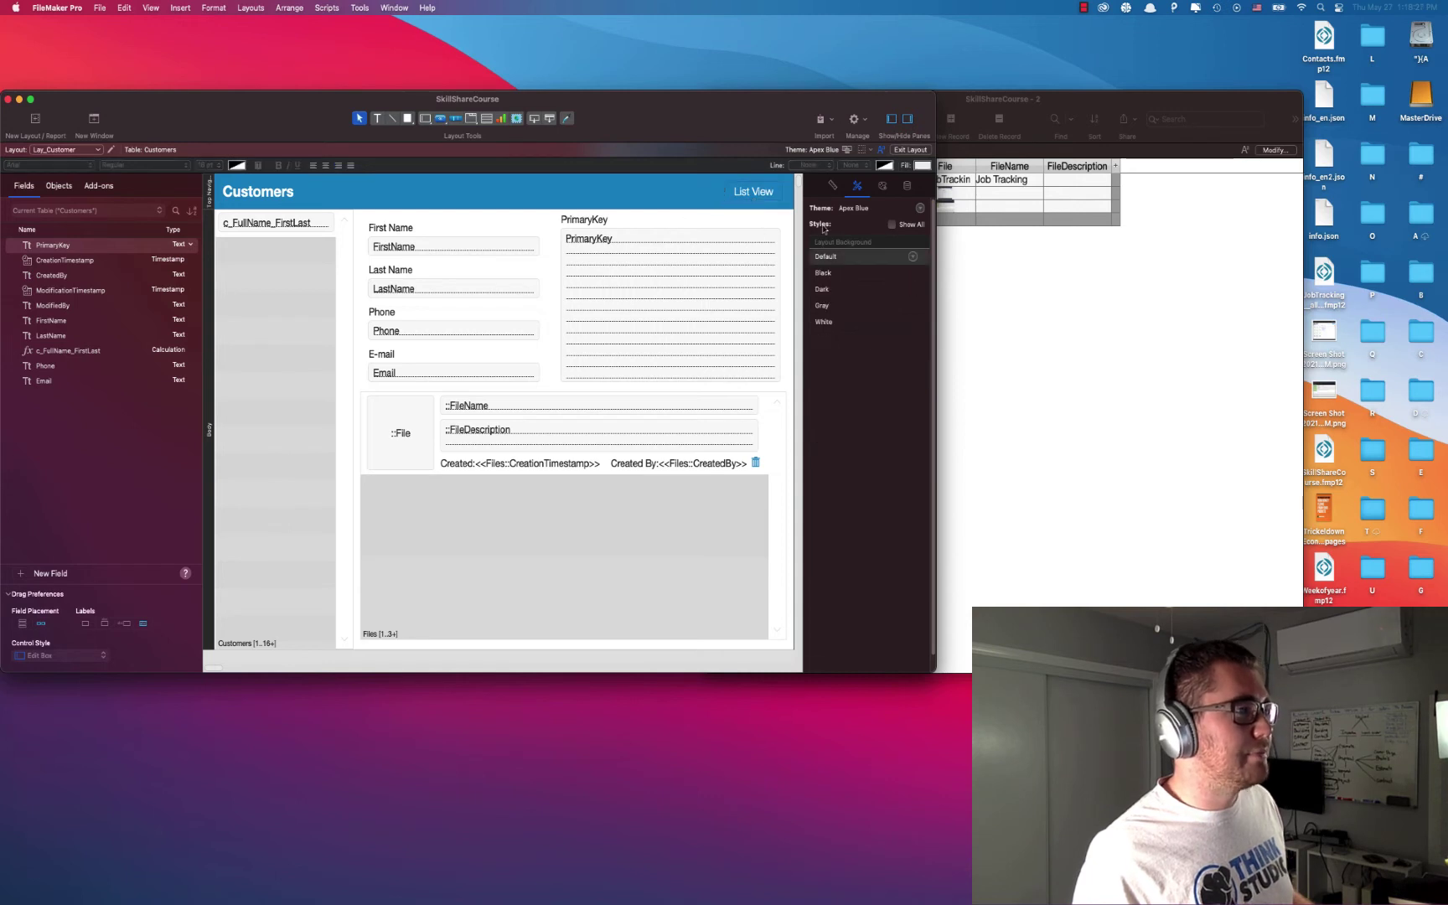
pyautogui.moveTo(761, 193); pyautogui.dragTo(755, 195)
pyautogui.click(752, 195)
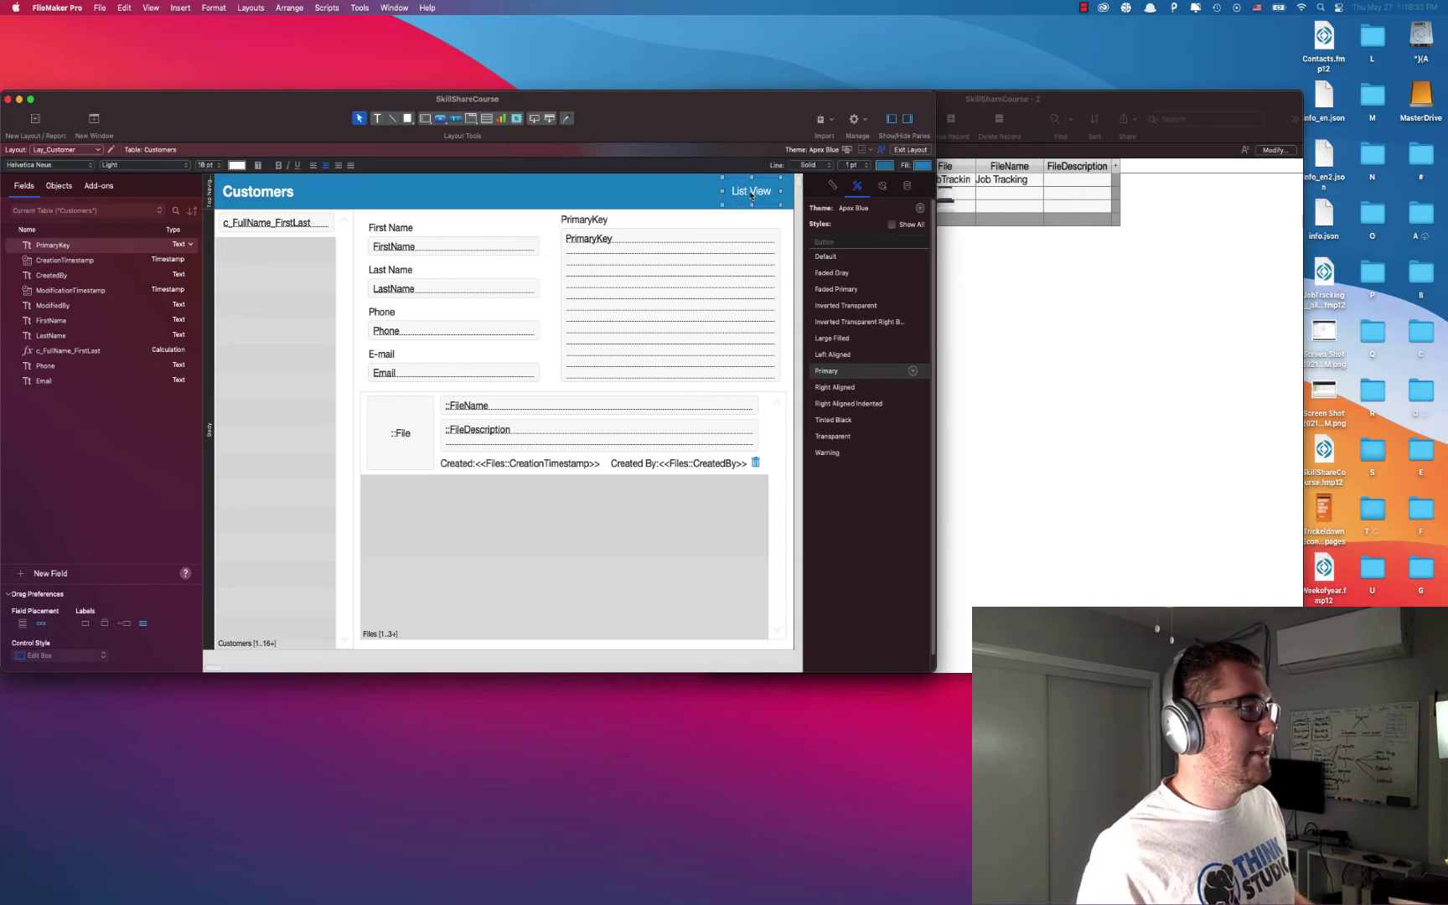
# Step: Set the List View button's action to a single step that runs Go to Layout
pyautogui.doubleClick(751, 195)
pyautogui.click(844, 288)
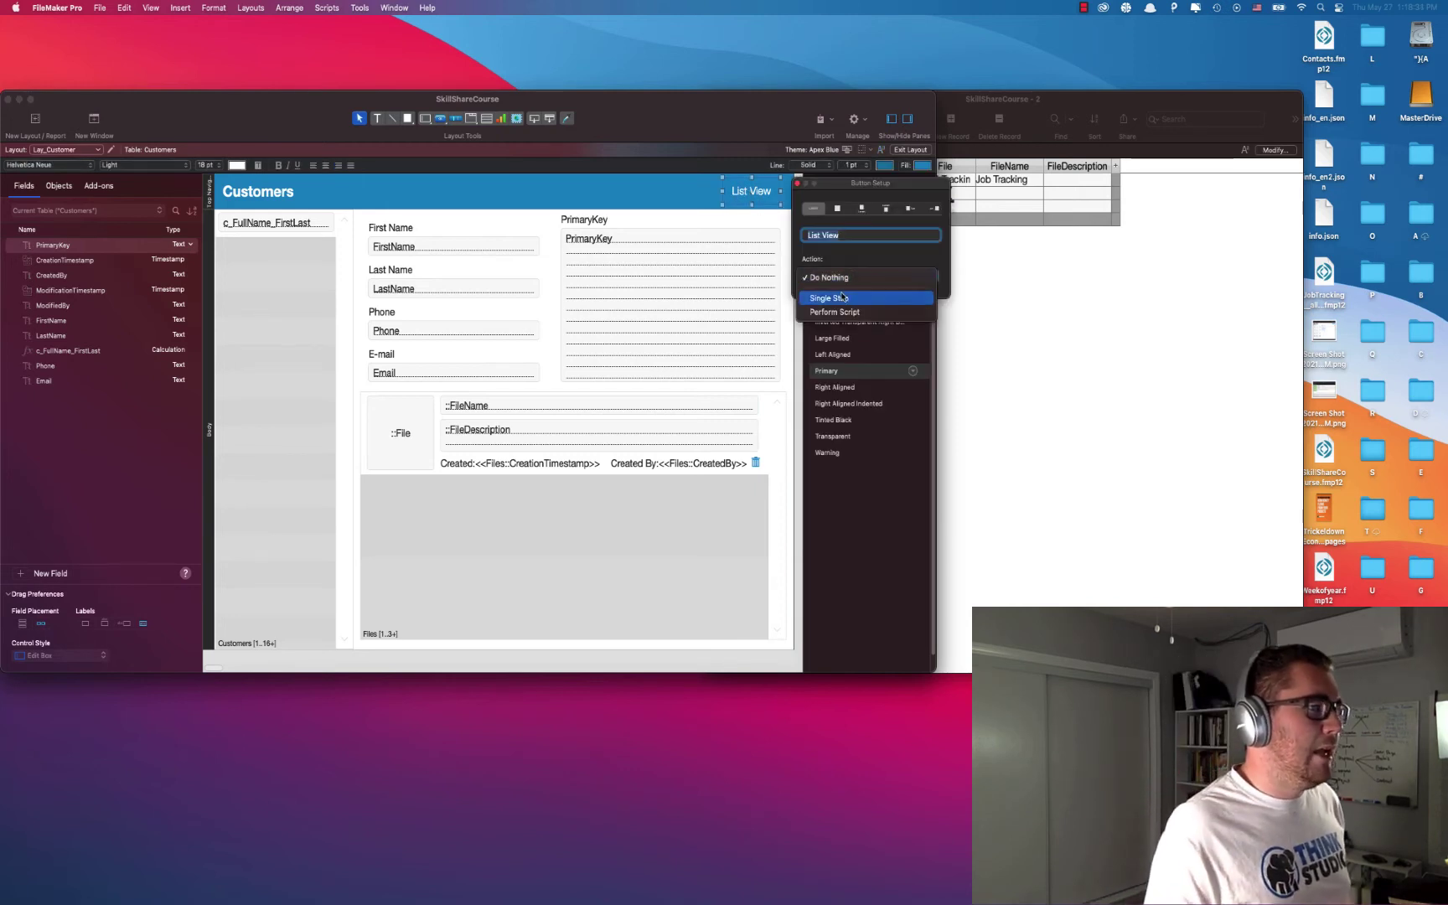
pyautogui.click(843, 297)
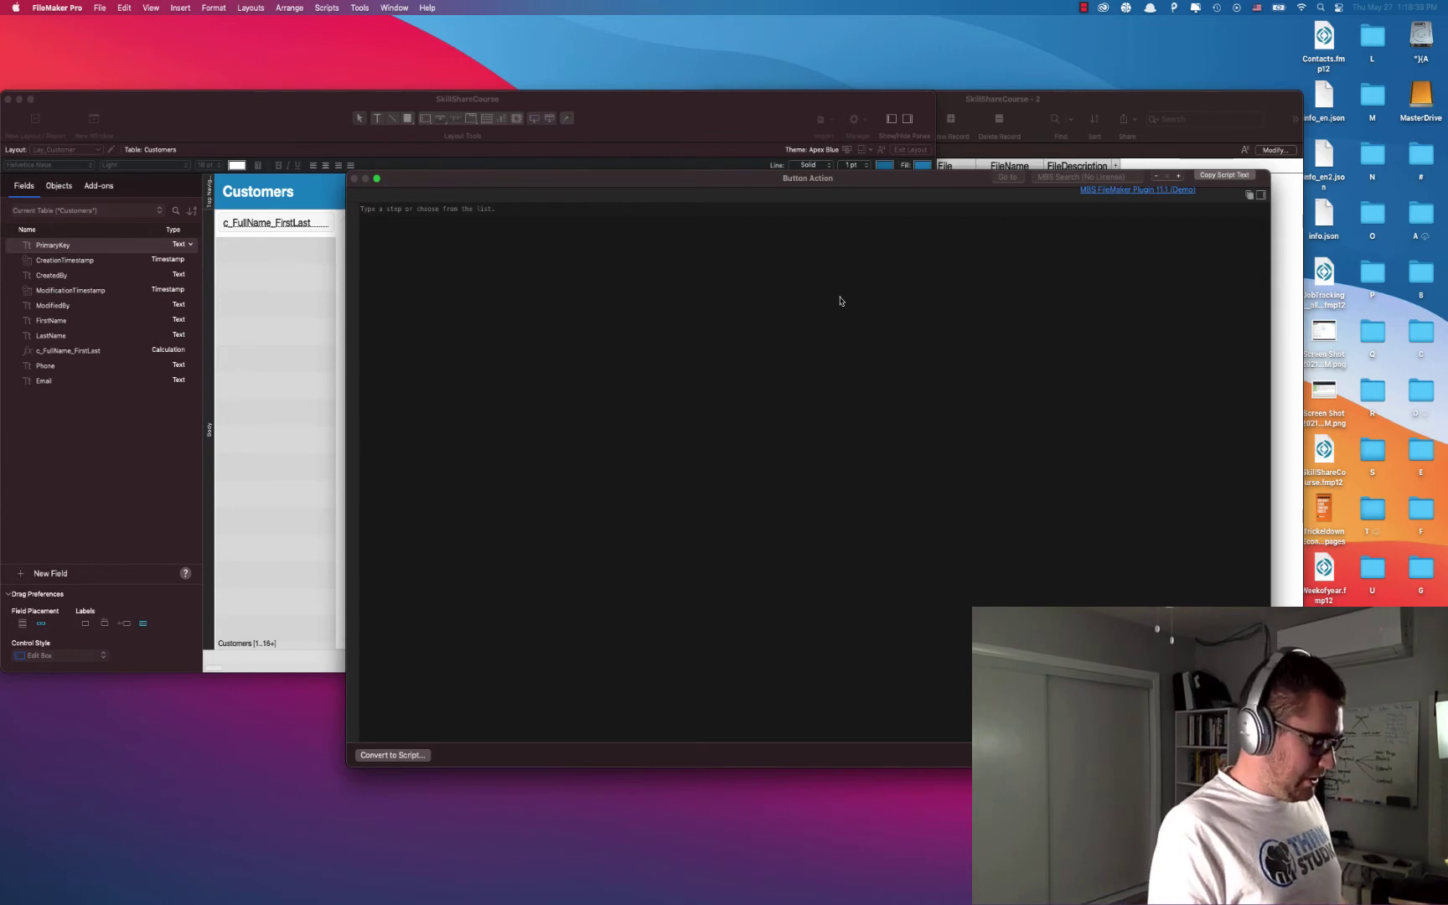
pyautogui.write('go to la')
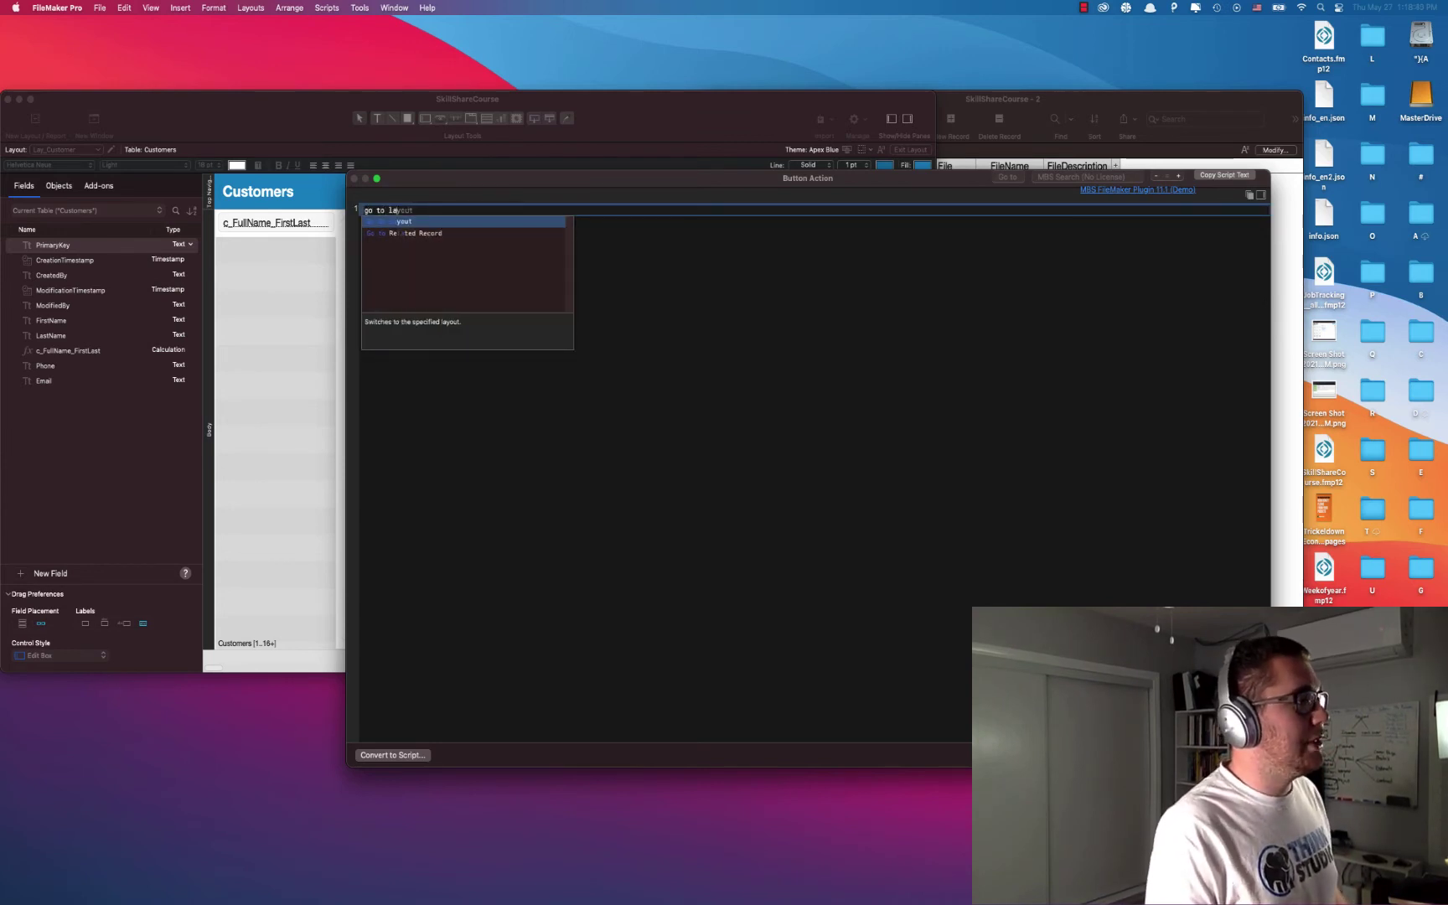
pyautogui.press('Return')
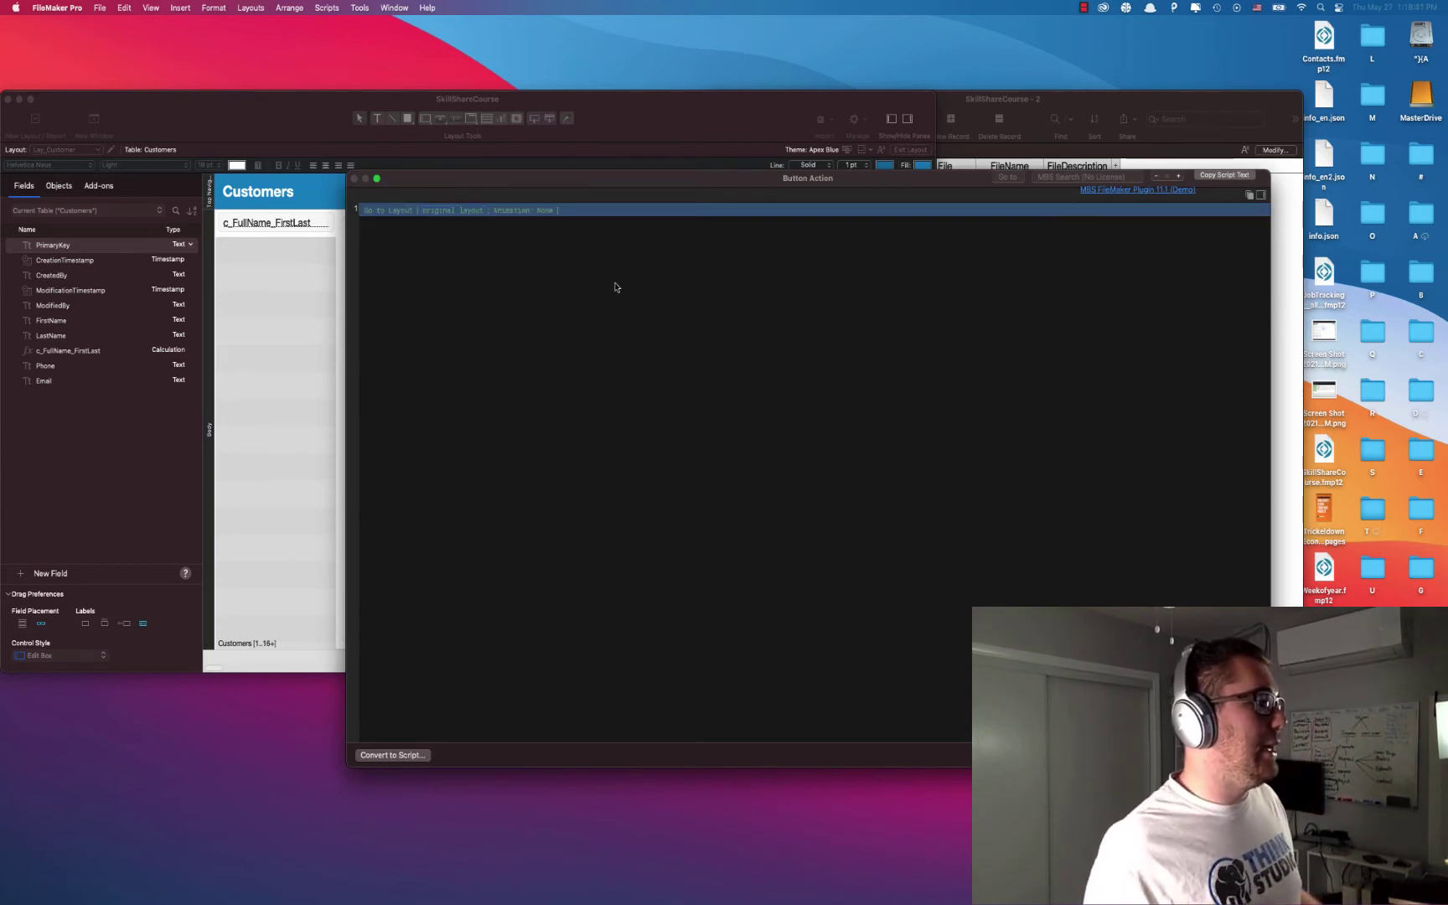
# Step: Set the List View button's Go to Layout step to the List_Customers layout and close the action editor
pyautogui.click(471, 213)
pyautogui.click(472, 227)
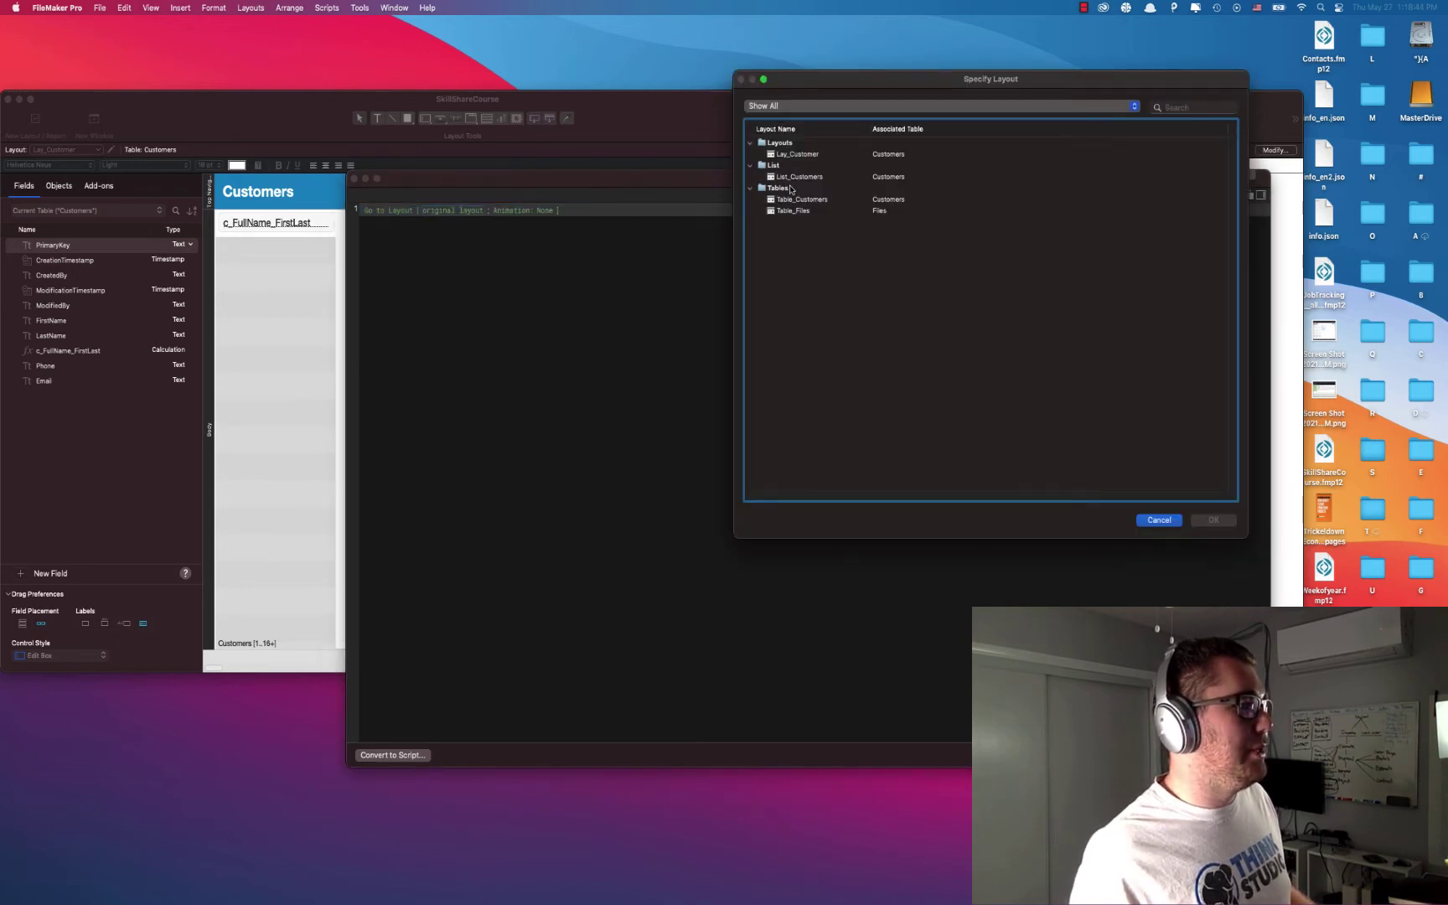
pyautogui.doubleClick(799, 176)
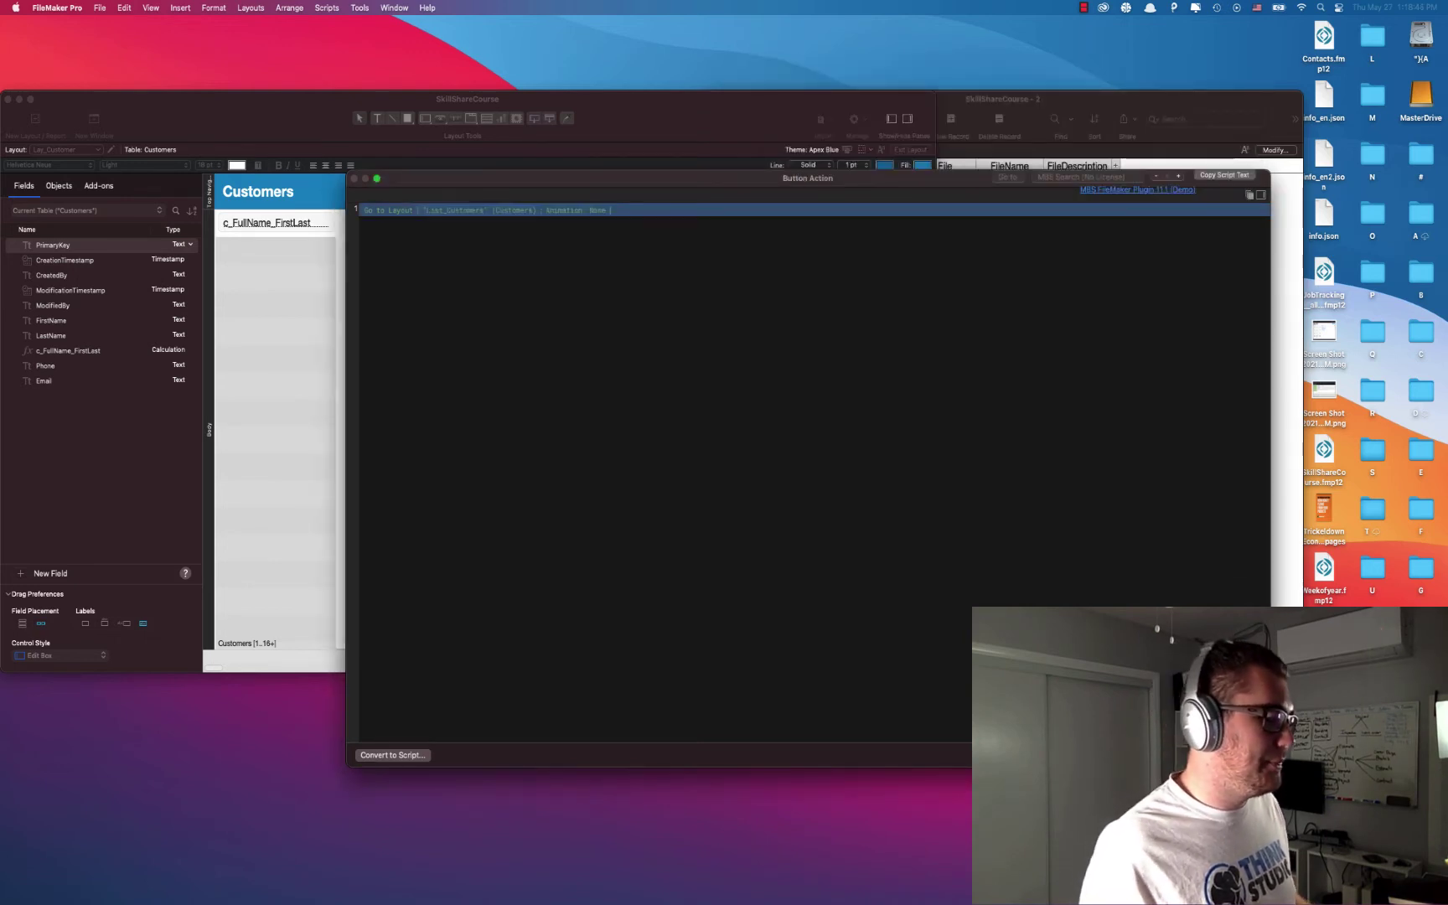
pyautogui.press('Escape')
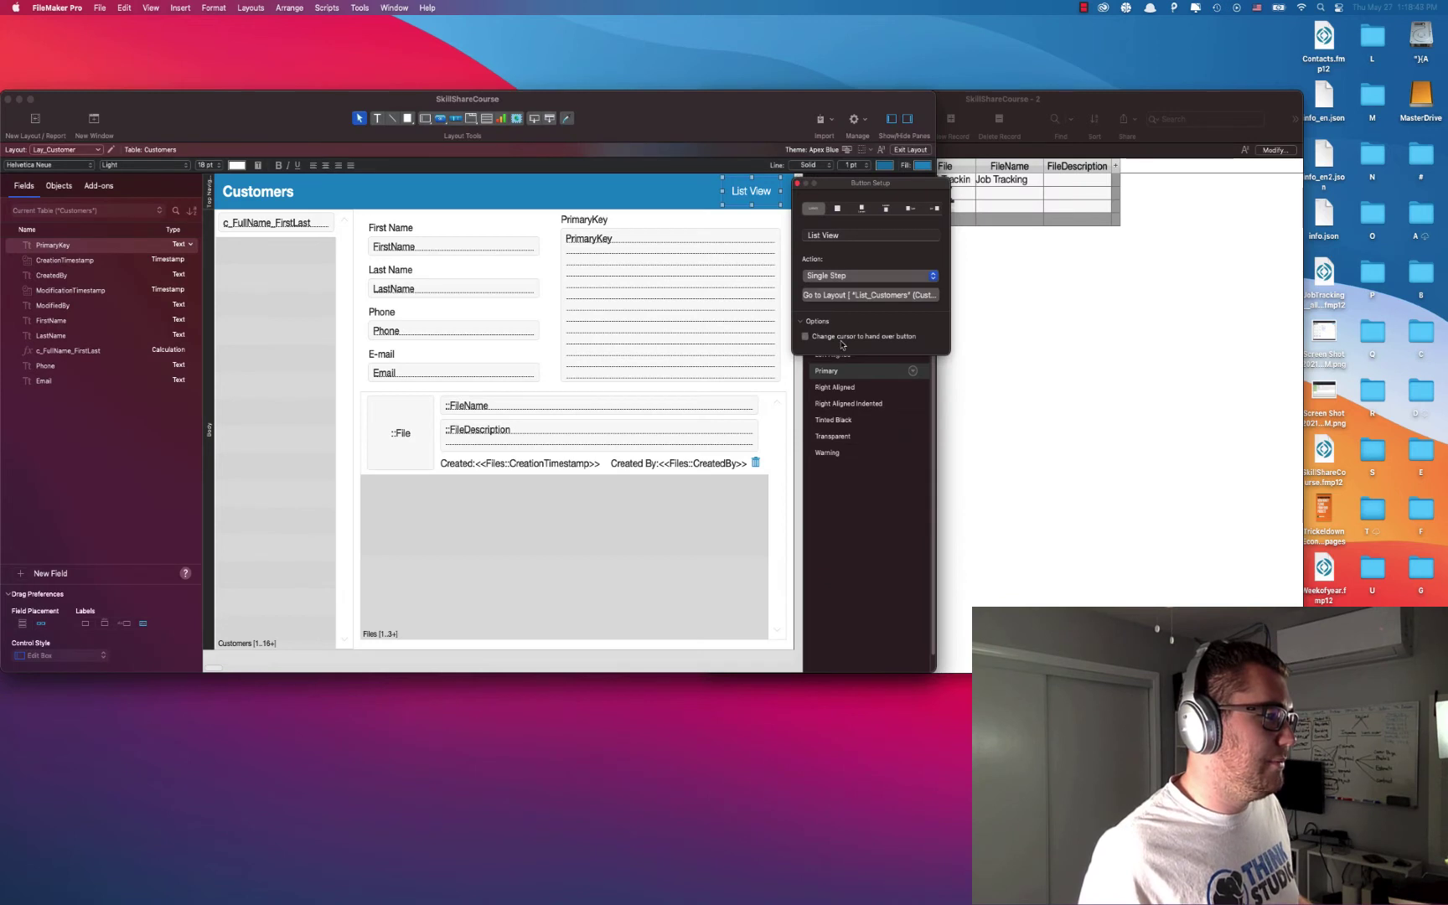
# Step: Leave layout editing and test the List View button and the first customer's View button, ending on the customers list
pyautogui.click(909, 150)
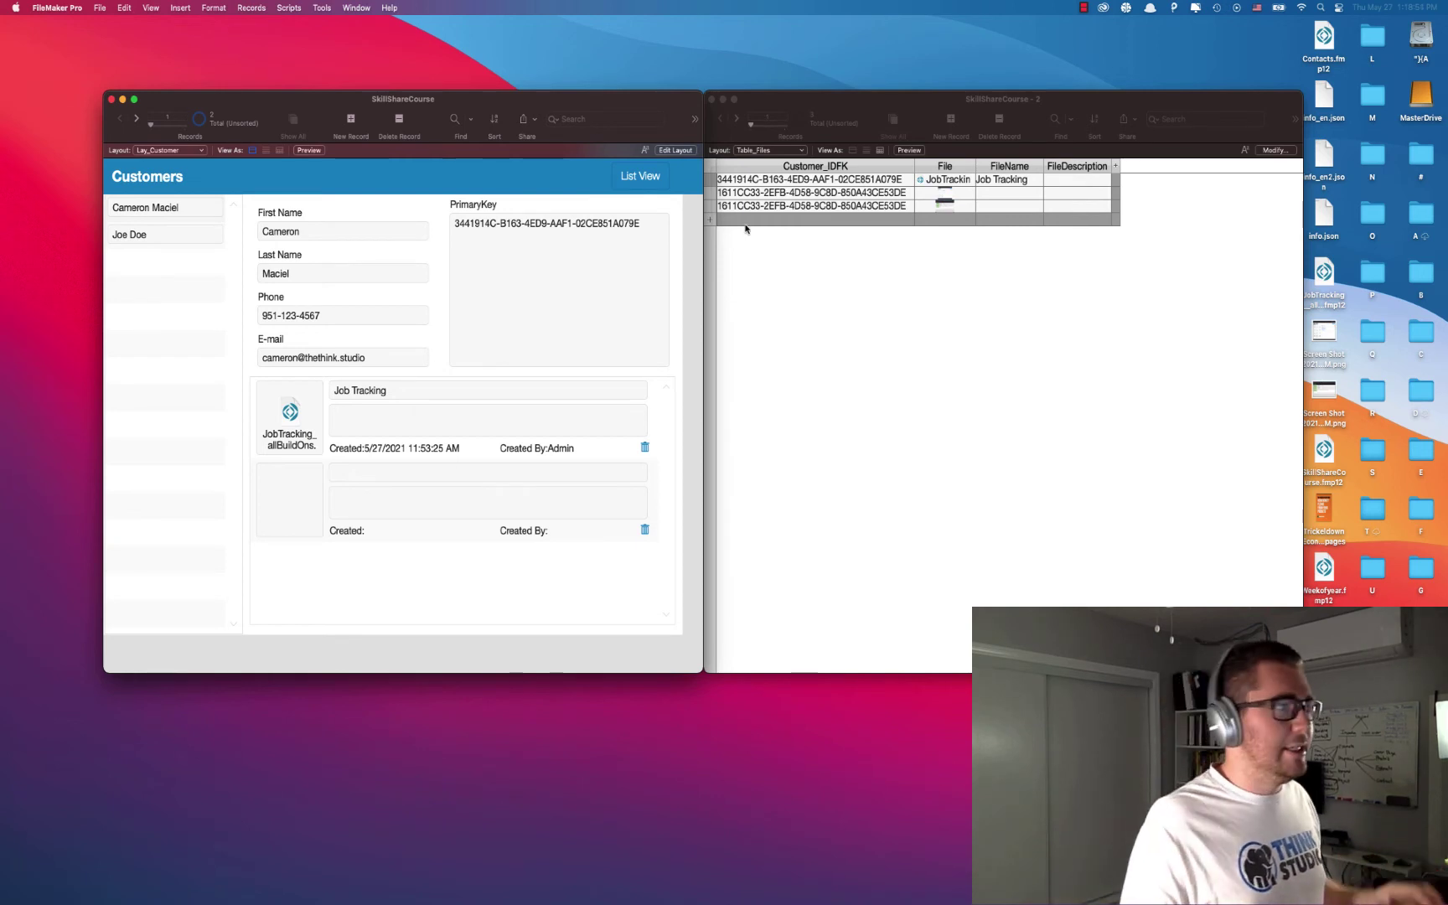
pyautogui.click(641, 177)
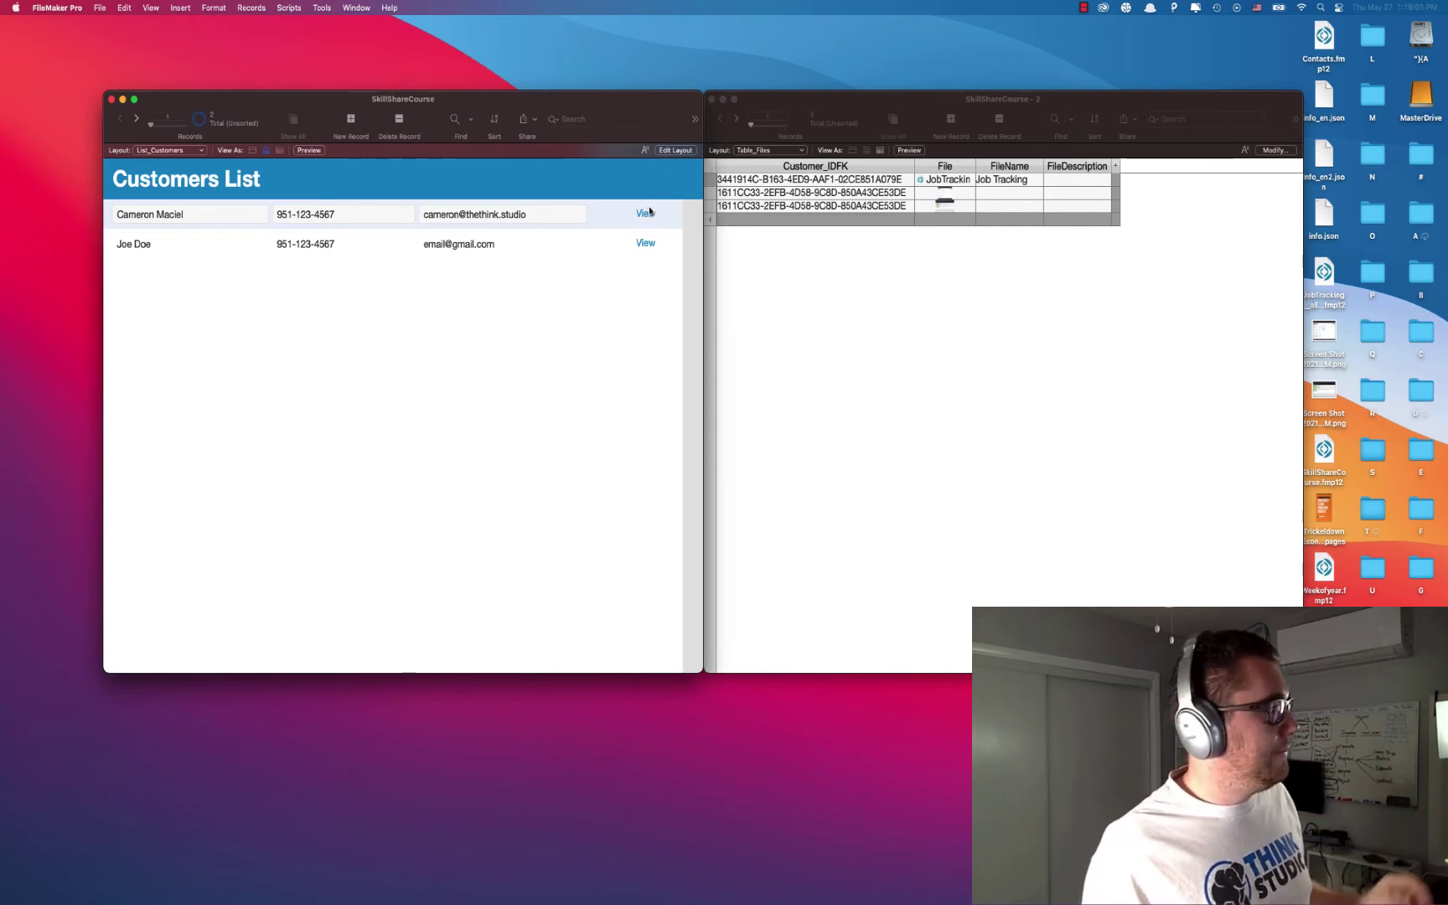
pyautogui.click(646, 213)
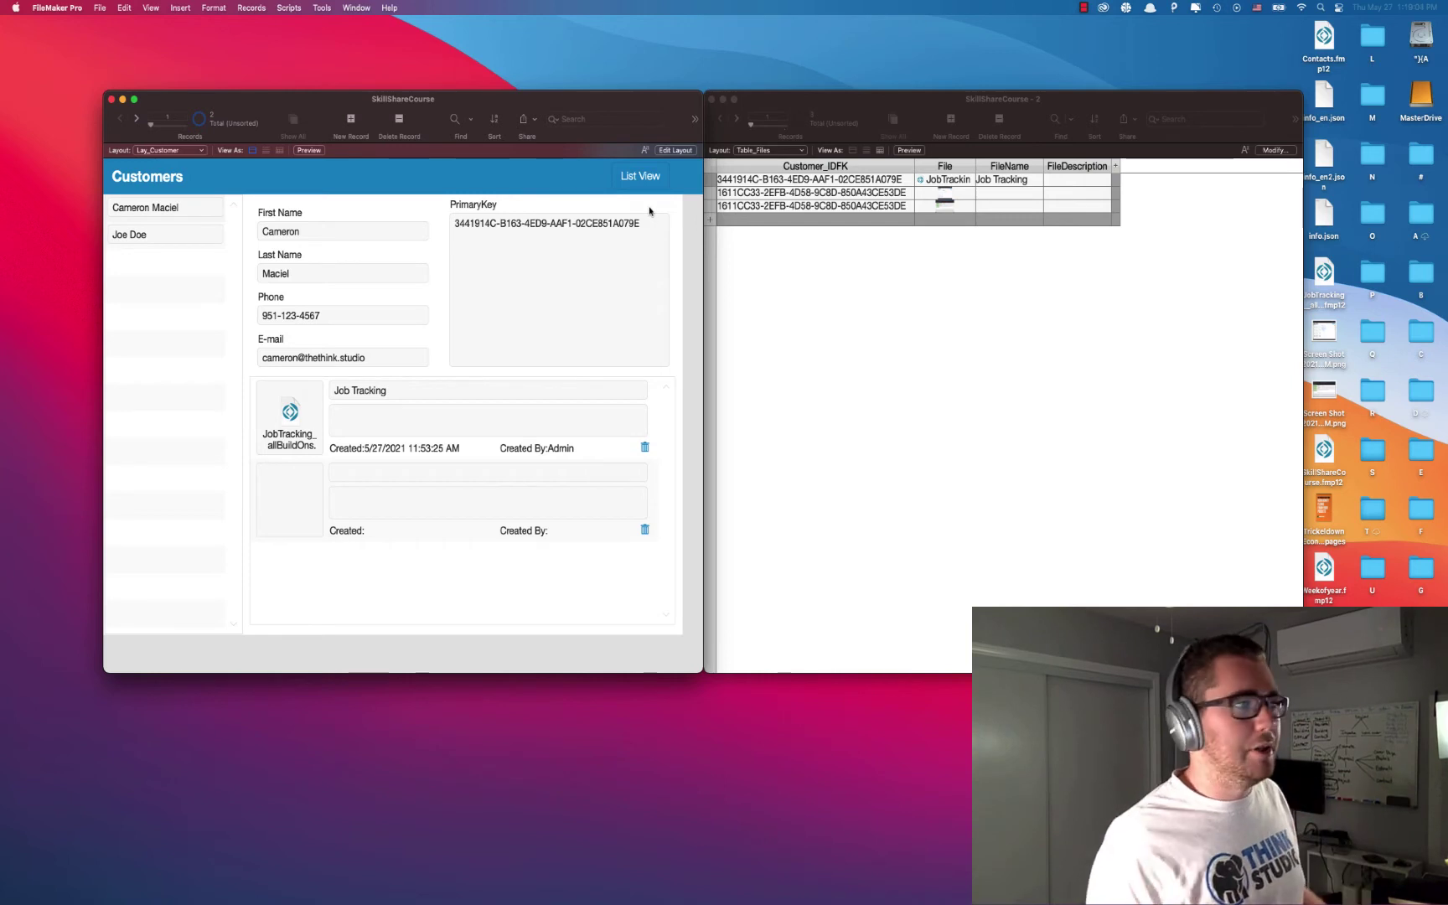
pyautogui.click(645, 184)
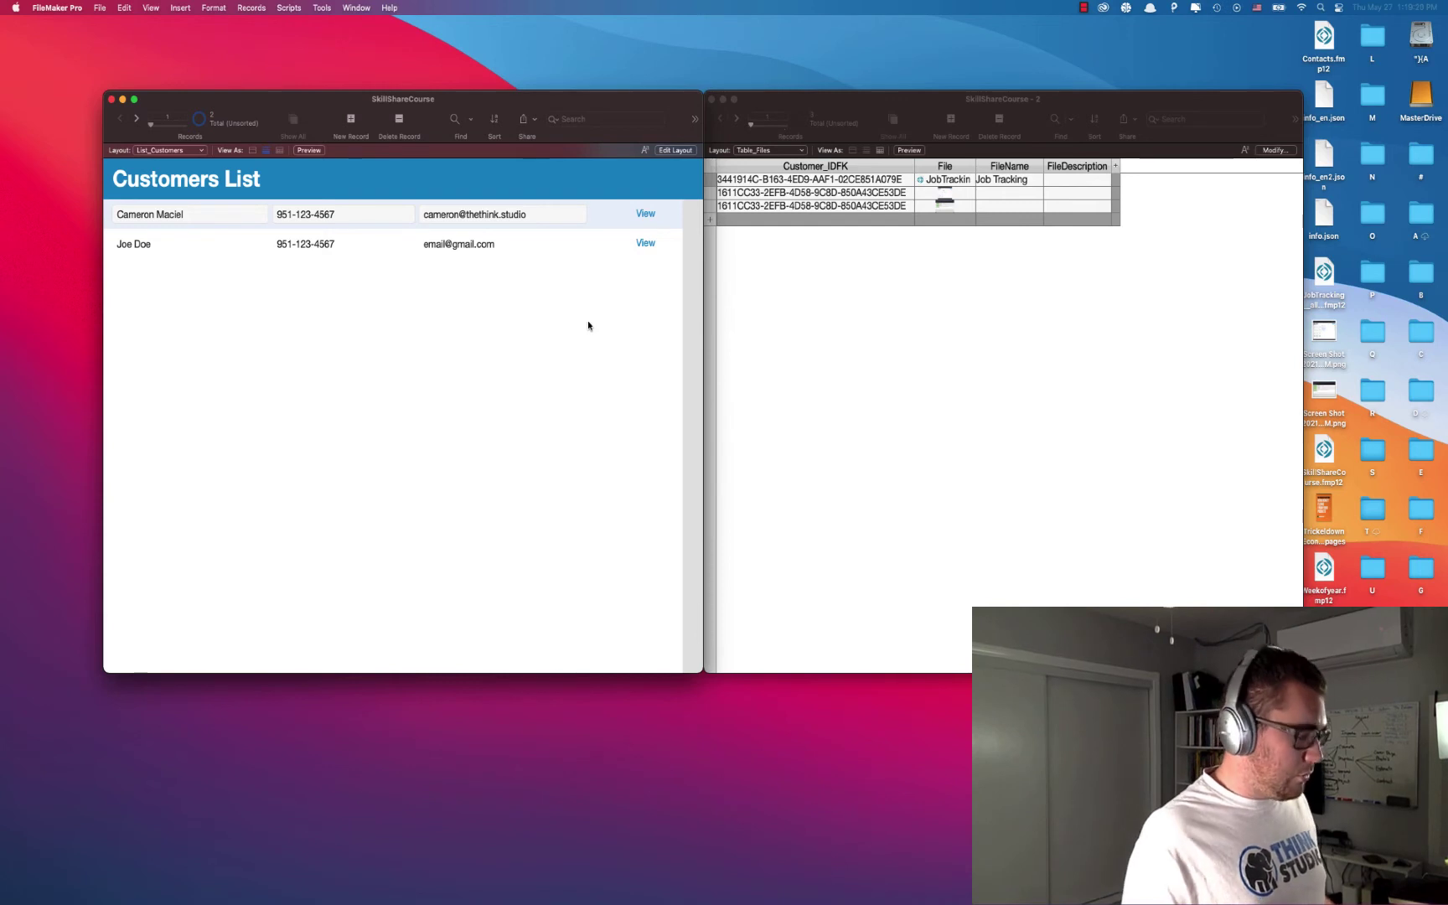
# Step: Create a computer list layout named List_Files that shows records from the Files table
pyautogui.press('super+shift+d')
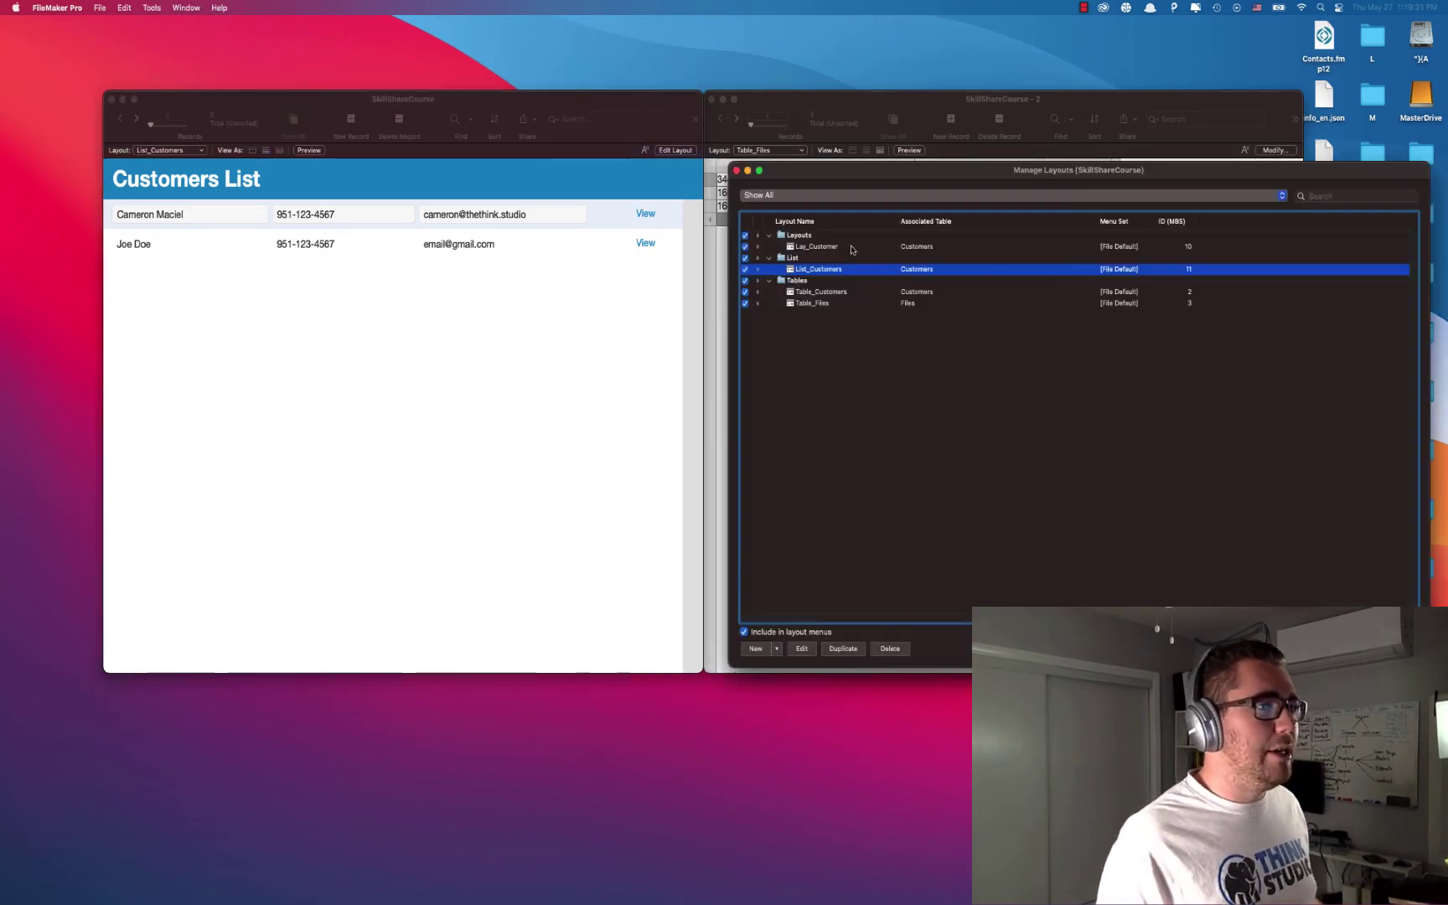
pyautogui.moveTo(1058, 166); pyautogui.dragTo(775, 196)
pyautogui.click(695, 424)
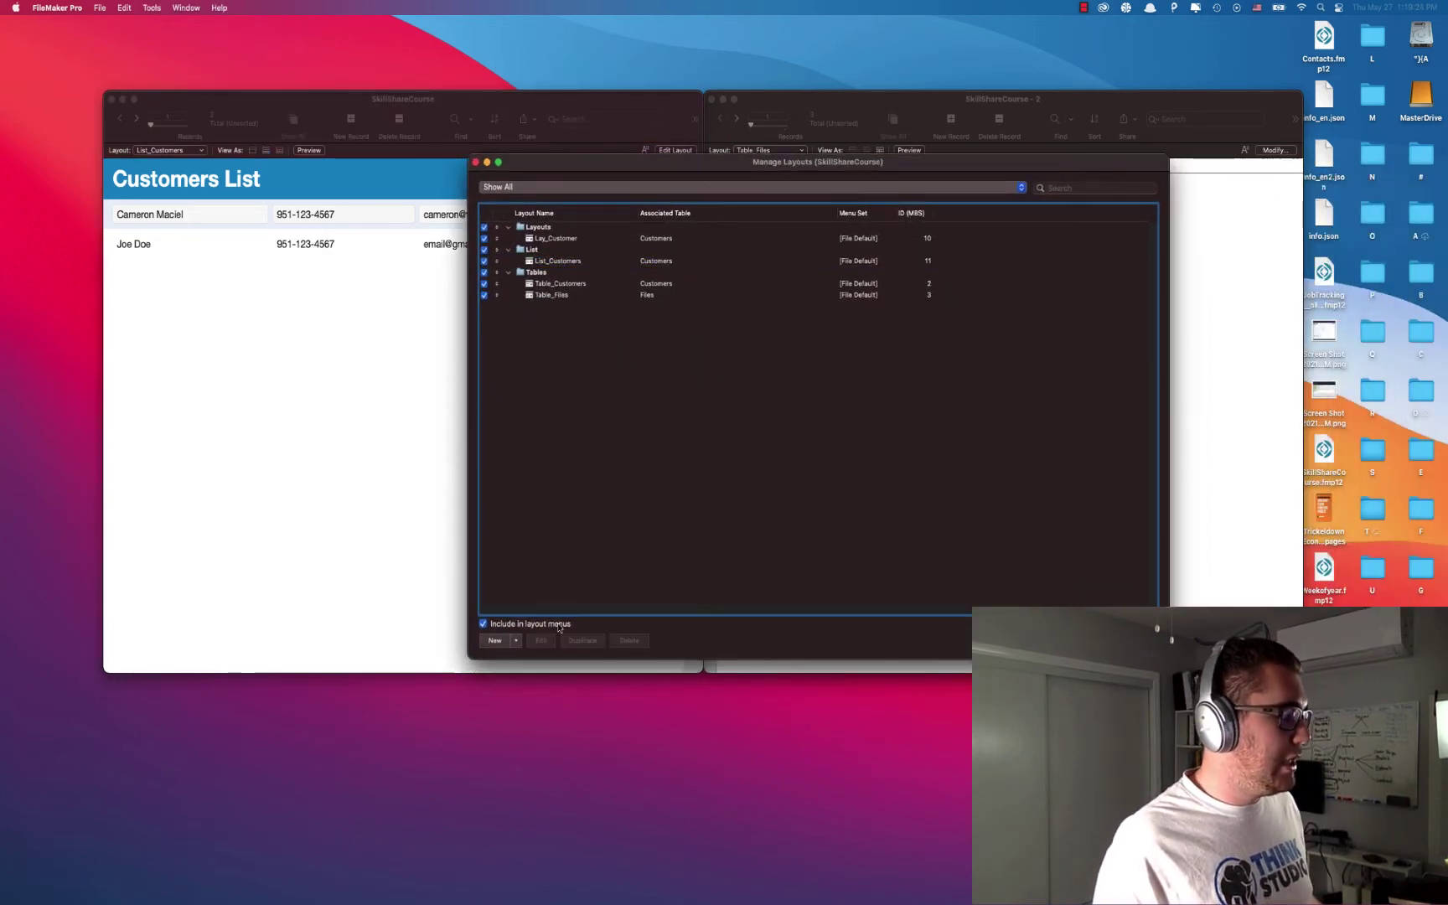
pyautogui.click(496, 640)
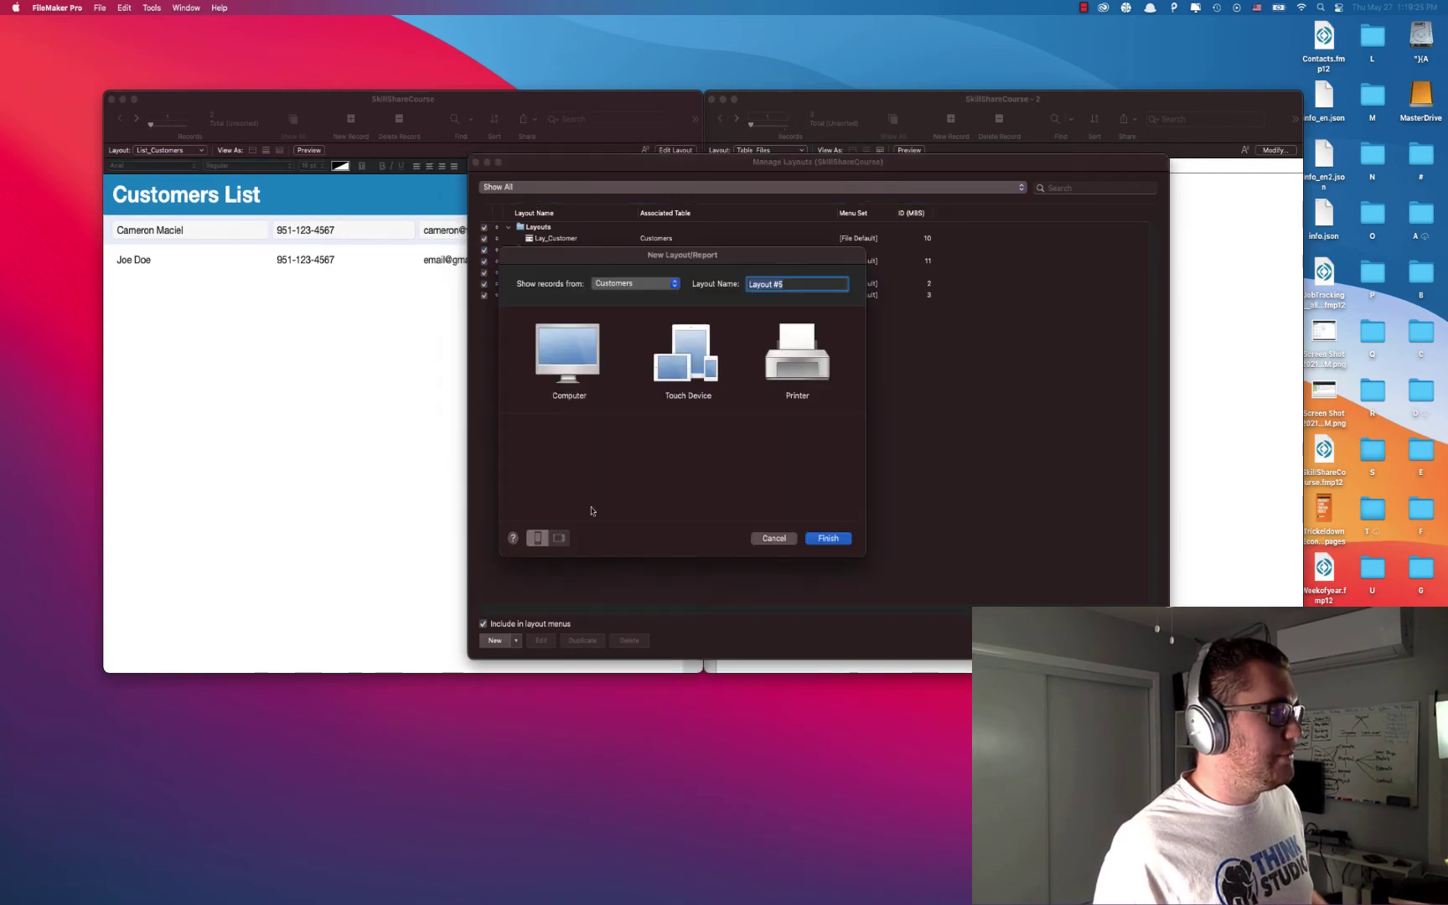
pyautogui.click(647, 459)
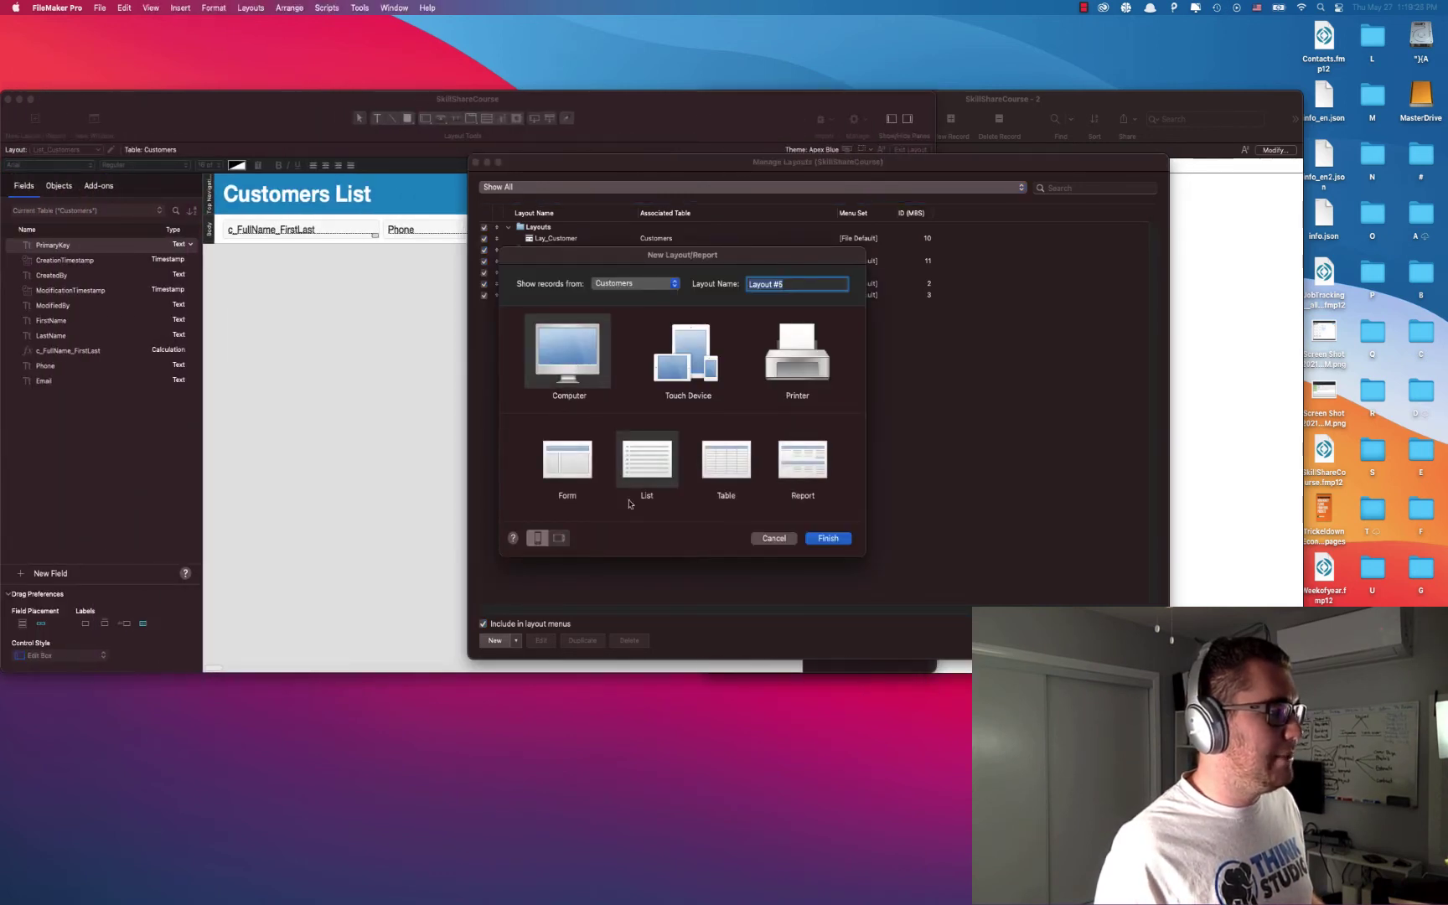
pyautogui.click(658, 291)
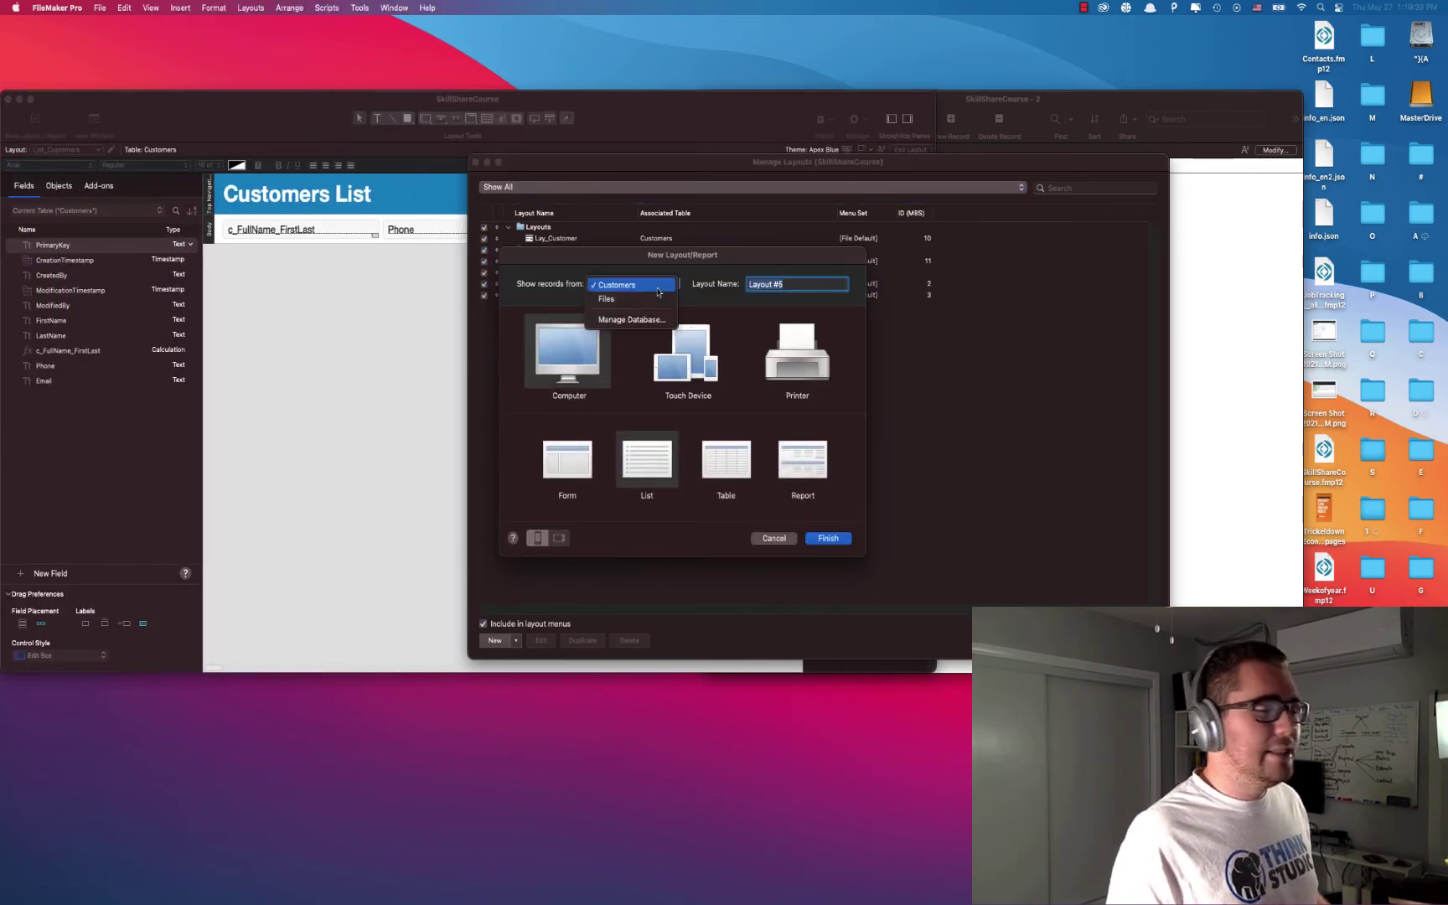
pyautogui.click(641, 299)
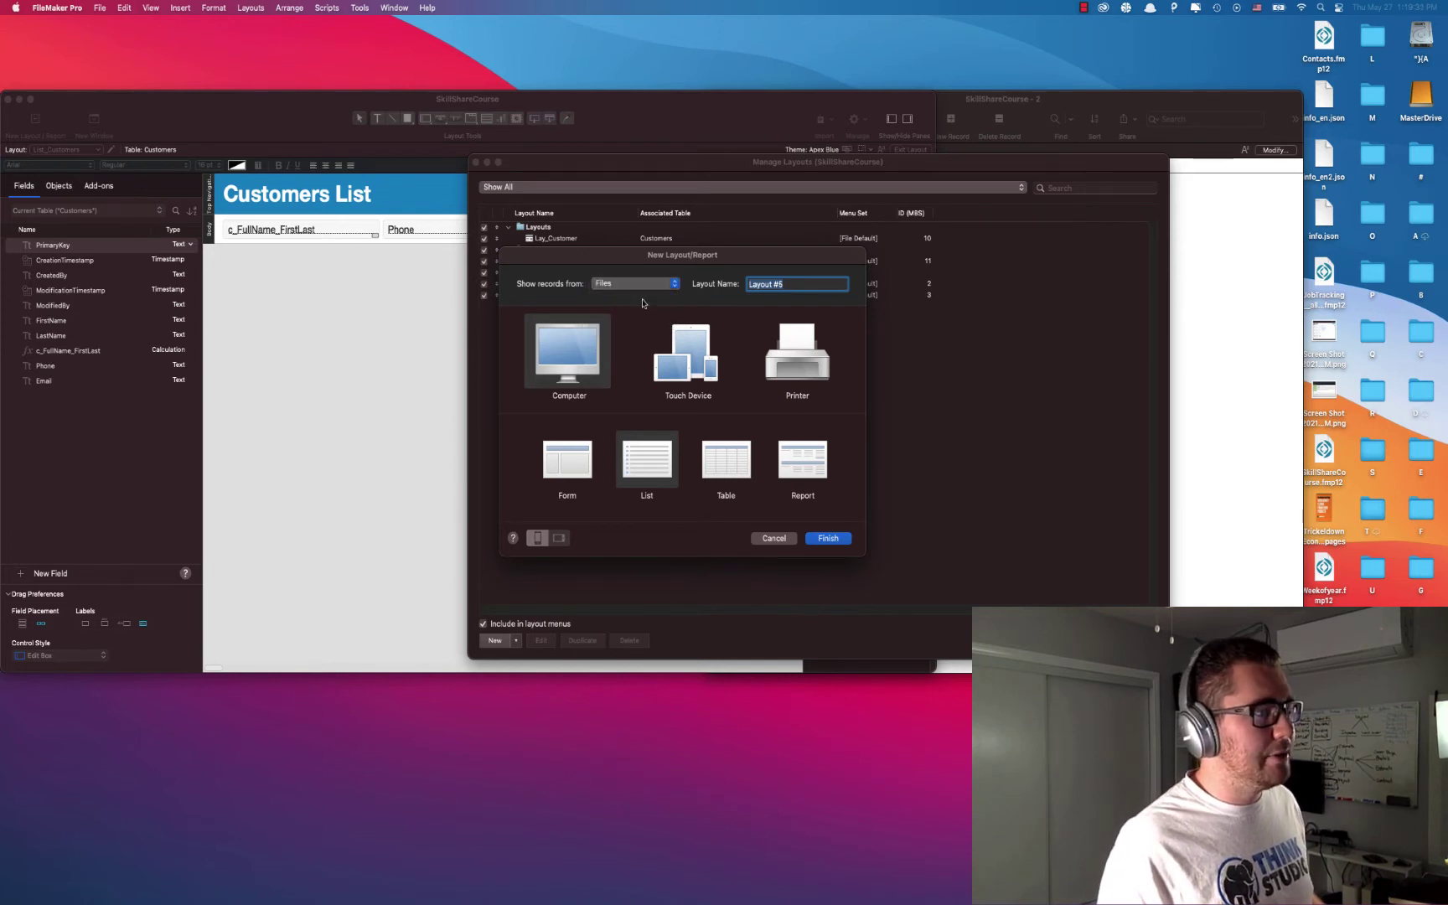
pyautogui.write('List_')
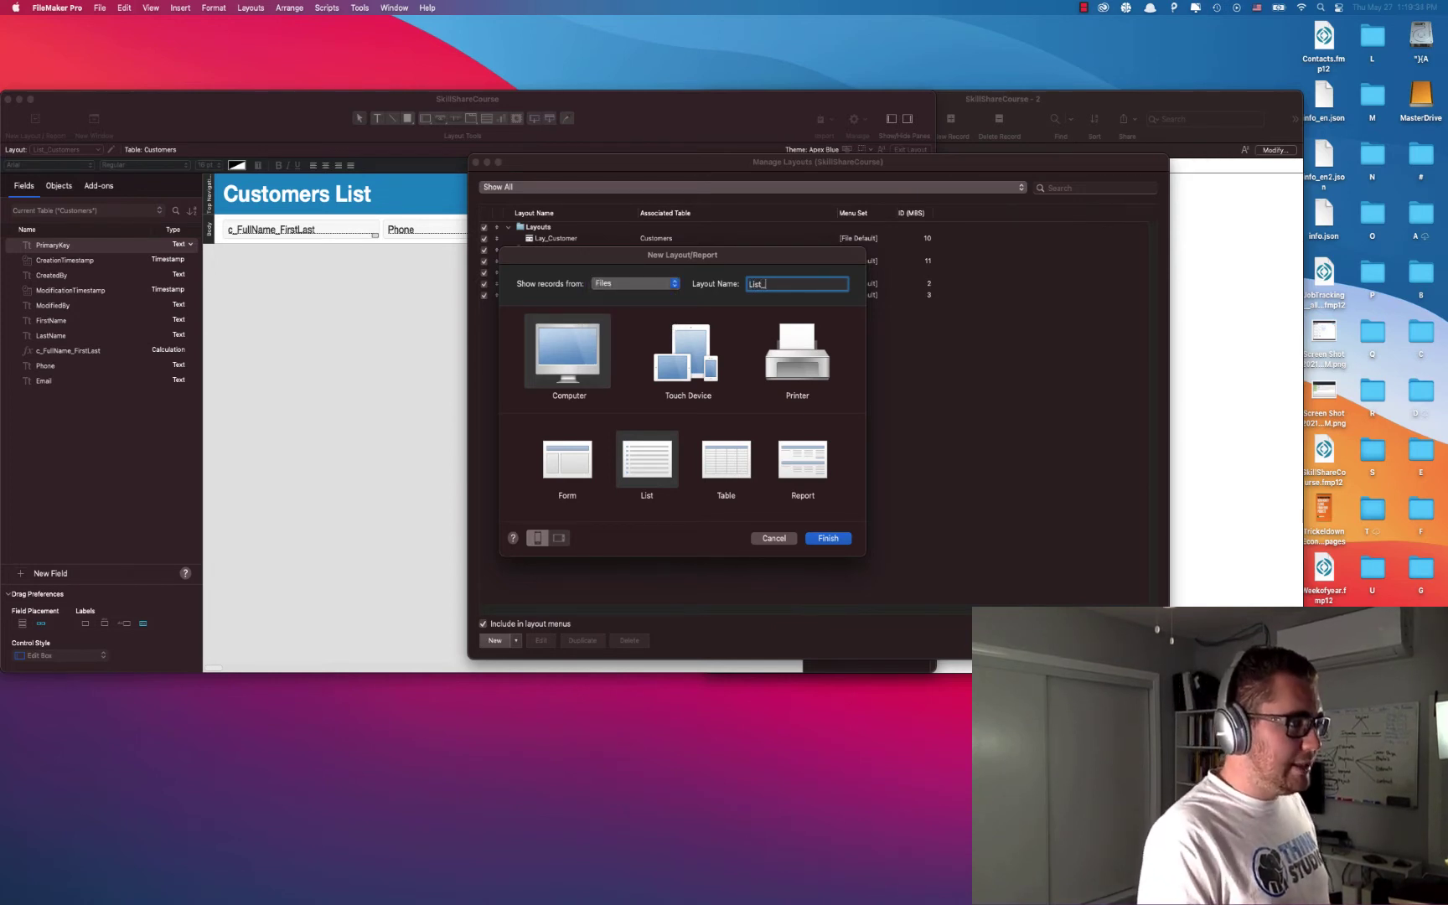
pyautogui.write('Files')
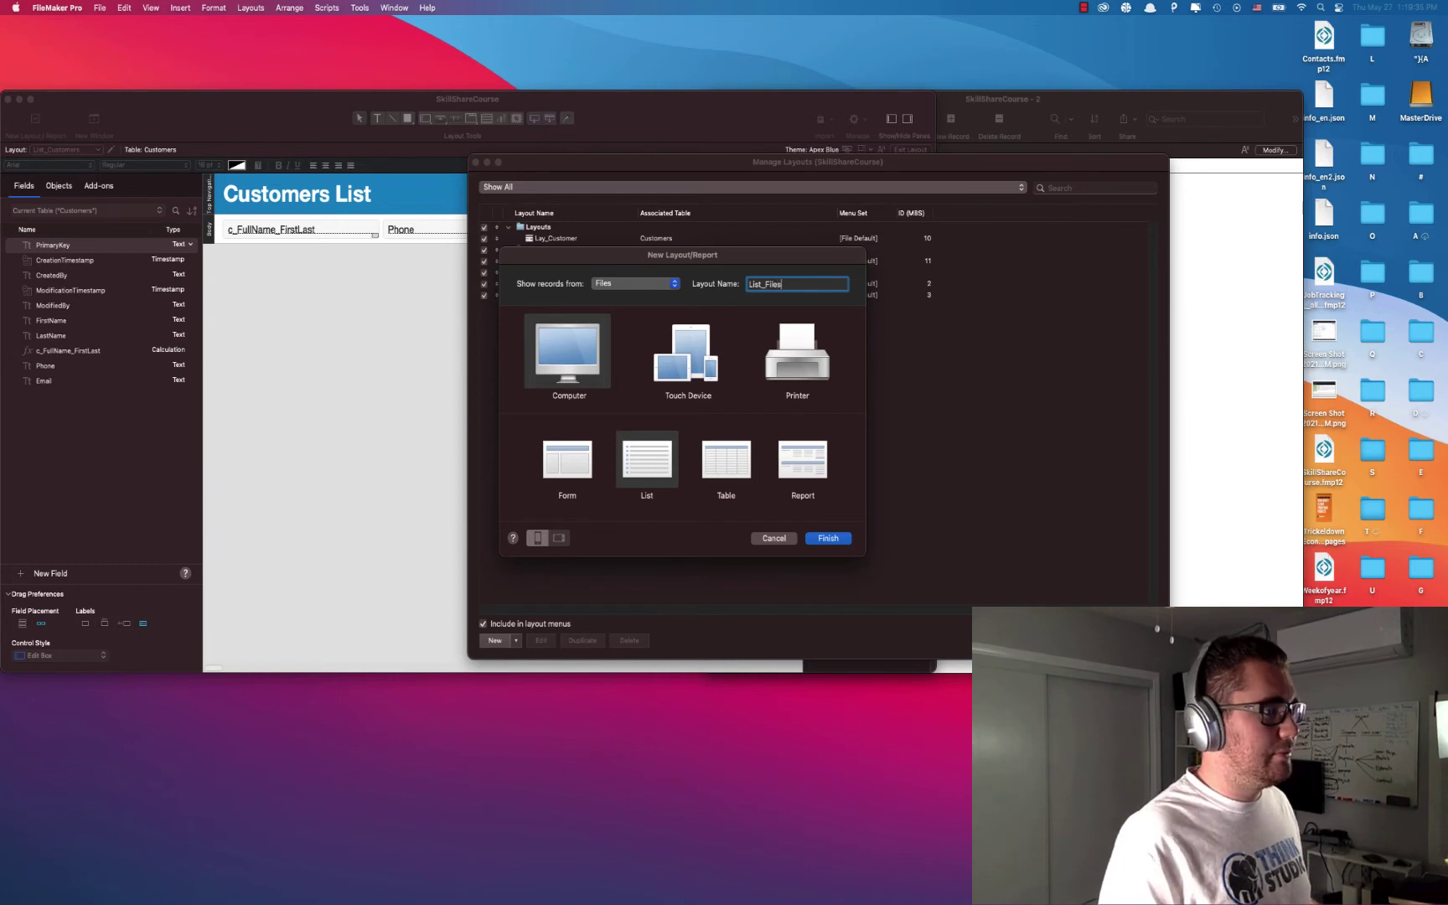
pyautogui.click(838, 540)
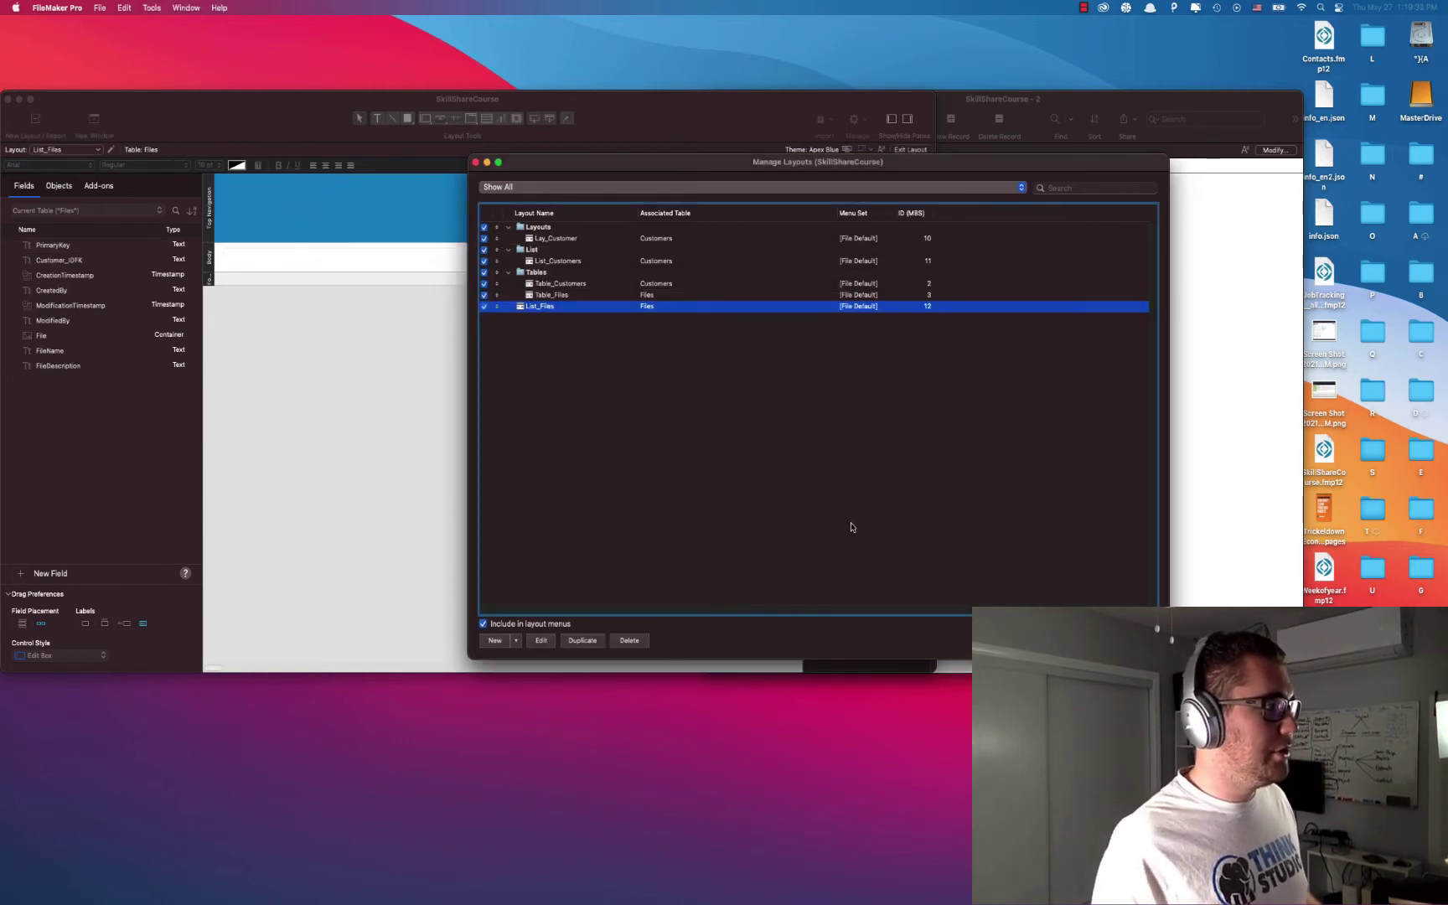
# Step: Move the List_Files layout into the List folder and close the layout manager
pyautogui.moveTo(543, 308); pyautogui.dragTo(543, 273)
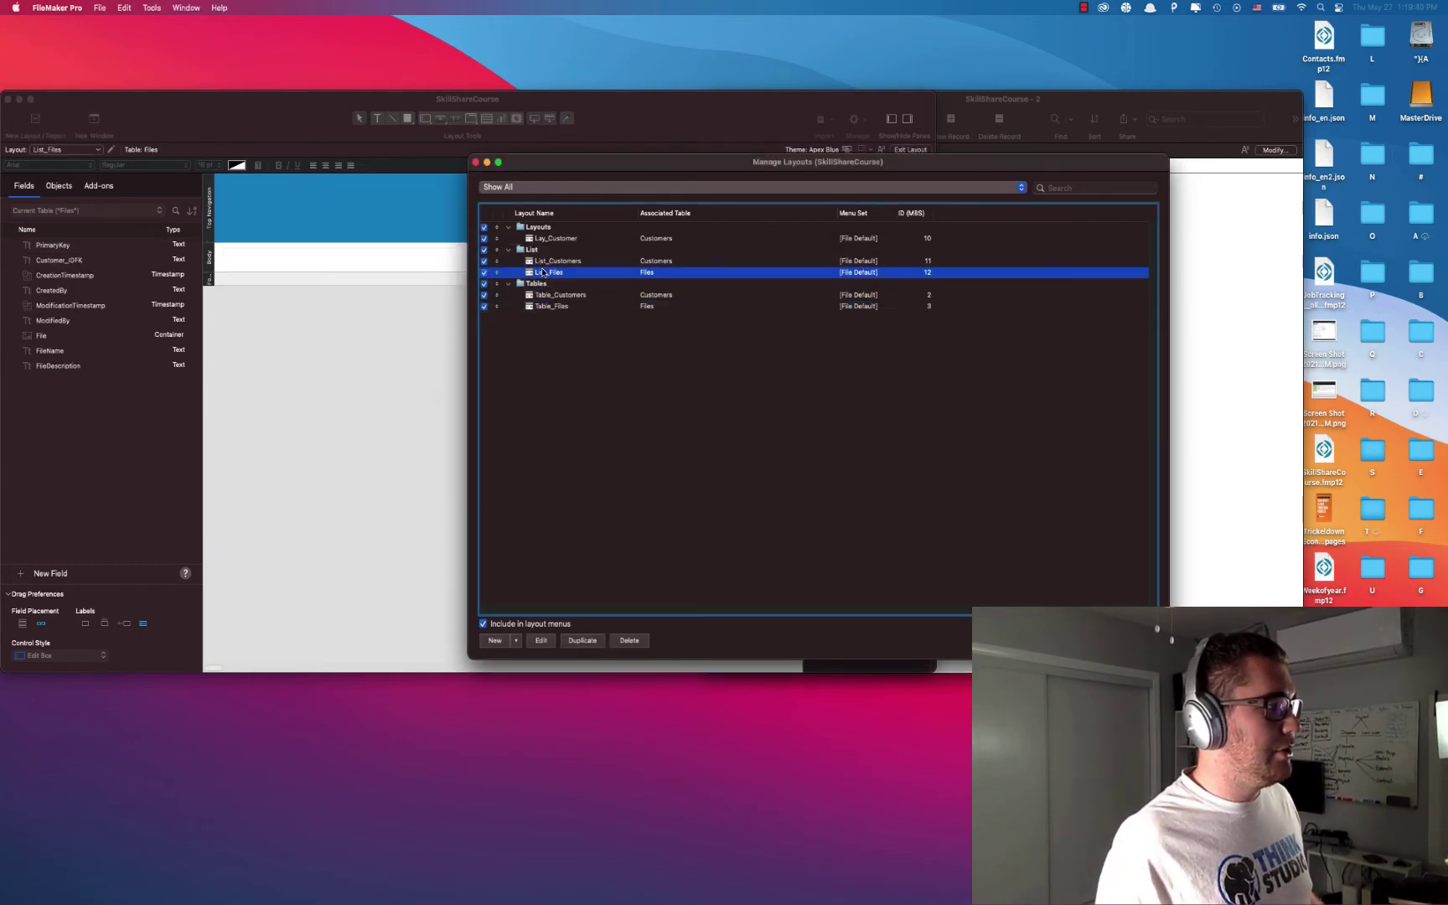
pyautogui.click(581, 387)
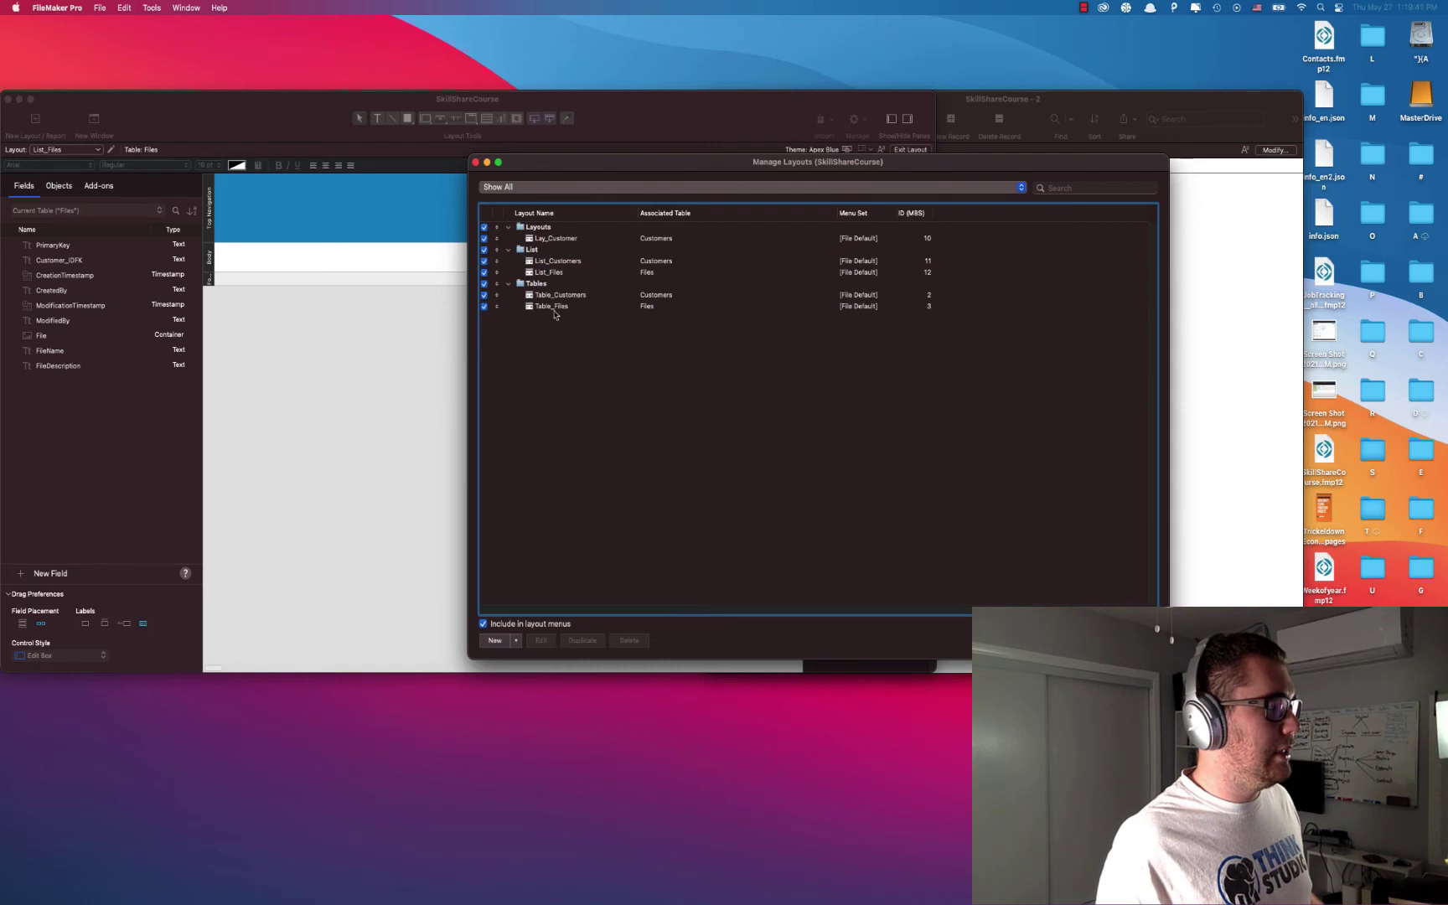
pyautogui.click(475, 163)
# Step: Shorten the top navigation part of List_Files and add the title text "Files List" in it
pyautogui.moveTo(298, 245); pyautogui.dragTo(346, 145)
pyautogui.click(378, 122)
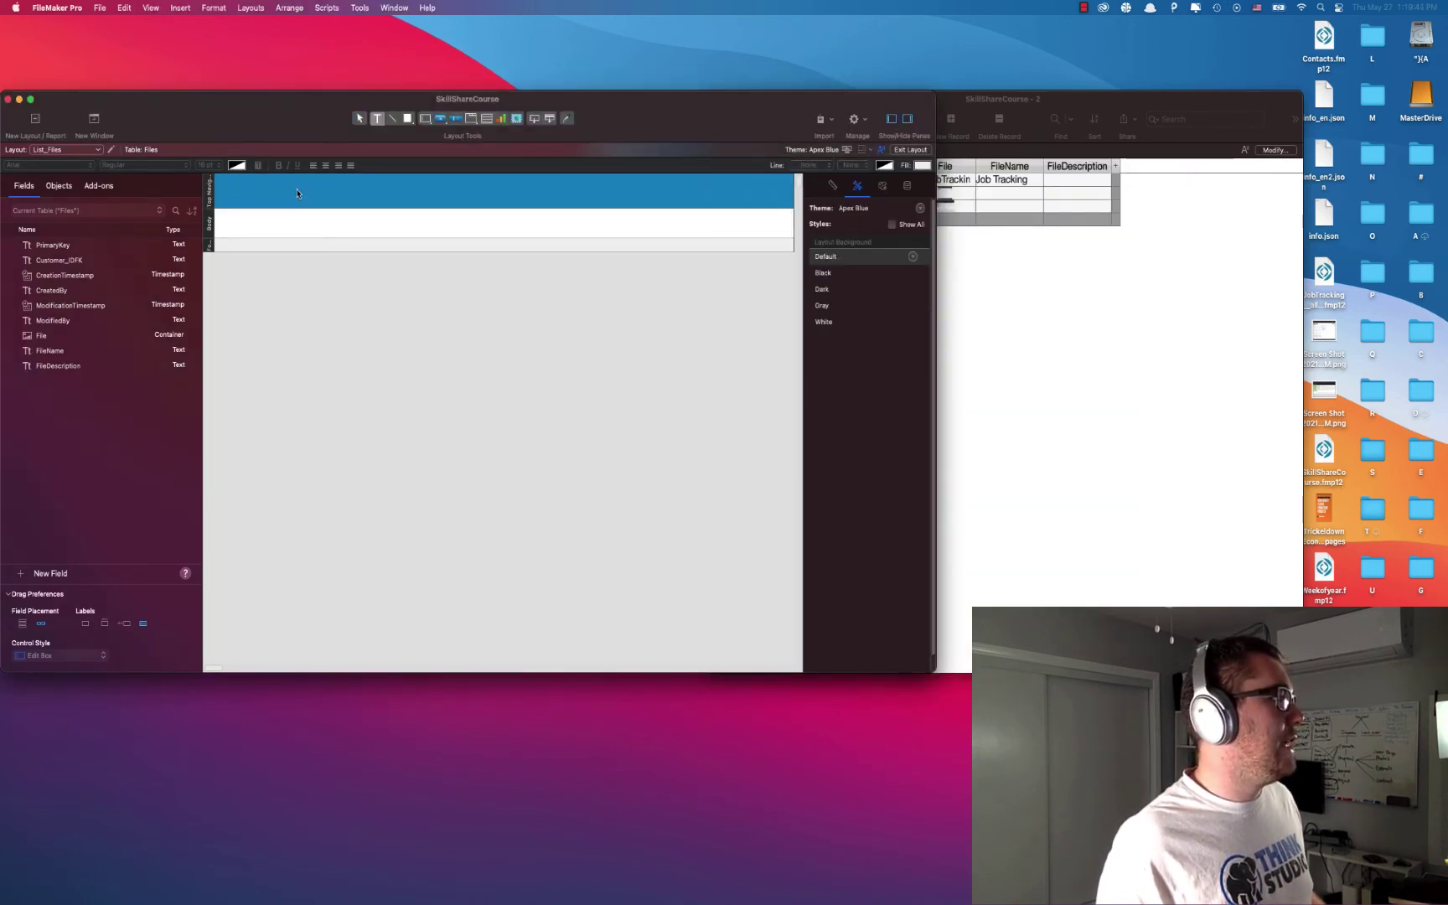
pyautogui.moveTo(224, 182); pyautogui.dragTo(409, 204)
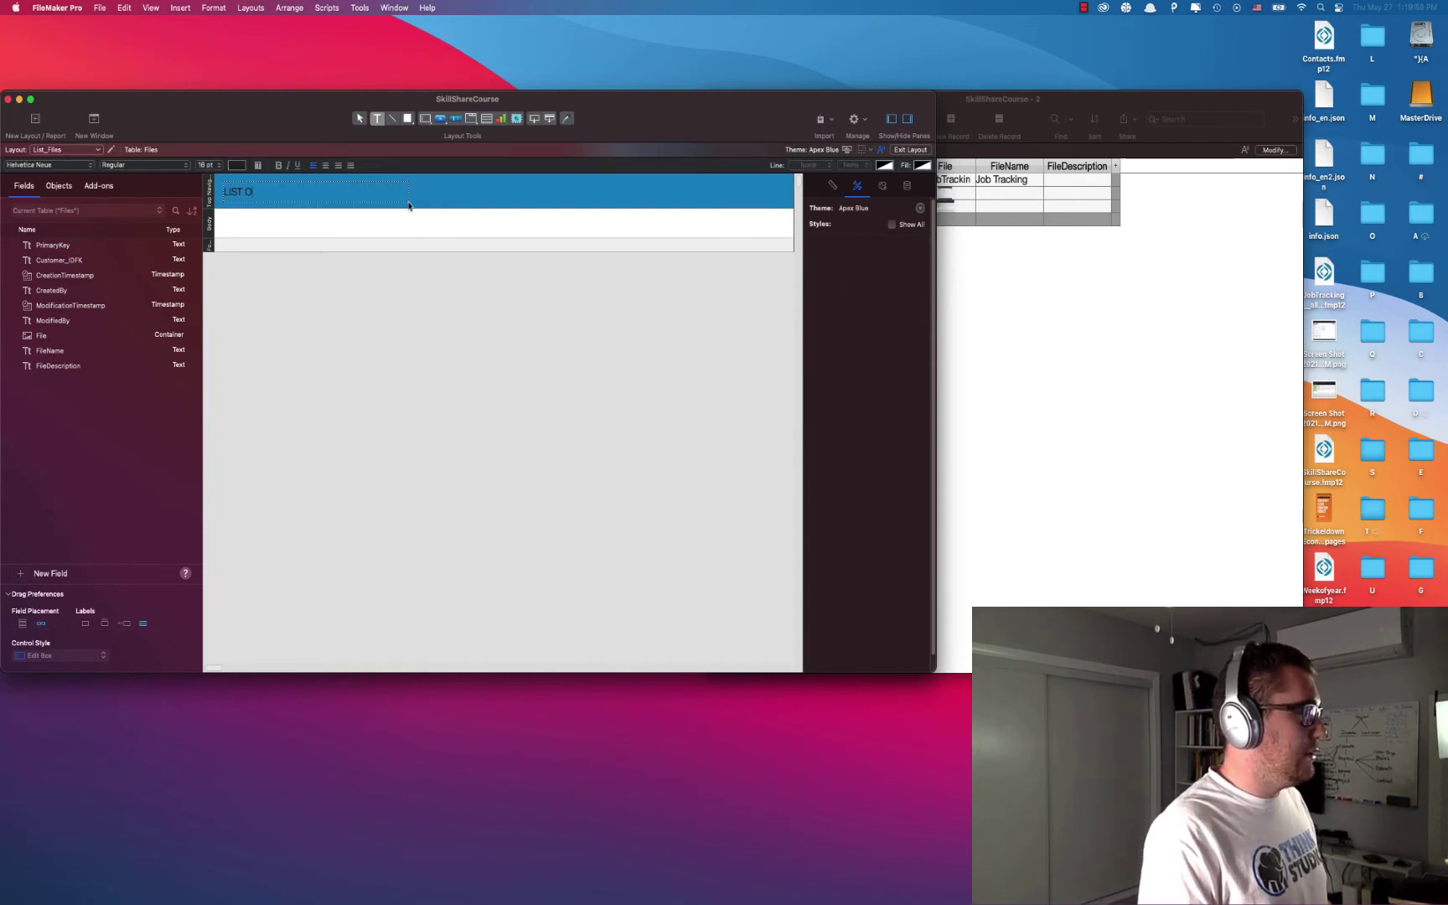
pyautogui.write('LIST O')
pyautogui.press('BackSpace')
pyautogui.press('BackSpace')
pyautogui.press('BackSpace')
pyautogui.press('BackSpace')
pyautogui.press('BackSpace')
pyautogui.press('BackSpace')
pyautogui.write('File')
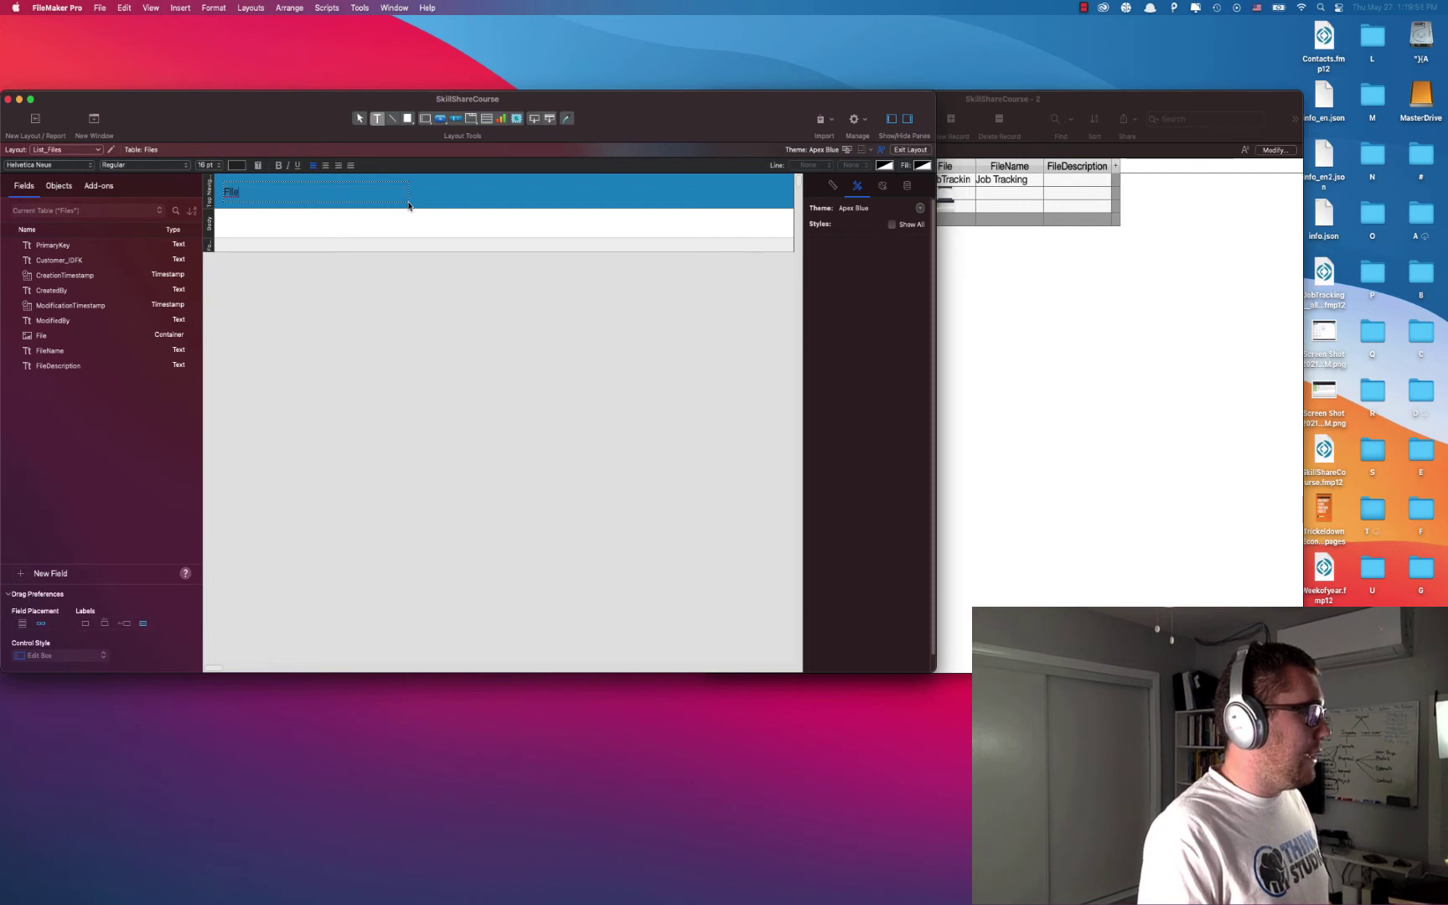
pyautogui.write('s L')
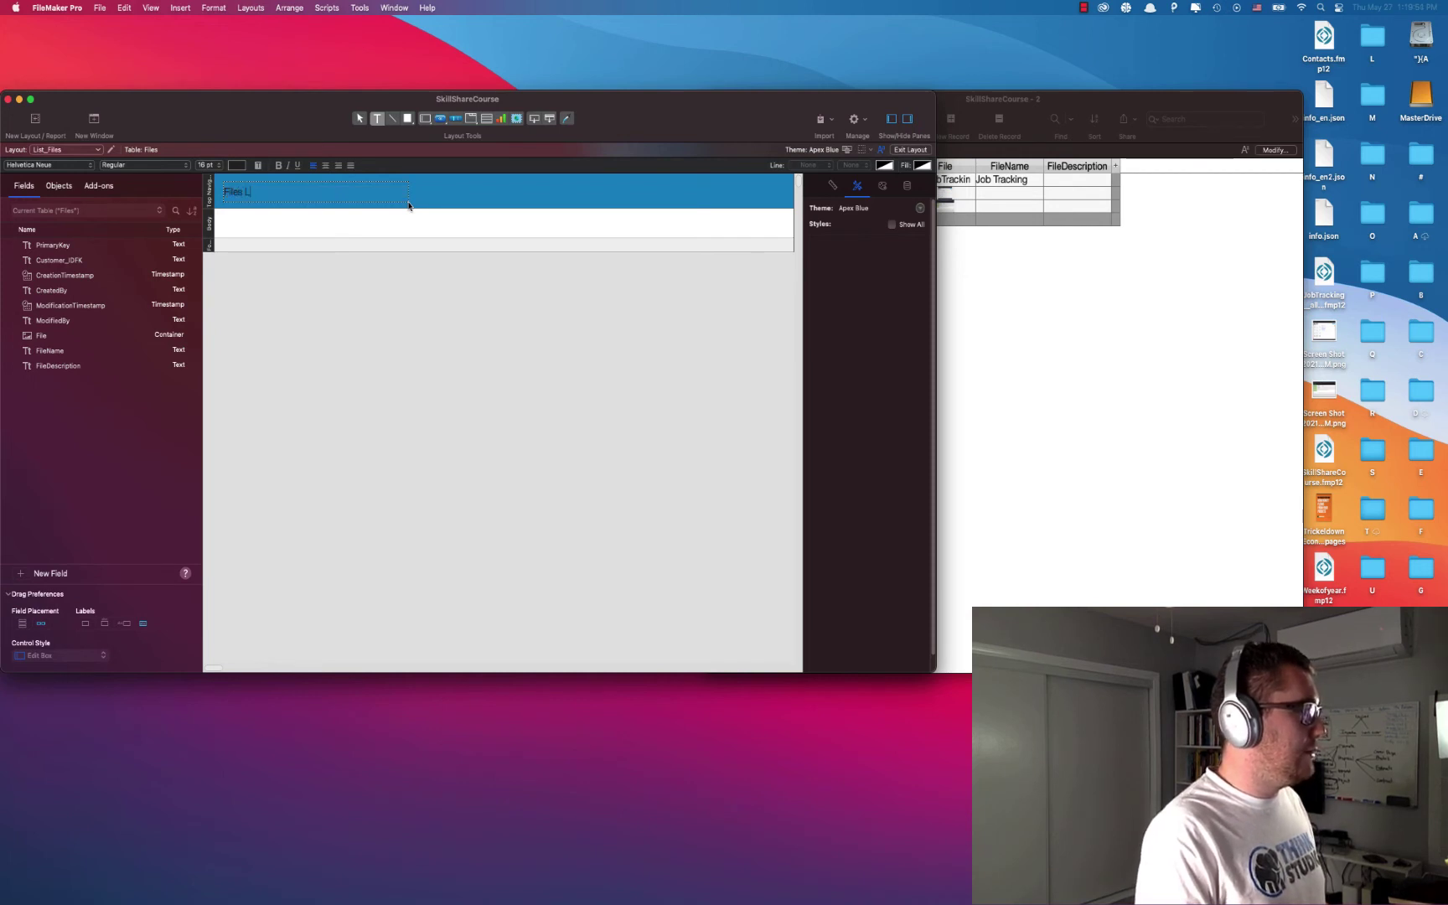
pyautogui.write('ist')
pyautogui.press('Escape')
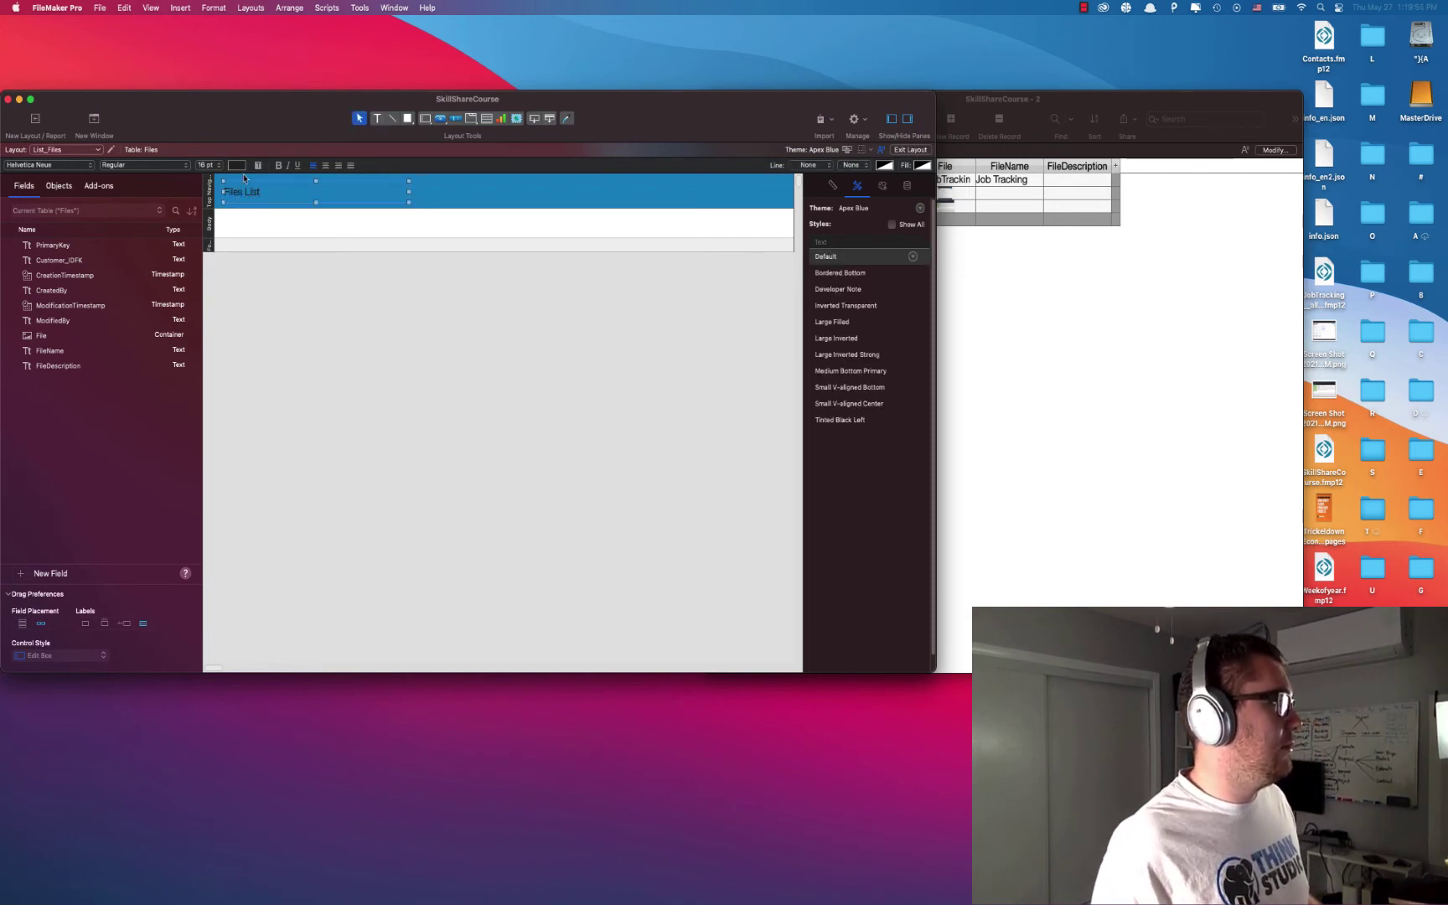
# Step: Format the Files List title as bold, white, 36 pt text and fit it within the top navigation part
pyautogui.click(279, 165)
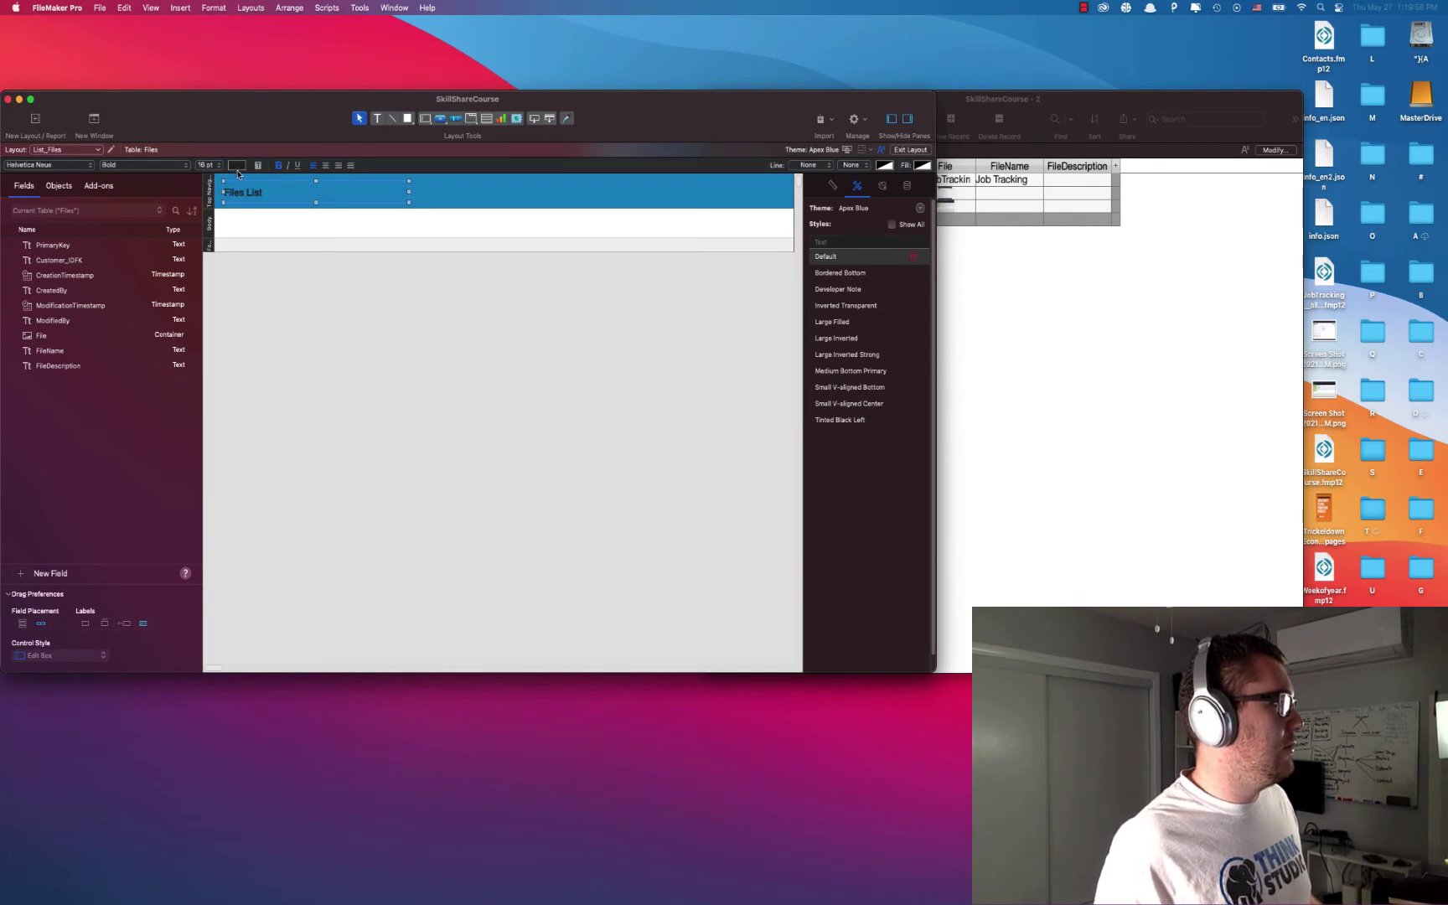
pyautogui.click(237, 167)
pyautogui.click(197, 233)
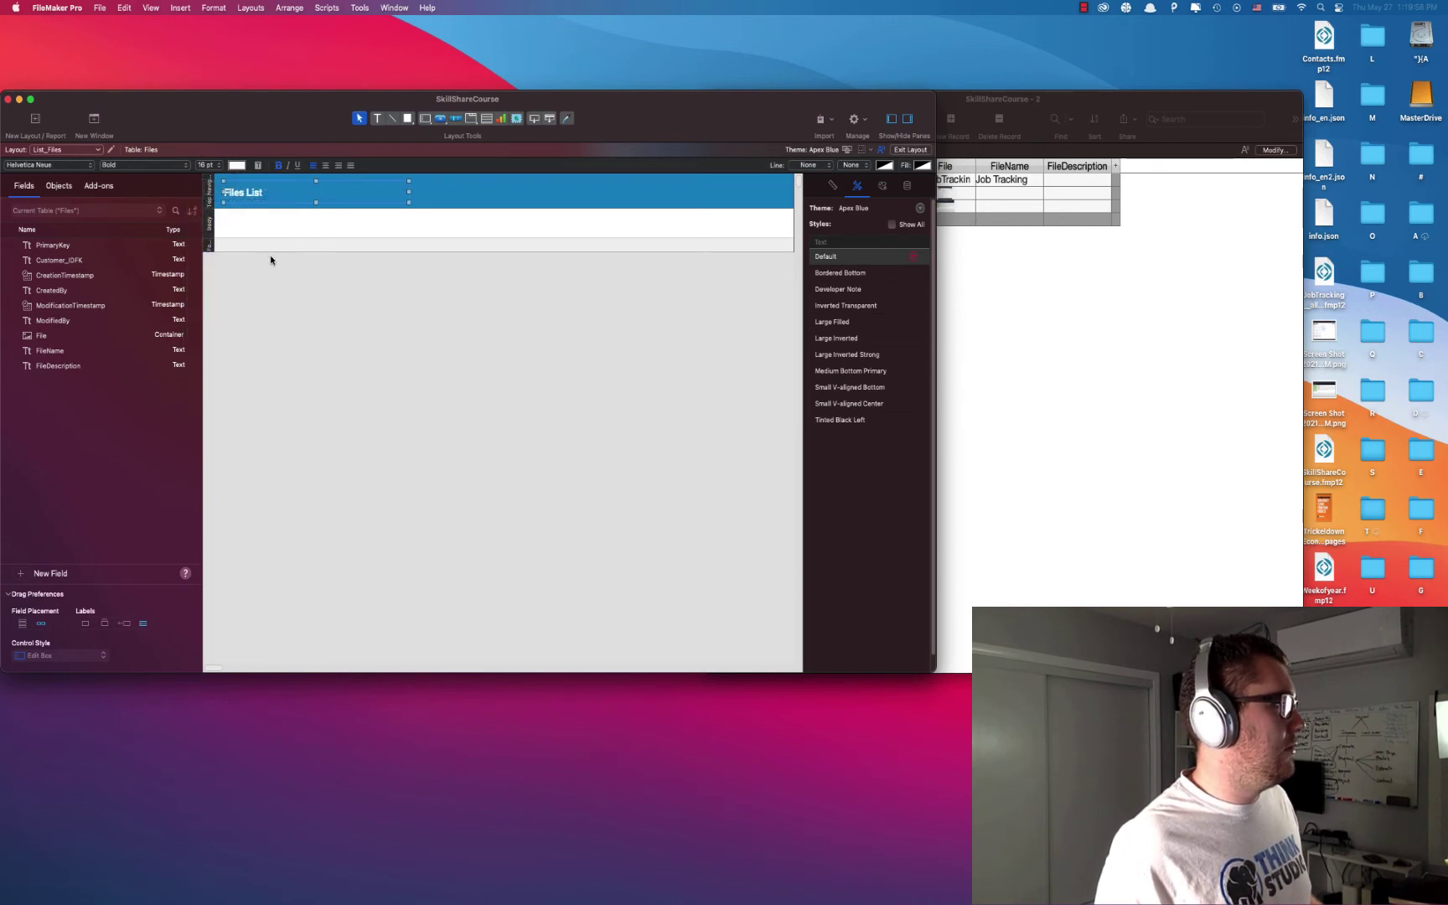
pyautogui.click(211, 165)
pyautogui.click(208, 76)
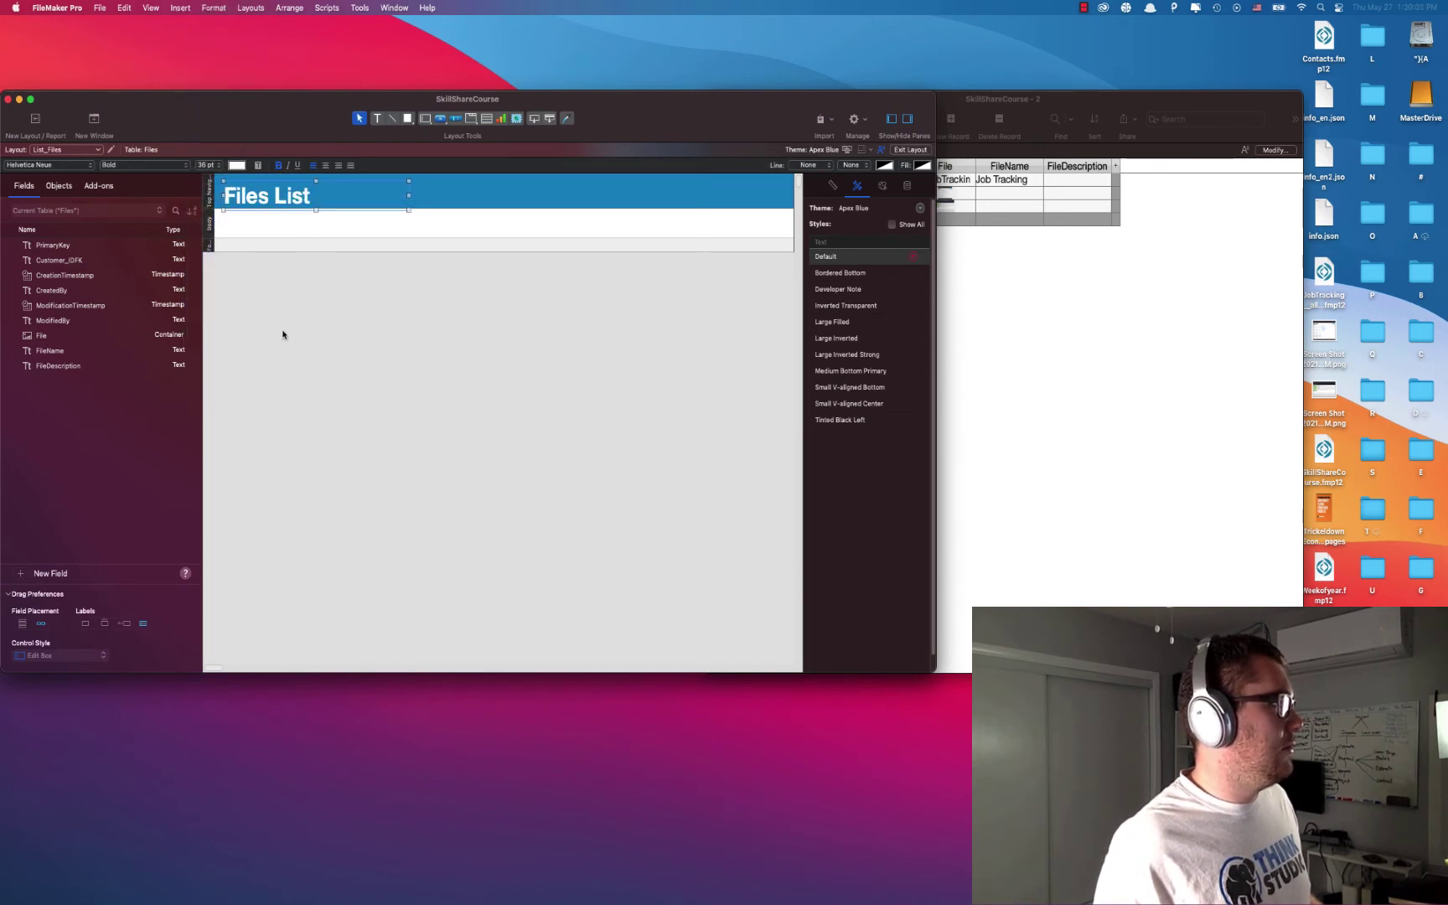
pyautogui.click(259, 213)
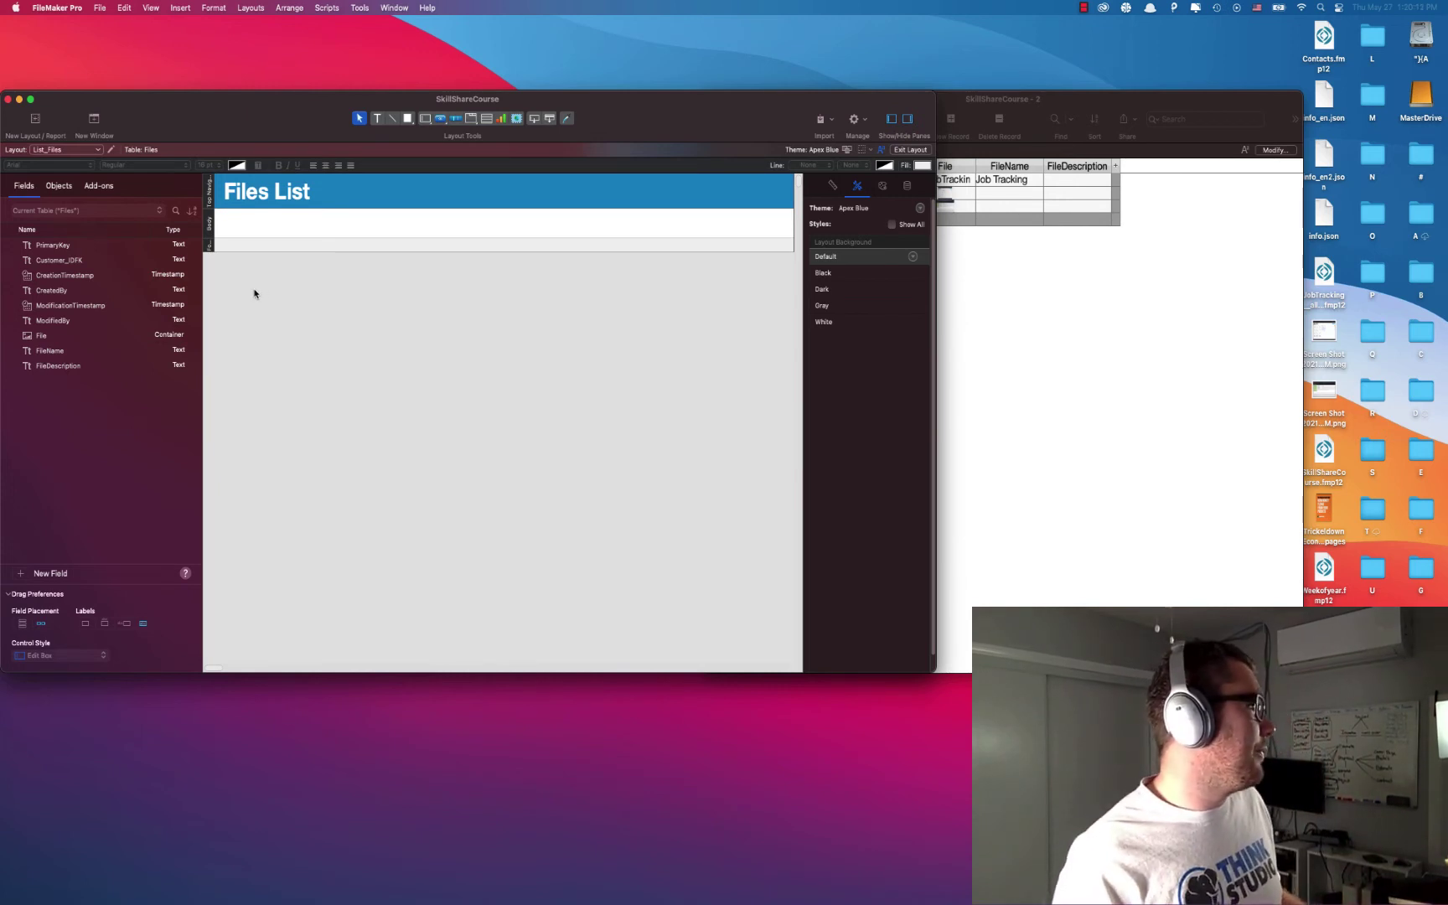
# Step: Delete the footer part below the body of the List_Files layout
pyautogui.moveTo(303, 138); pyautogui.dragTo(312, 139)
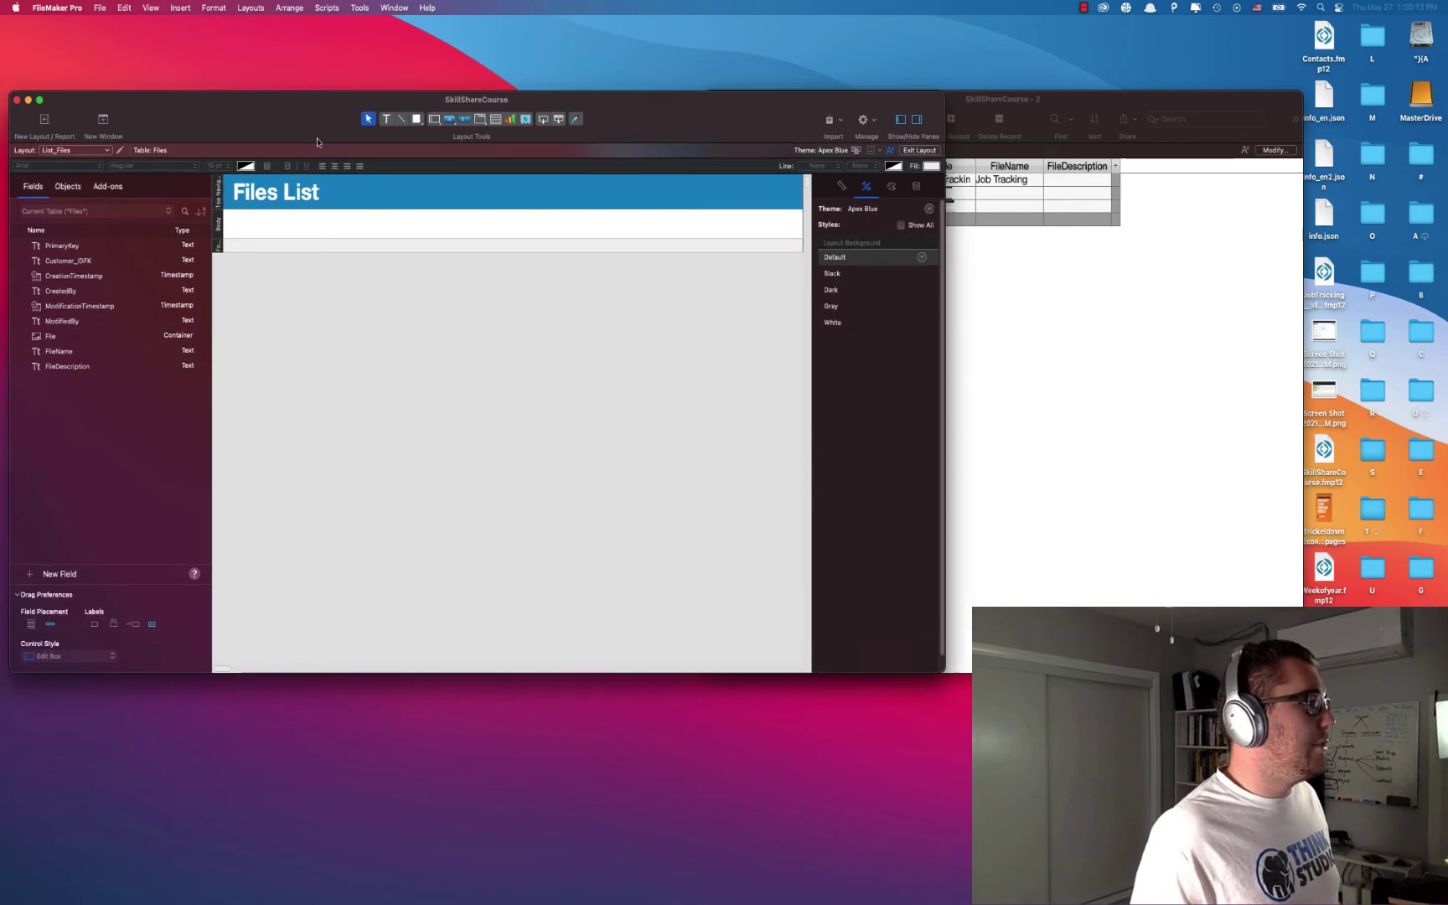
pyautogui.click(218, 248)
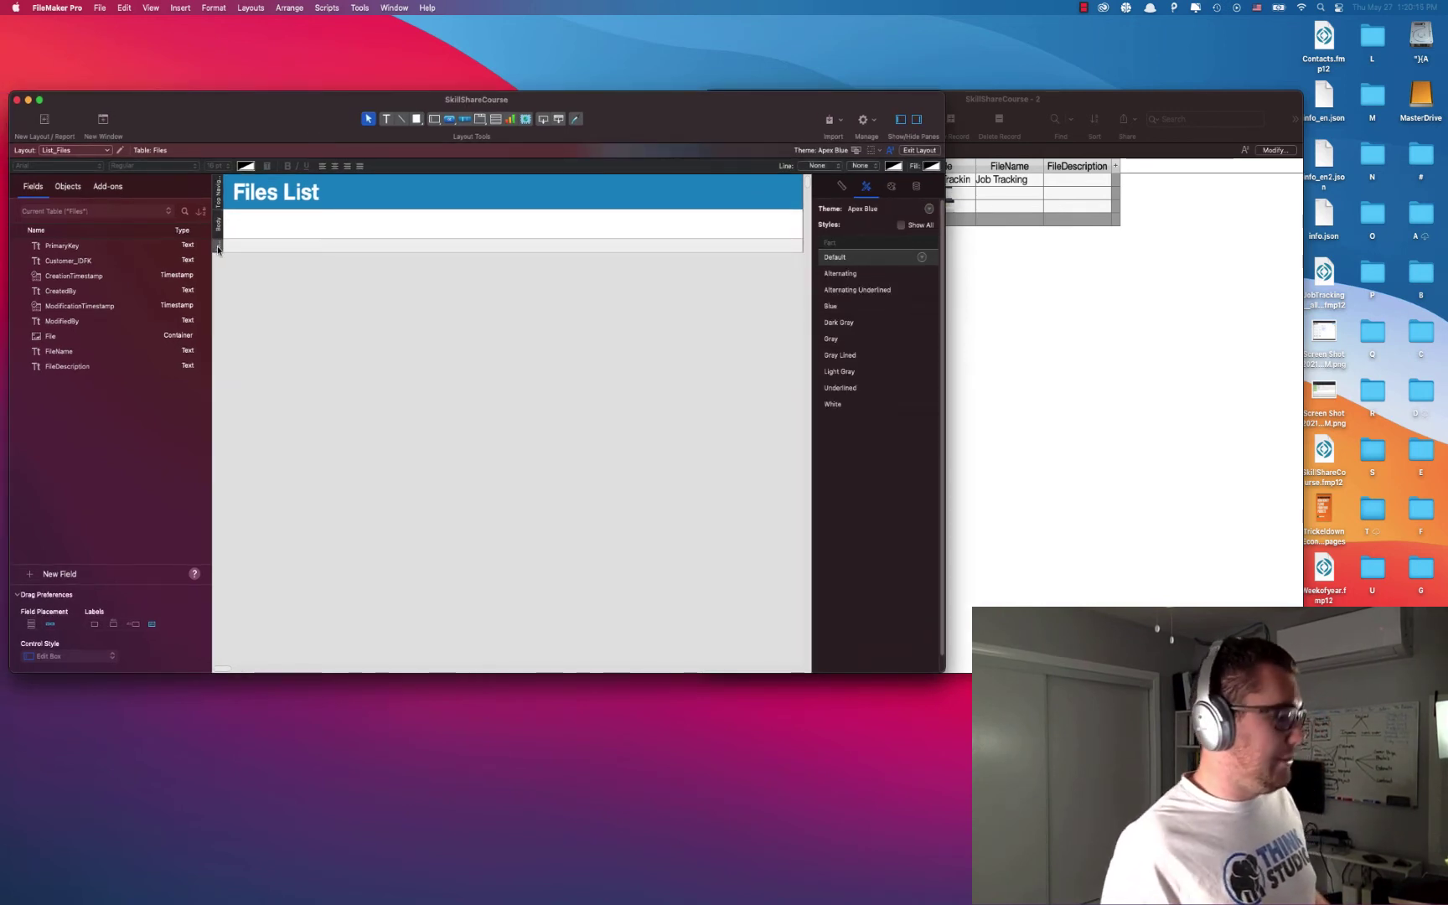
pyautogui.press('Delete')
# Step: Add a sub-summary part sorted by Customer_IDFK to List_Files, set to print above the records it summarizes
pyautogui.click(223, 234)
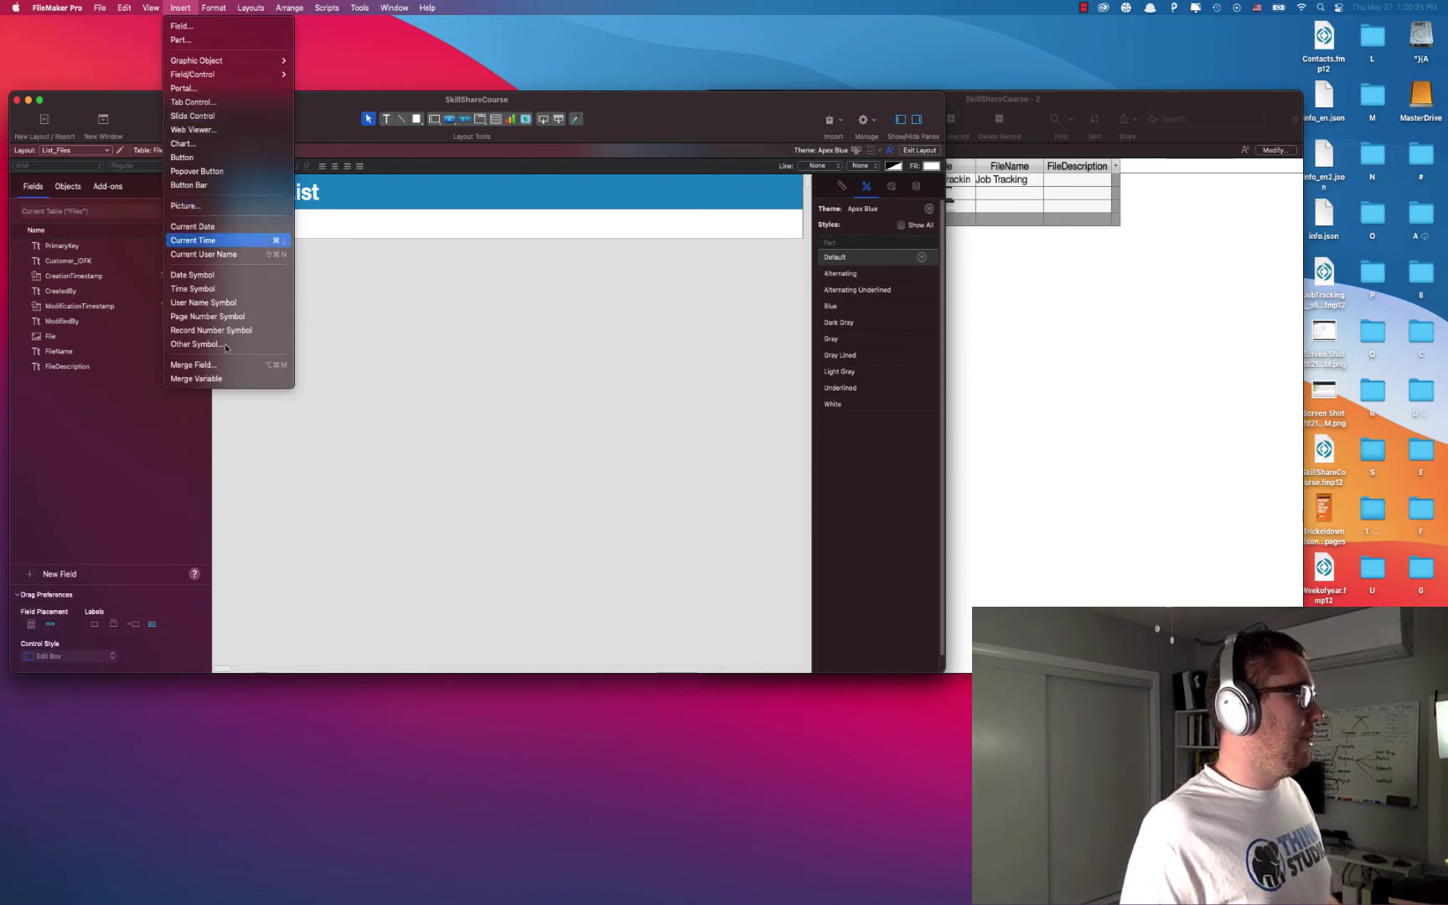
pyautogui.moveTo(257, 12)
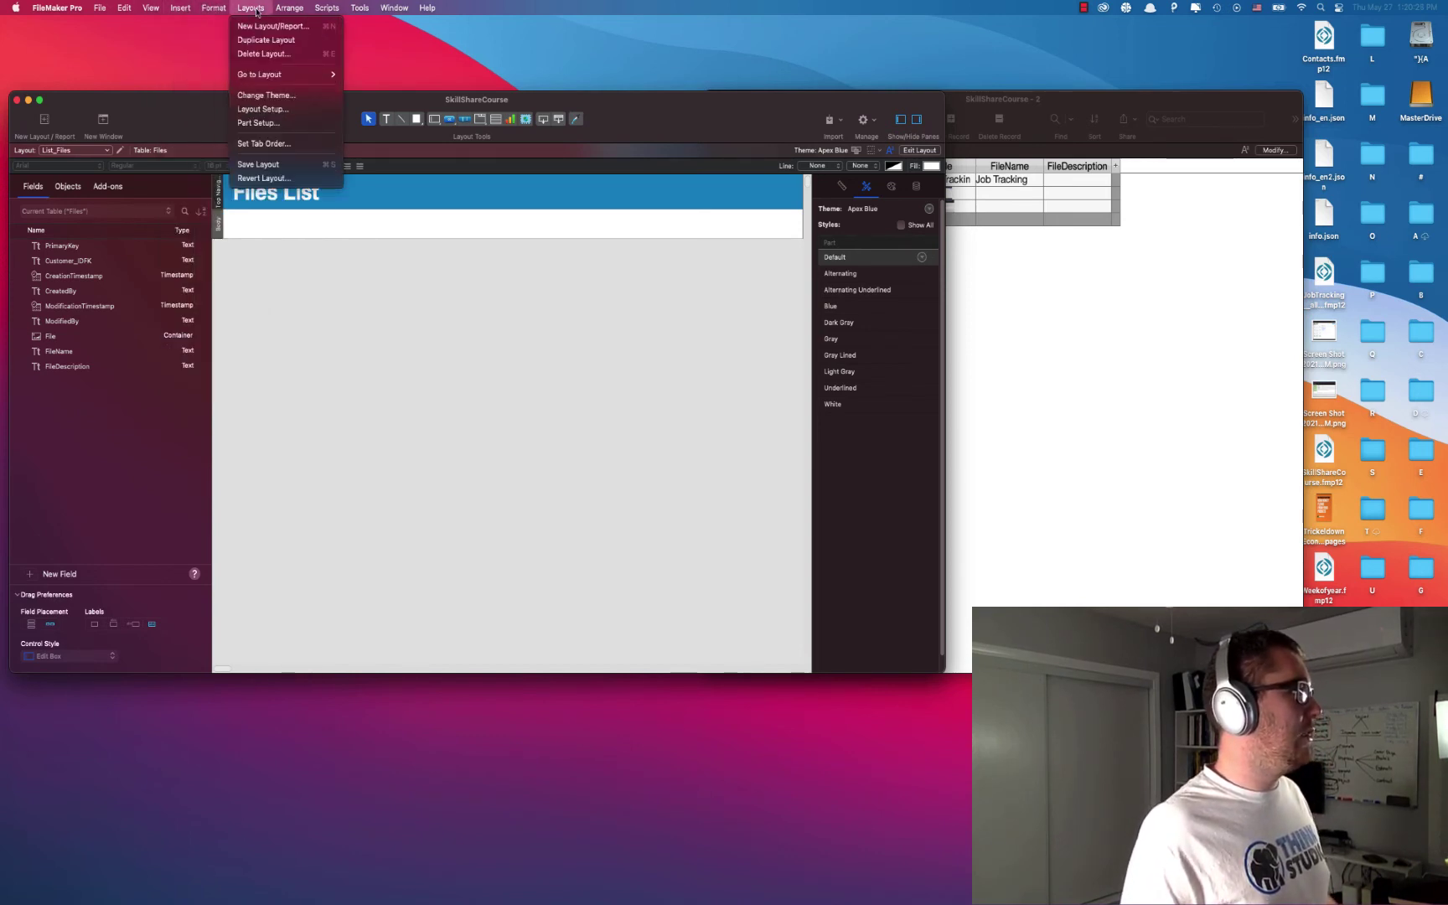
pyautogui.click(259, 122)
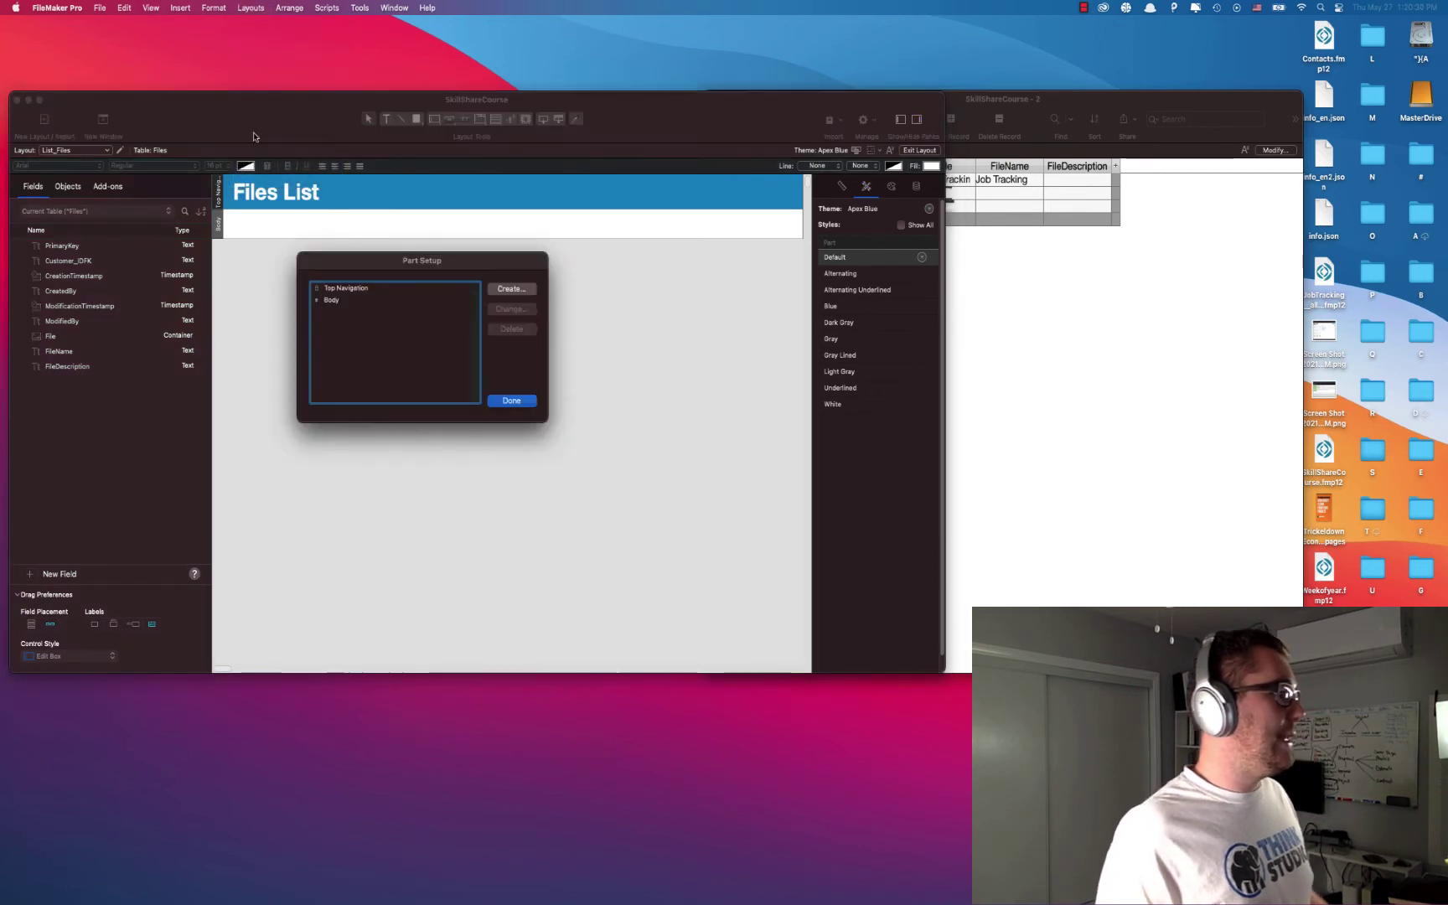
pyautogui.click(496, 289)
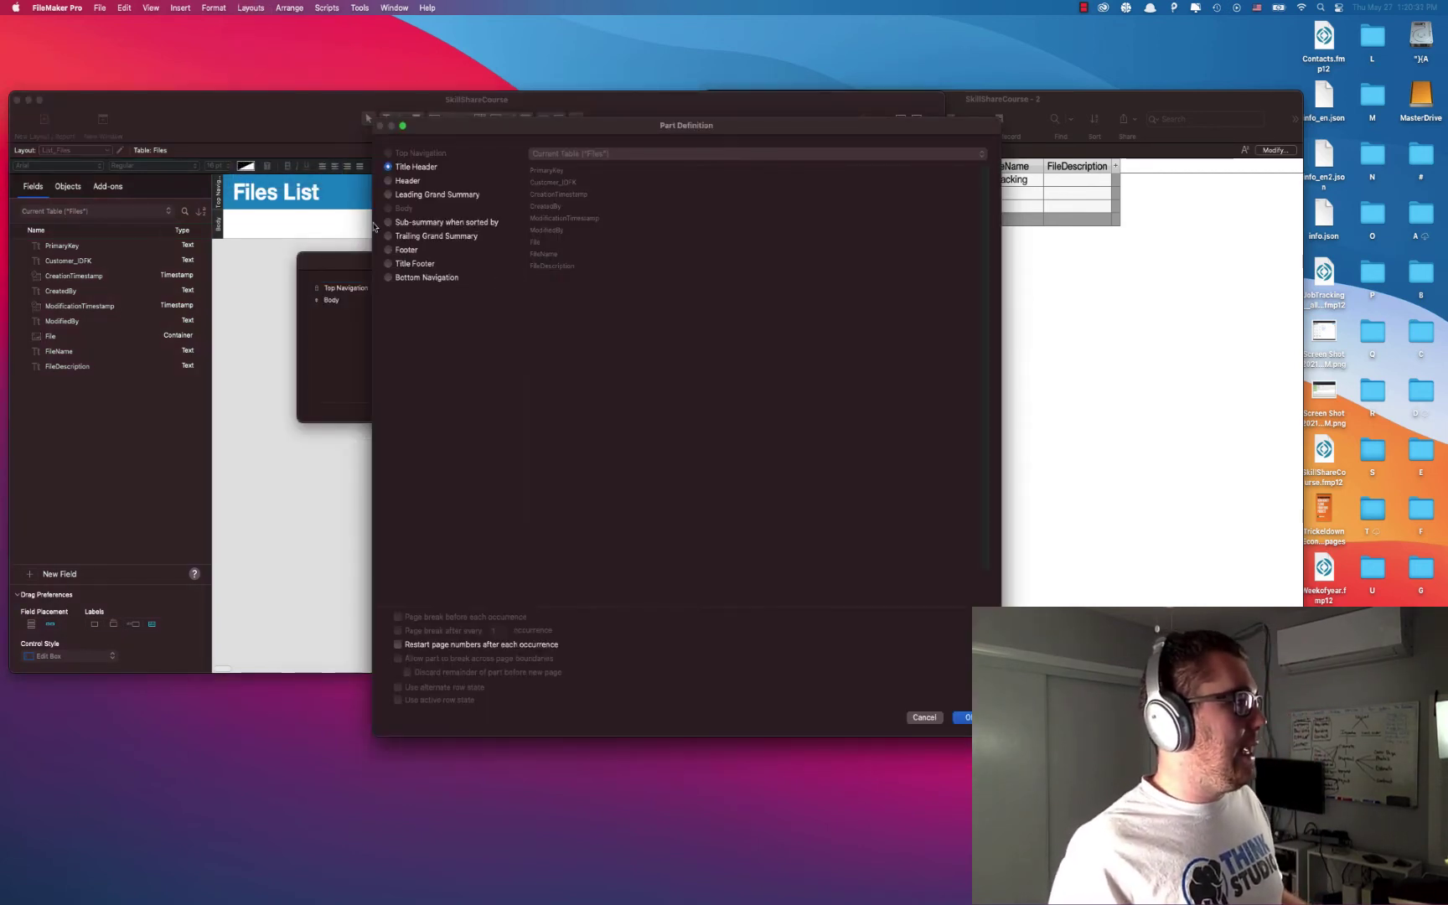
pyautogui.click(409, 224)
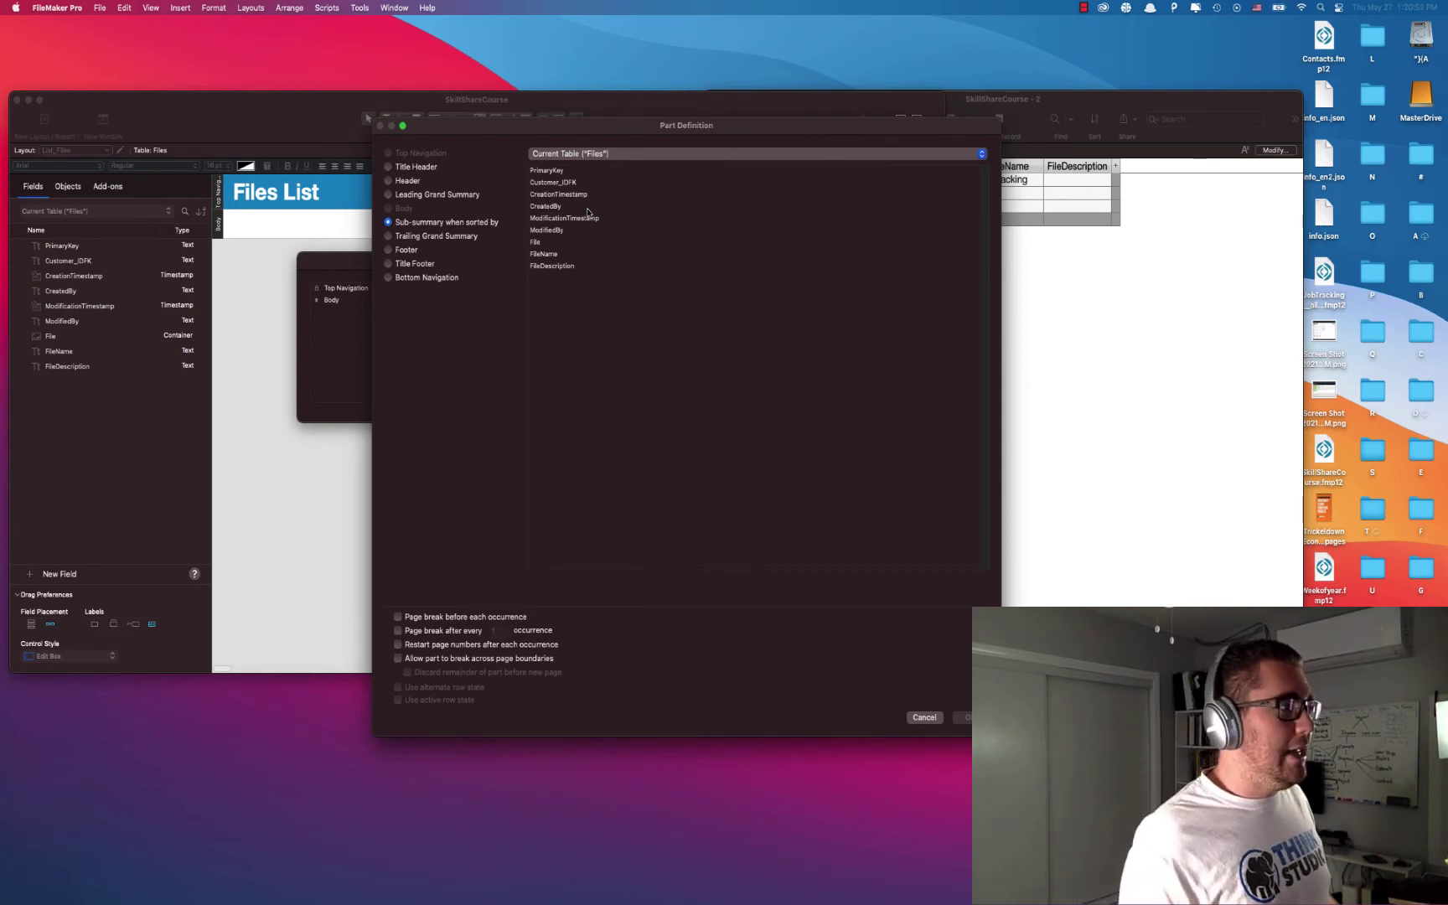
pyautogui.click(578, 183)
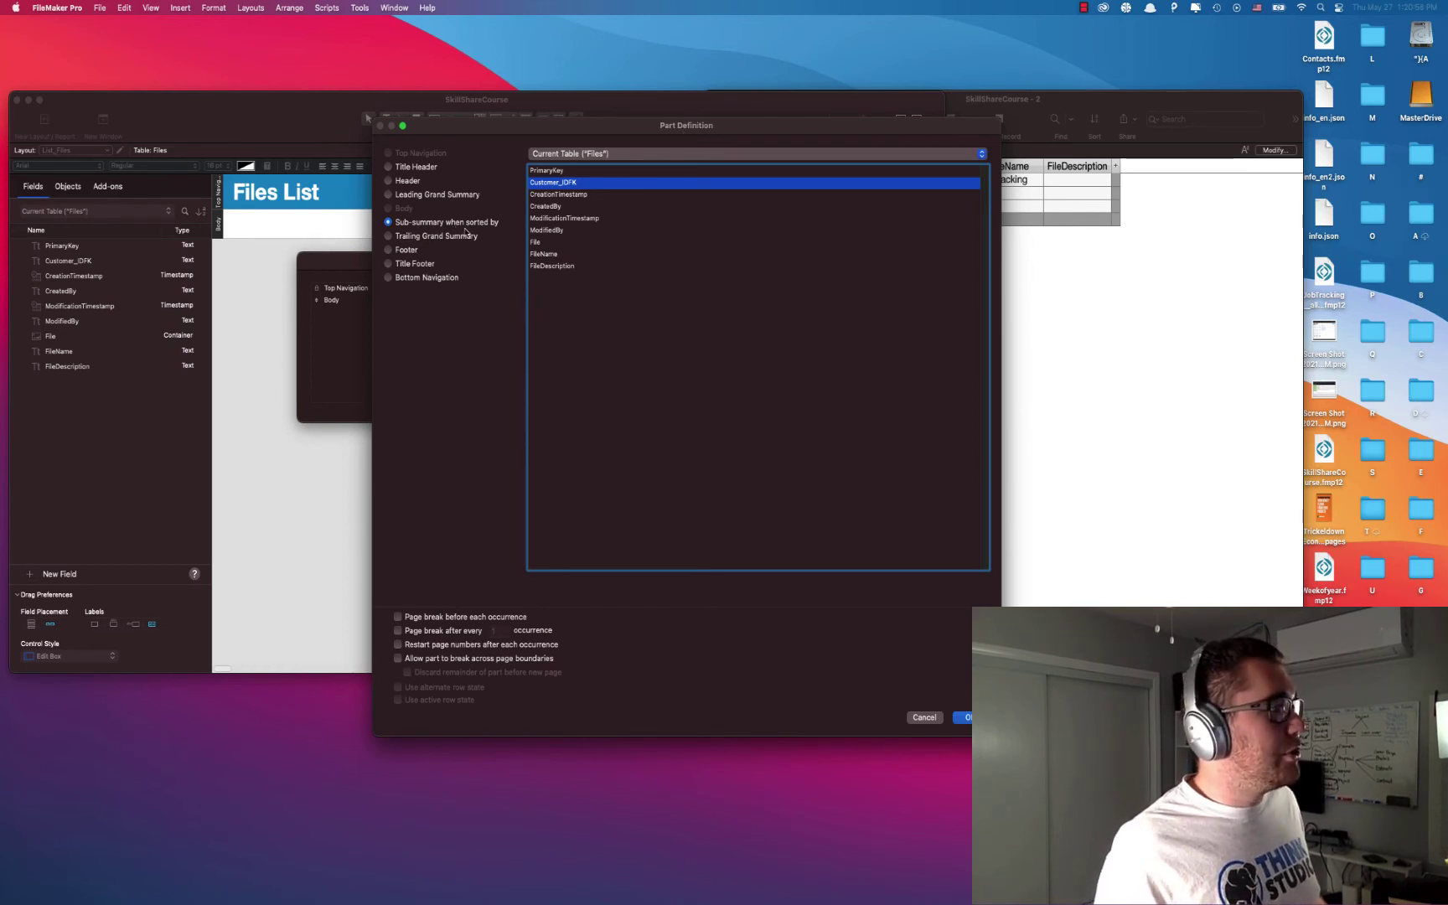
pyautogui.click(964, 718)
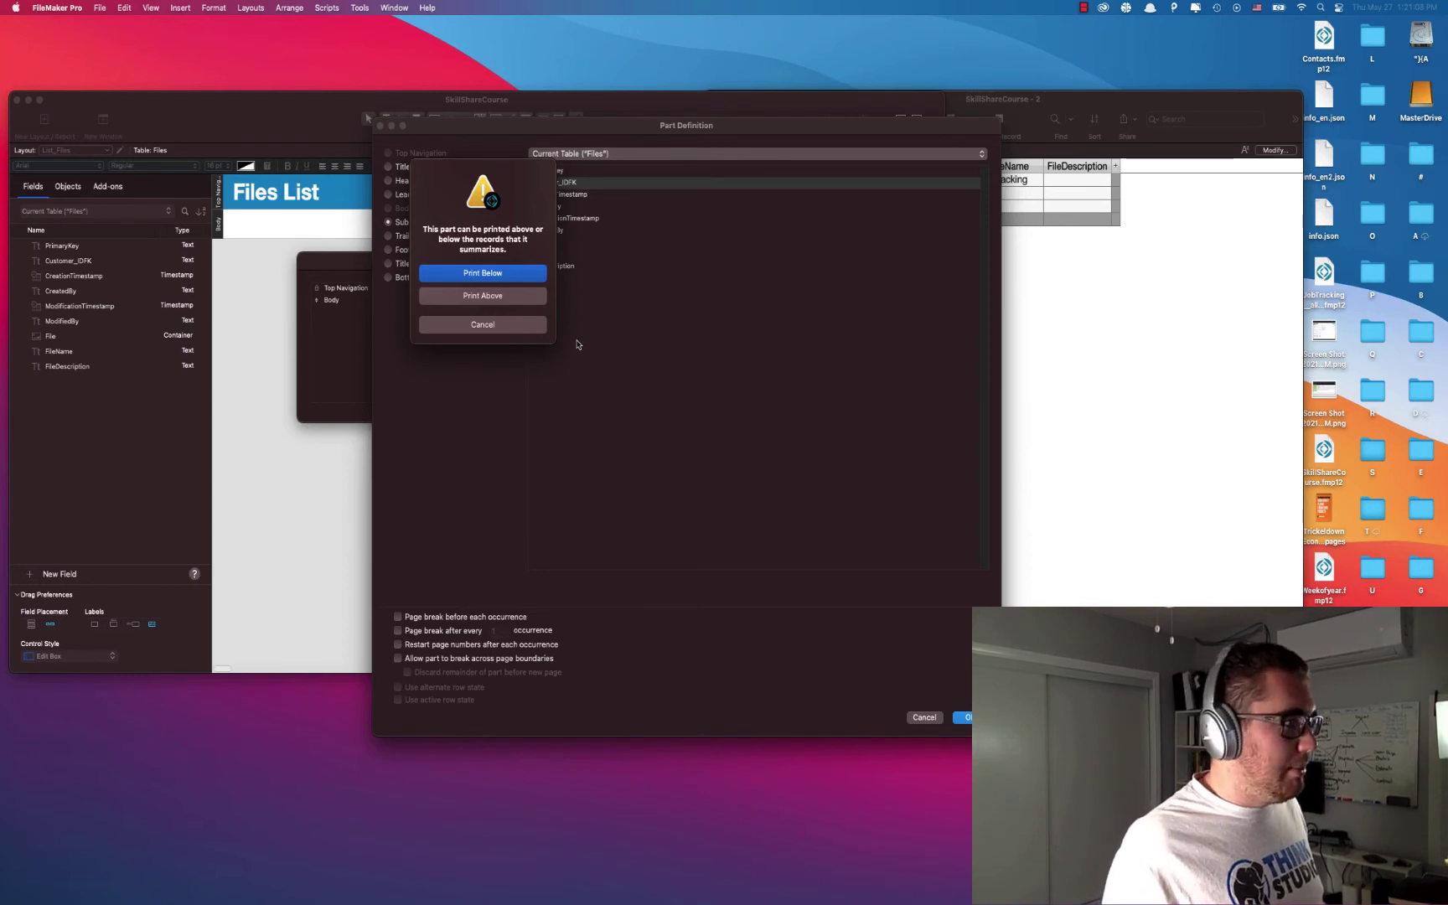
pyautogui.click(521, 297)
pyautogui.click(511, 400)
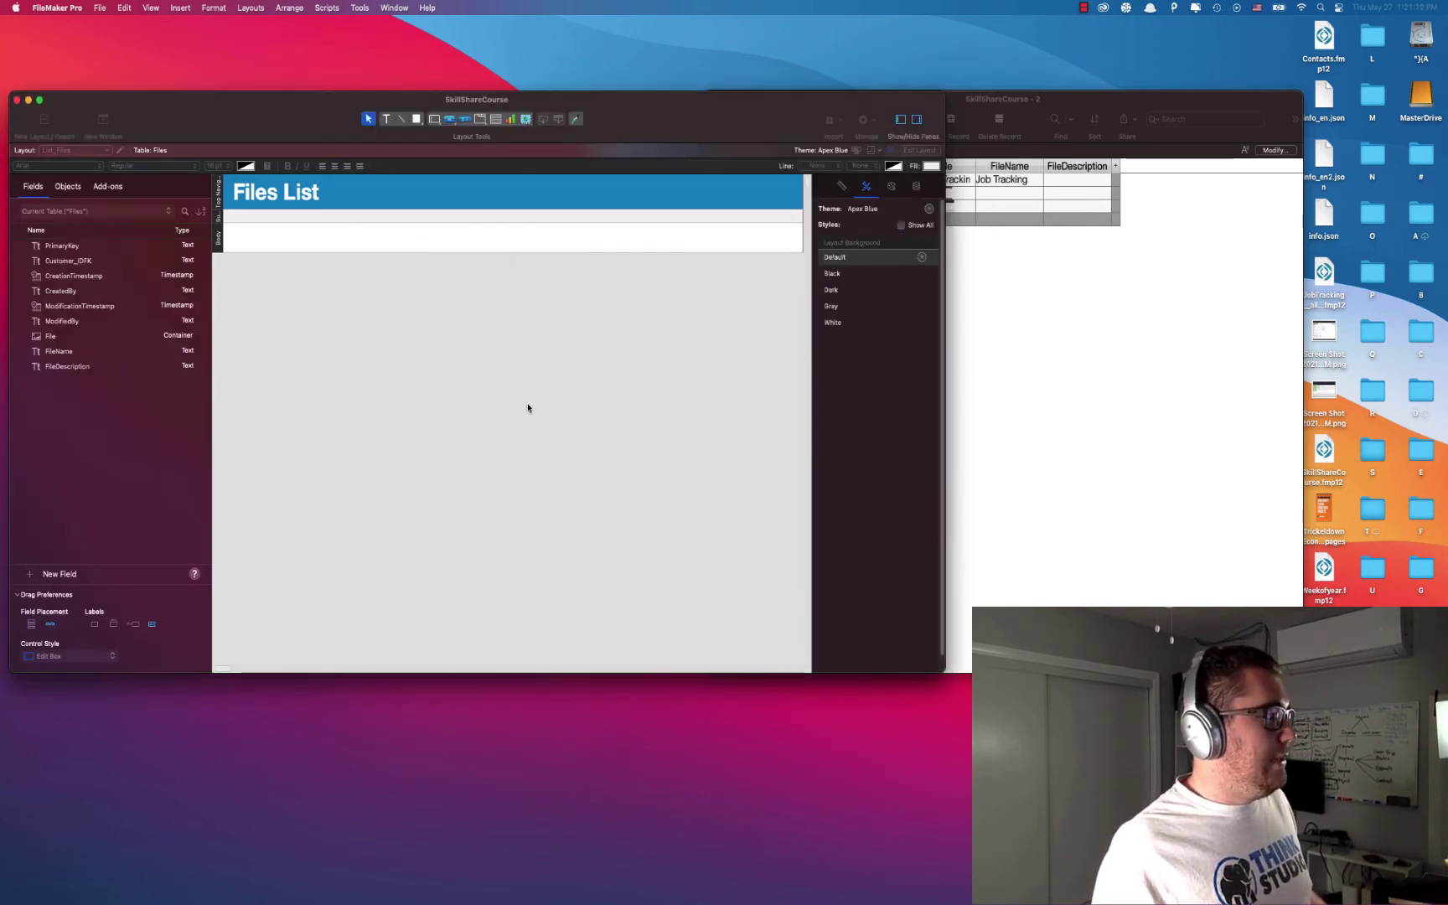
# Step: Increase the height of the sub-summary part above the body and fill it with pale yellow
pyautogui.moveTo(286, 230); pyautogui.dragTo(279, 240)
pyautogui.click(283, 254)
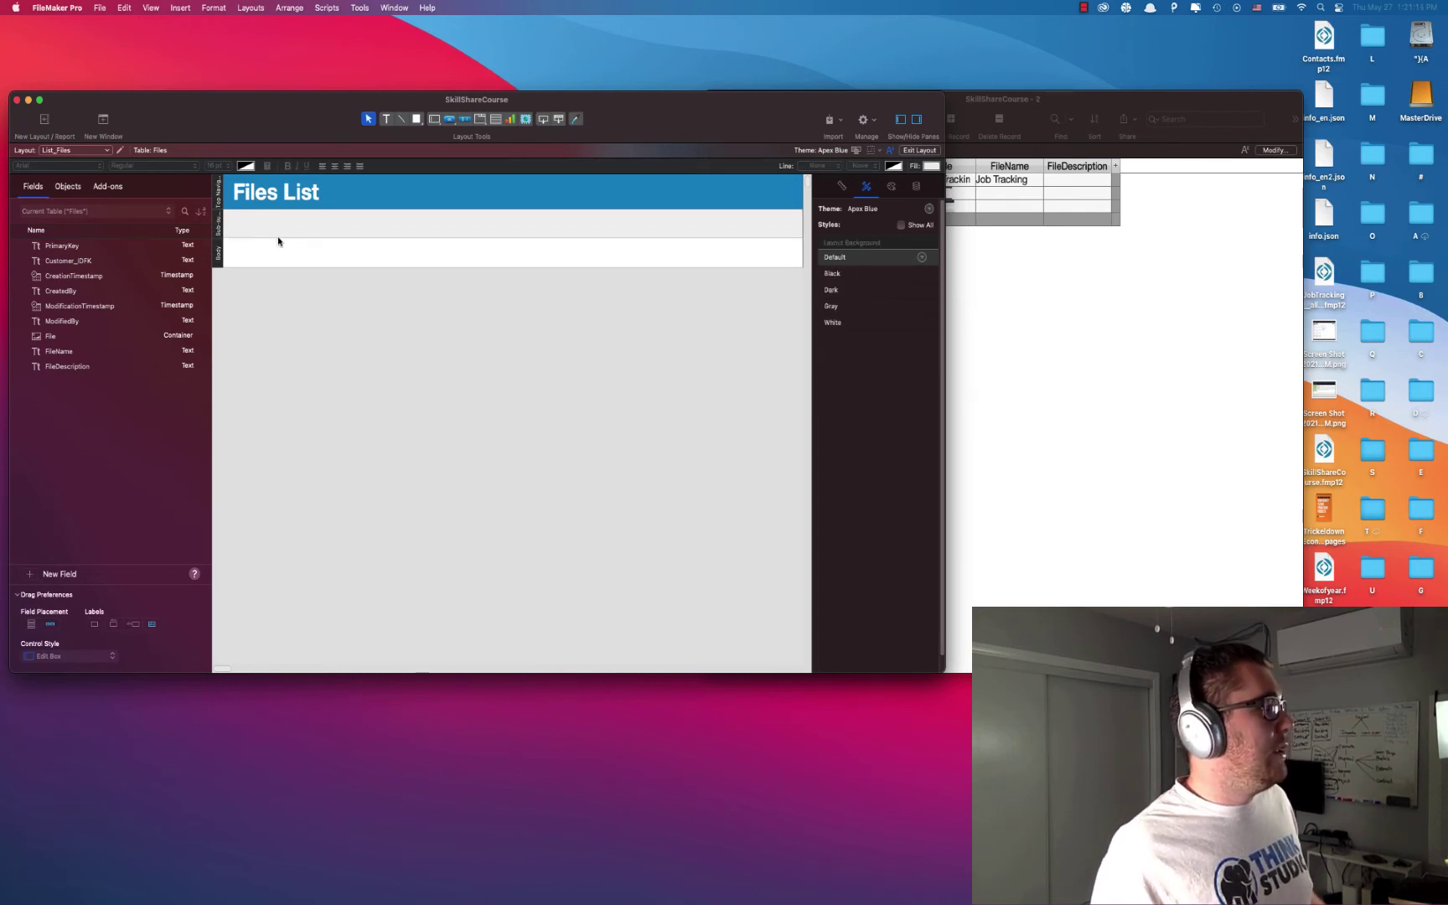
pyautogui.click(230, 236)
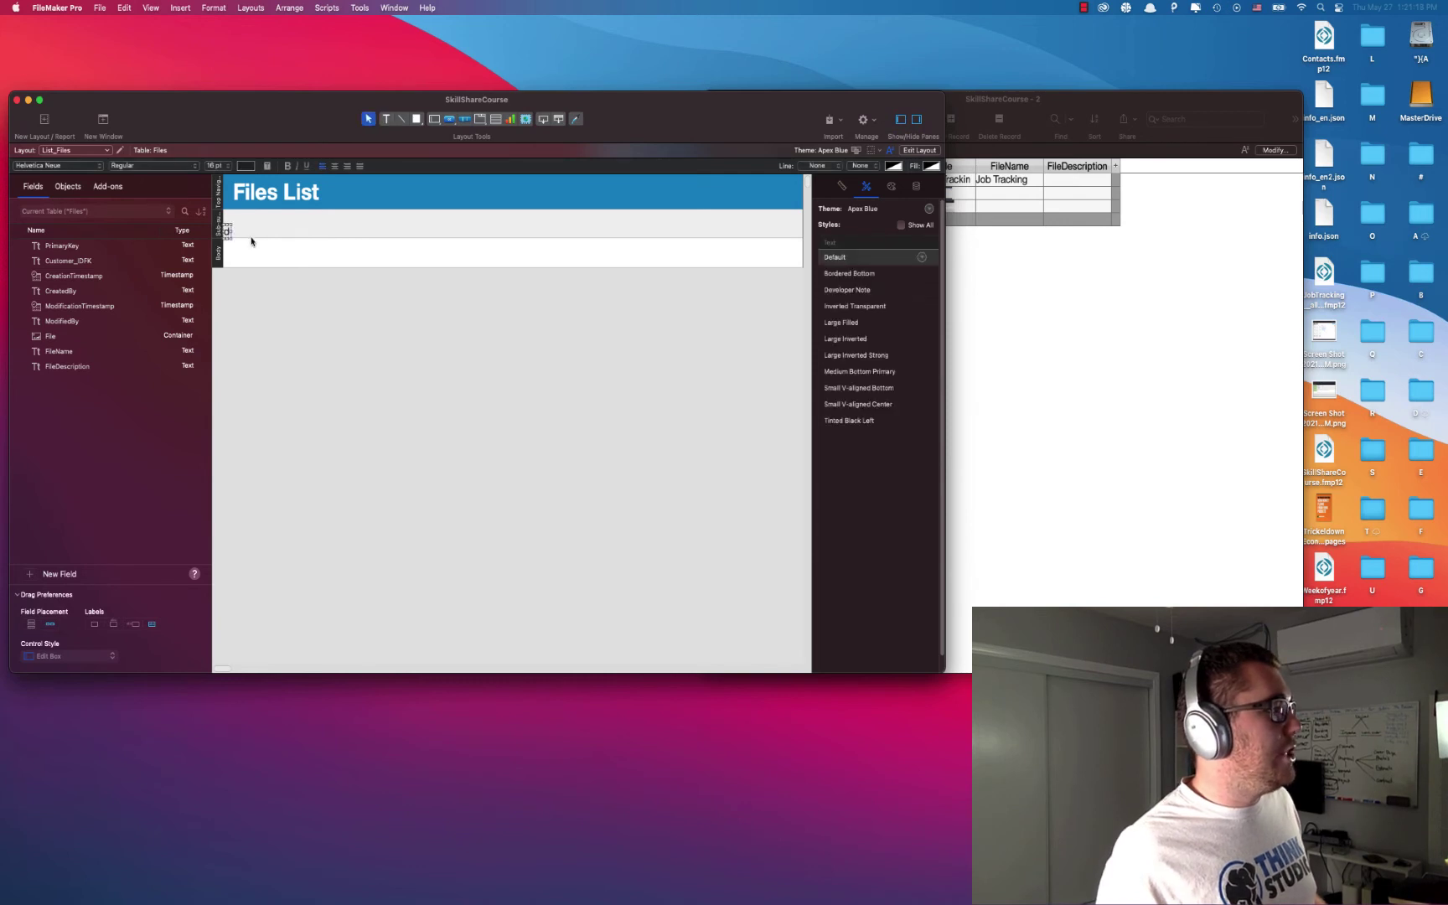
pyautogui.click(517, 236)
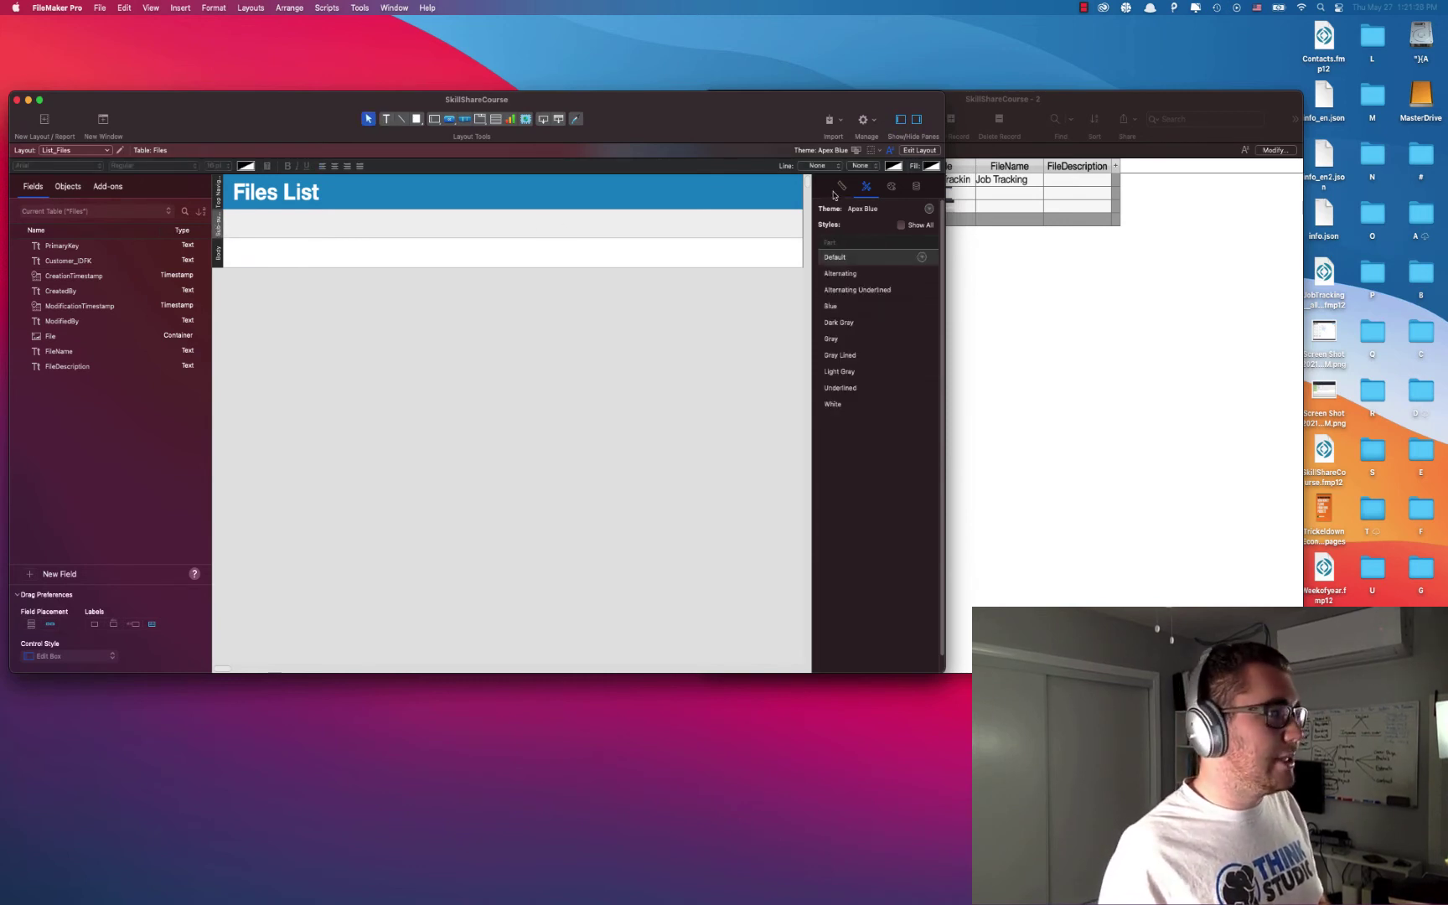
pyautogui.click(930, 166)
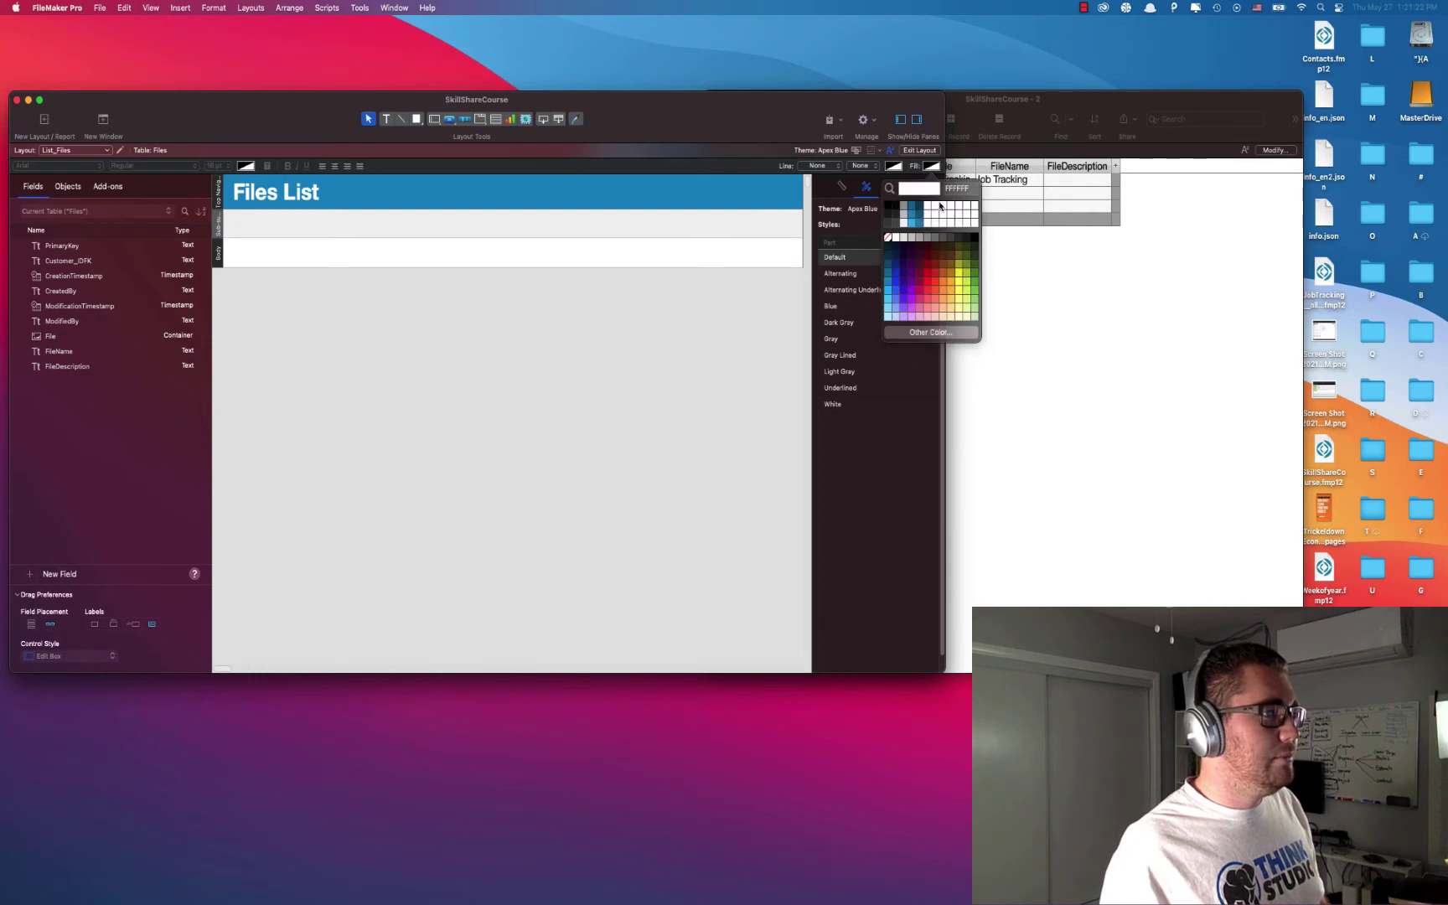
pyautogui.click(963, 317)
pyautogui.click(646, 381)
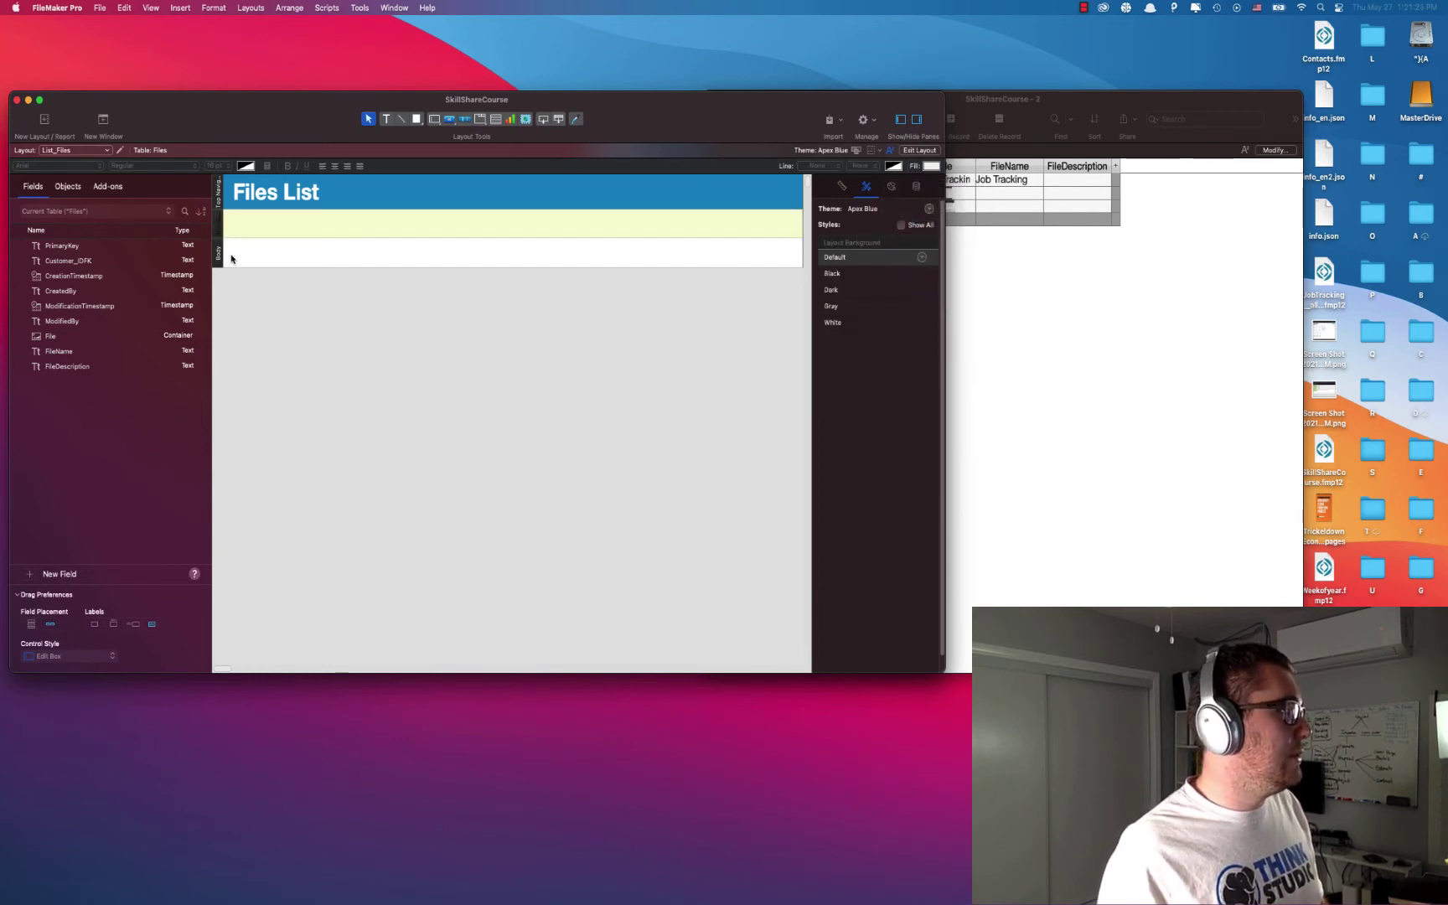
# Step: Insert the c_FullName_FirstLast merge field from the Customers table and place it in the sub-summary part
pyautogui.click(180, 8)
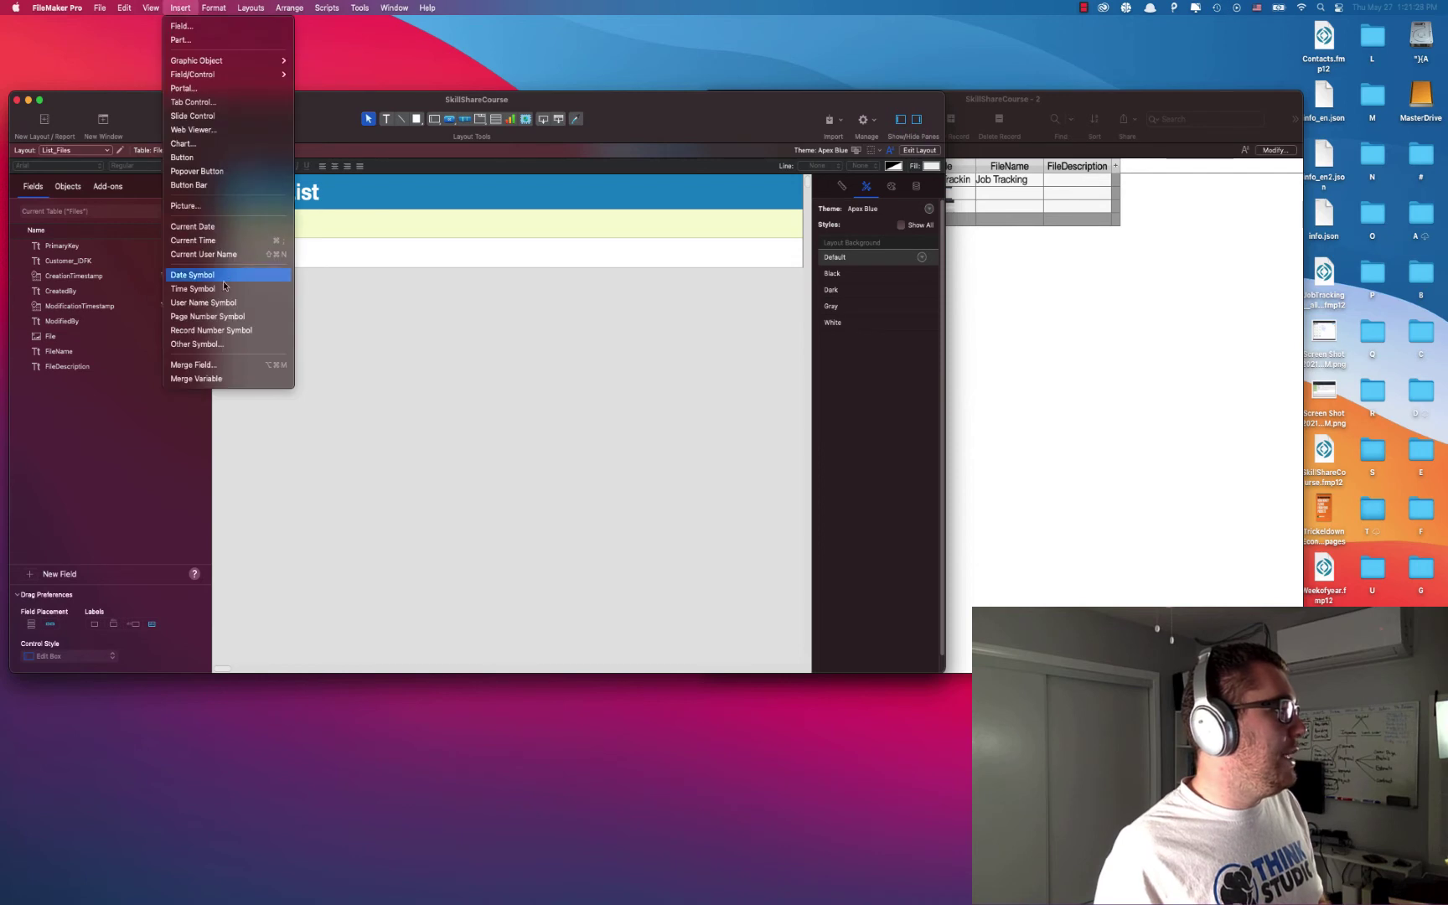
pyautogui.click(216, 367)
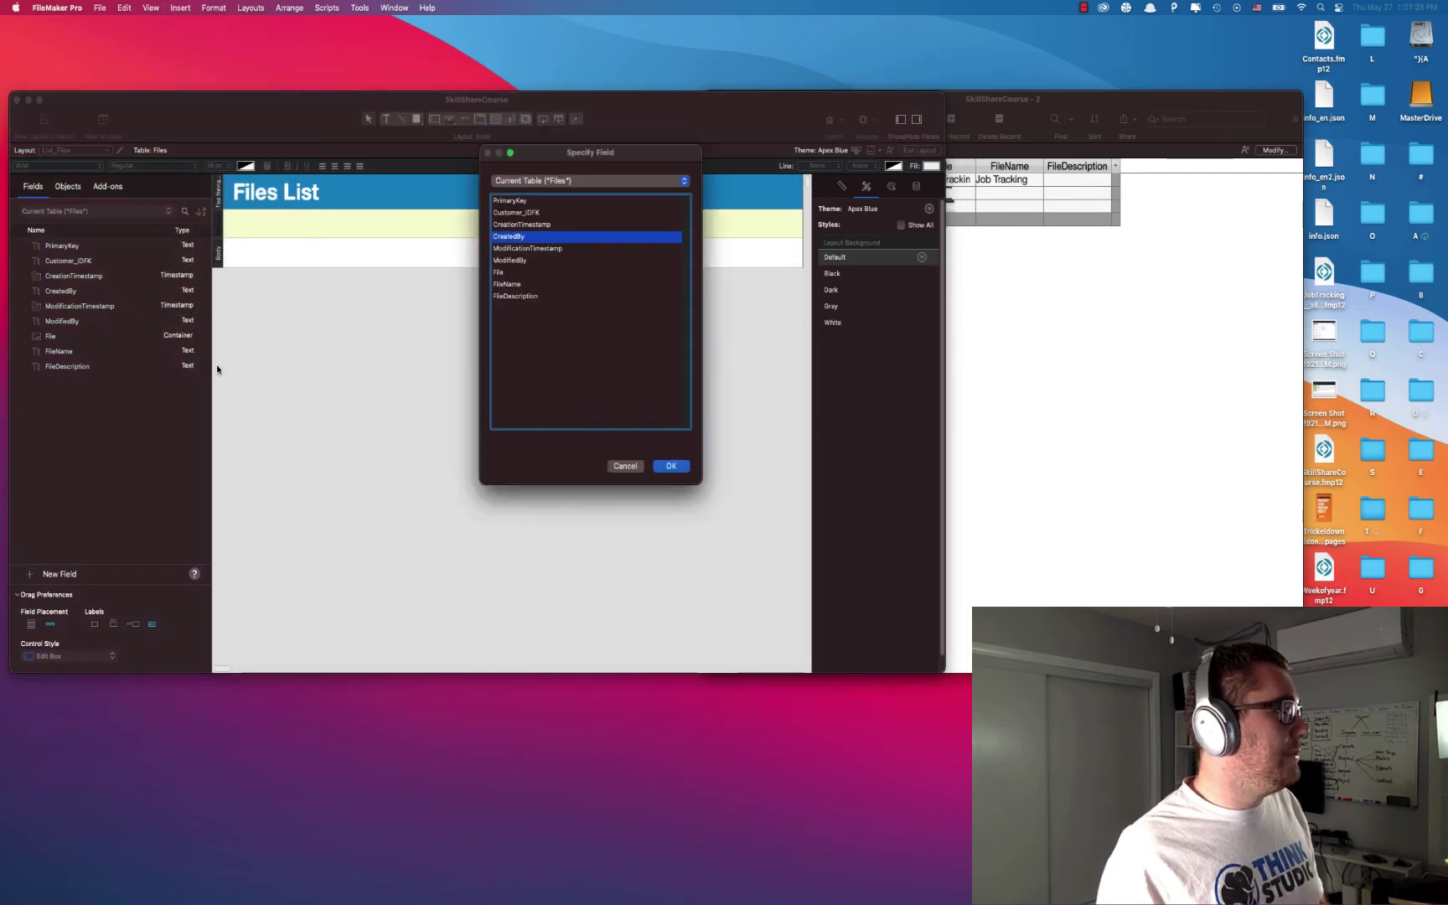
pyautogui.click(543, 188)
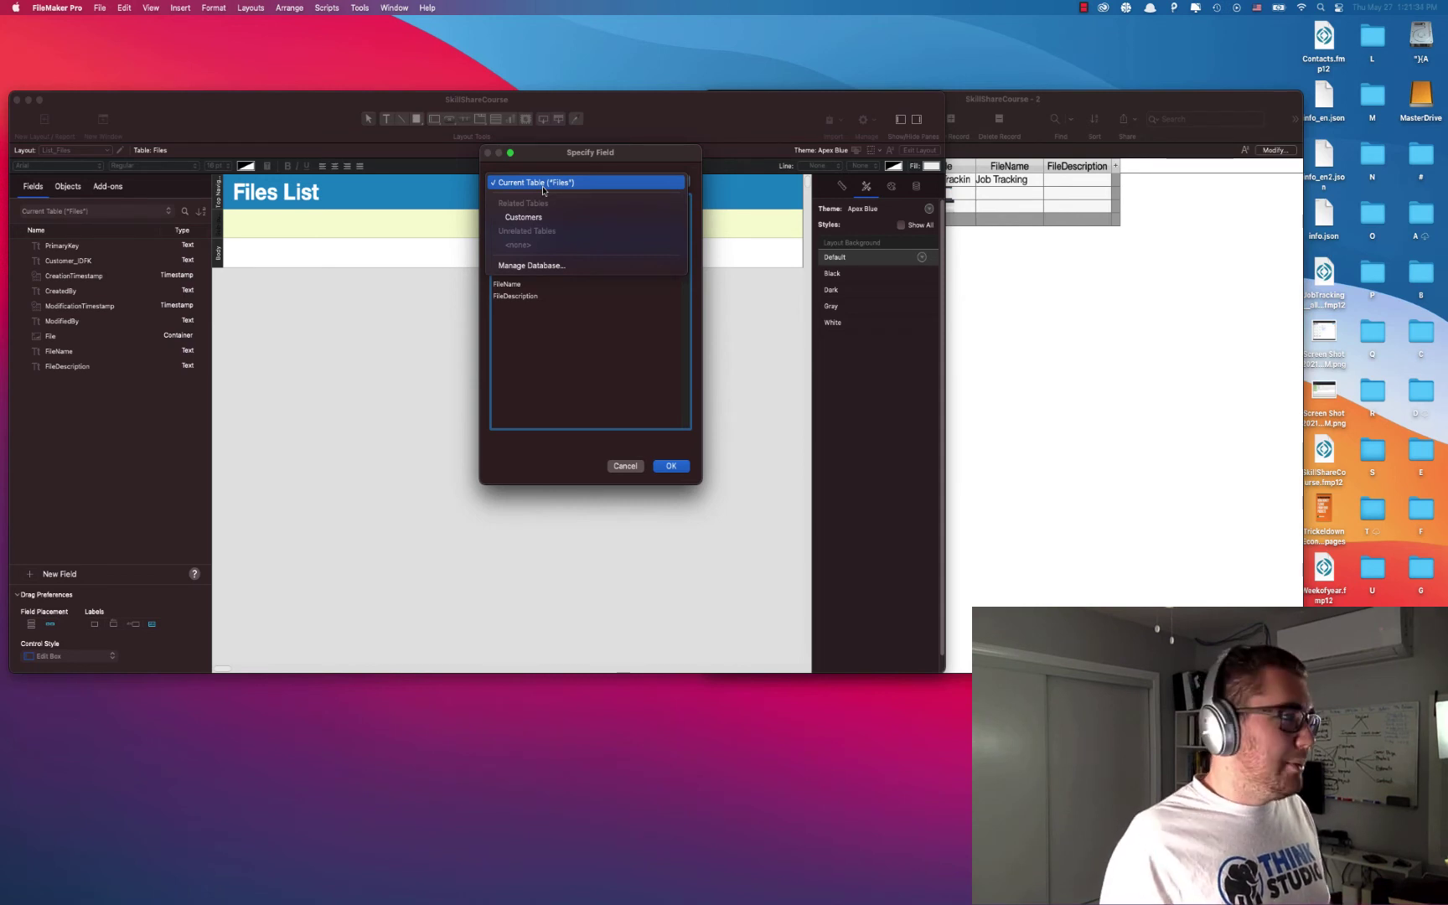
pyautogui.click(528, 217)
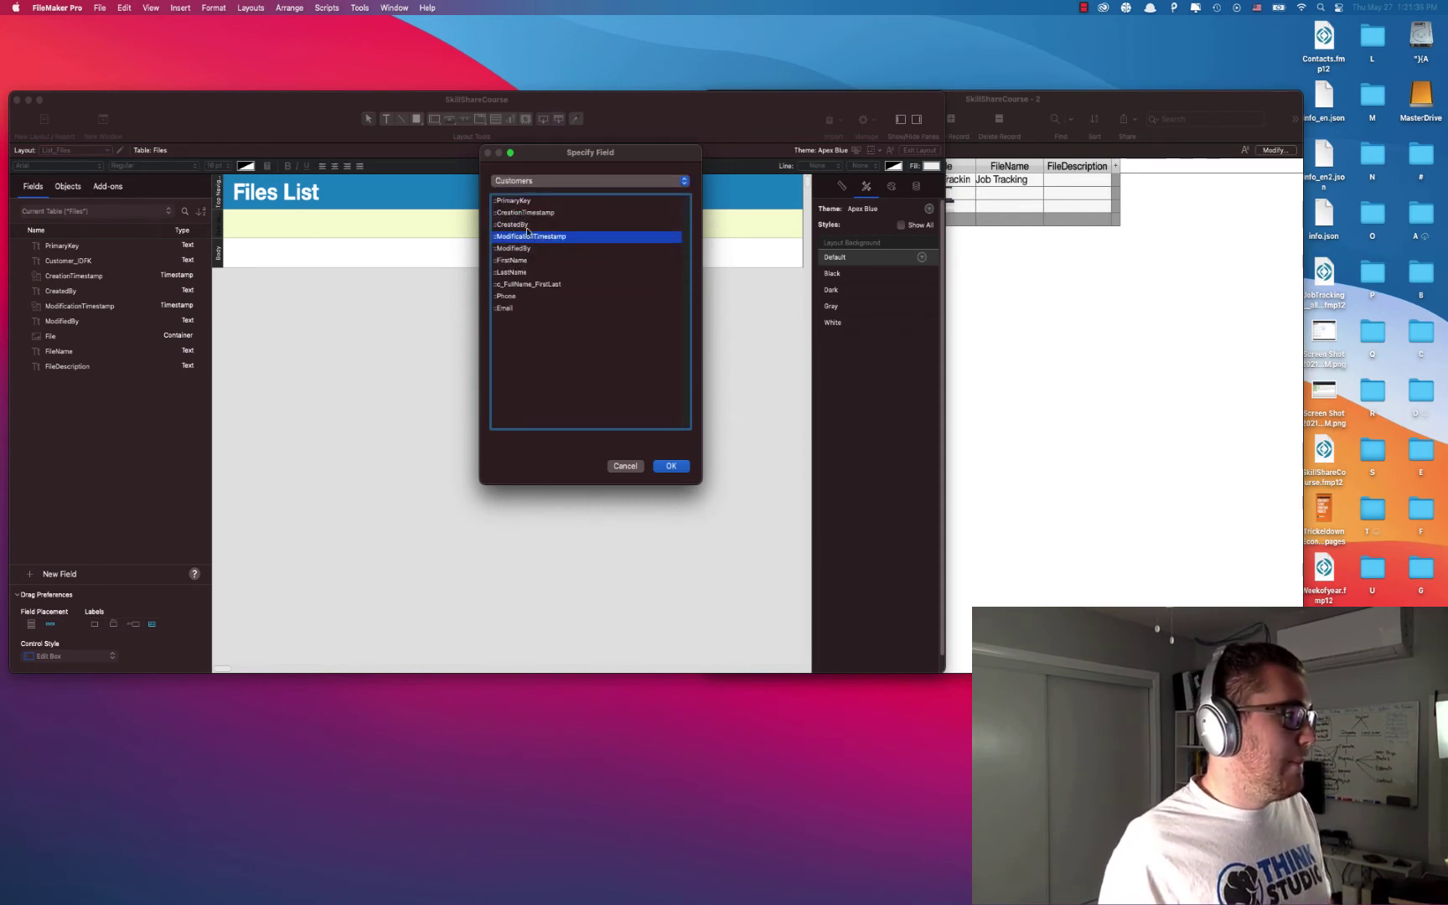
pyautogui.doubleClick(541, 285)
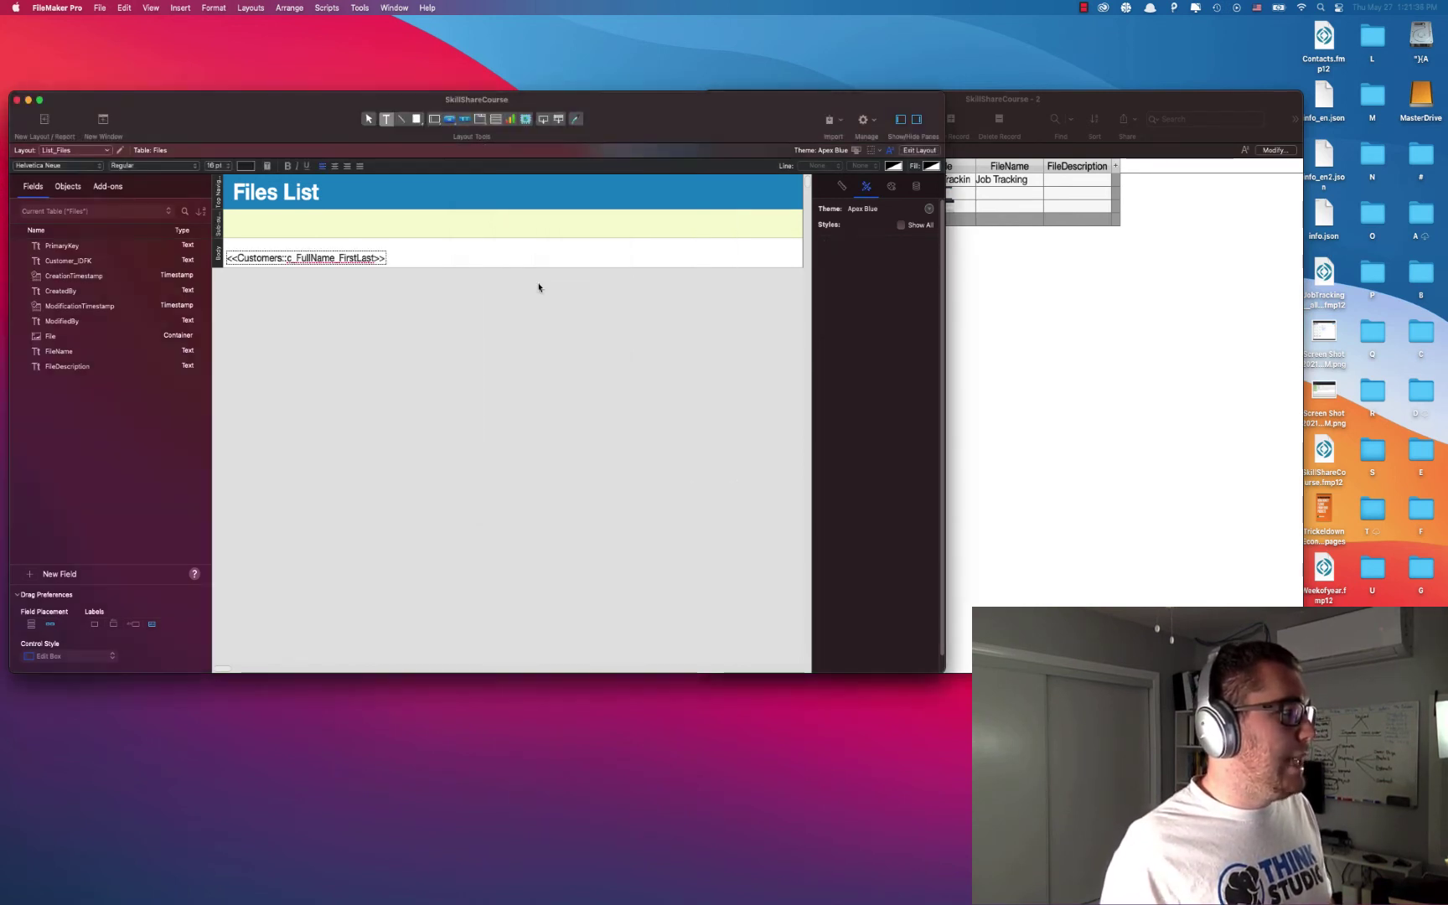
pyautogui.moveTo(292, 259); pyautogui.dragTo(293, 226)
# Step: Format the customer full name merge field in the sub-summary part as bold black text
pyautogui.click(245, 166)
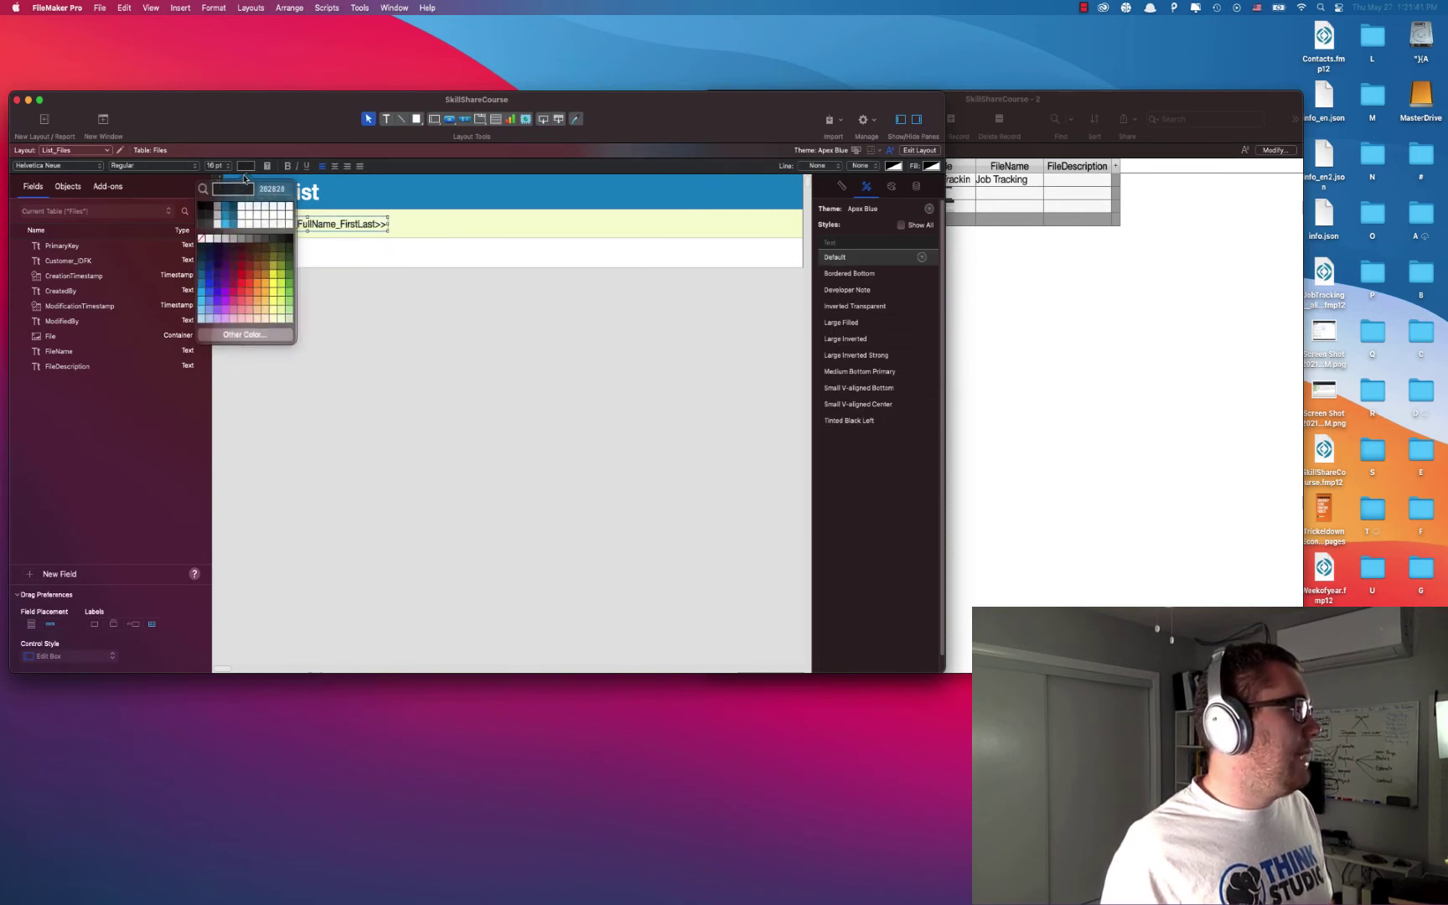
pyautogui.click(207, 205)
pyautogui.click(288, 166)
pyautogui.click(308, 260)
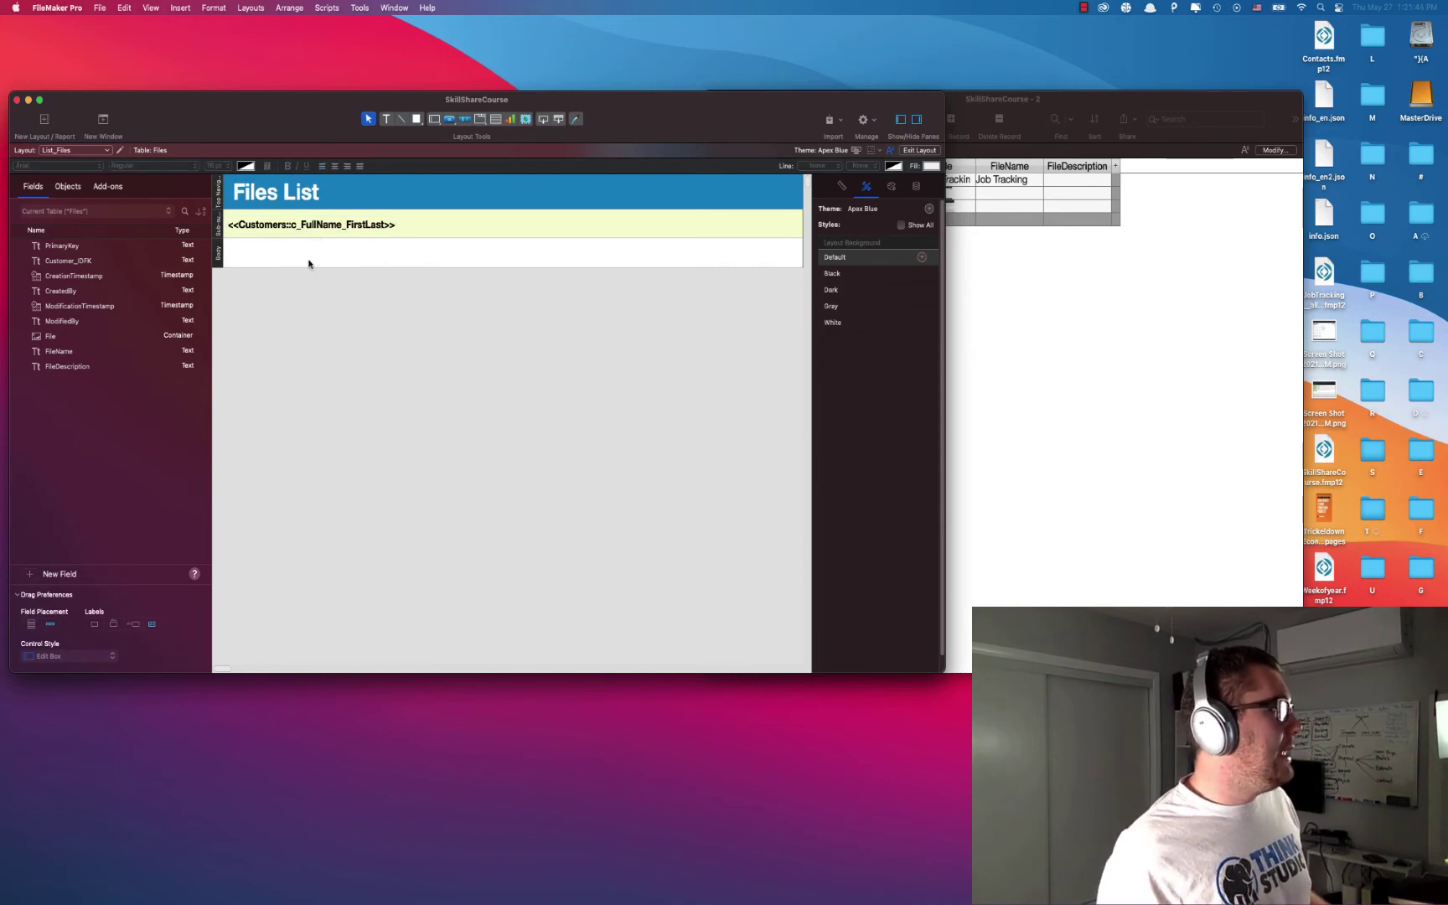
# Step: Increase the height of the body part and place the File container field at its left edge
pyautogui.moveTo(301, 266); pyautogui.dragTo(321, 295)
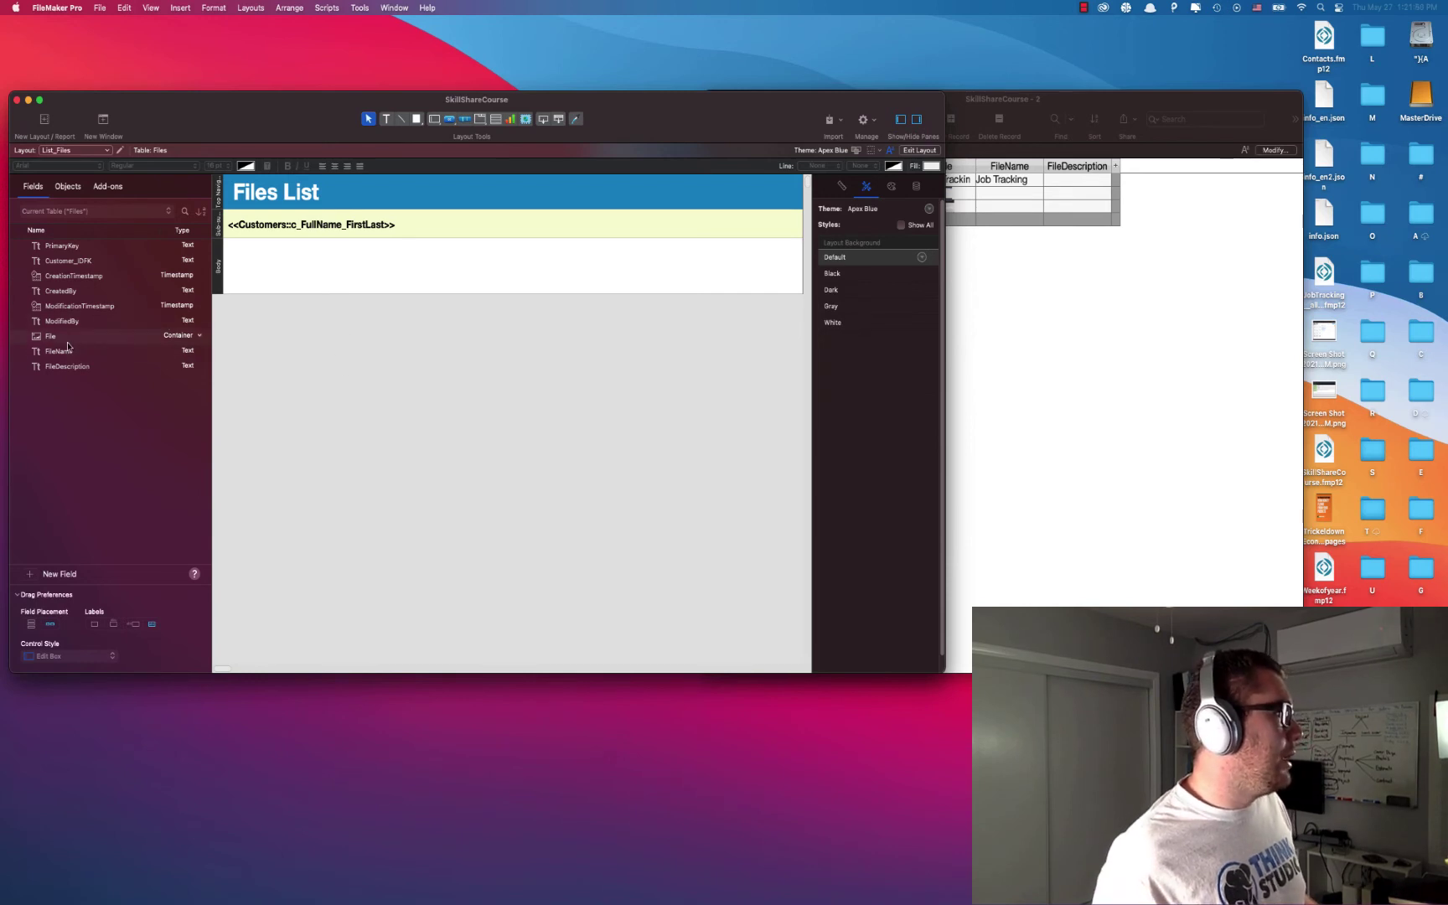
pyautogui.moveTo(164, 336); pyautogui.dragTo(317, 288)
pyautogui.click(354, 365)
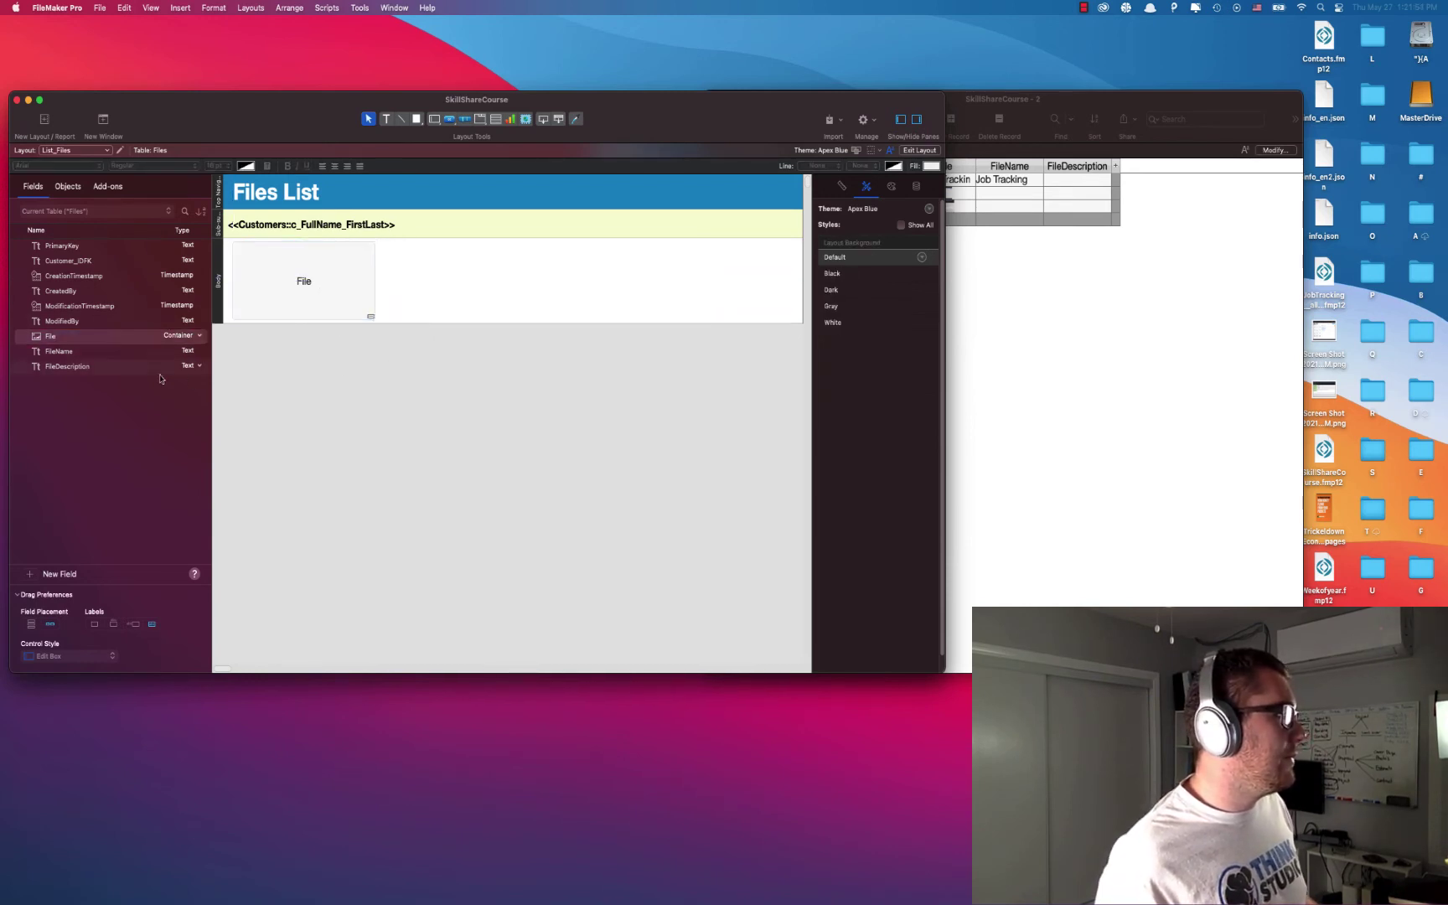
# Step: Stack the FileName and FileDescription fields beside the File container, widen both equally and make FileDescription several lines tall
pyautogui.moveTo(187, 351); pyautogui.dragTo(424, 259)
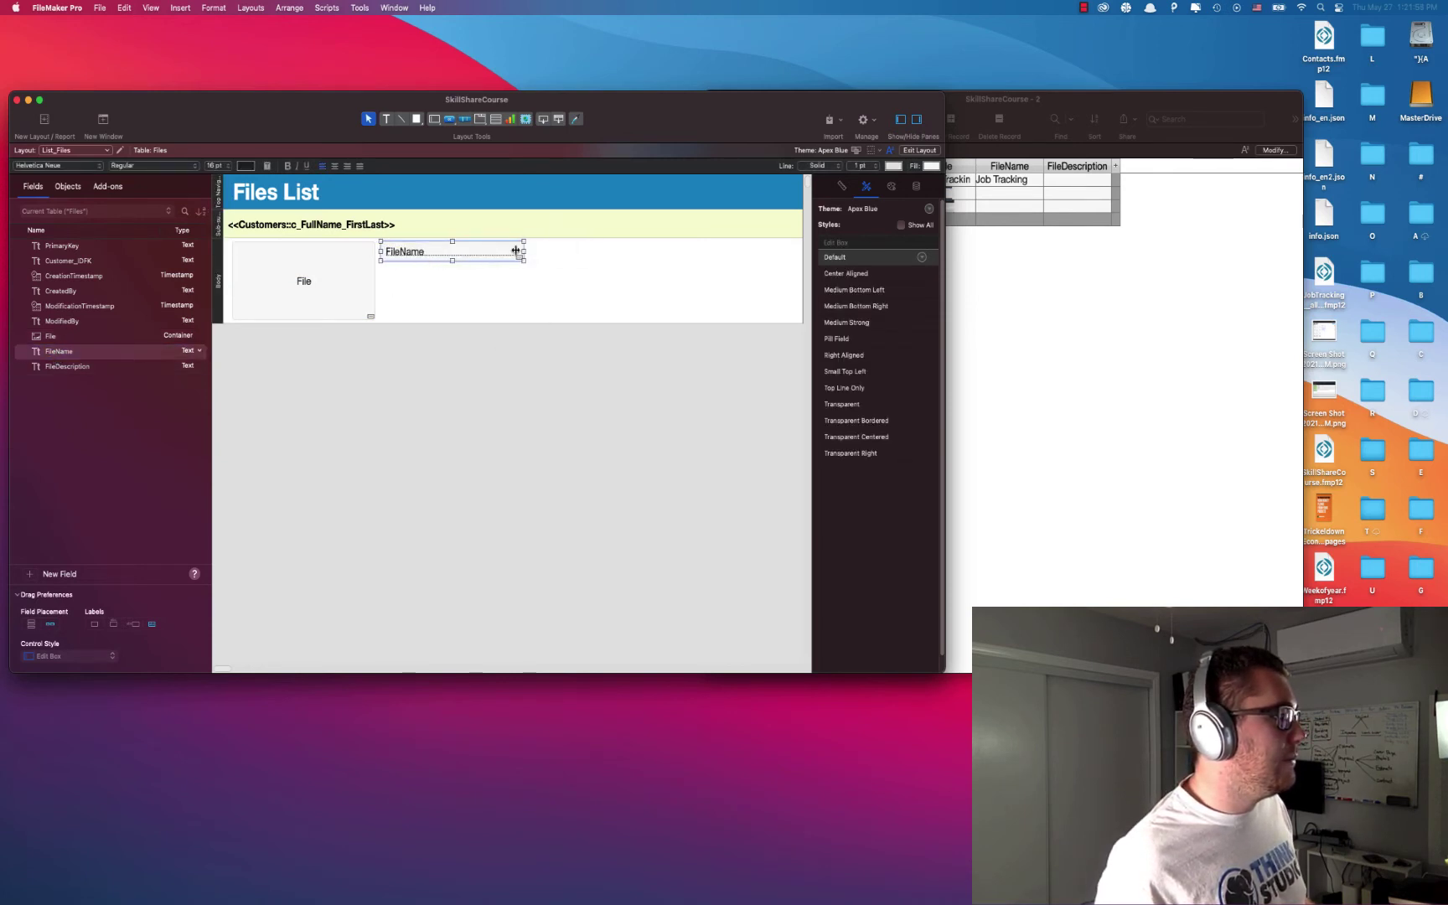
pyautogui.moveTo(523, 260); pyautogui.dragTo(680, 260)
pyautogui.moveTo(107, 367); pyautogui.dragTo(421, 283)
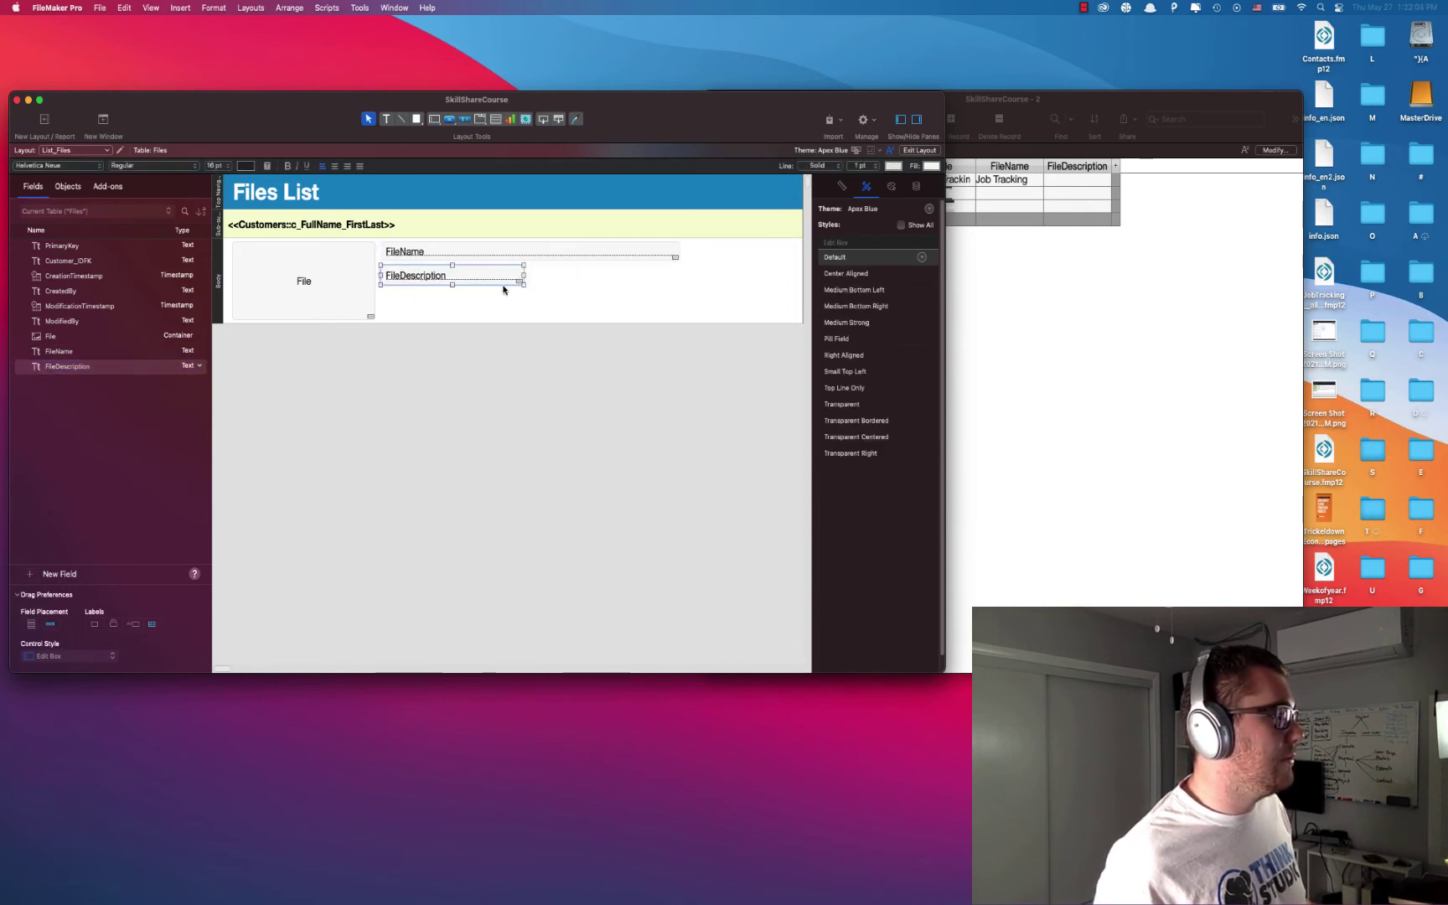
pyautogui.moveTo(520, 283); pyautogui.dragTo(681, 319)
pyautogui.click(697, 309)
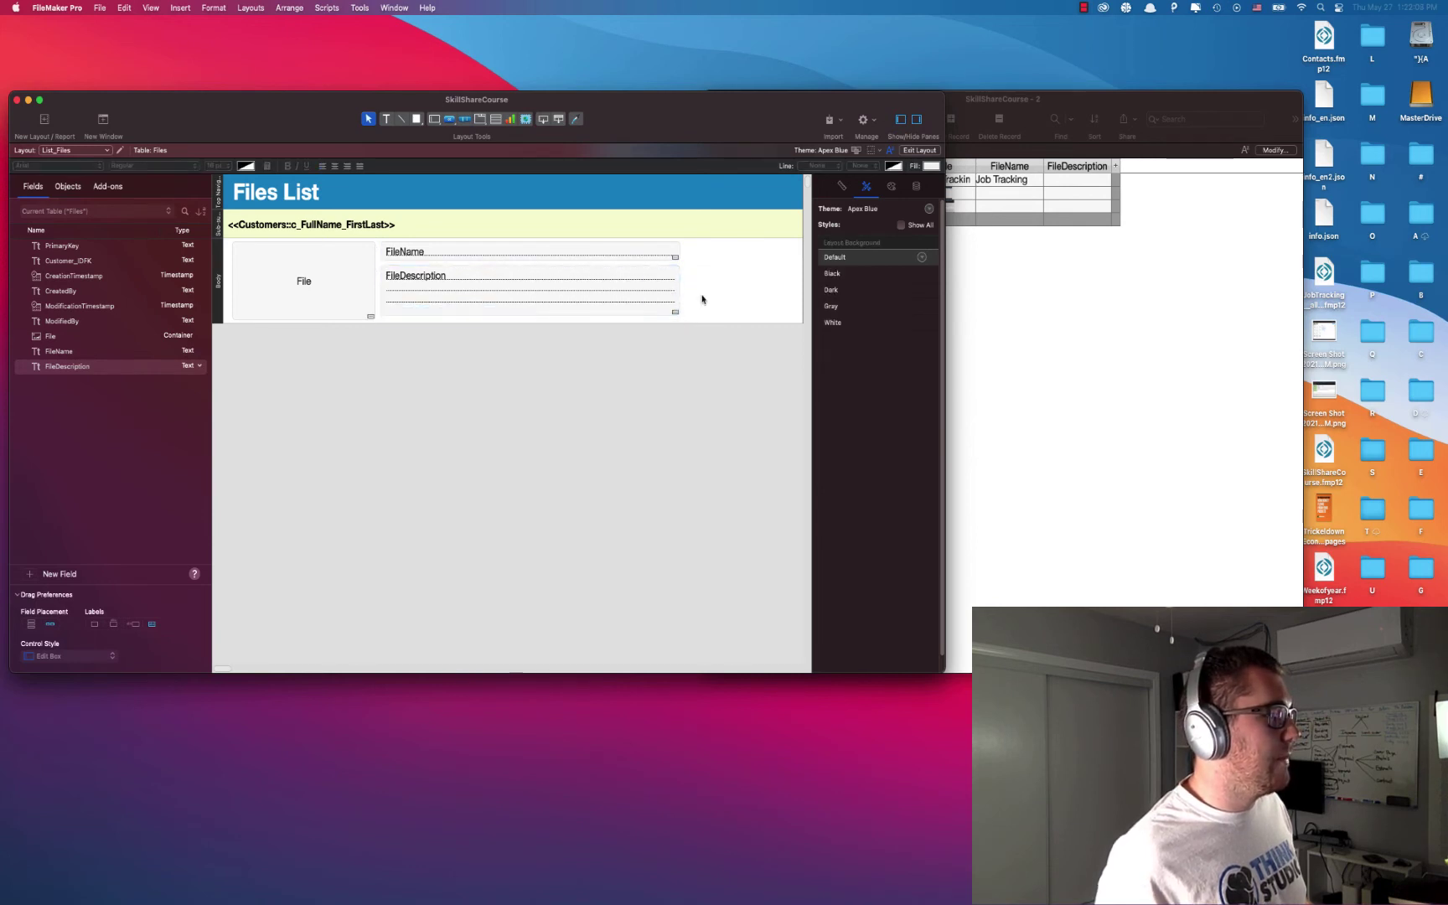
pyautogui.moveTo(695, 249); pyautogui.dragTo(693, 258)
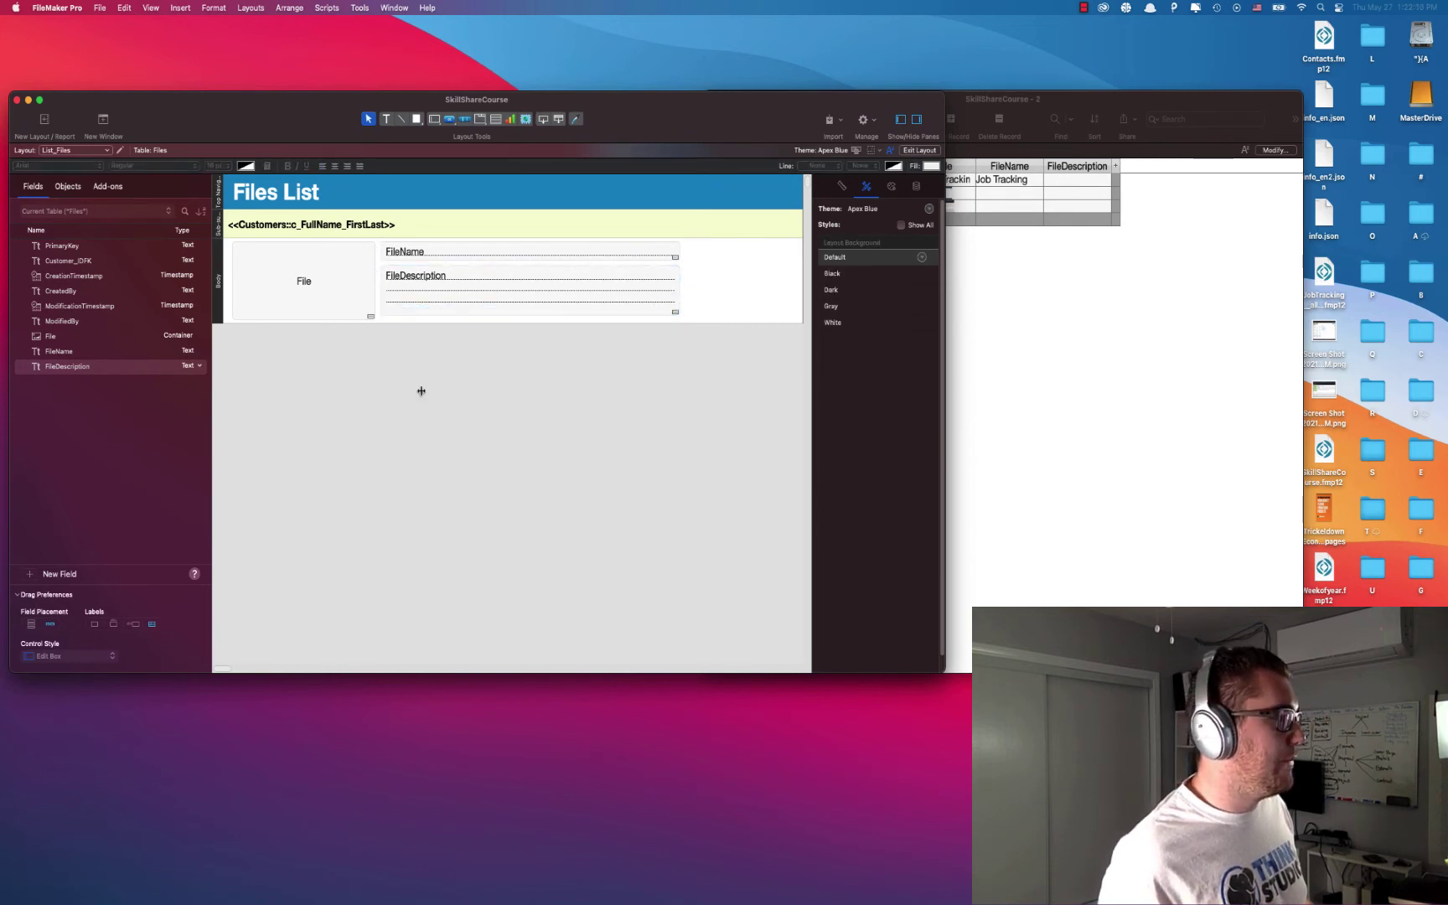
# Step: Extend FileDescription down to the lower edge of the File container and deepen the body part for space beneath the fields
pyautogui.click(413, 314)
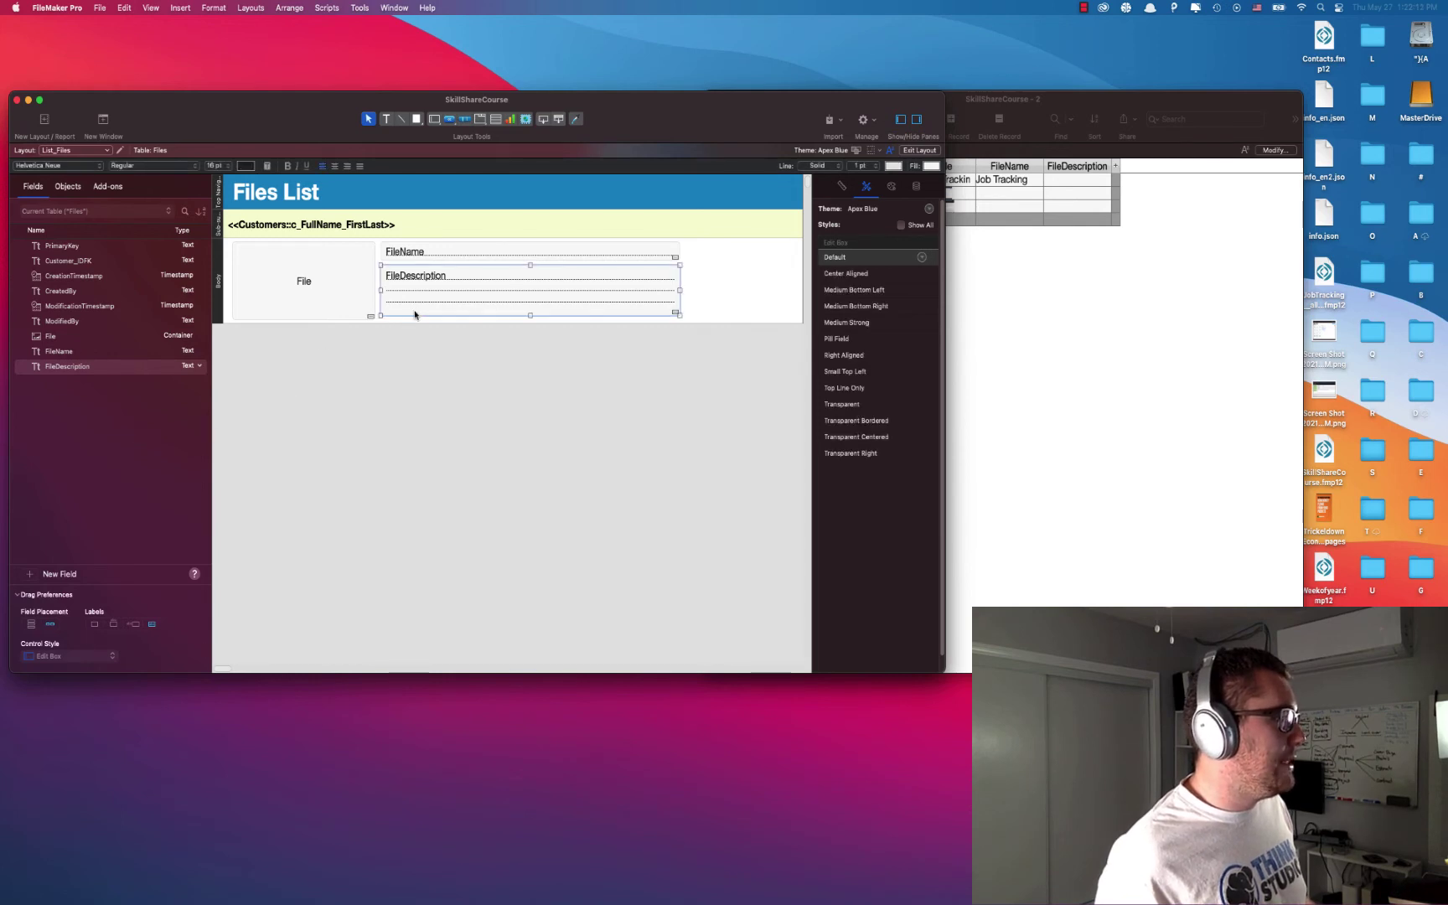
pyautogui.moveTo(533, 313); pyautogui.dragTo(533, 336)
pyautogui.click(531, 329)
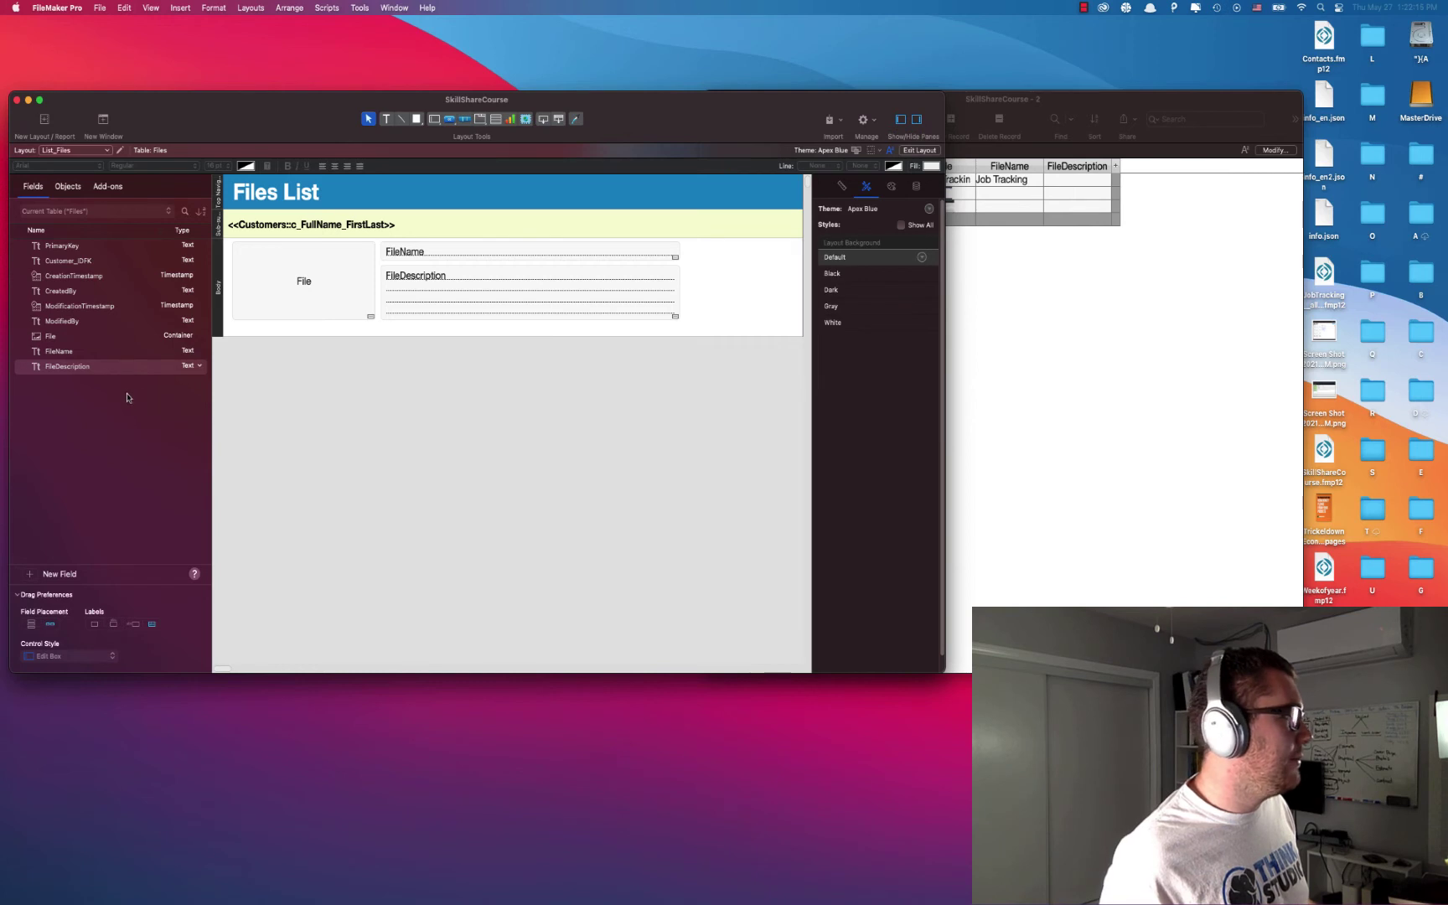
pyautogui.click(88, 365)
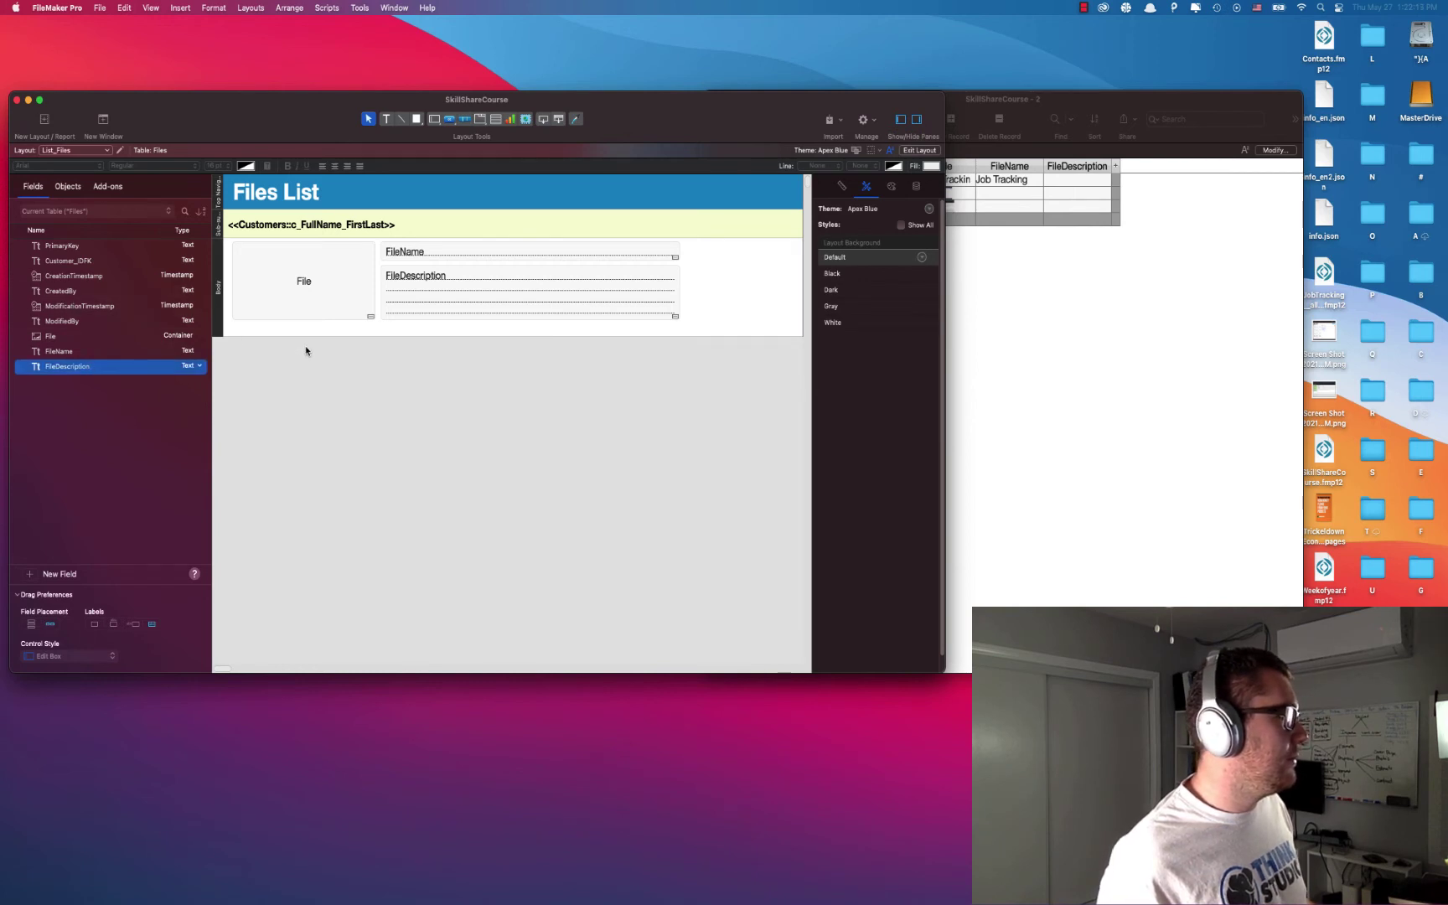
pyautogui.moveTo(309, 336); pyautogui.dragTo(310, 342)
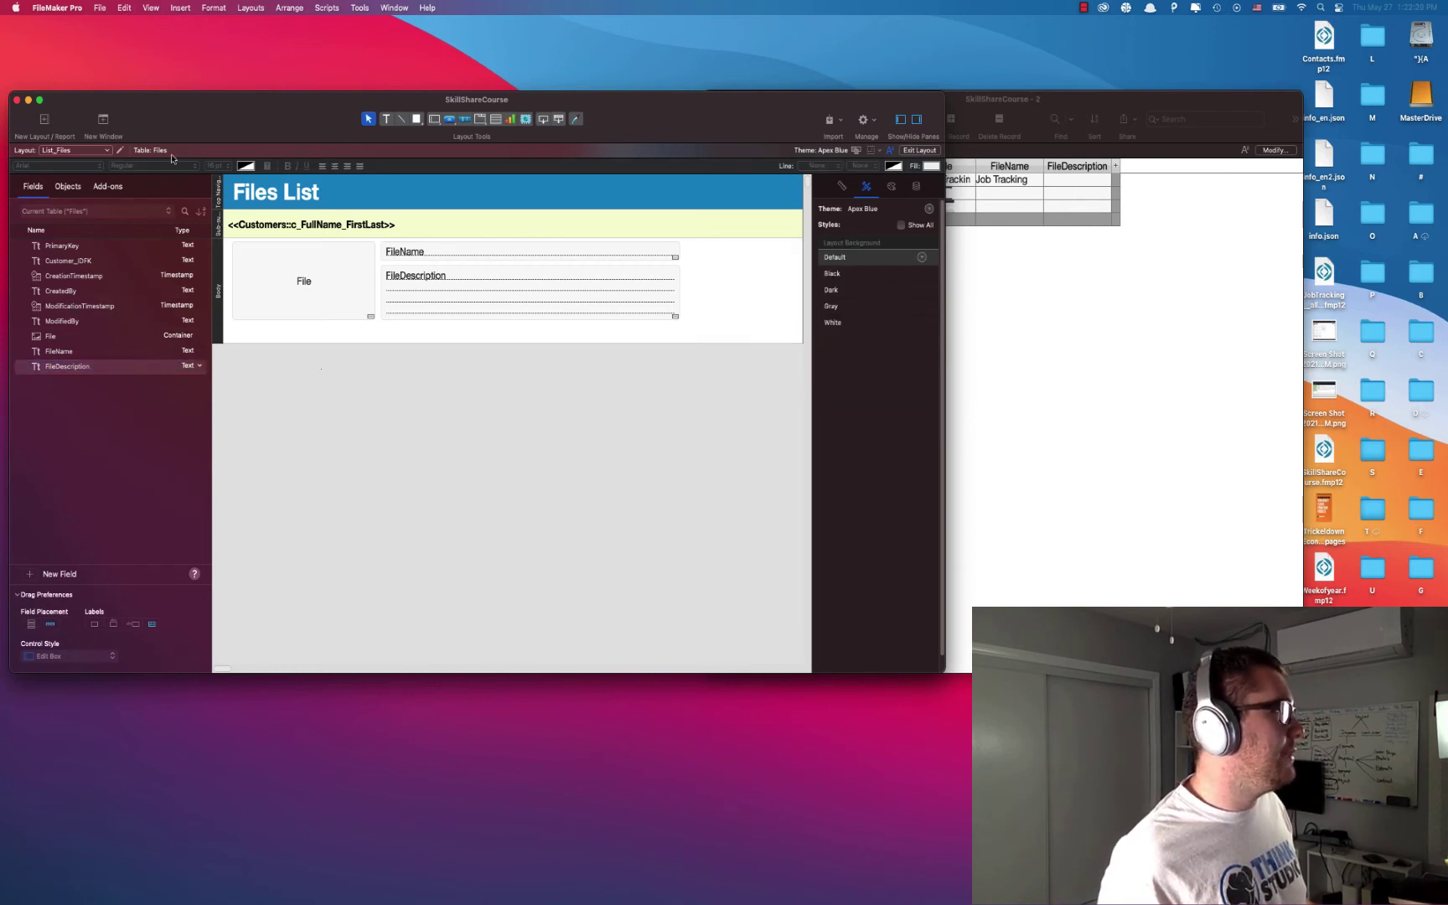
# Step: Insert the CreationTimestamp merge field from the Files table and place it under the File container in the body
pyautogui.click(178, 8)
pyautogui.click(202, 363)
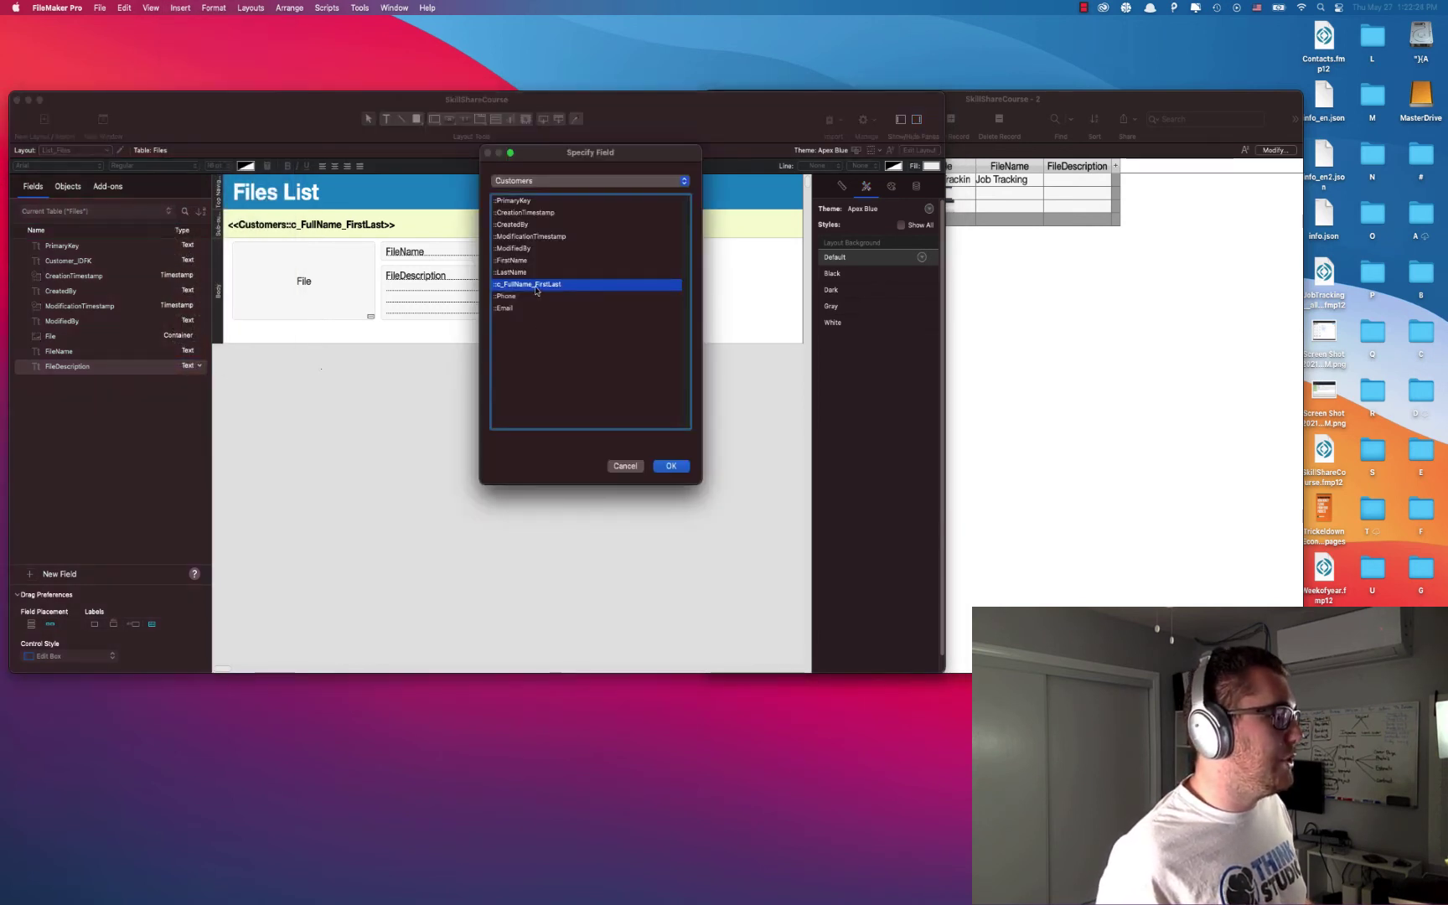
pyautogui.click(525, 183)
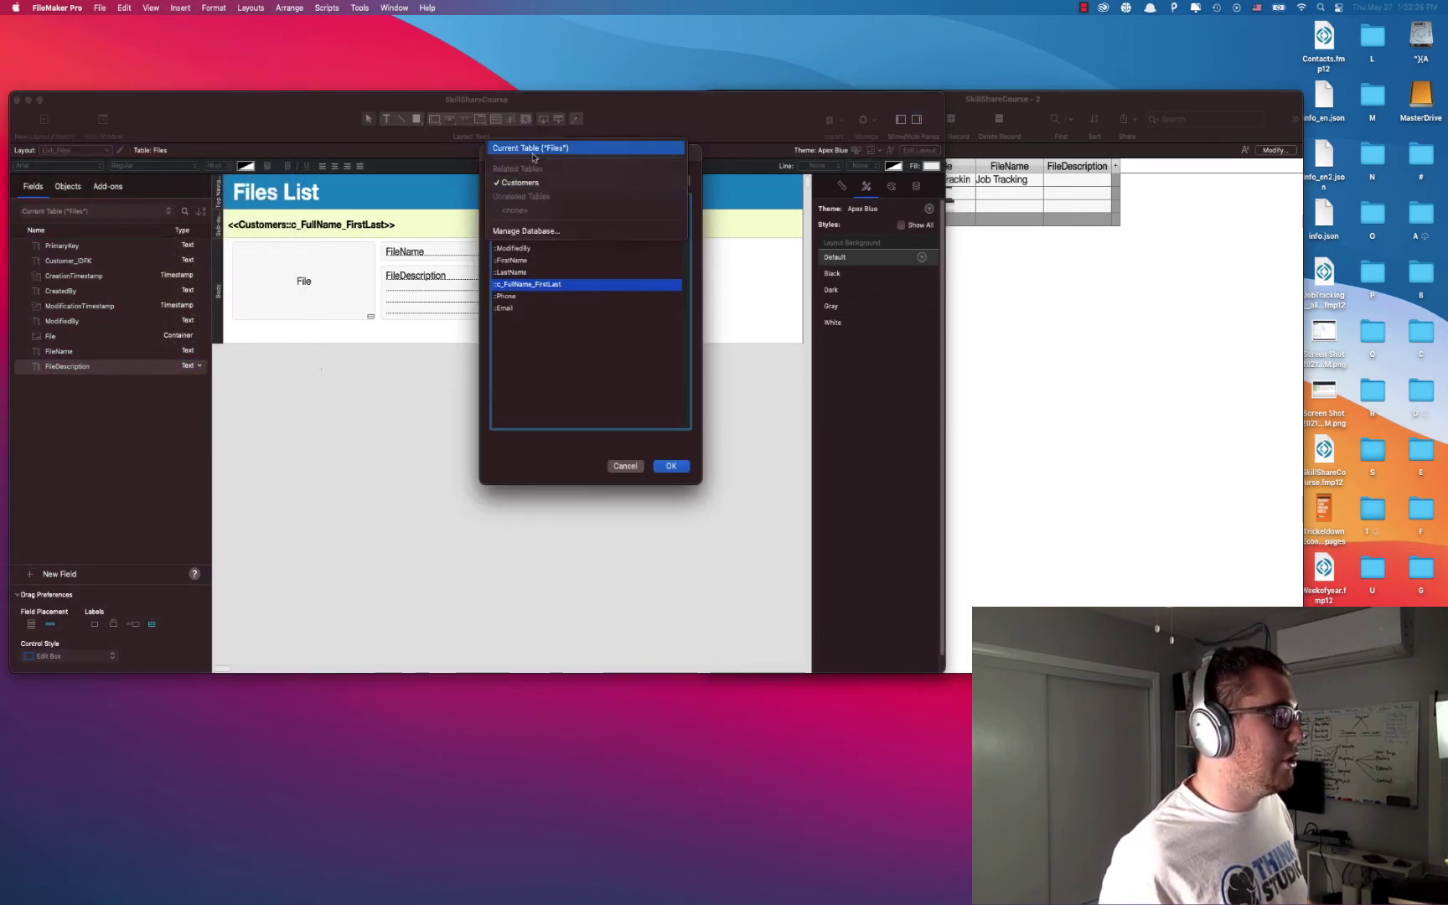
pyautogui.click(533, 156)
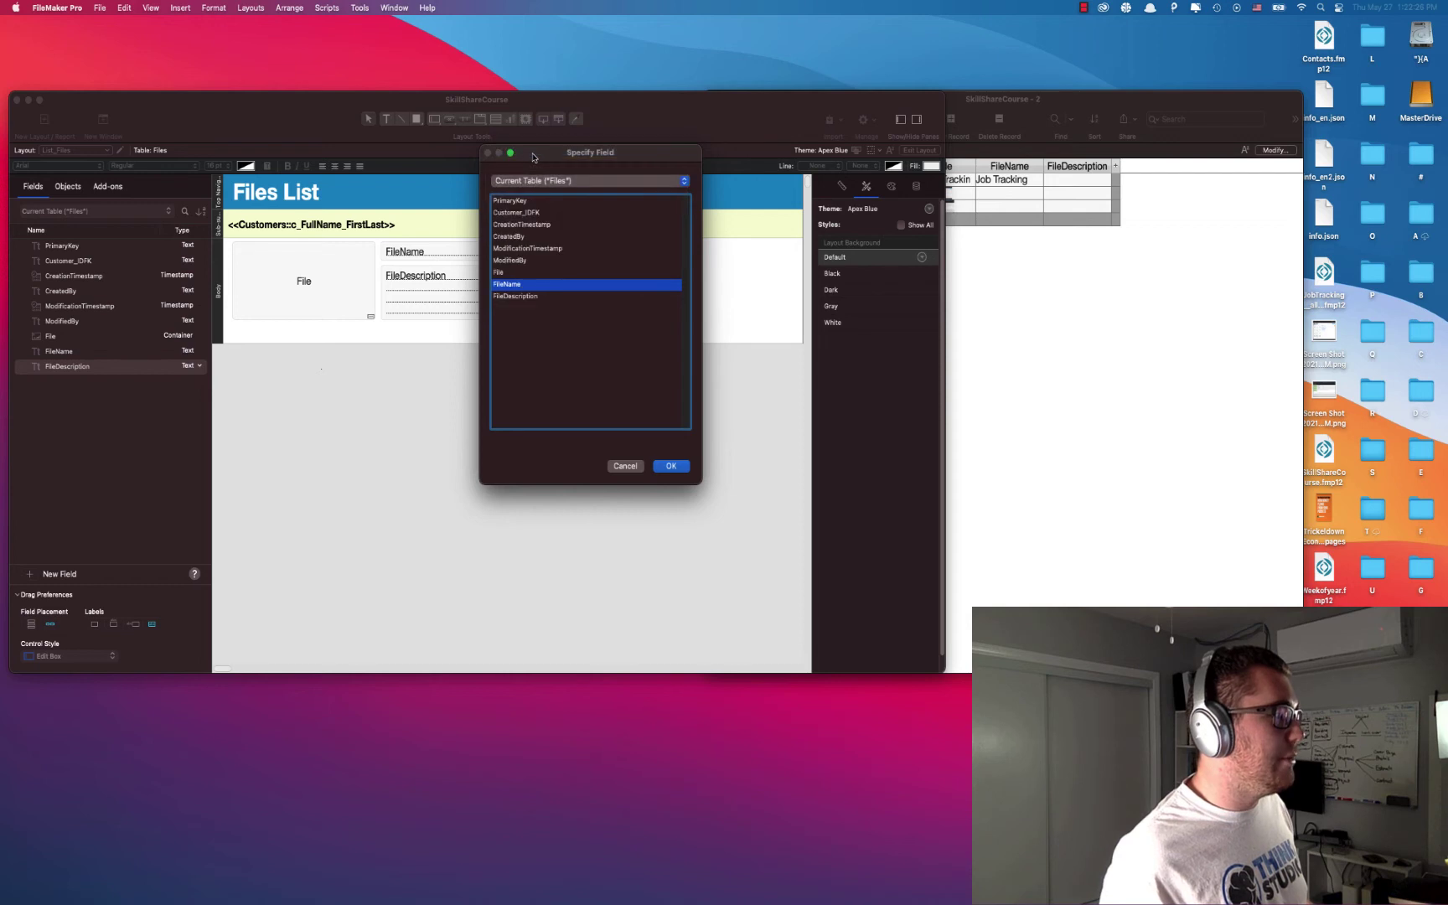
pyautogui.doubleClick(514, 225)
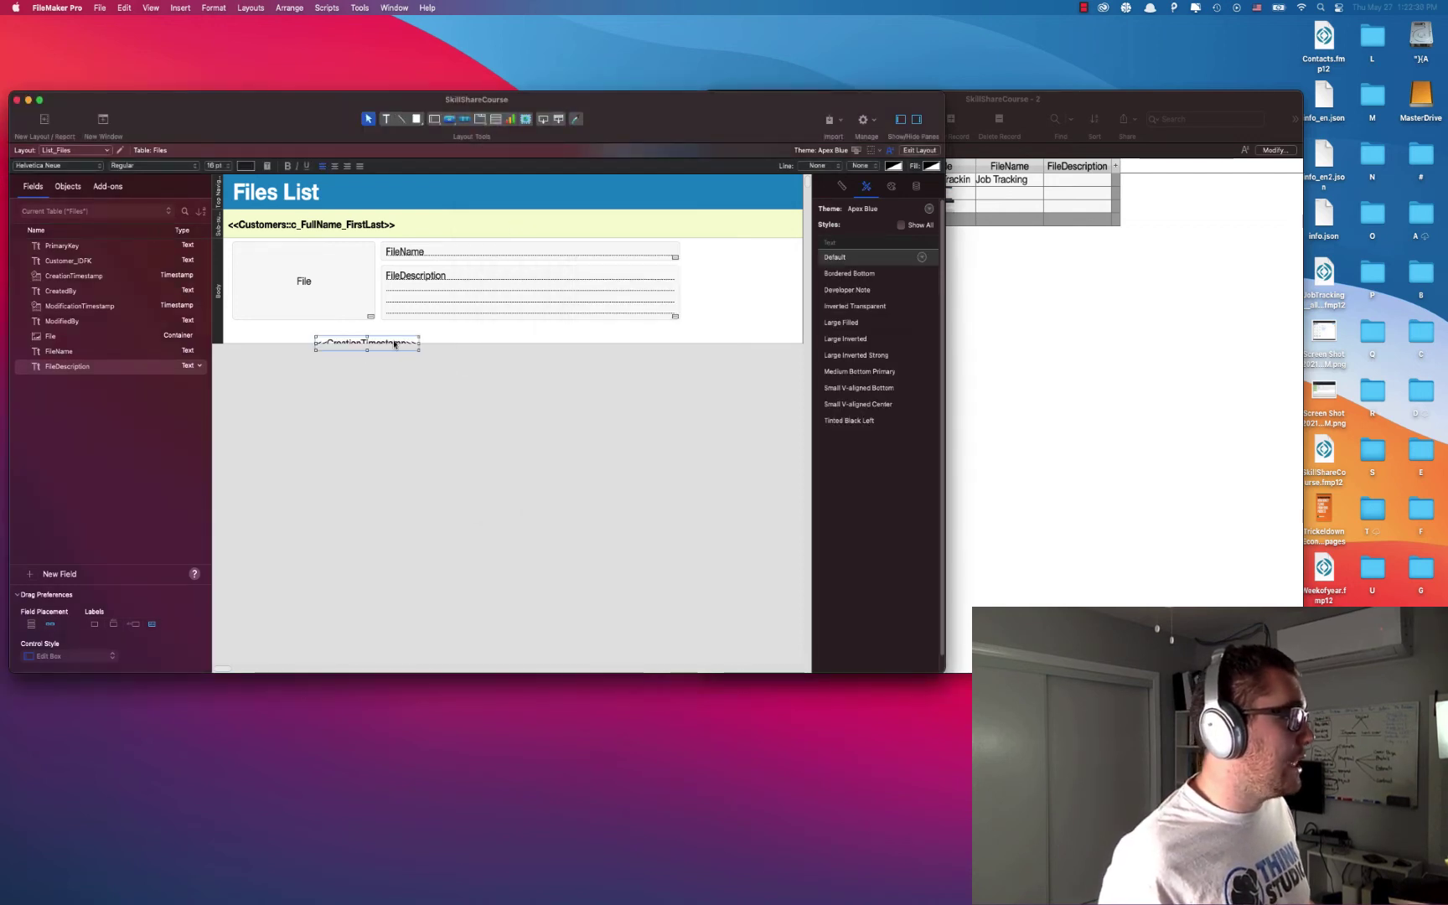
pyautogui.moveTo(395, 344); pyautogui.dragTo(311, 337)
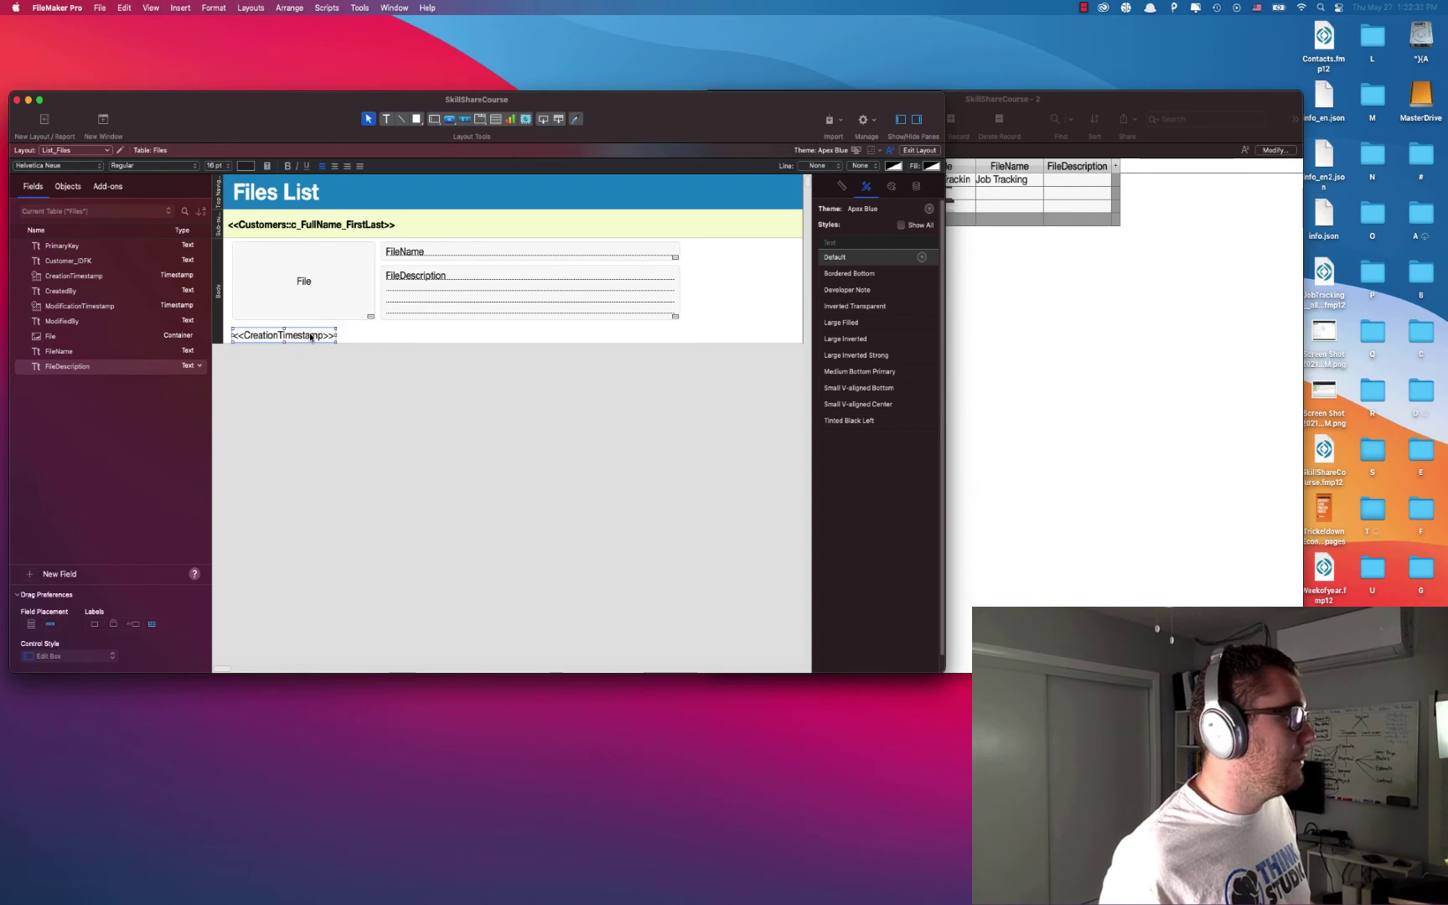
# Step: Insert the CreatedBy merge field from the Files table and place it level with the CreationTimestamp text in the body
pyautogui.click(437, 340)
pyautogui.click(177, 8)
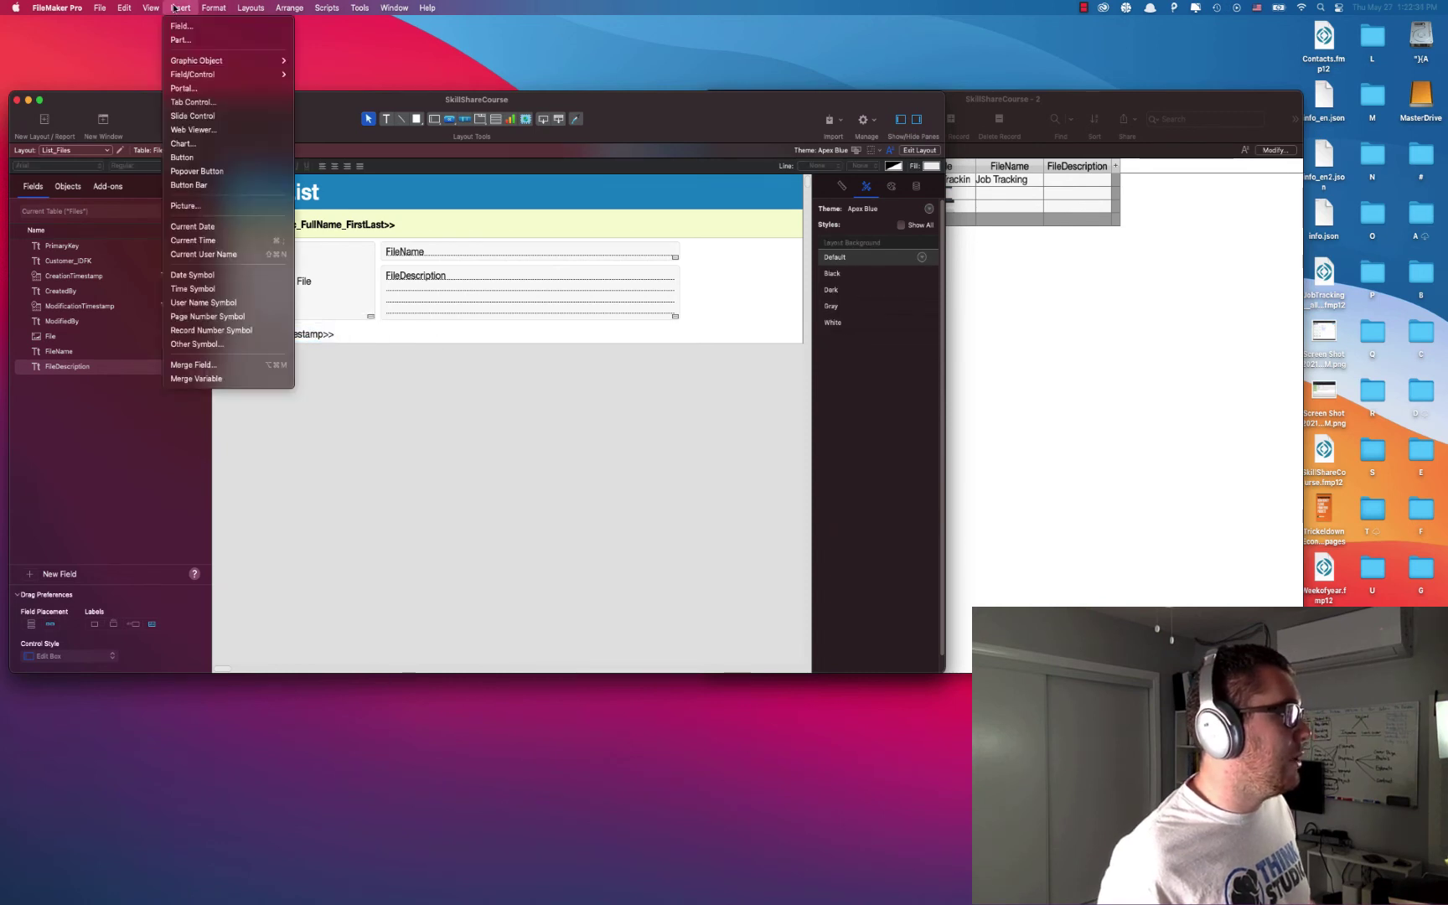
pyautogui.click(196, 363)
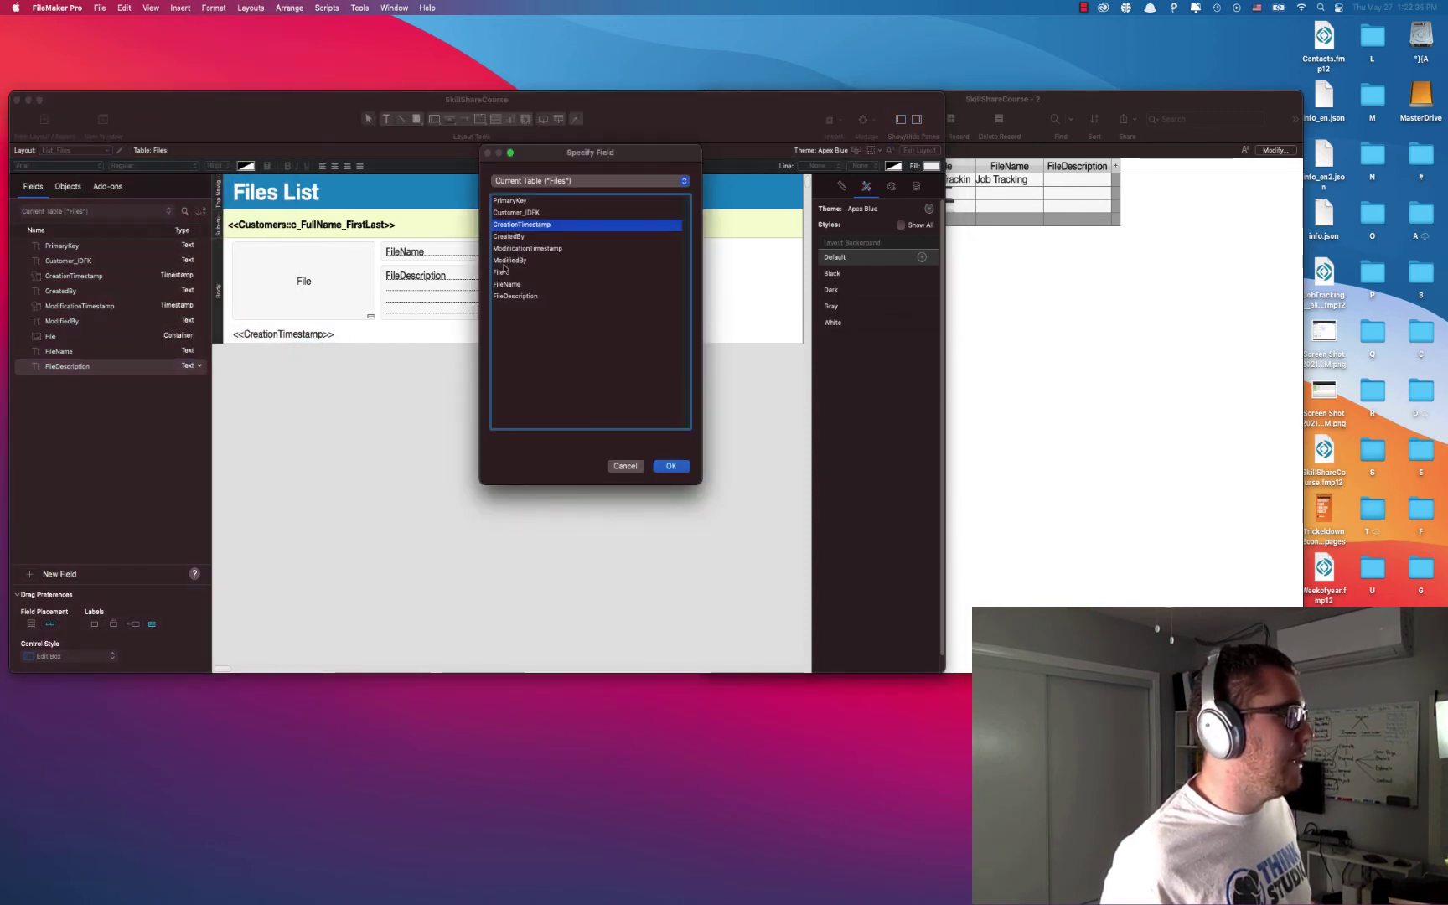
pyautogui.doubleClick(530, 236)
pyautogui.click(490, 338)
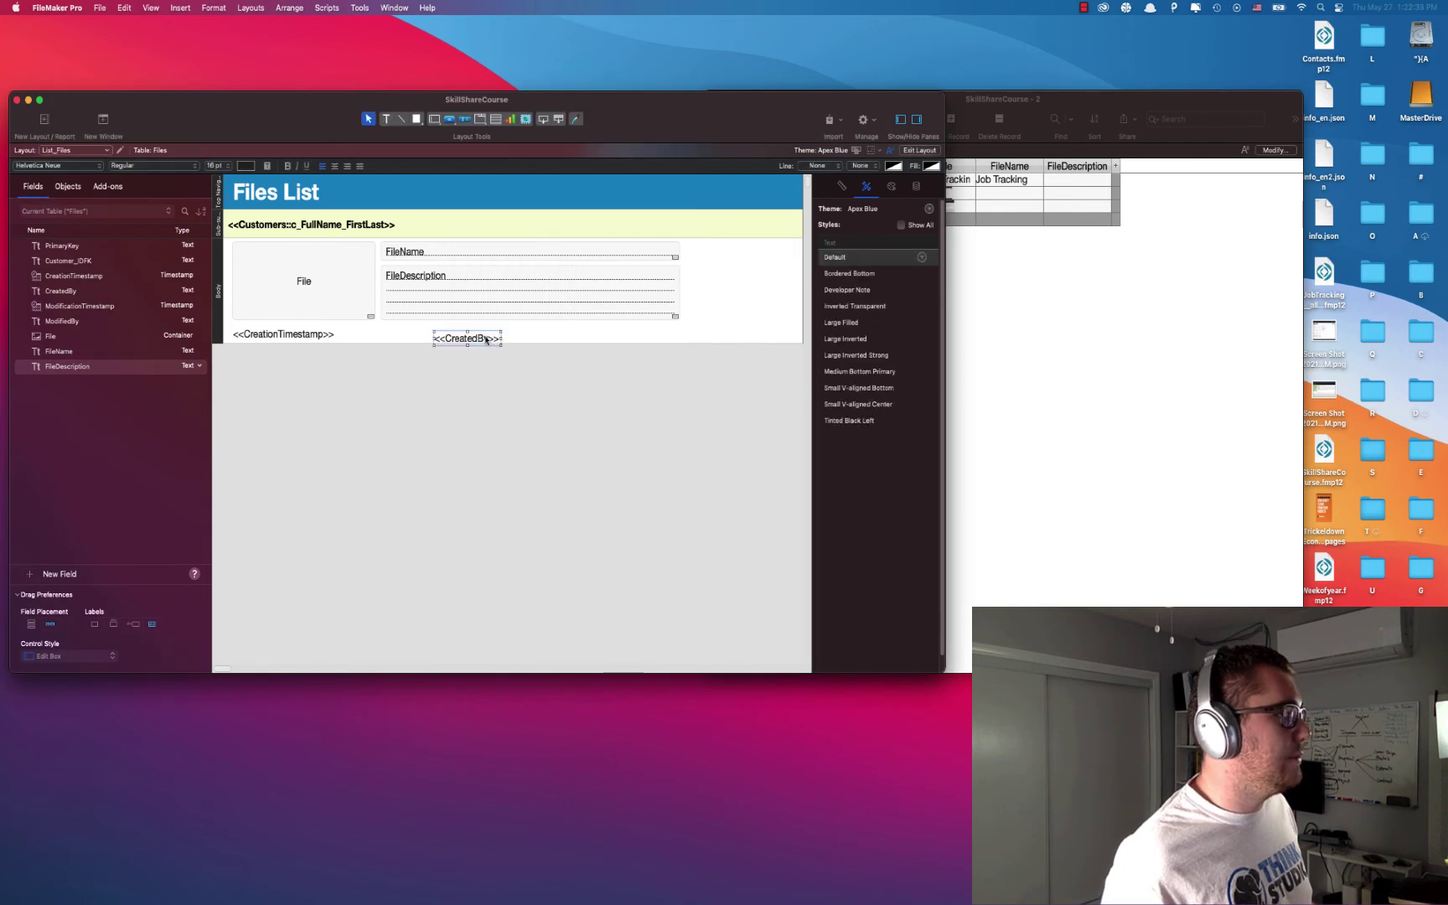
pyautogui.moveTo(490, 339); pyautogui.dragTo(486, 334)
# Step: Prefix the CreatedBy merge field with the label "Created By:" and the CreationTimestamp merge field with "Creation At:"
pyautogui.click(439, 333)
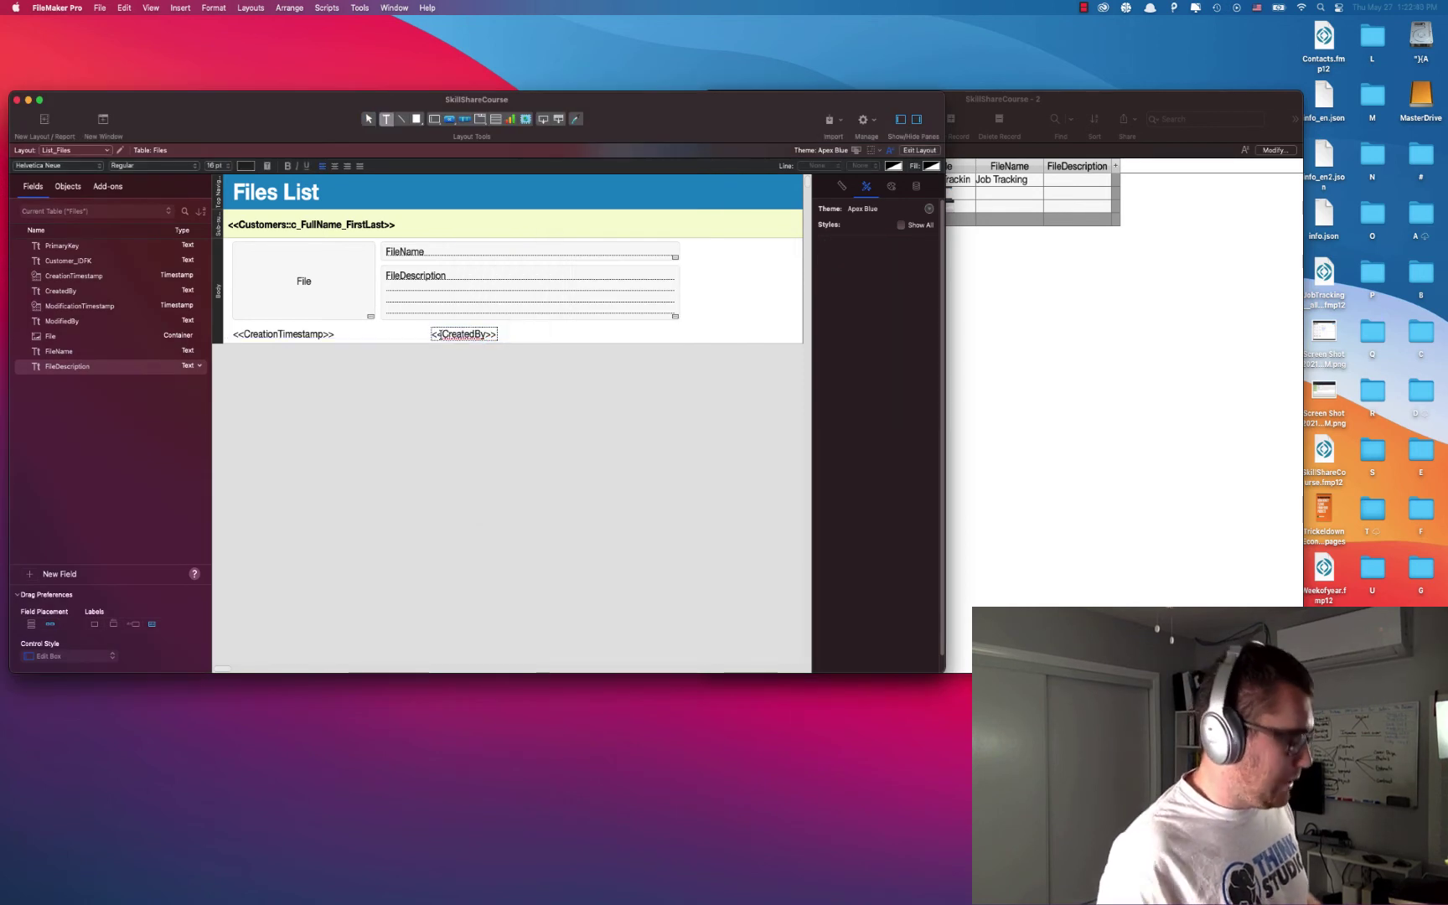
pyautogui.write('Created By:')
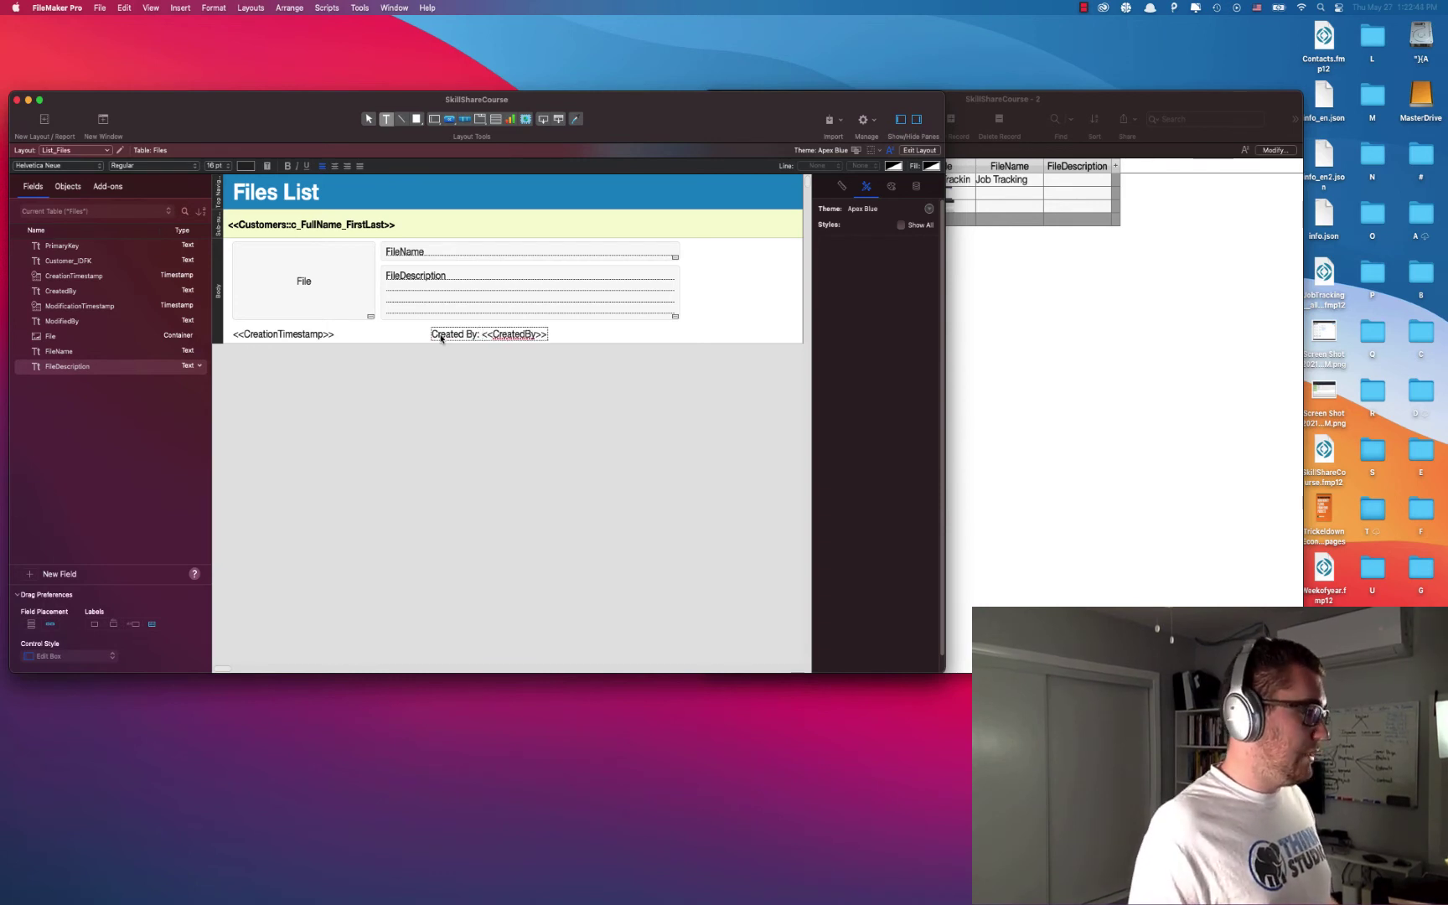
pyautogui.click(282, 336)
pyautogui.click(283, 339)
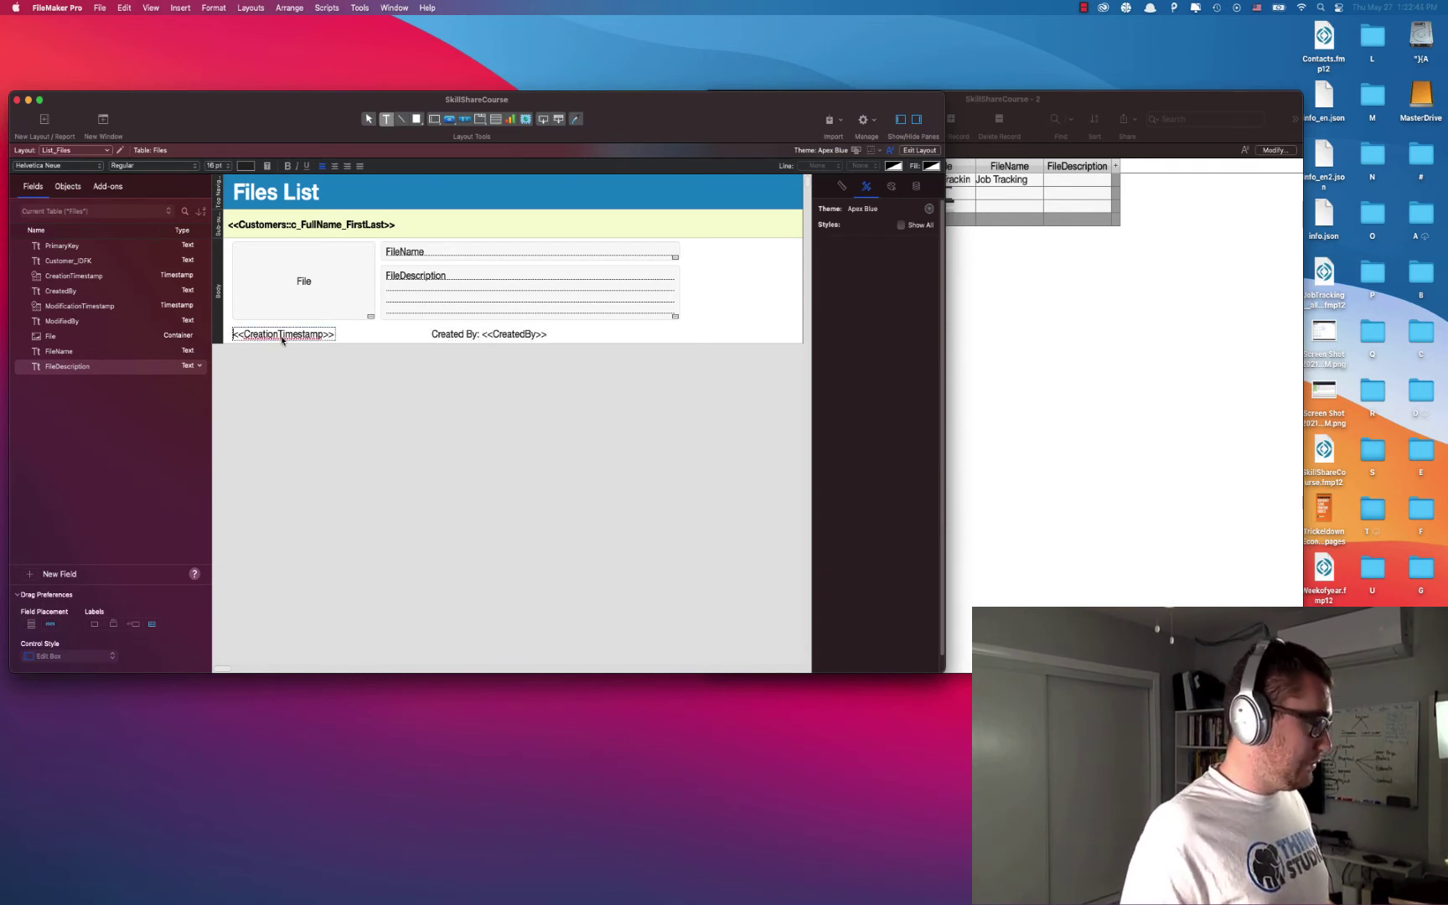
pyautogui.write('Creation')
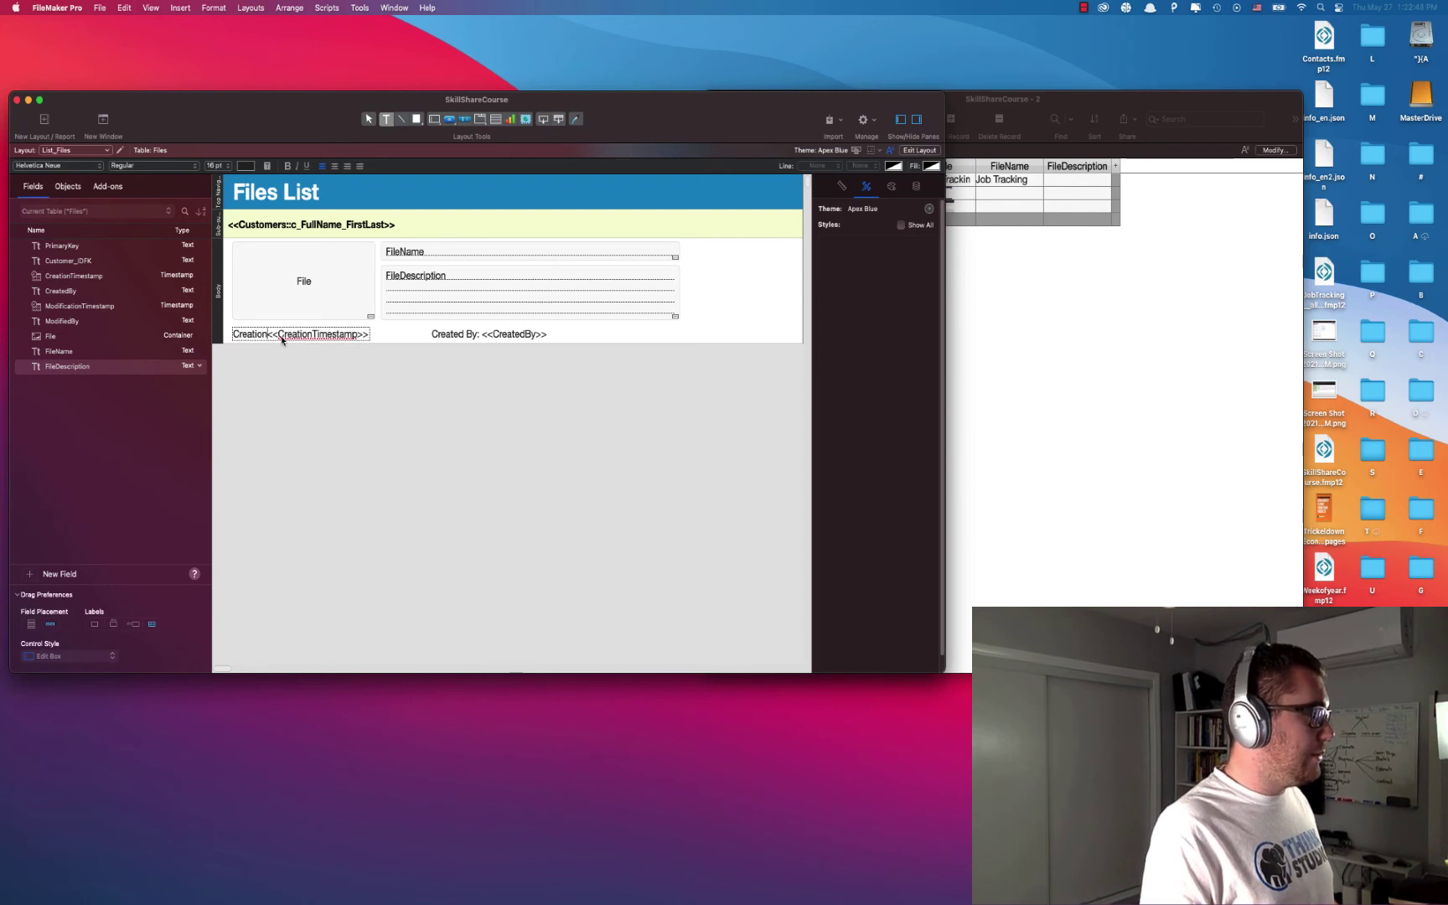
pyautogui.write(' At:')
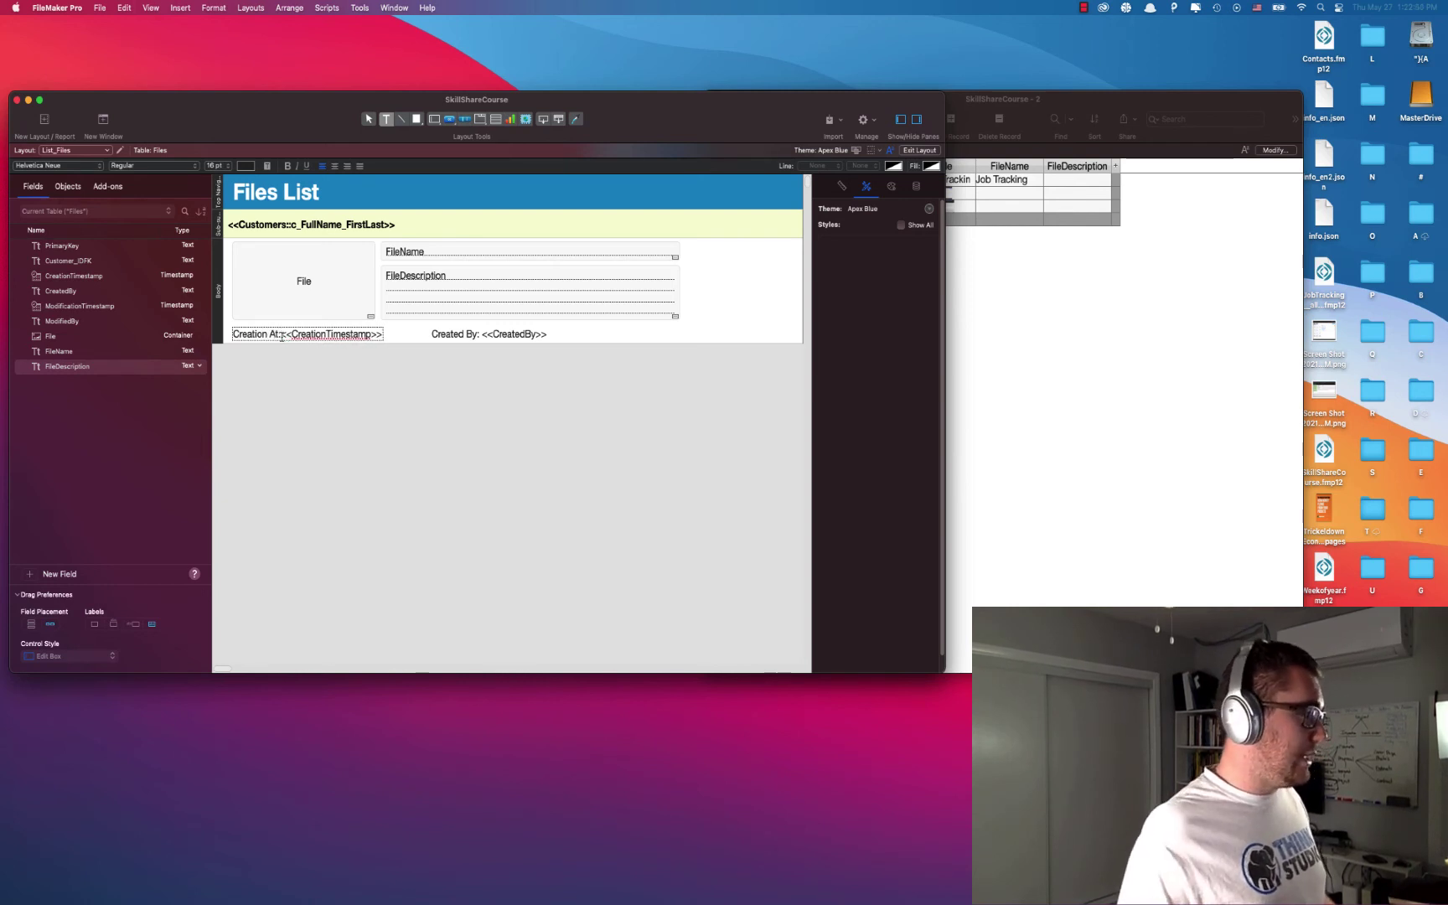
pyautogui.press('Escape')
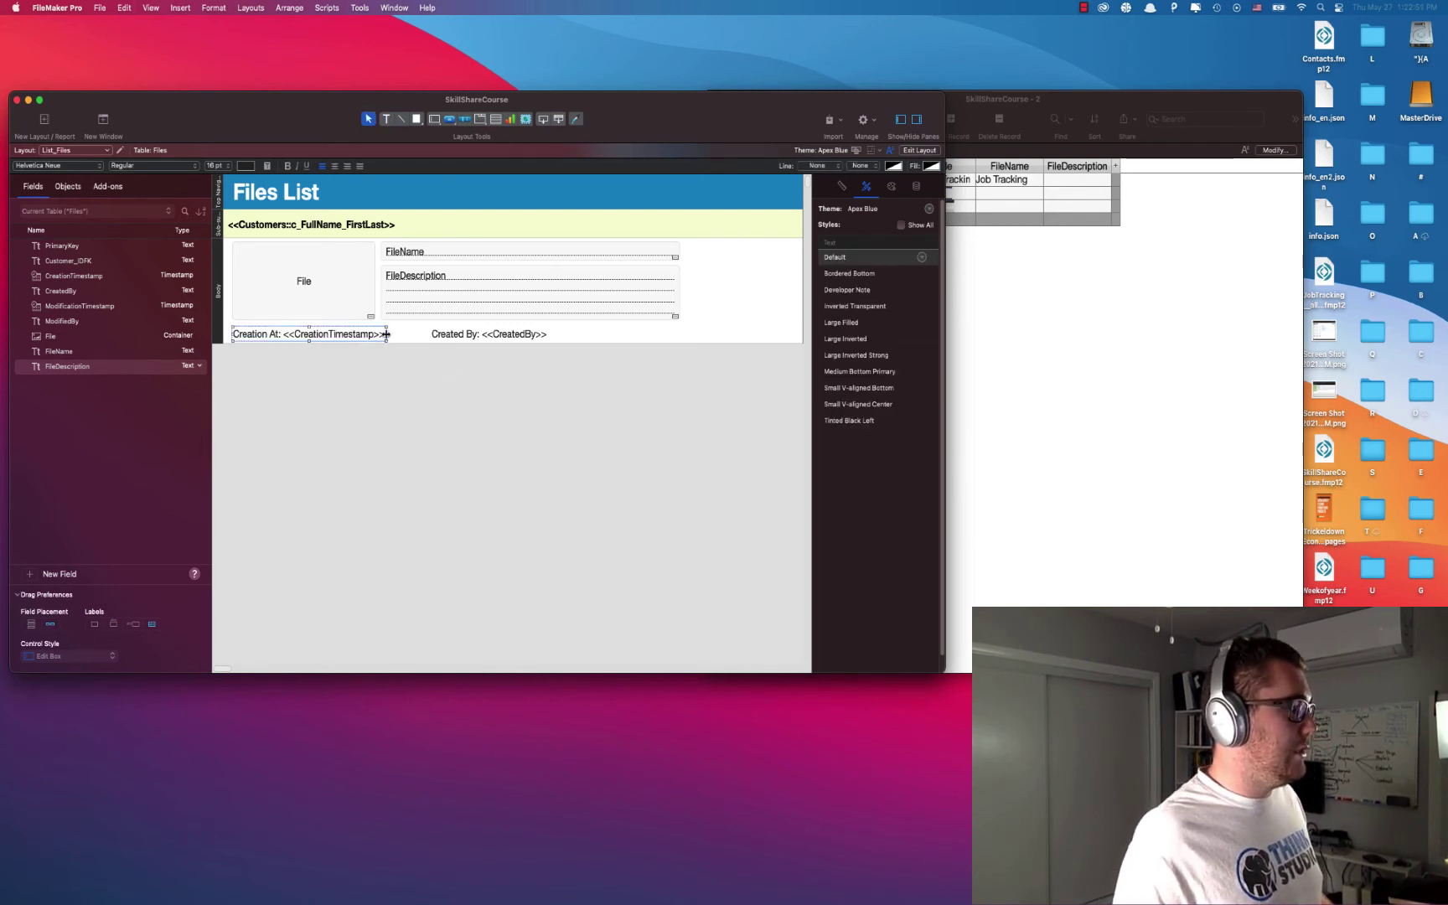
# Step: Widen the Creation At text to meet the Created By text, and extend the Created By text box well beyond its content
pyautogui.moveTo(386, 333); pyautogui.dragTo(432, 333)
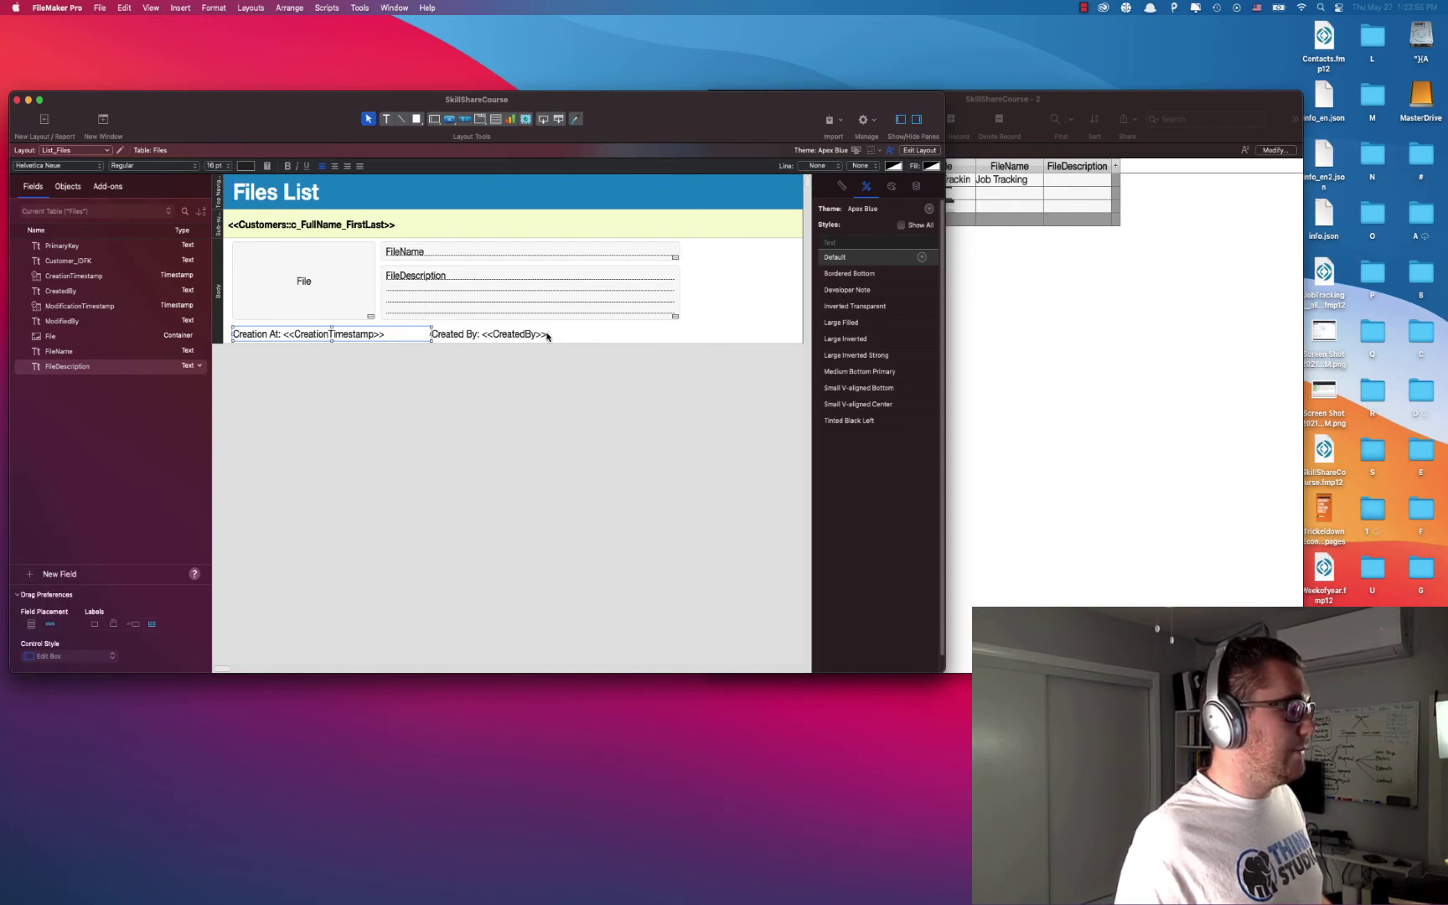
pyautogui.click(546, 334)
pyautogui.moveTo(549, 333); pyautogui.dragTo(657, 334)
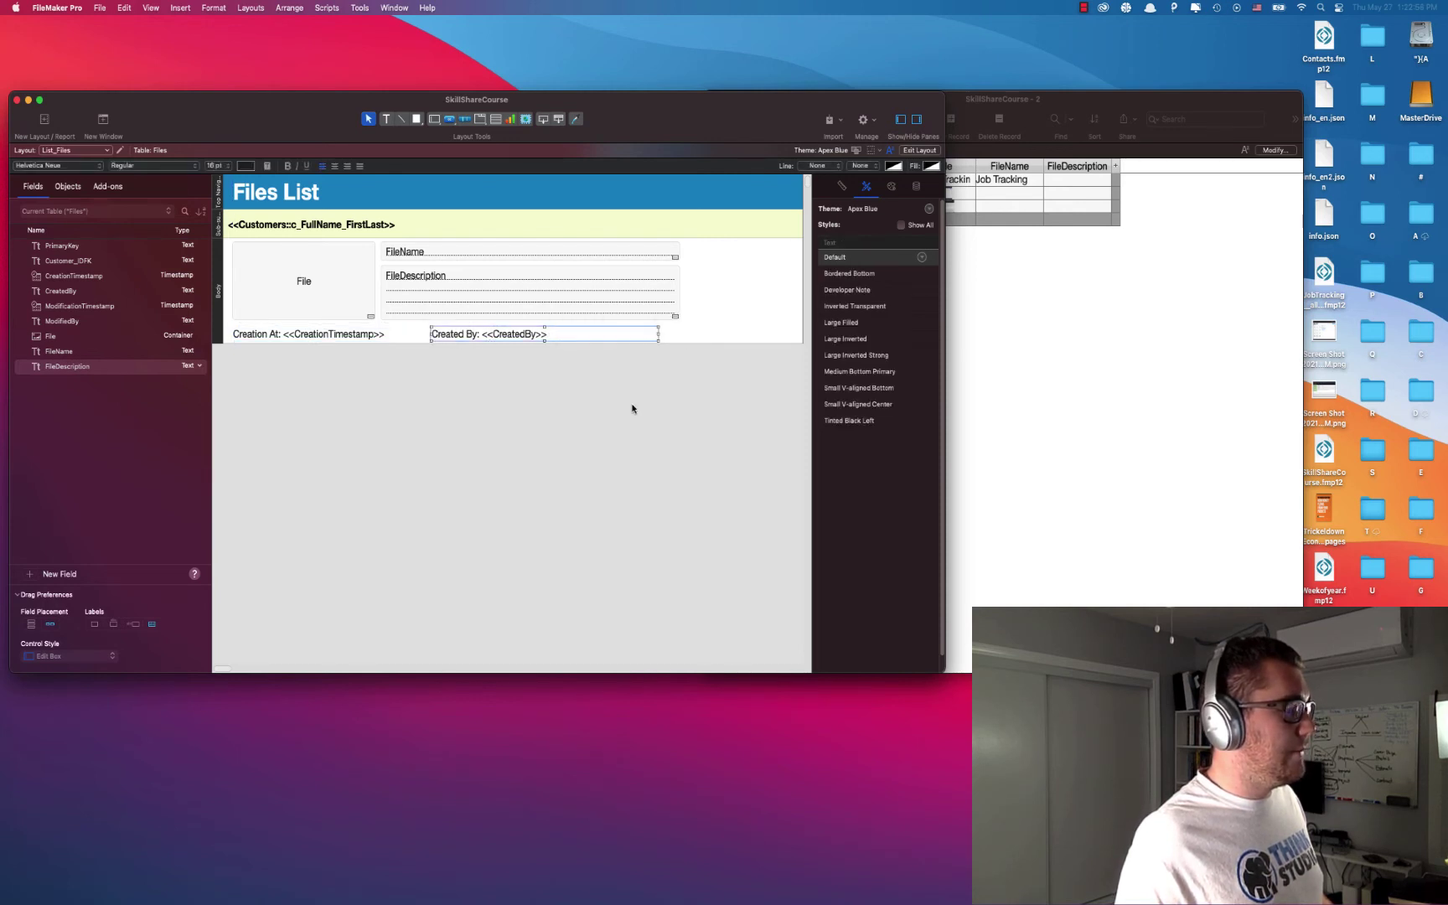
pyautogui.click(654, 410)
pyautogui.click(449, 119)
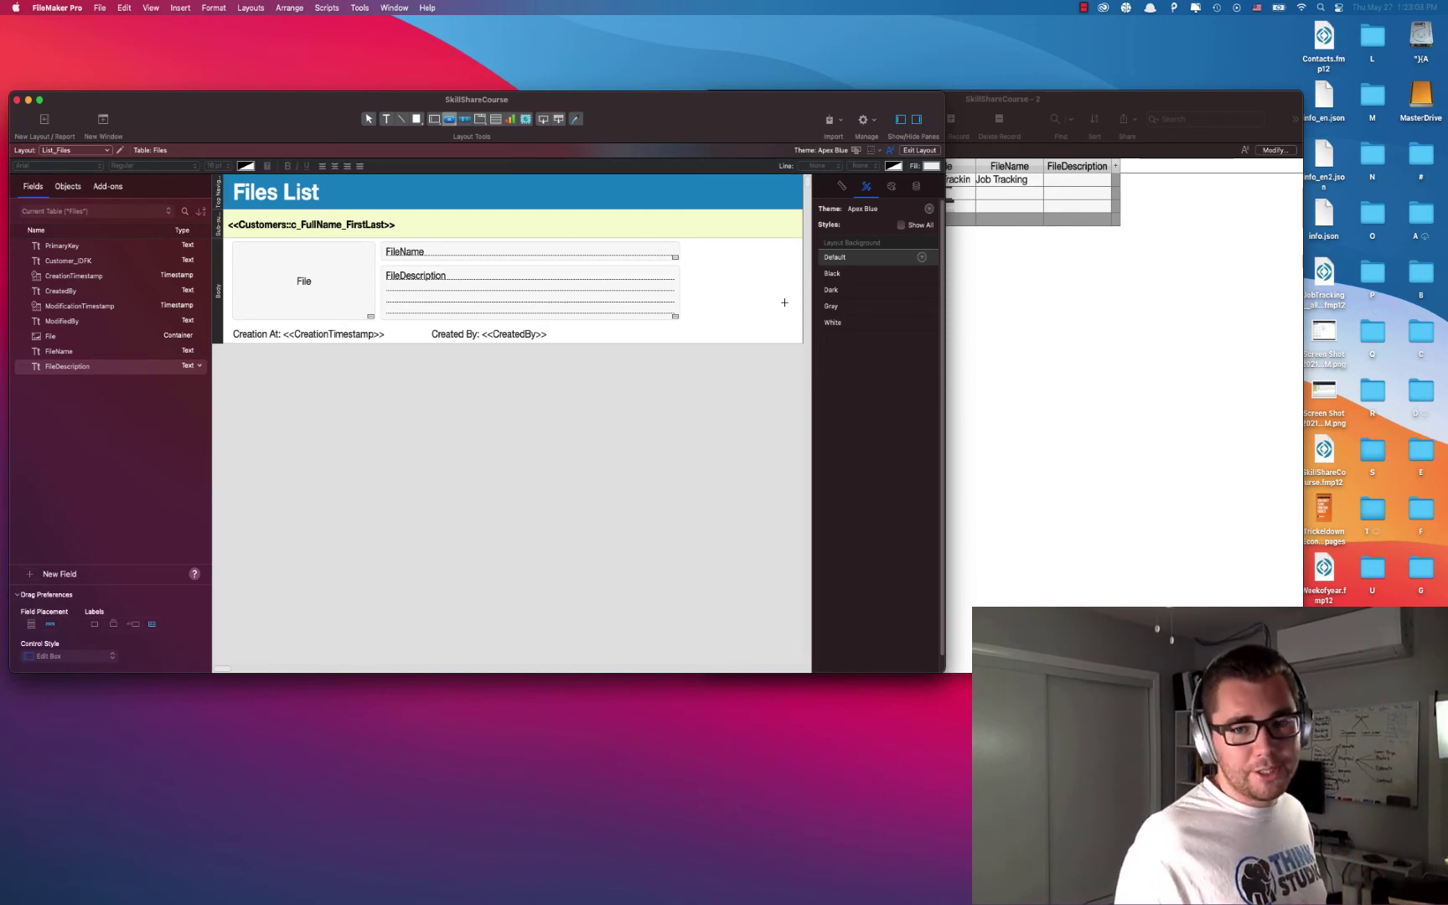
pyautogui.click(386, 120)
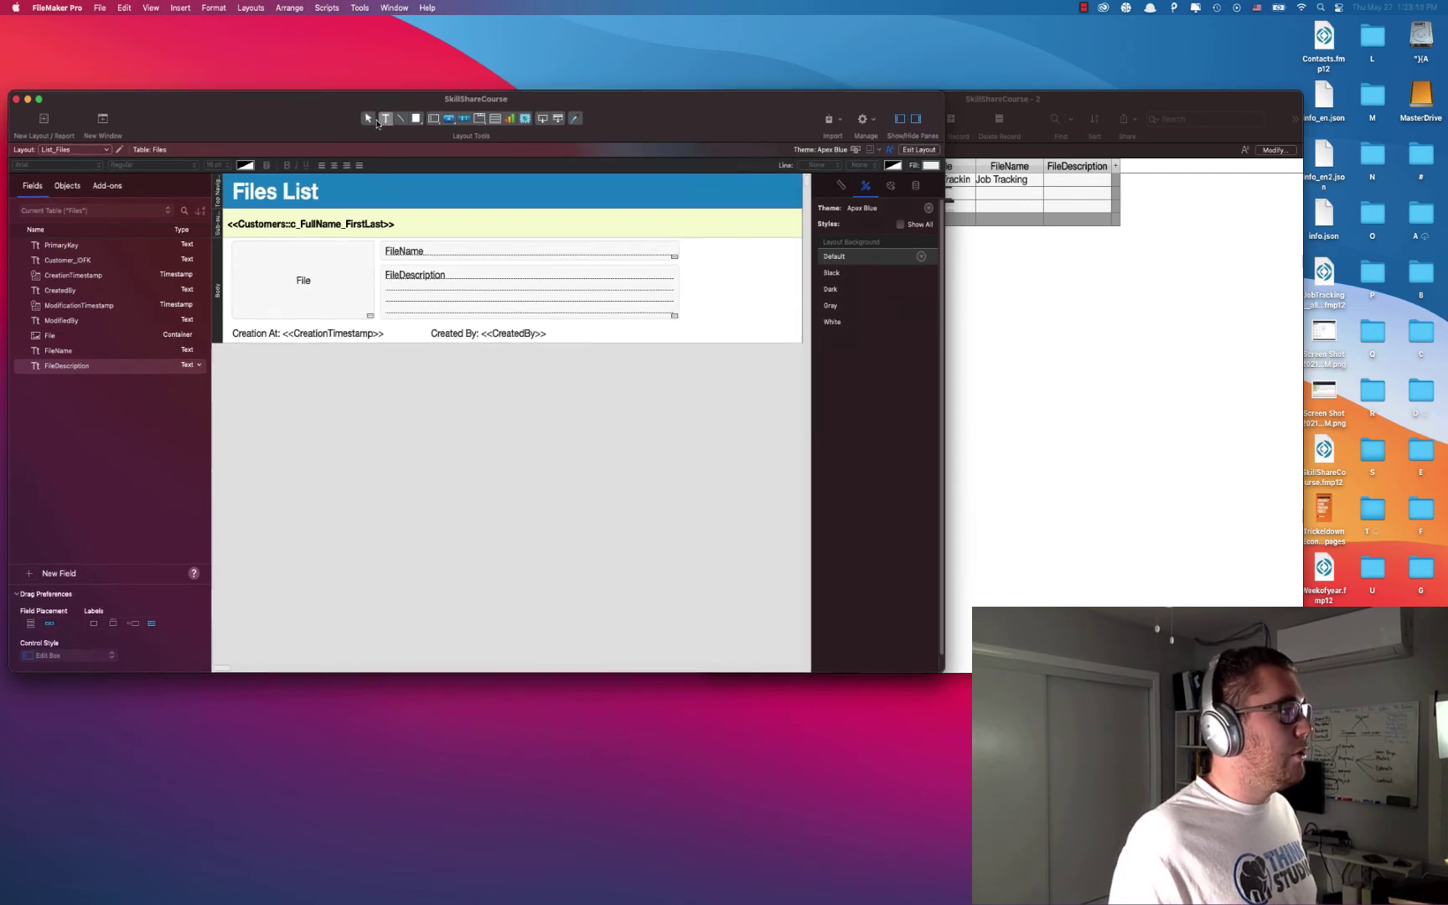
pyautogui.click(372, 120)
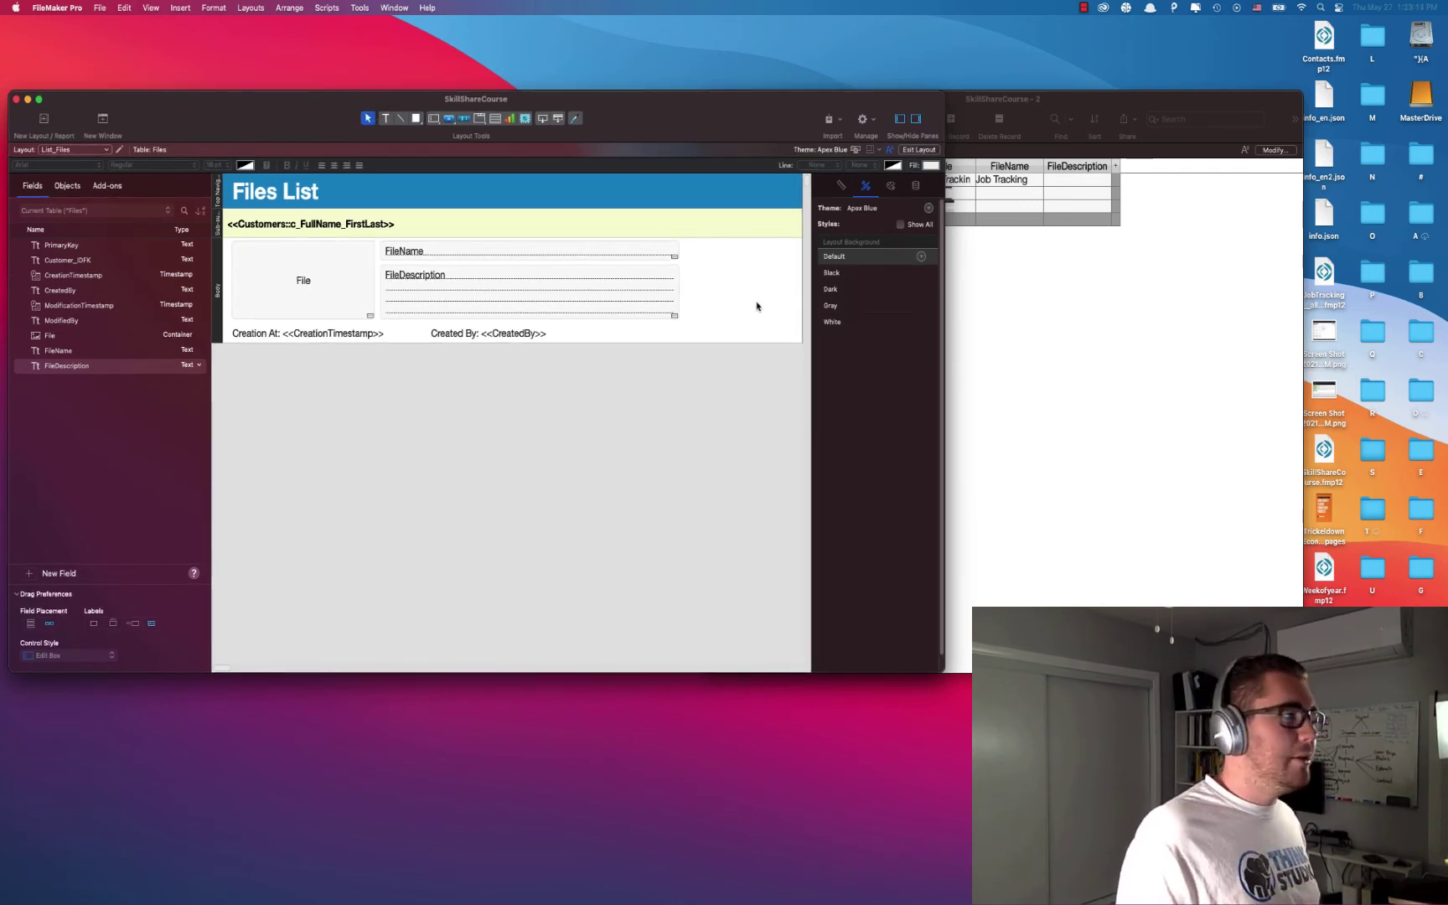
# Step: Format the customer full name merge field in the sub-summary part as light blue, underlined text
pyautogui.click(355, 225)
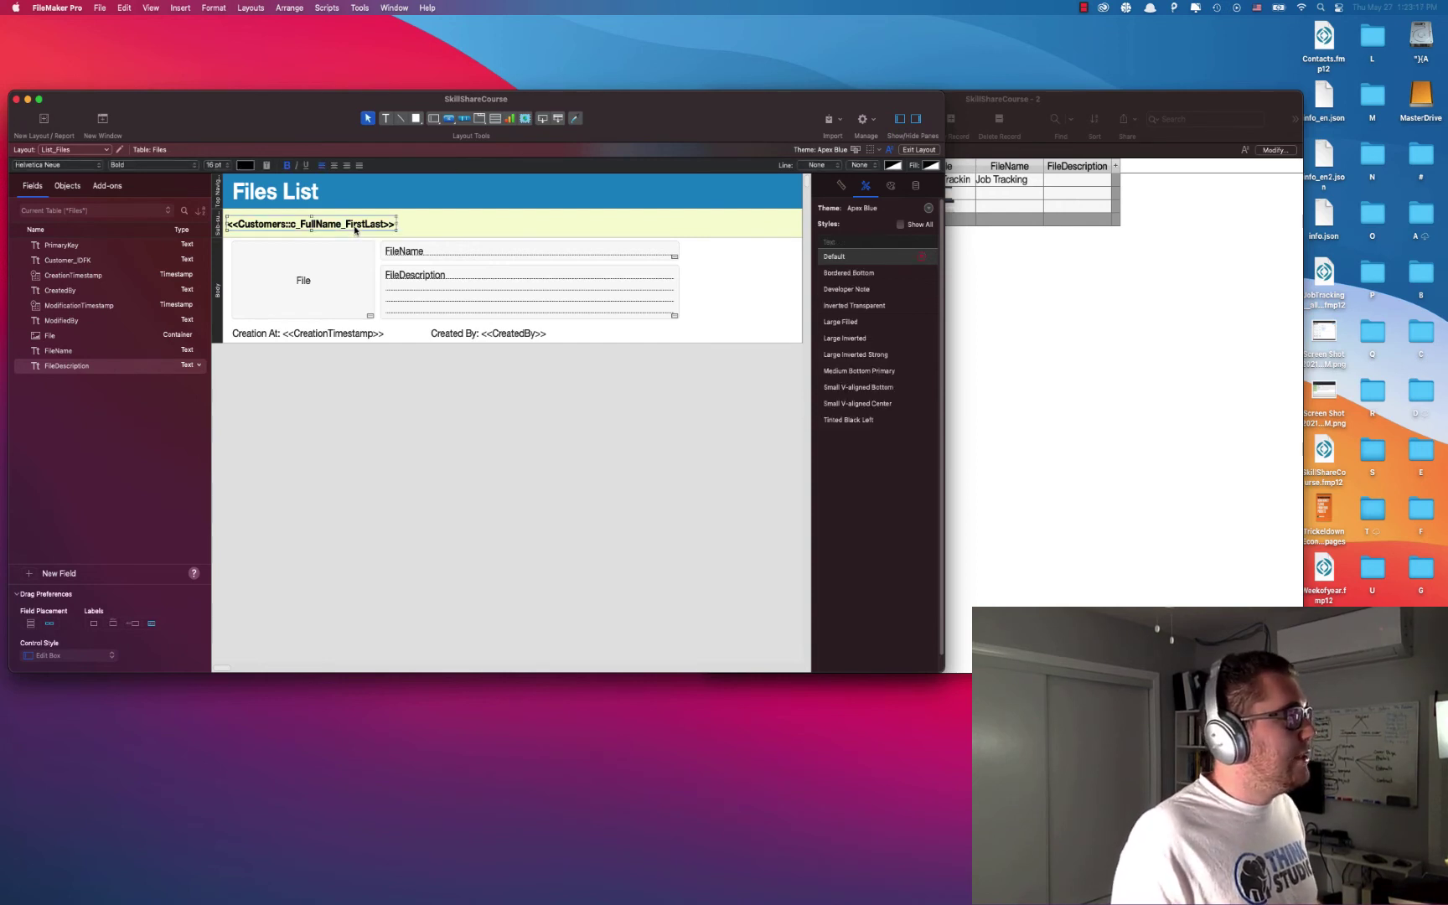
pyautogui.click(242, 166)
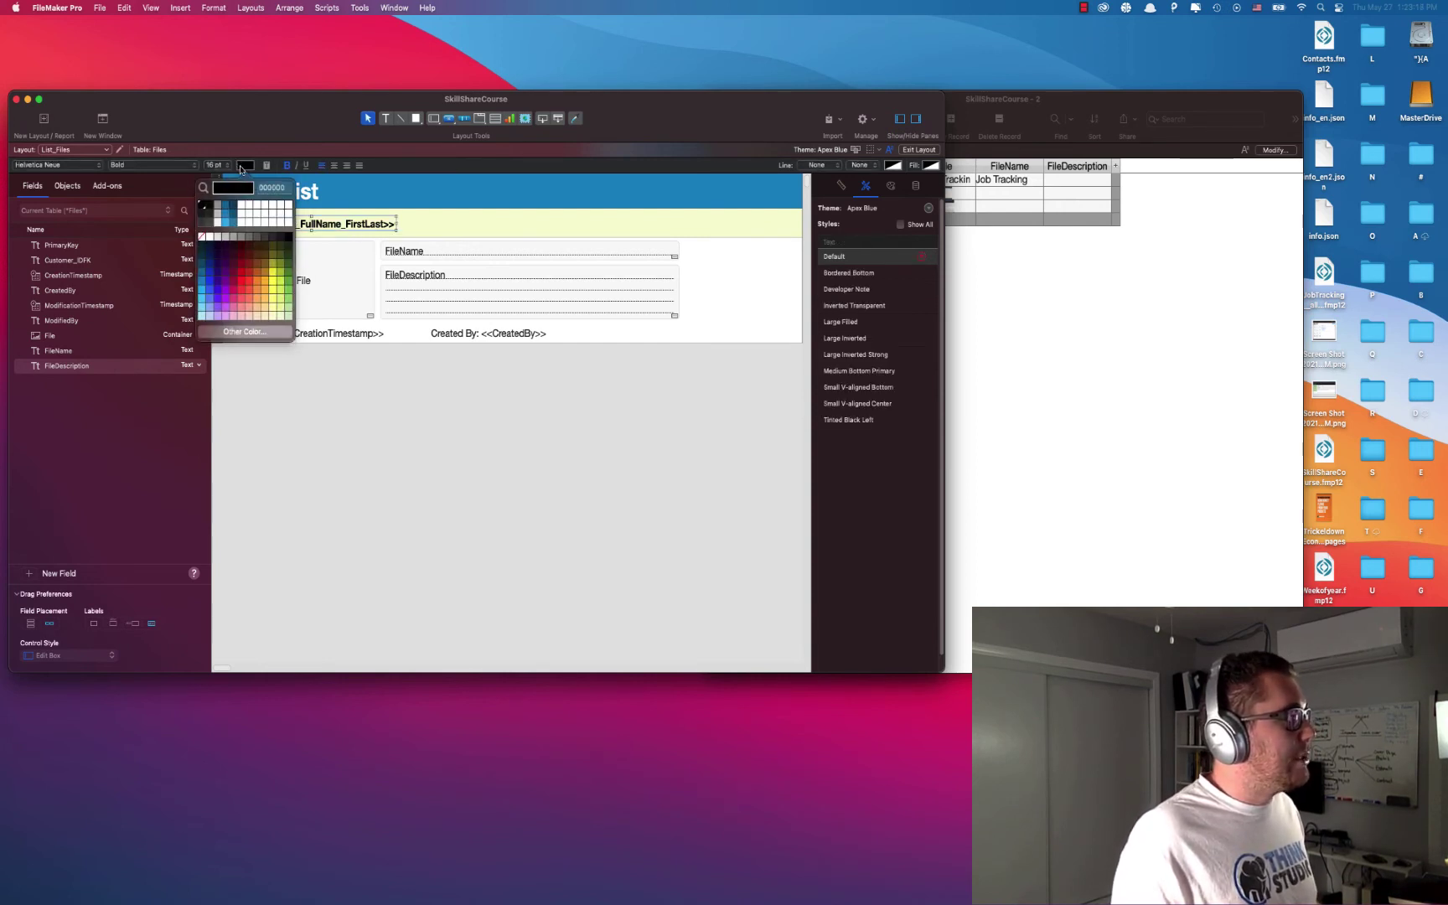
pyautogui.click(227, 208)
pyautogui.click(245, 166)
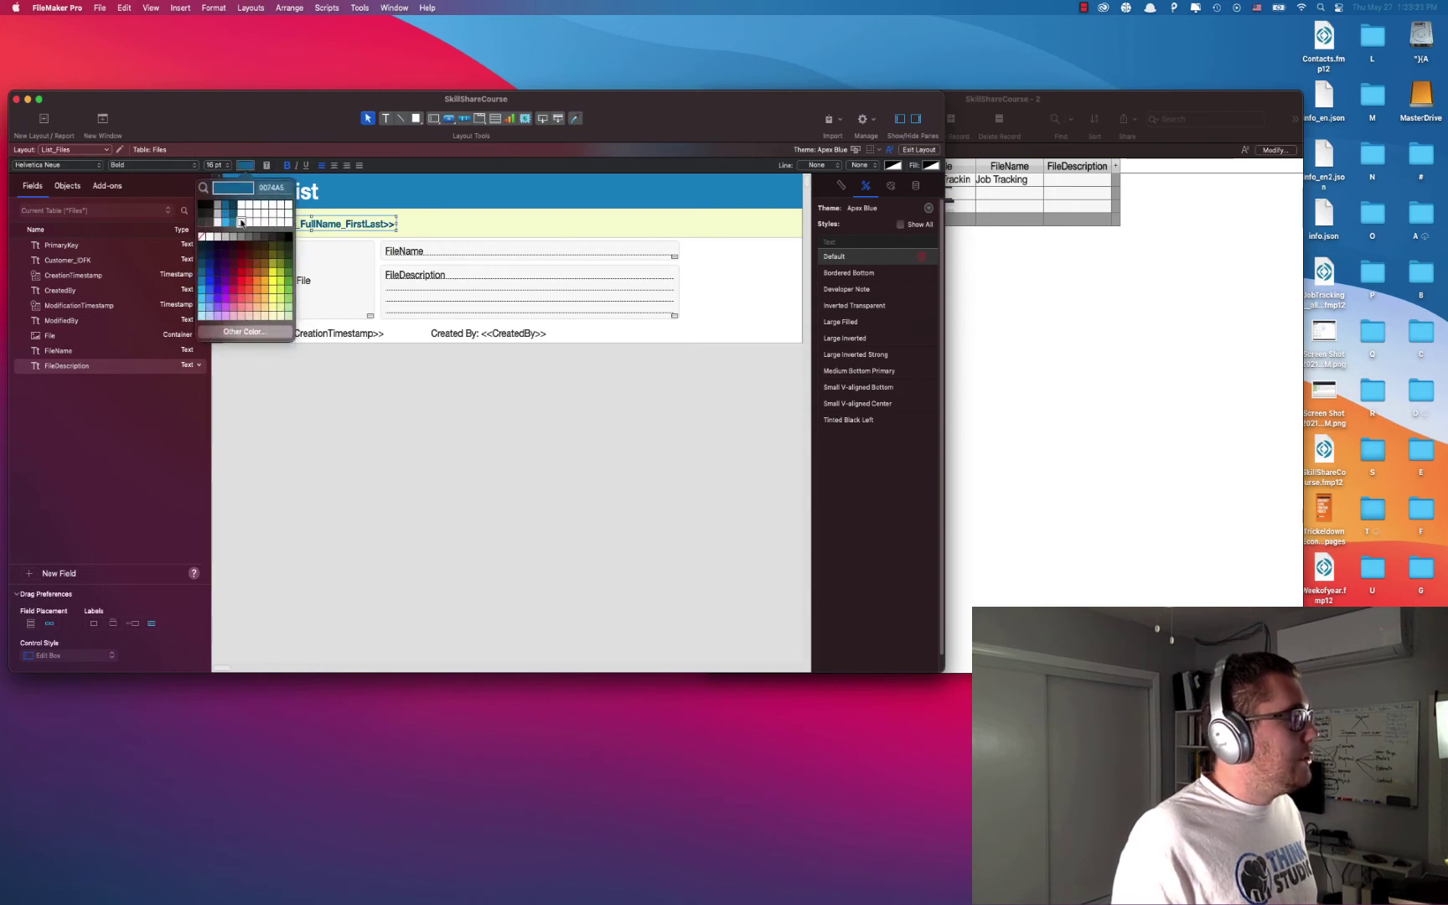
pyautogui.click(227, 226)
pyautogui.click(305, 168)
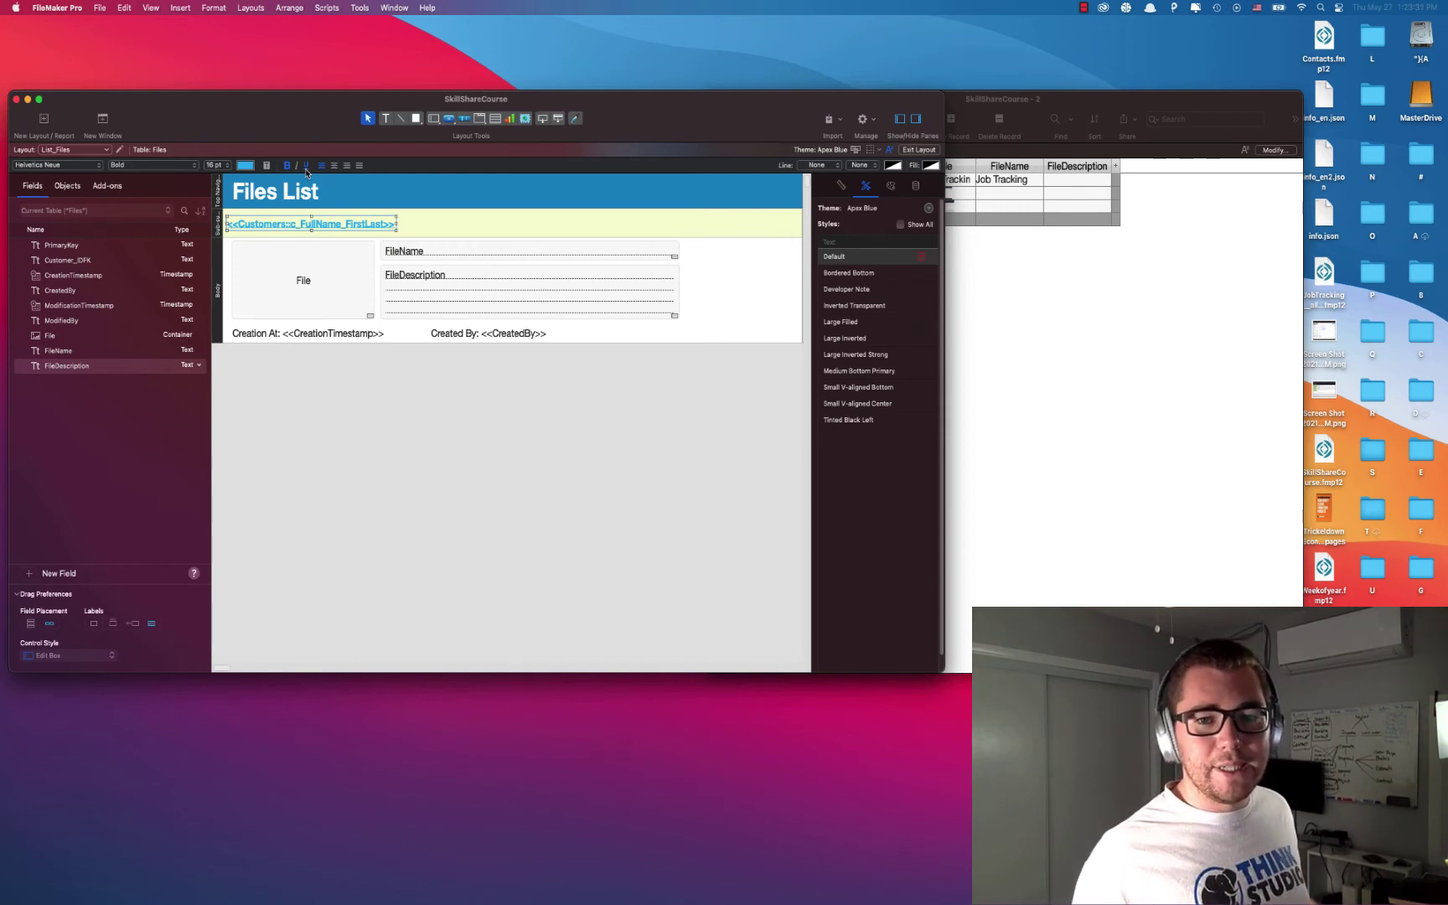
pyautogui.click(386, 479)
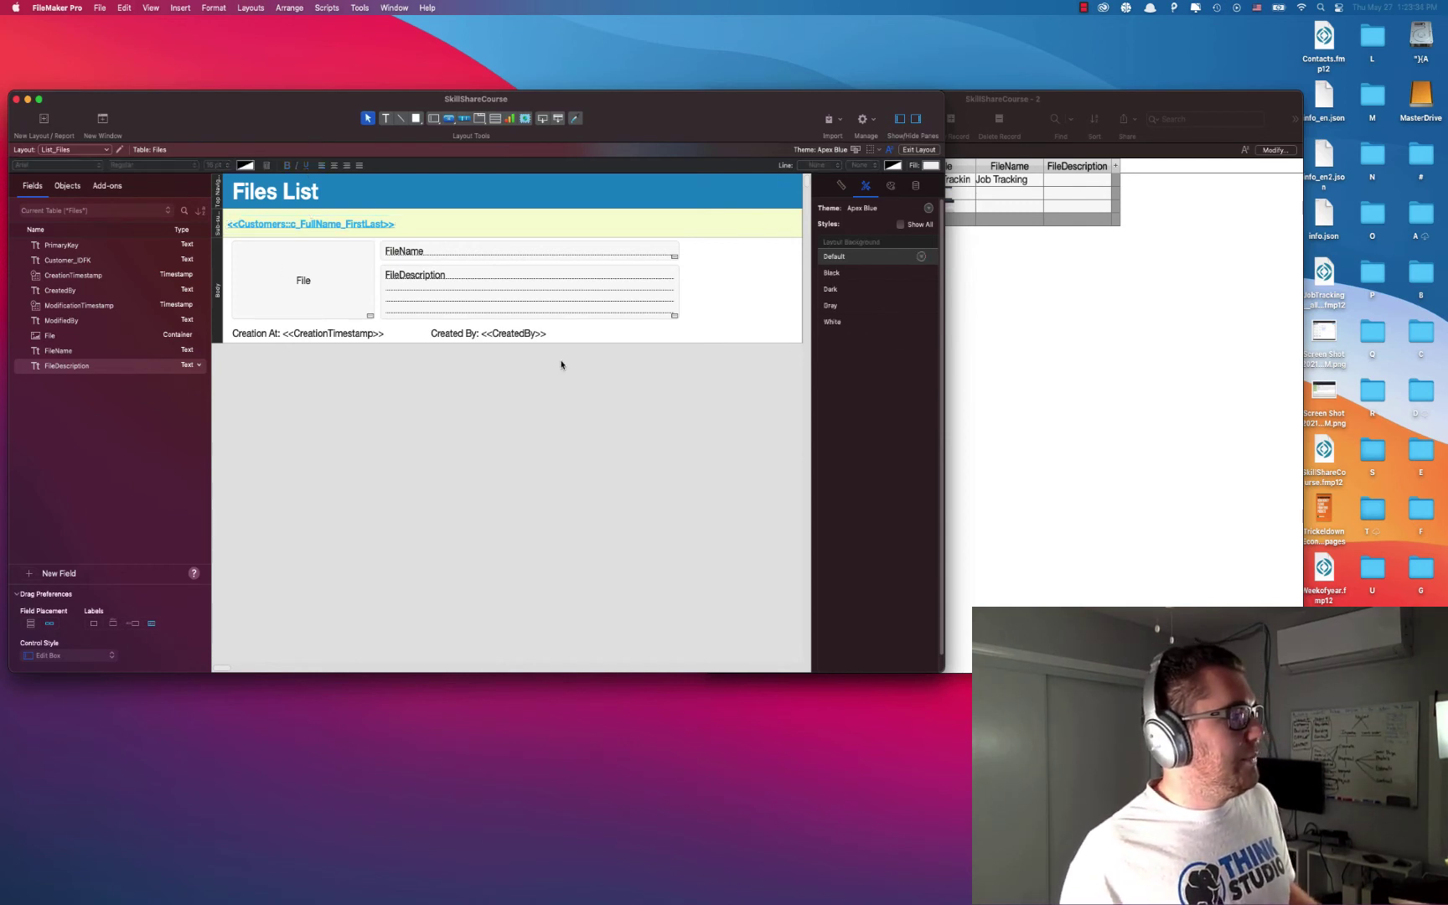
# Step: Widen the FileName and FileDescription fields together until they nearly reach the layout's right edge
pyautogui.moveTo(705, 238); pyautogui.dragTo(377, 325)
pyautogui.moveTo(678, 280); pyautogui.dragTo(793, 283)
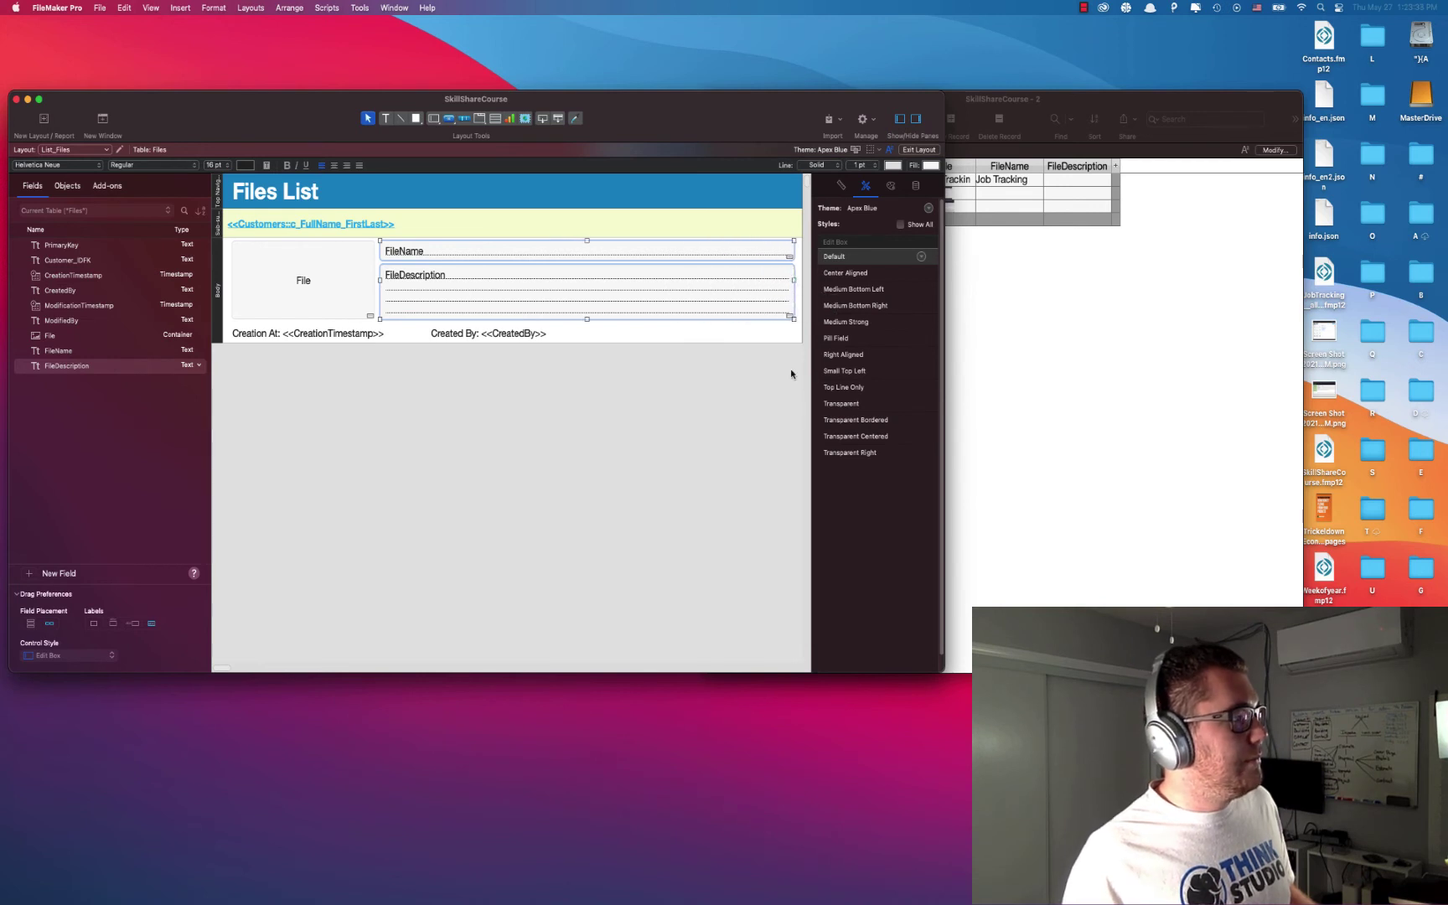
pyautogui.click(792, 373)
pyautogui.press('Return')
pyautogui.press('Return')
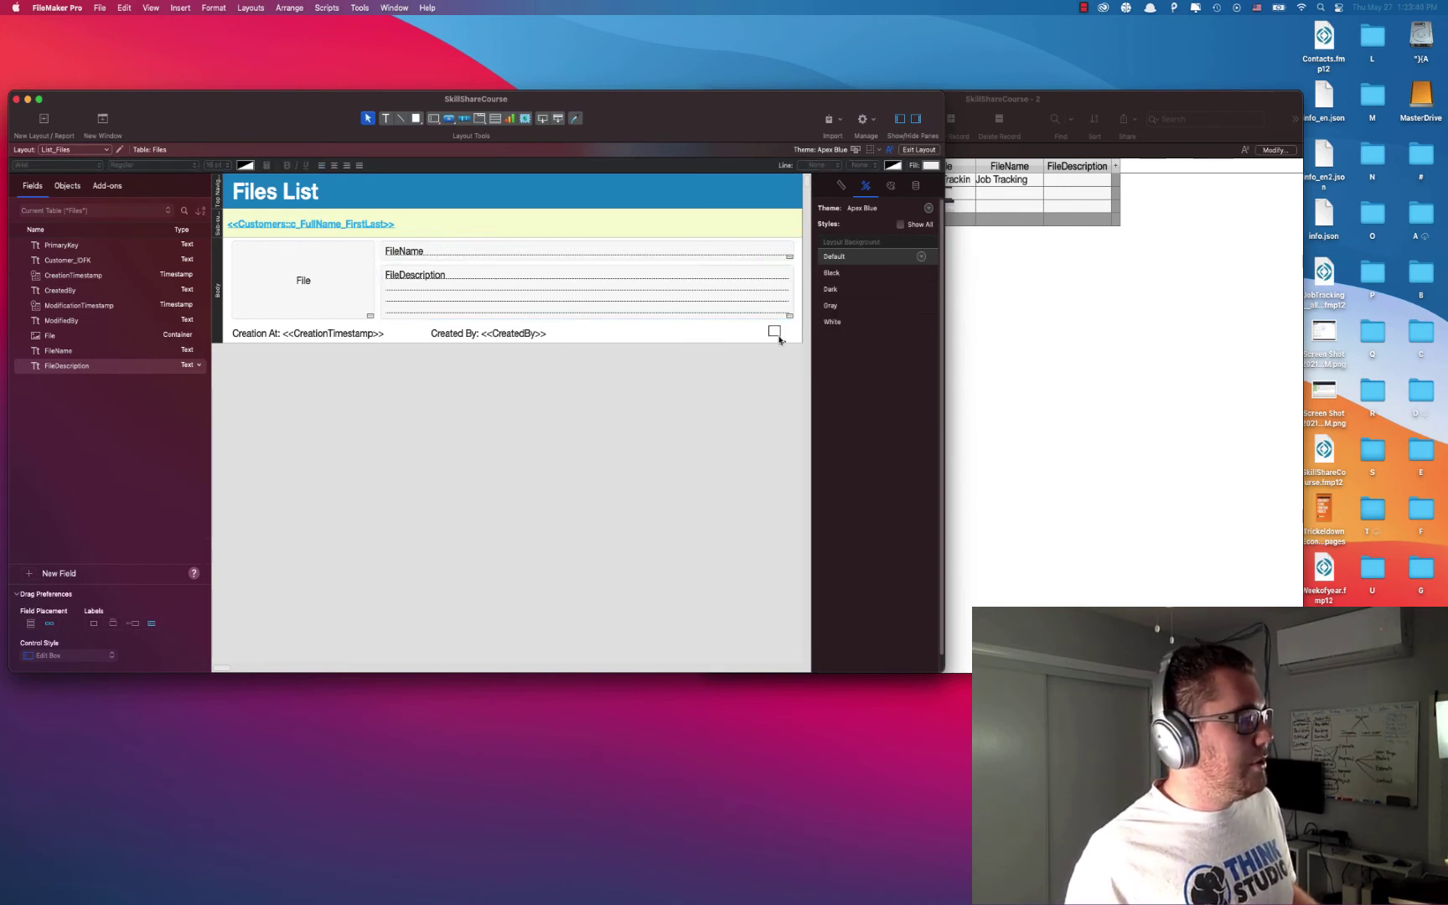
pyautogui.press('Return')
# Step: Right-align the Created By text, move it flush with the fields' right edge and level the Creation At text with it
pyautogui.click(515, 336)
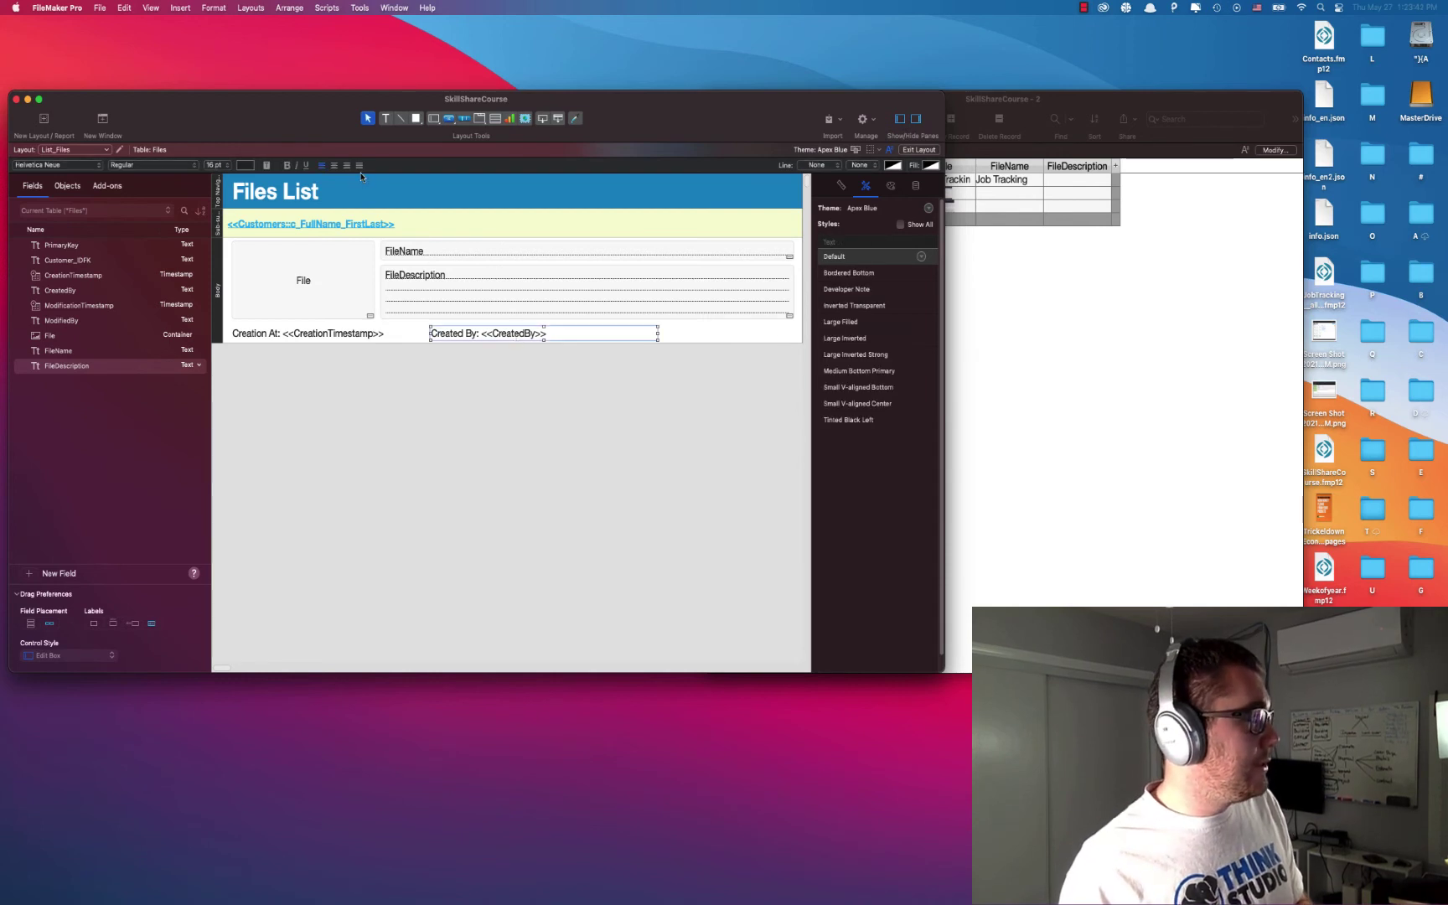
pyautogui.moveTo(618, 336); pyautogui.dragTo(698, 330)
pyautogui.moveTo(760, 334); pyautogui.dragTo(758, 336)
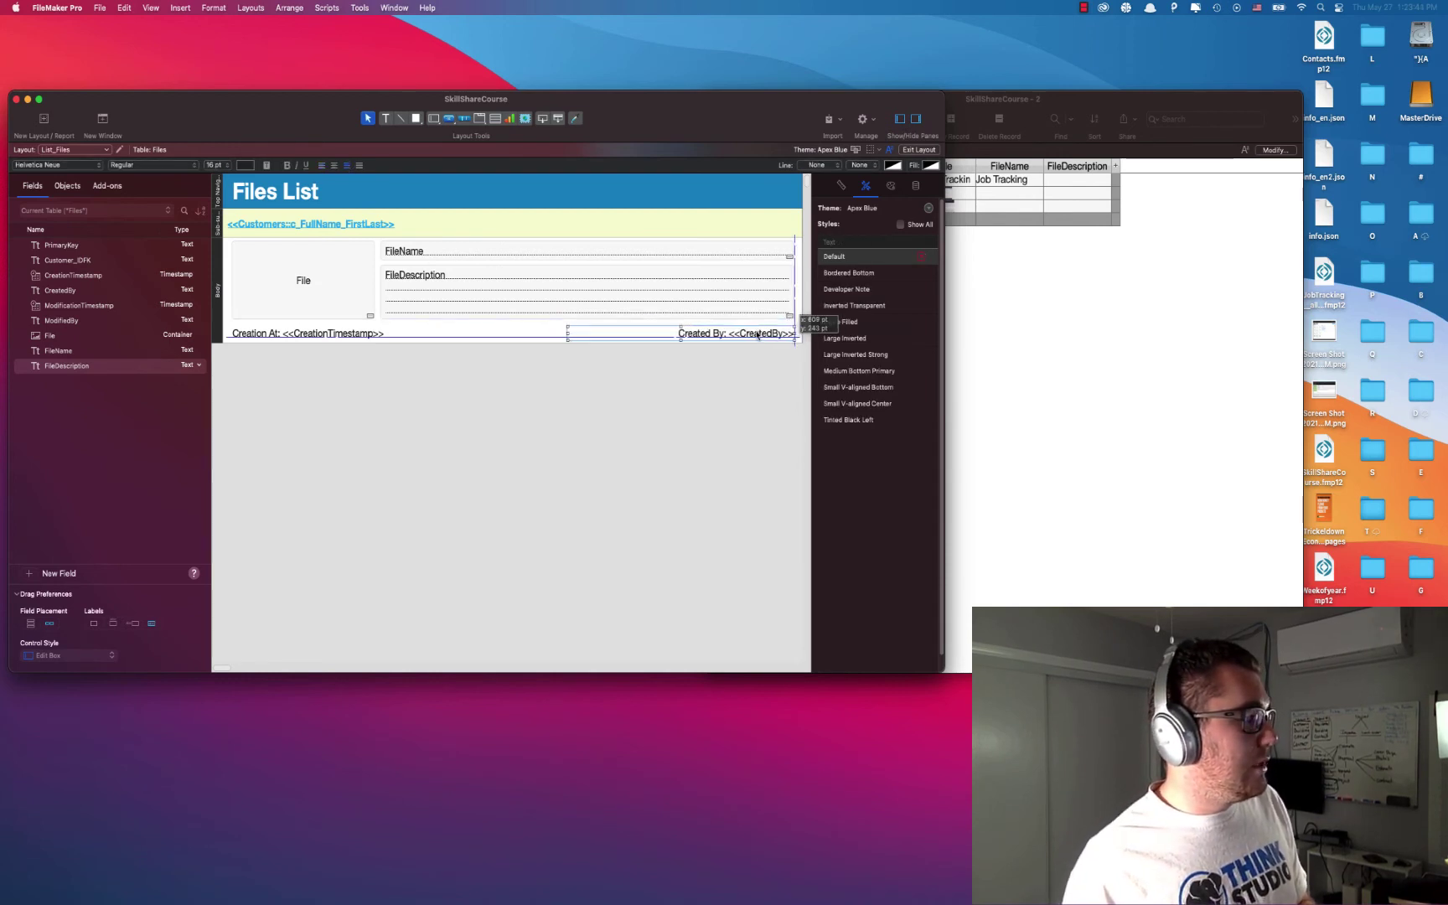
pyautogui.click(361, 334)
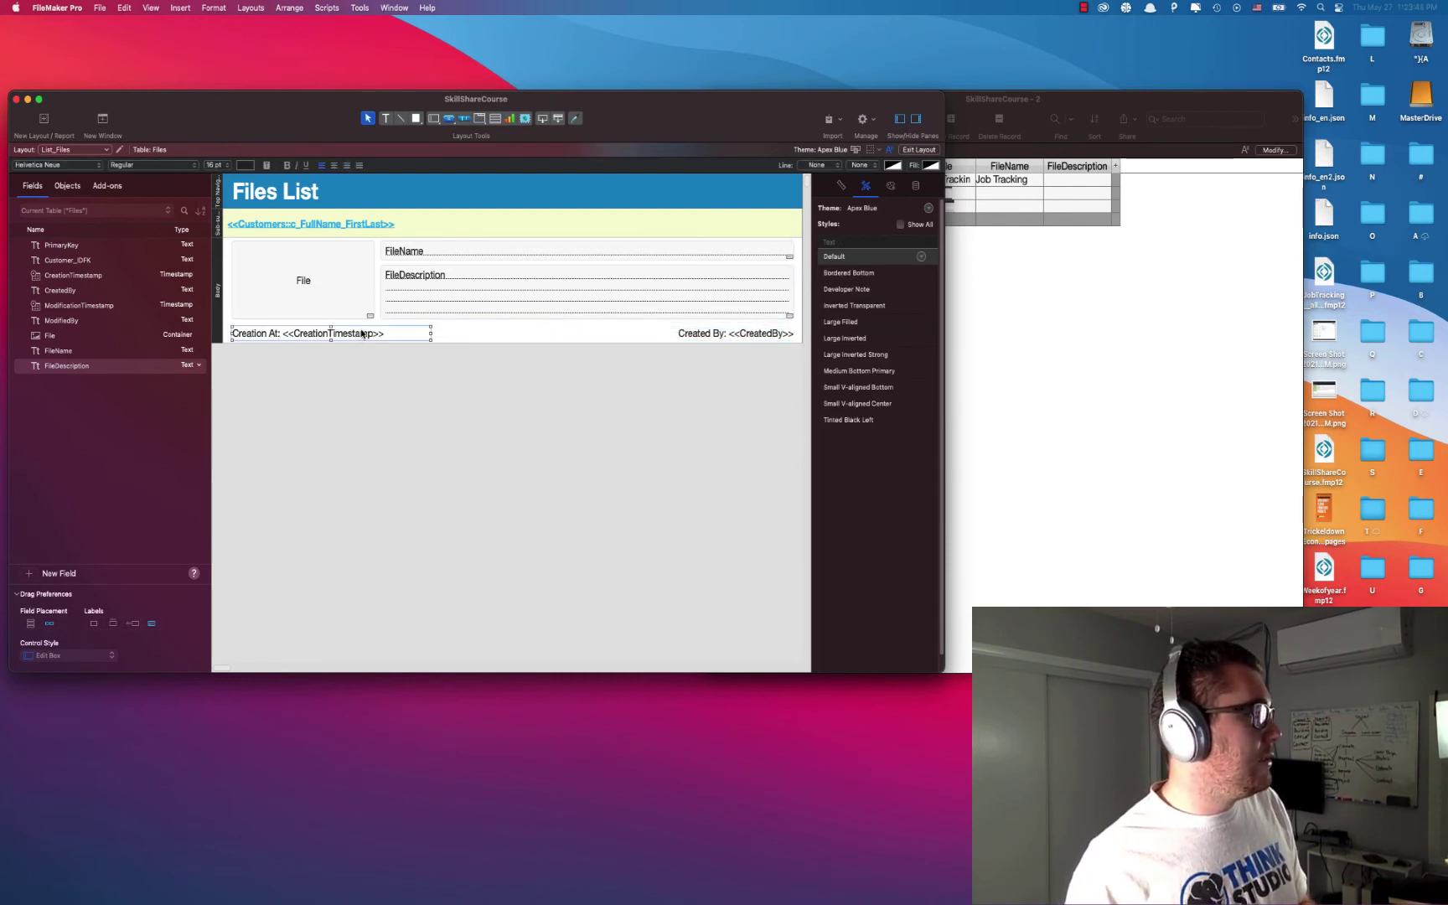
pyautogui.click(361, 334)
pyautogui.moveTo(385, 336); pyautogui.dragTo(381, 337)
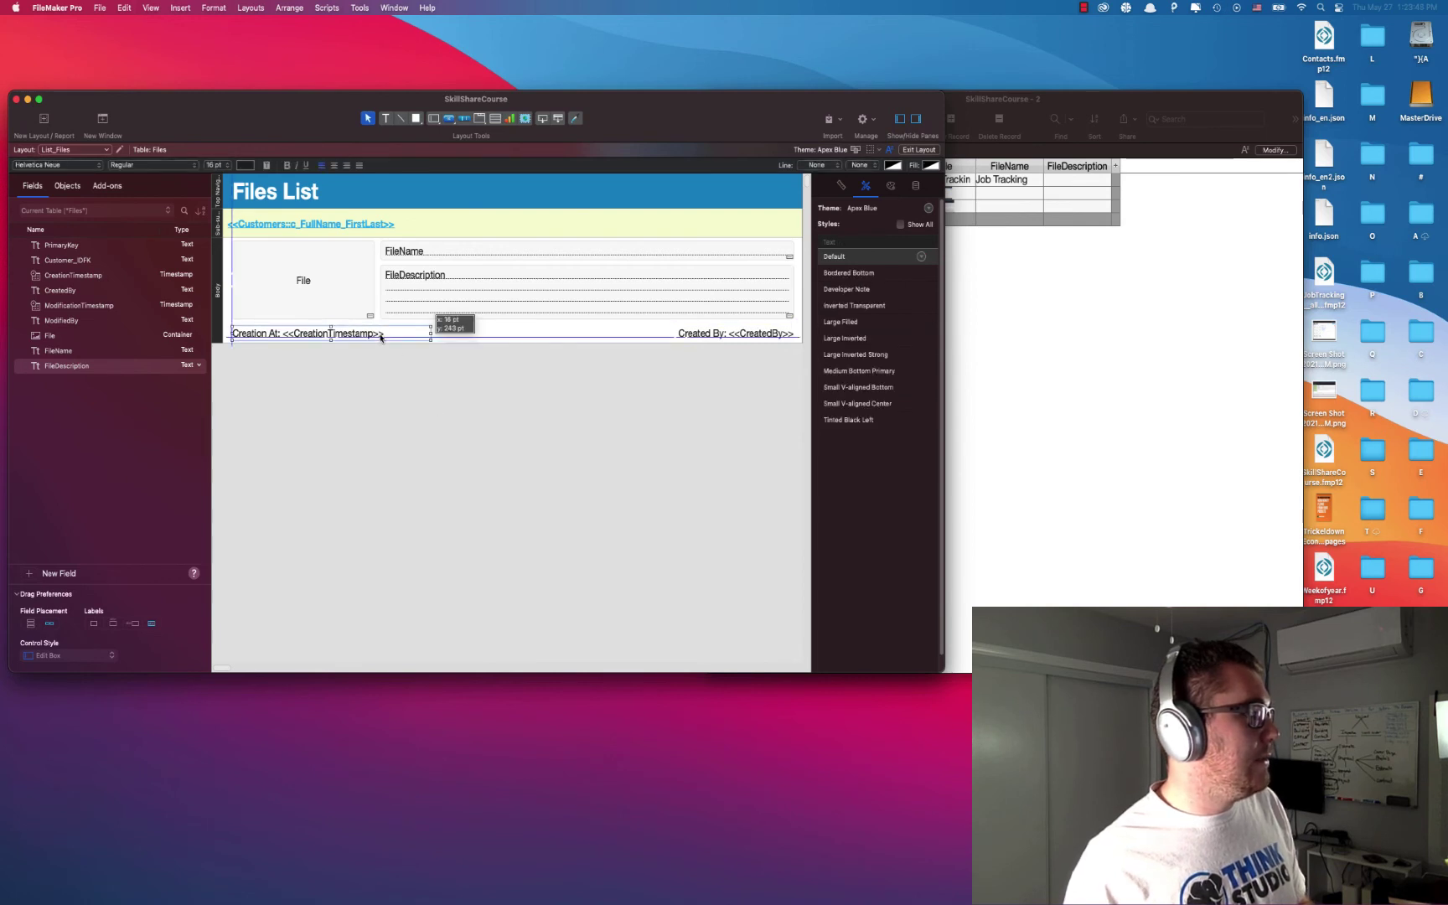
pyautogui.click(416, 385)
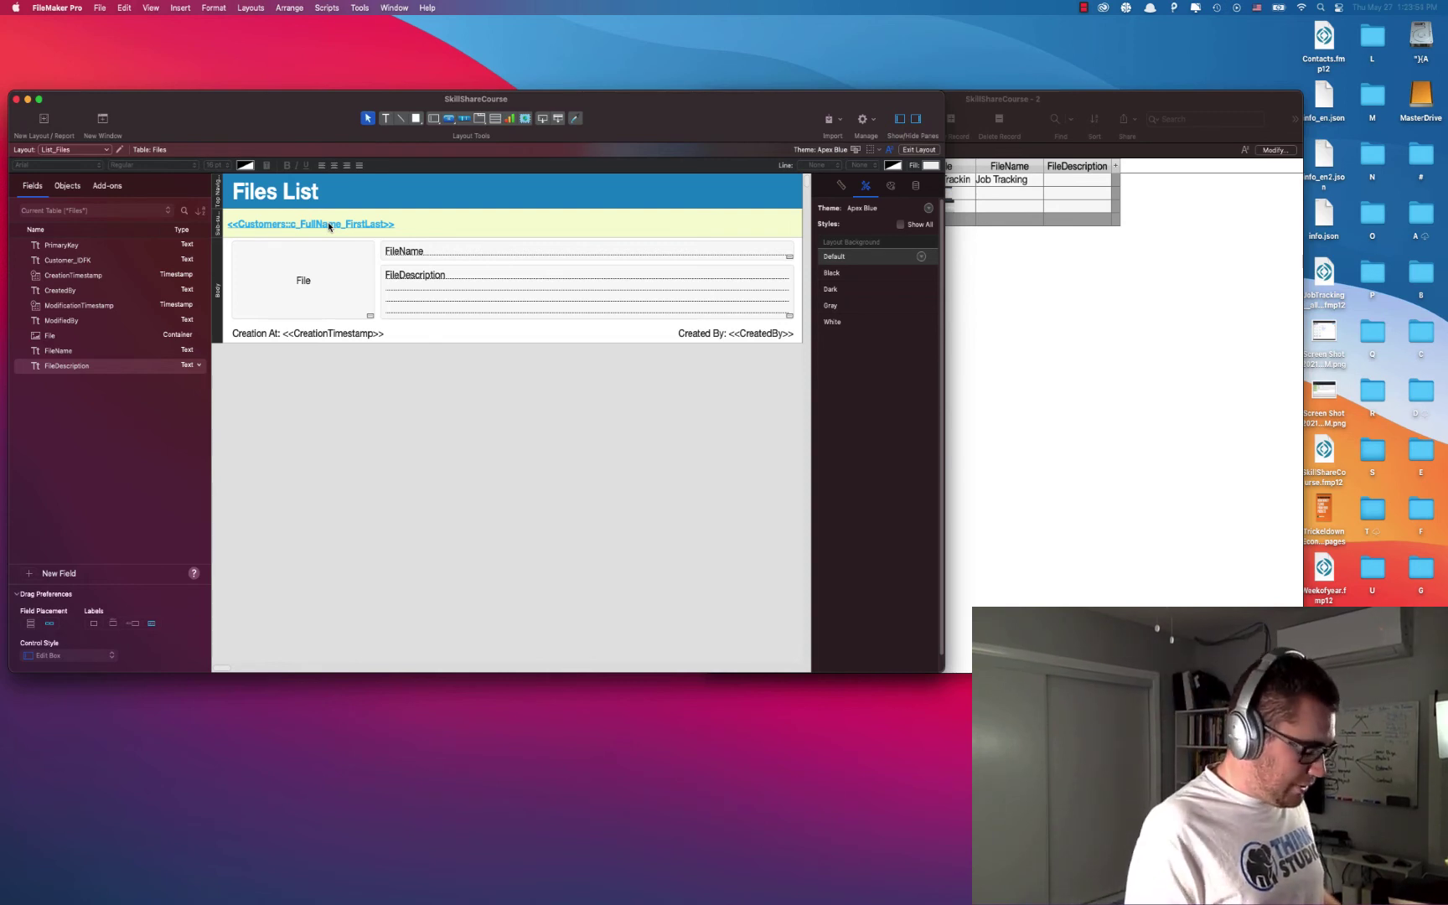
# Step: Create a new script named "View Customer" in the Script Workspace
pyautogui.press('super+shift+s')
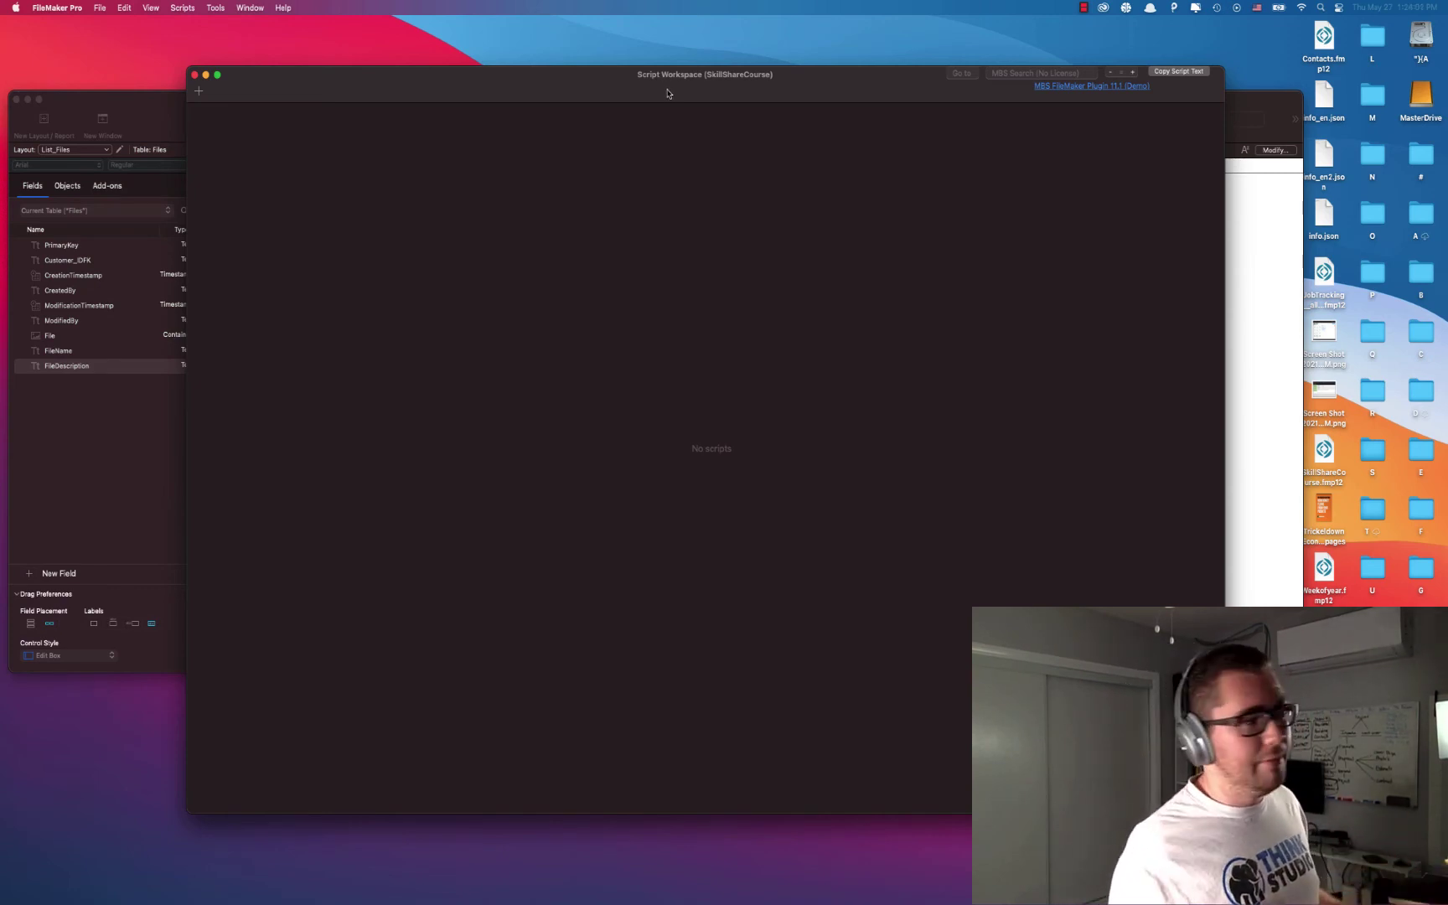
pyautogui.click(200, 93)
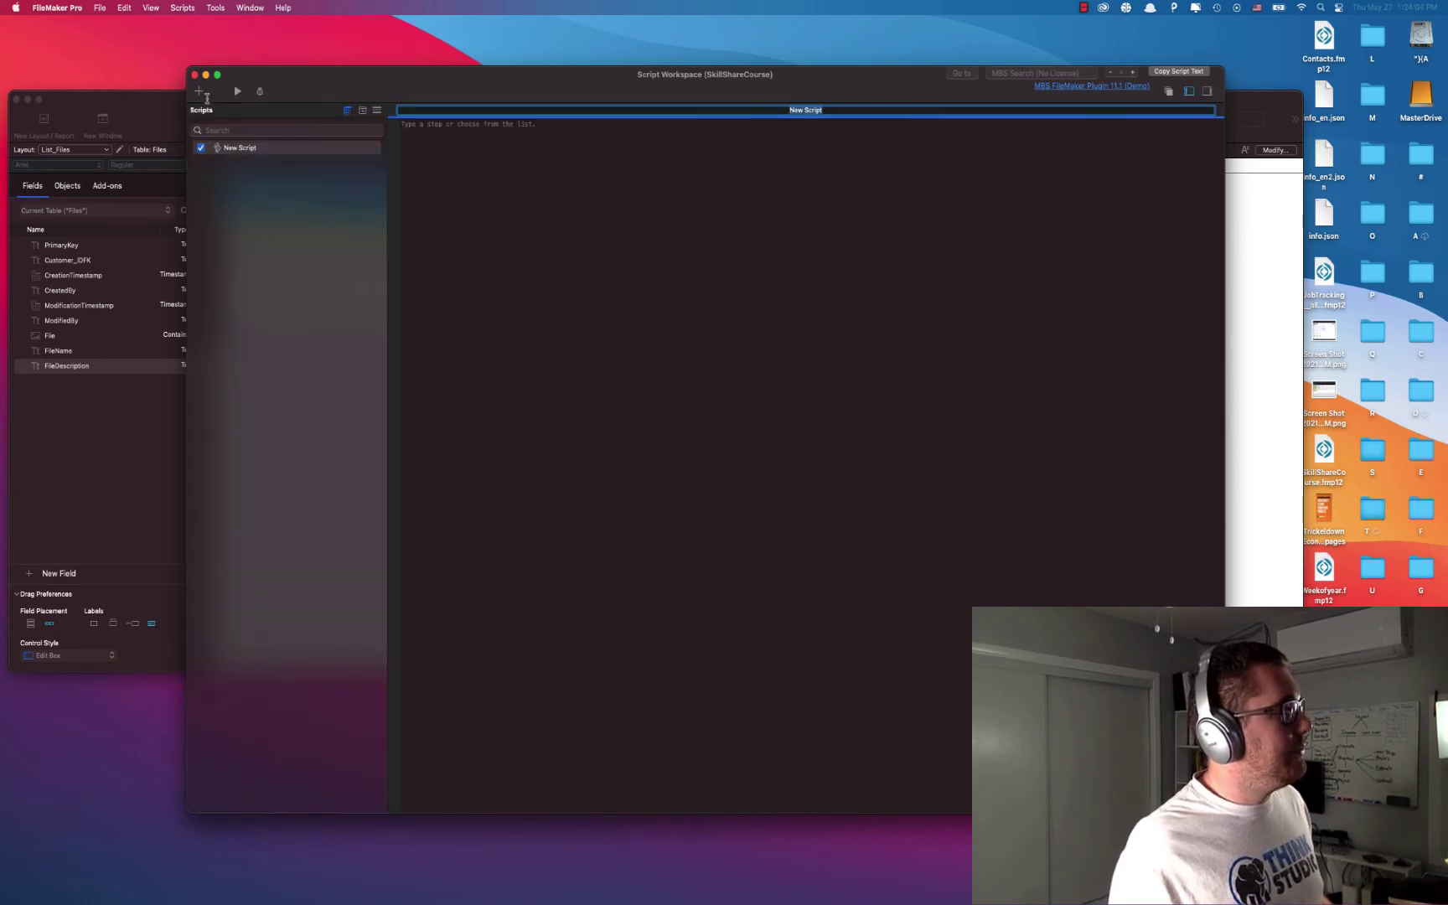
pyautogui.moveTo(606, 90)
pyautogui.mouseDown()
pyautogui.moveTo(613, 379)
pyautogui.moveTo(582, 98)
pyautogui.mouseUp()
pyautogui.rightClick(254, 155)
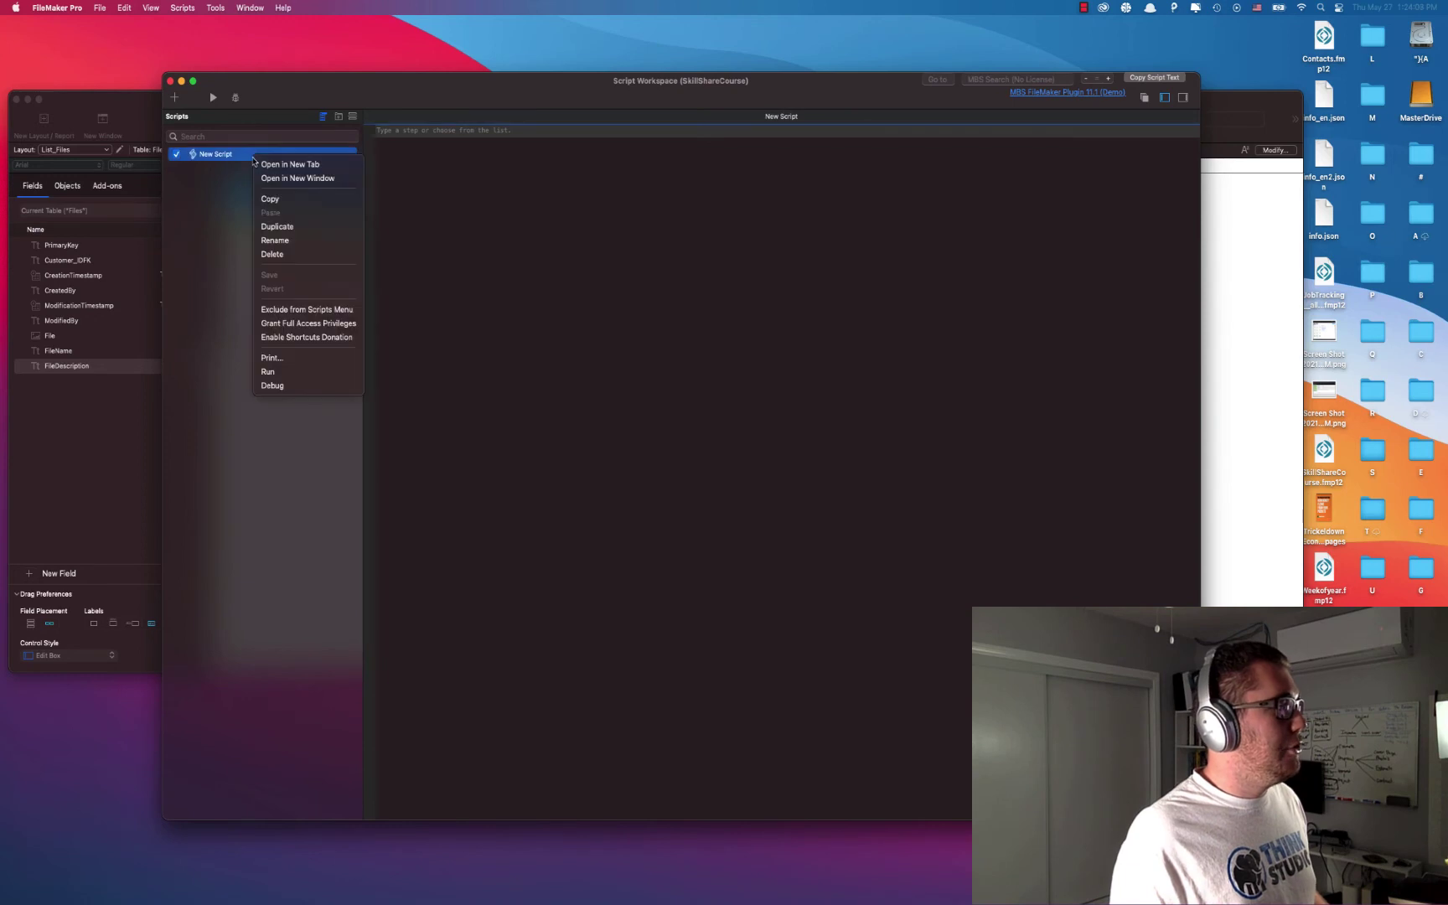
pyautogui.click(275, 240)
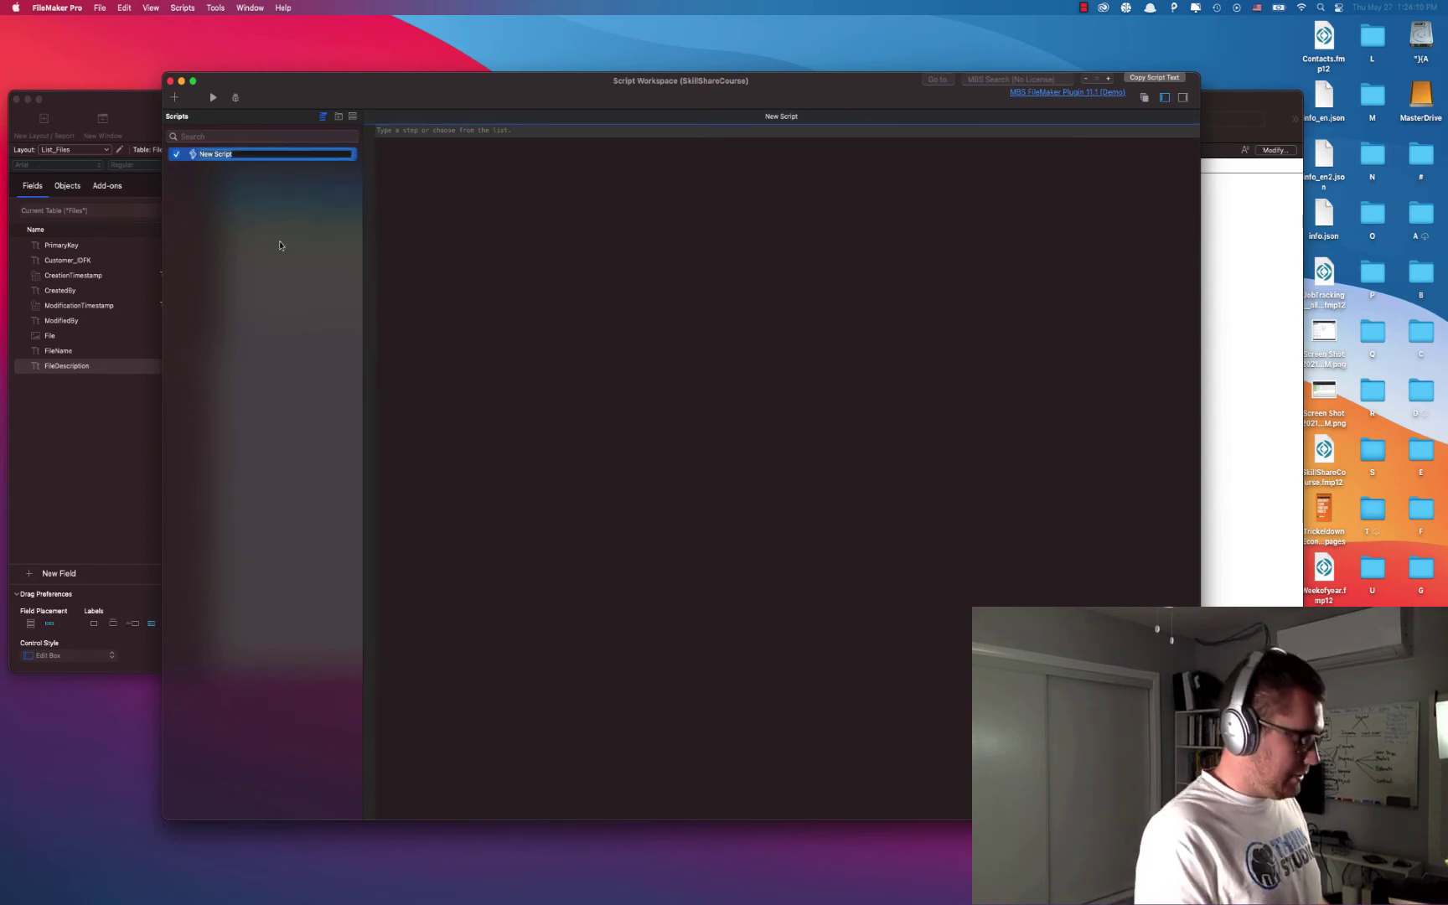
pyautogui.write('View Cust')
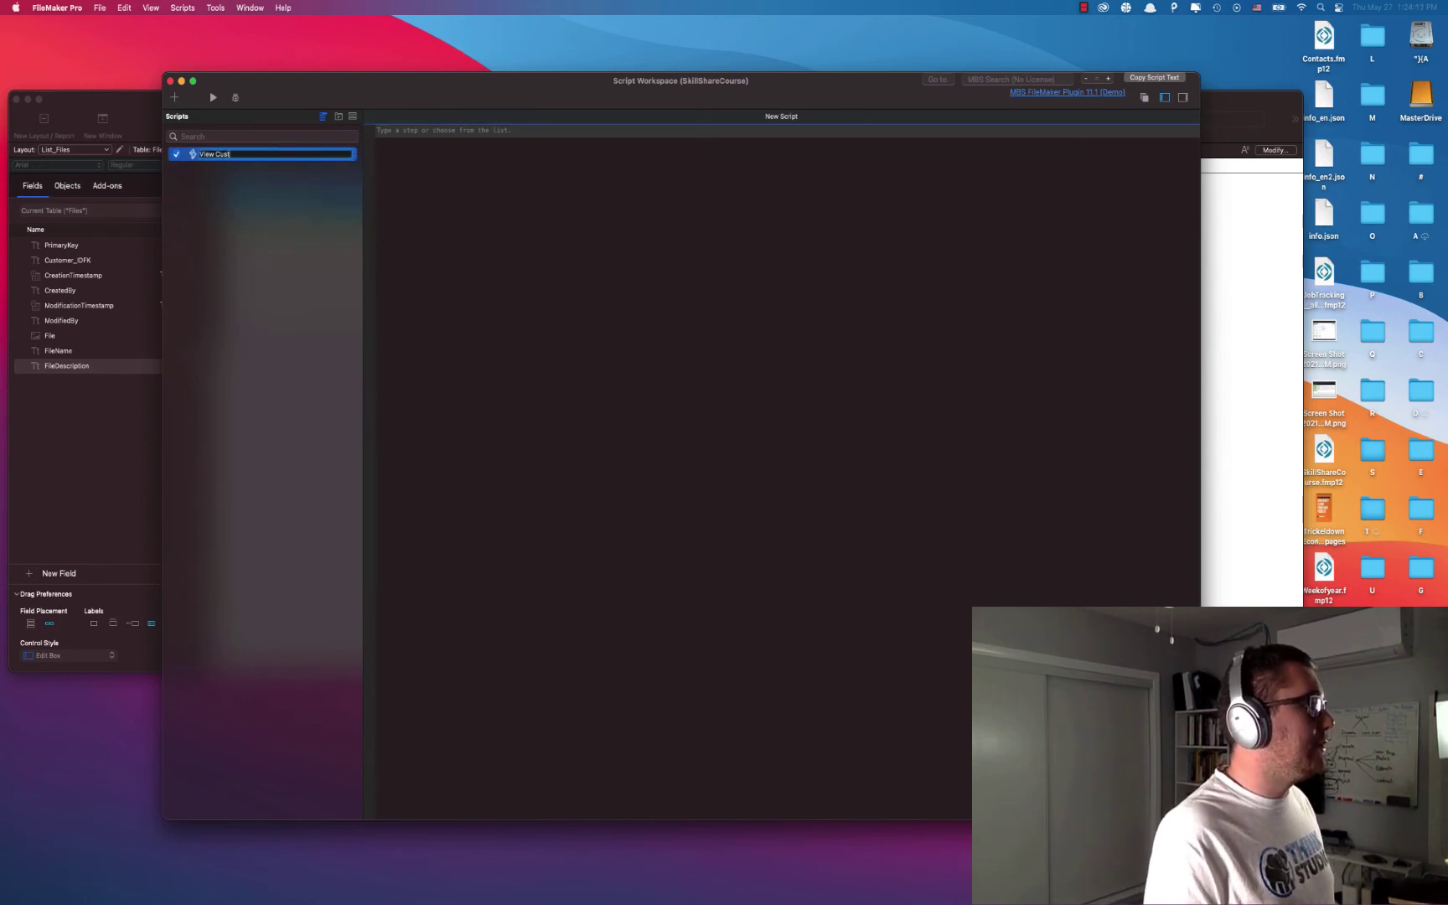
pyautogui.write('omer')
pyautogui.press('Return')
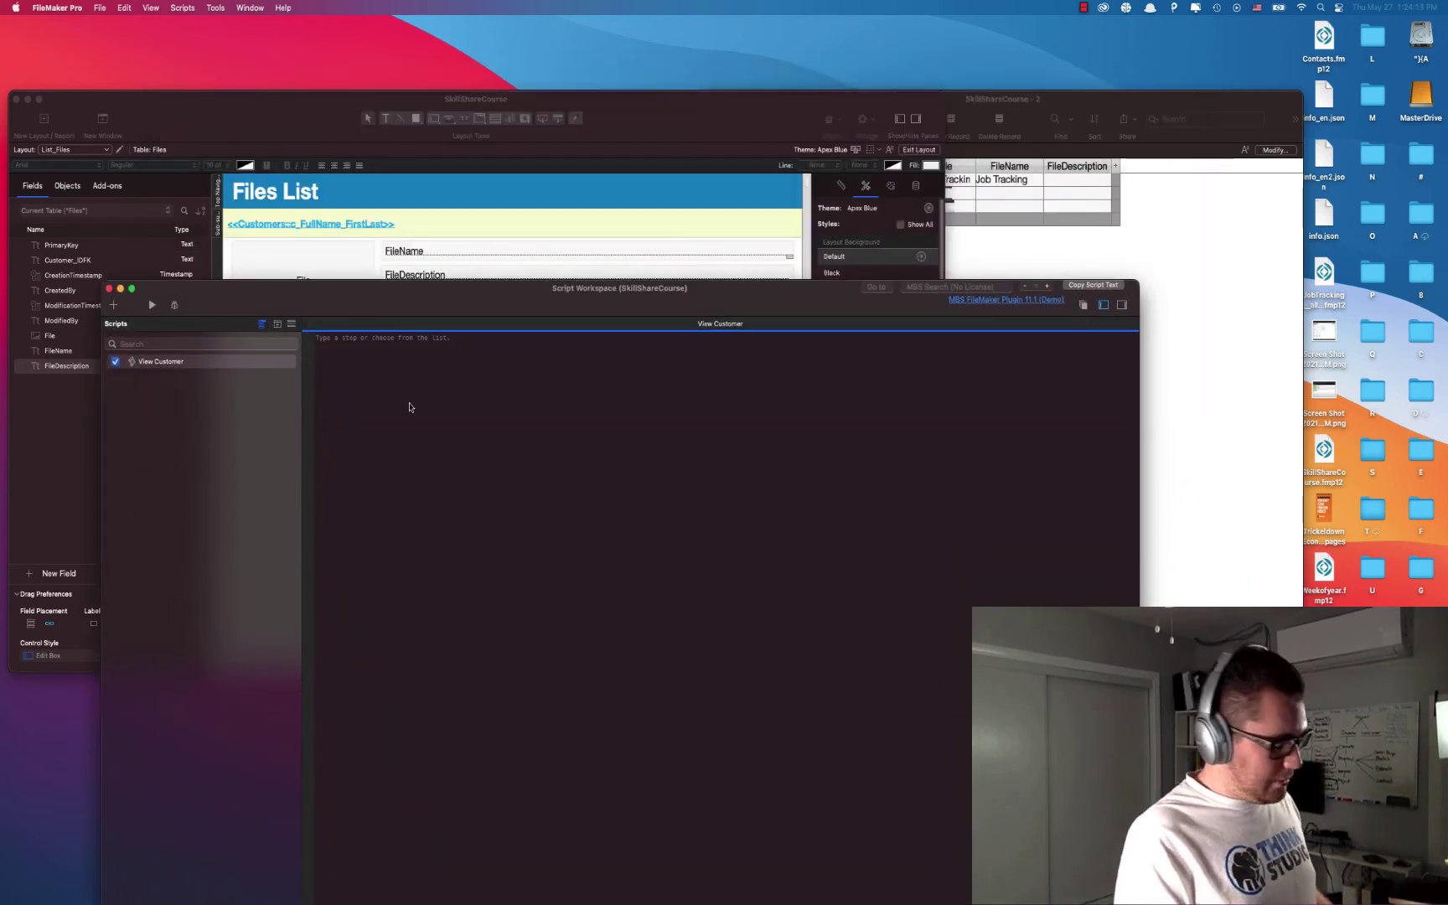
# Step: Add a Go to Related Record step to the View Customer script, getting records from Customers and using the Lay_Customer layout
pyautogui.write('go to re')
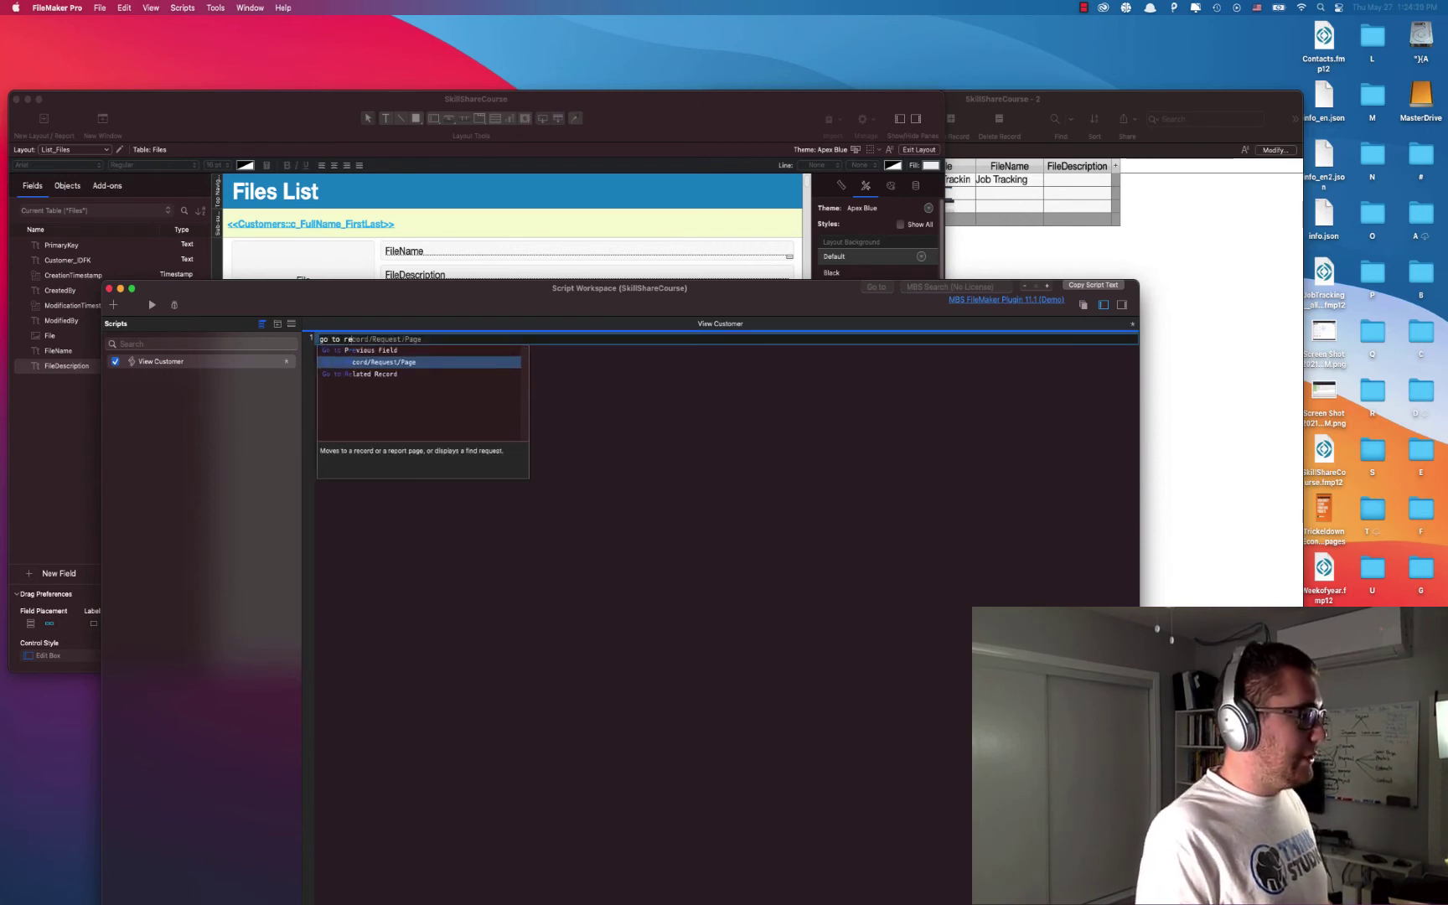
pyautogui.press('Down')
pyautogui.press('Return')
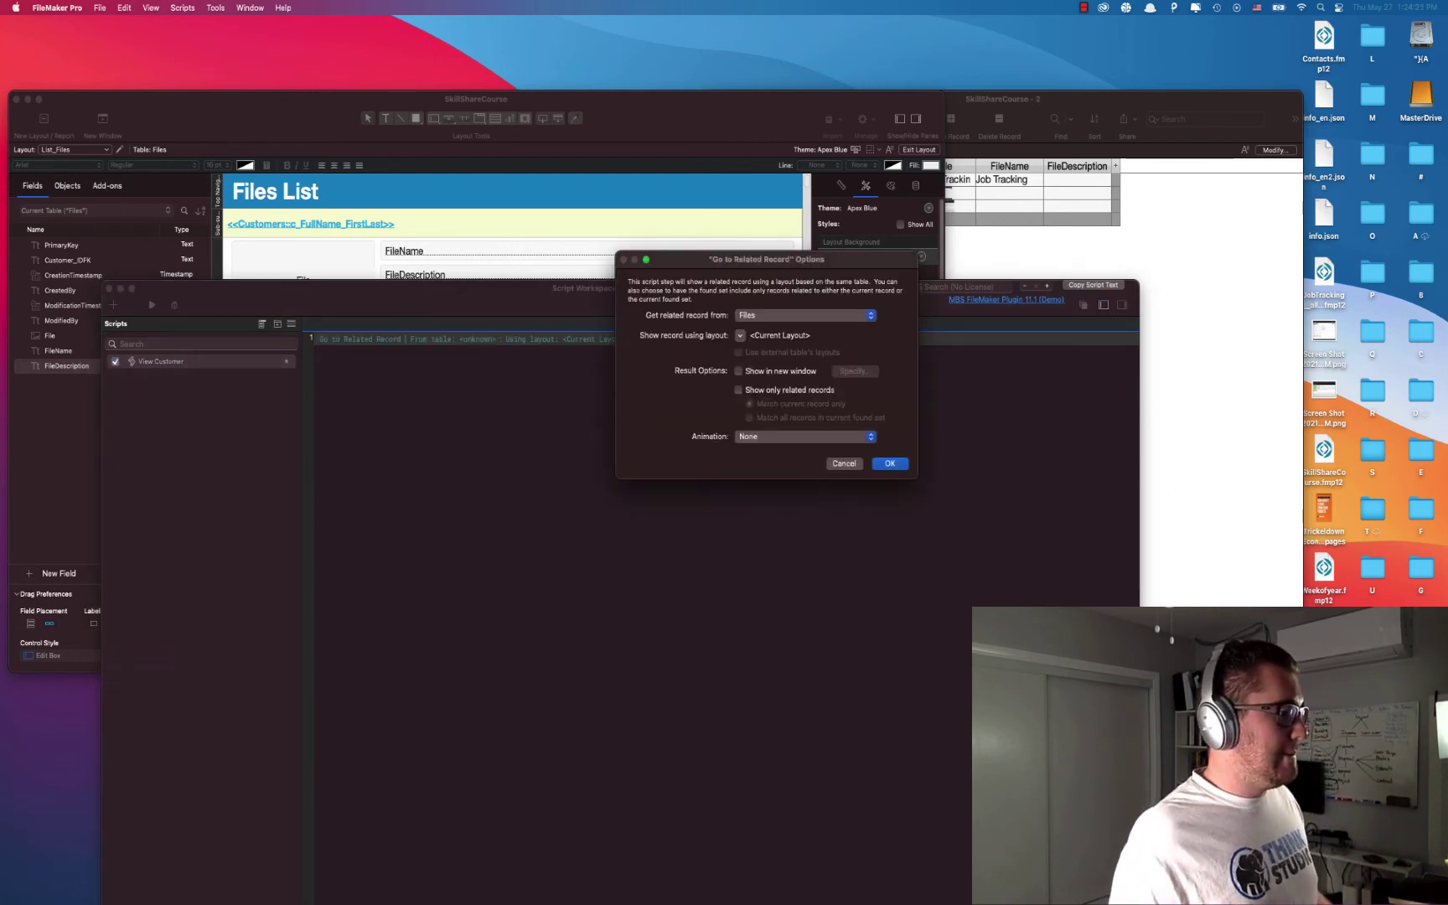
pyautogui.click(789, 315)
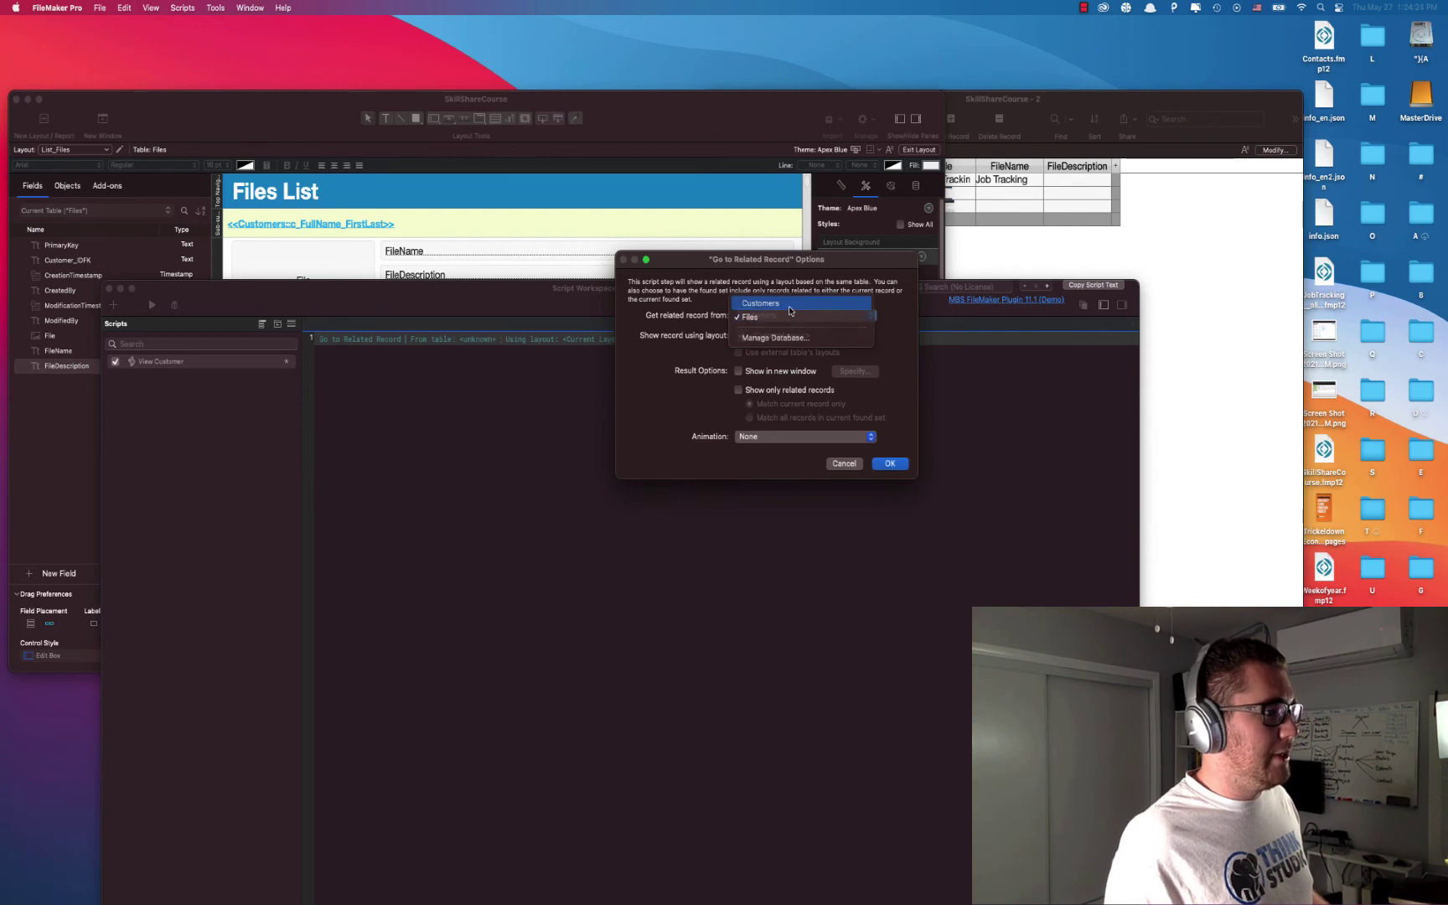
pyautogui.click(791, 303)
pyautogui.click(741, 335)
pyautogui.click(756, 372)
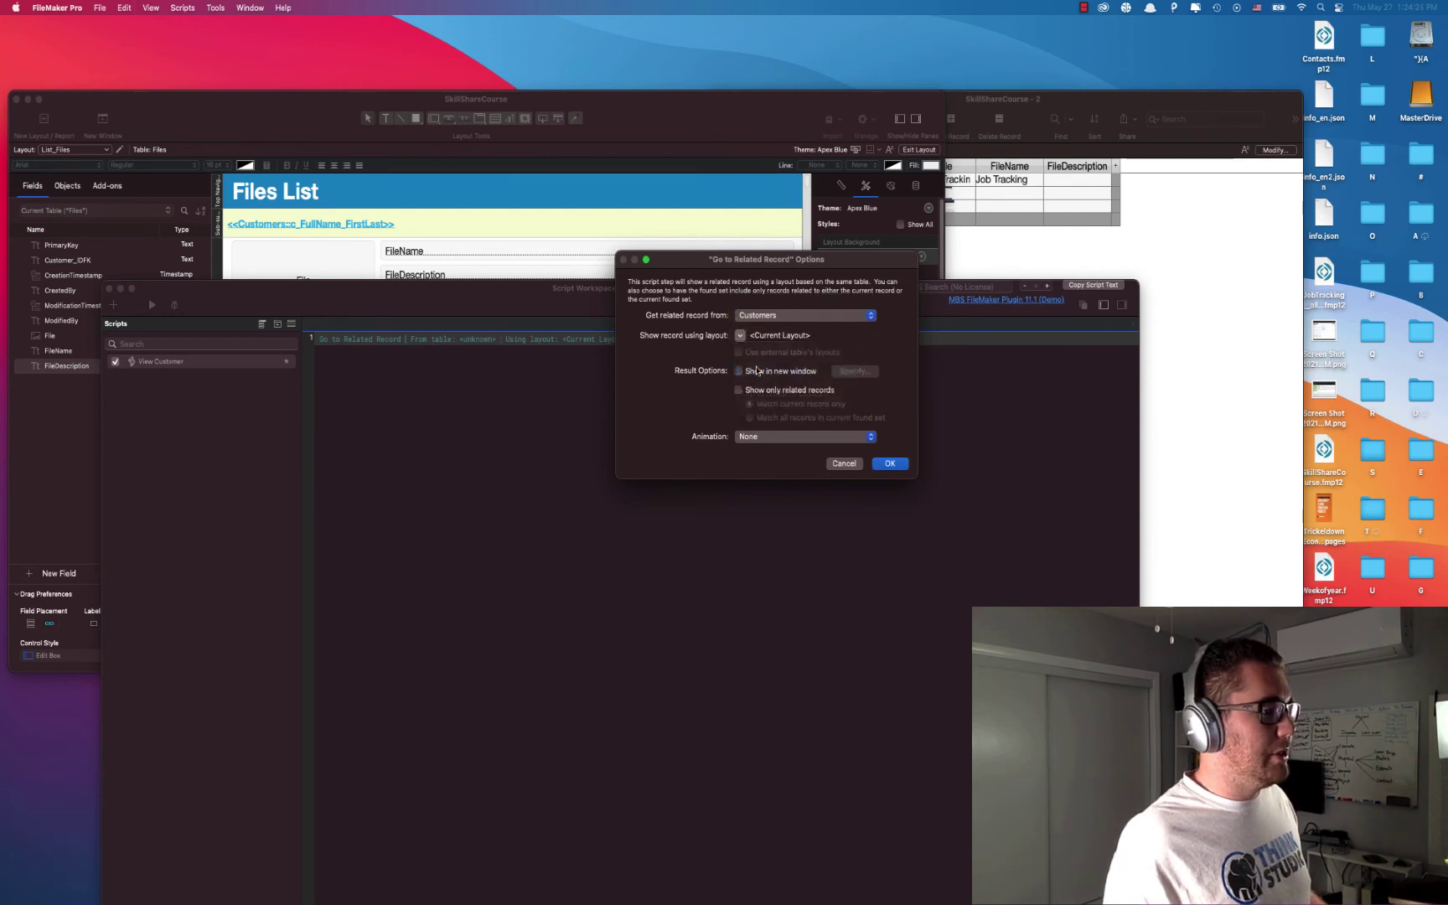
pyautogui.doubleClick(805, 155)
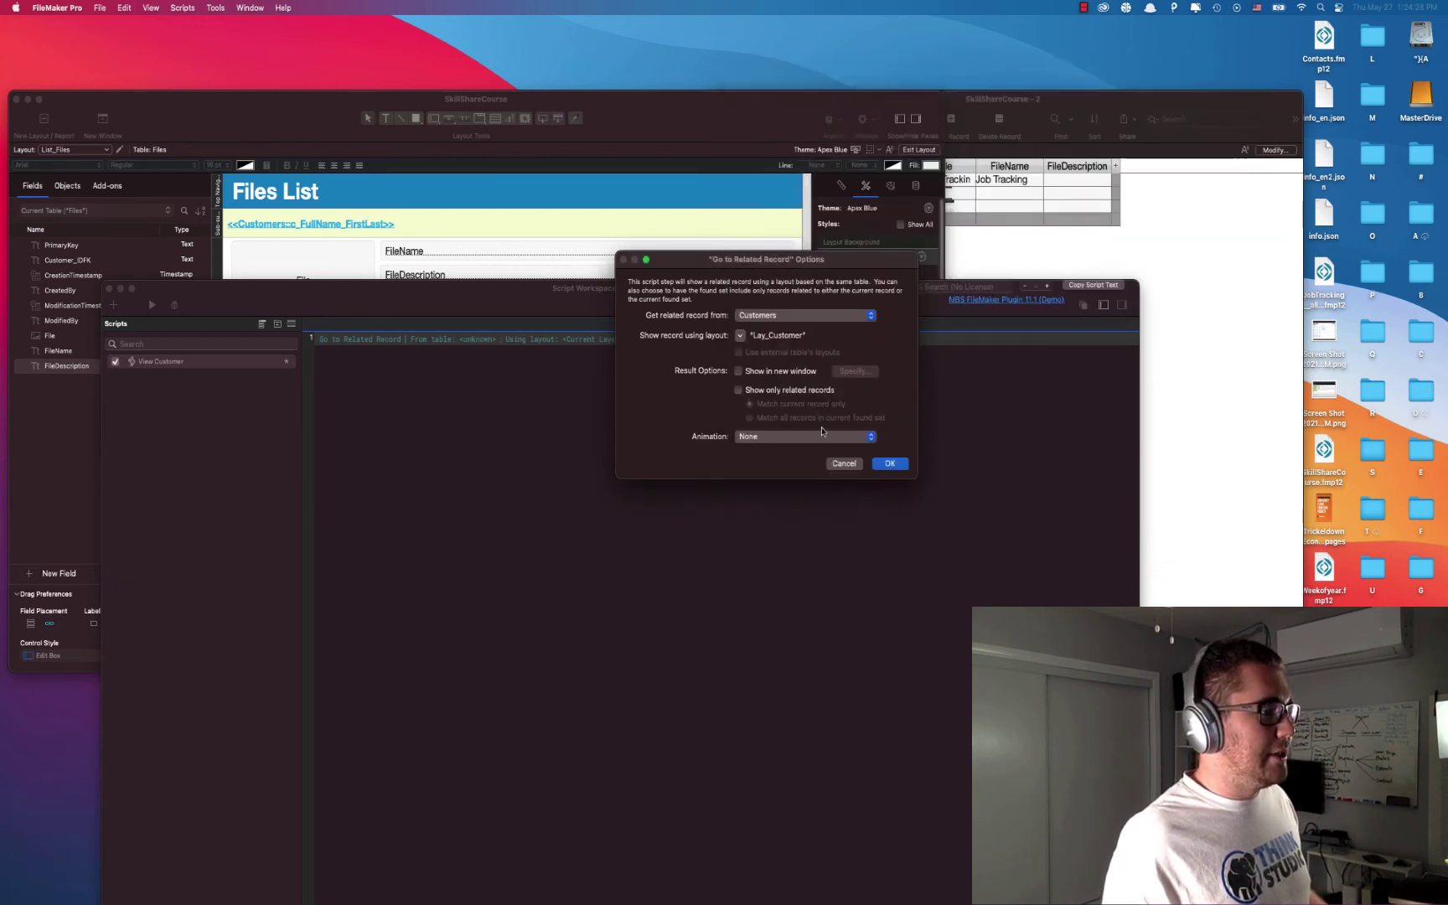
pyautogui.click(888, 463)
# Step: Save the View Customer script and close the Script Workspace
pyautogui.moveTo(617, 305); pyautogui.dragTo(667, 202)
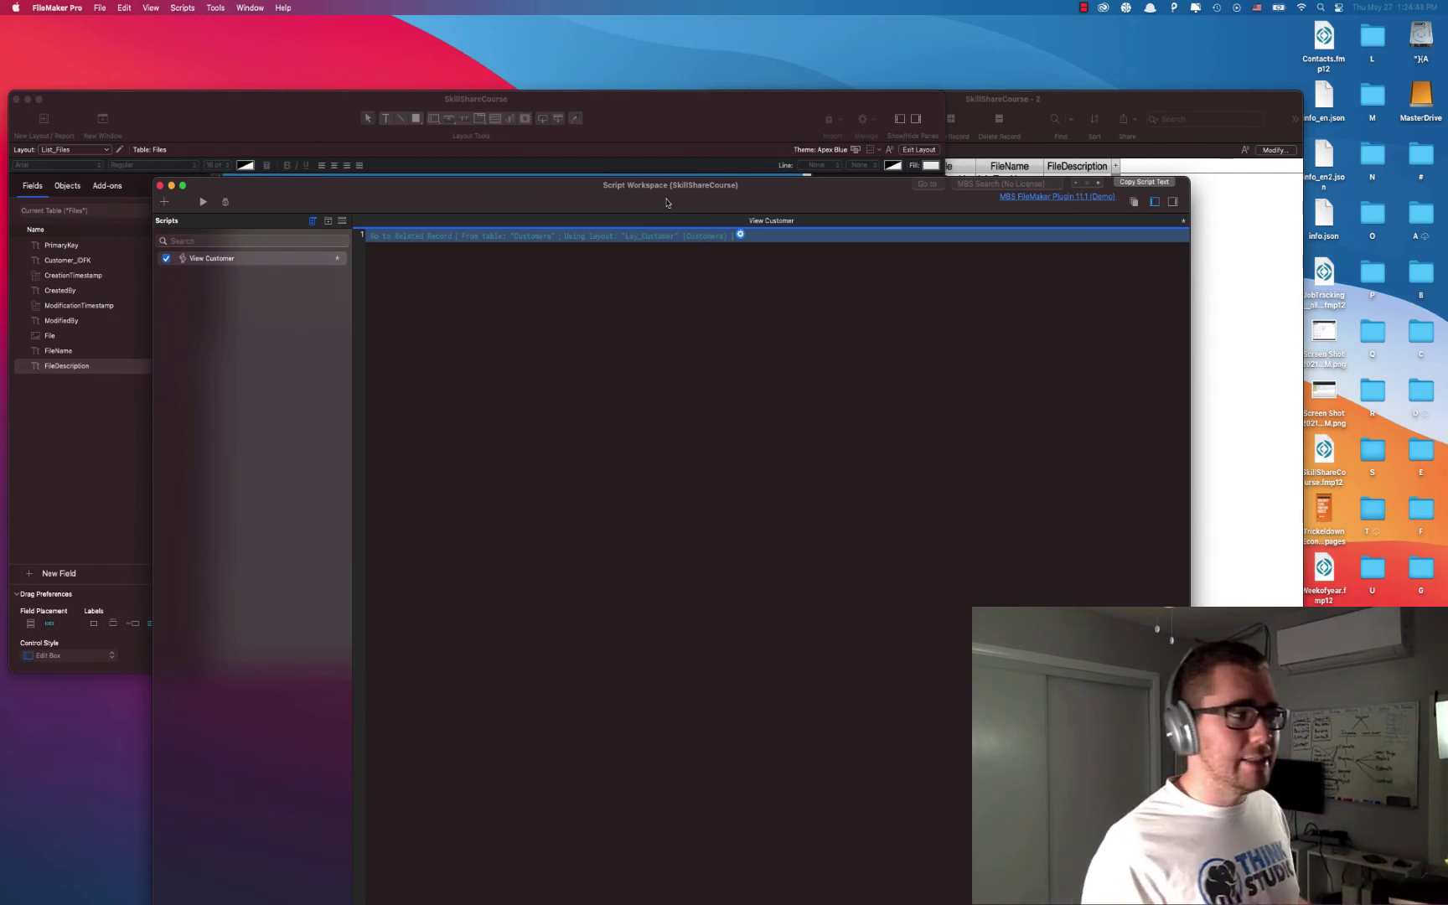
pyautogui.press('super+s')
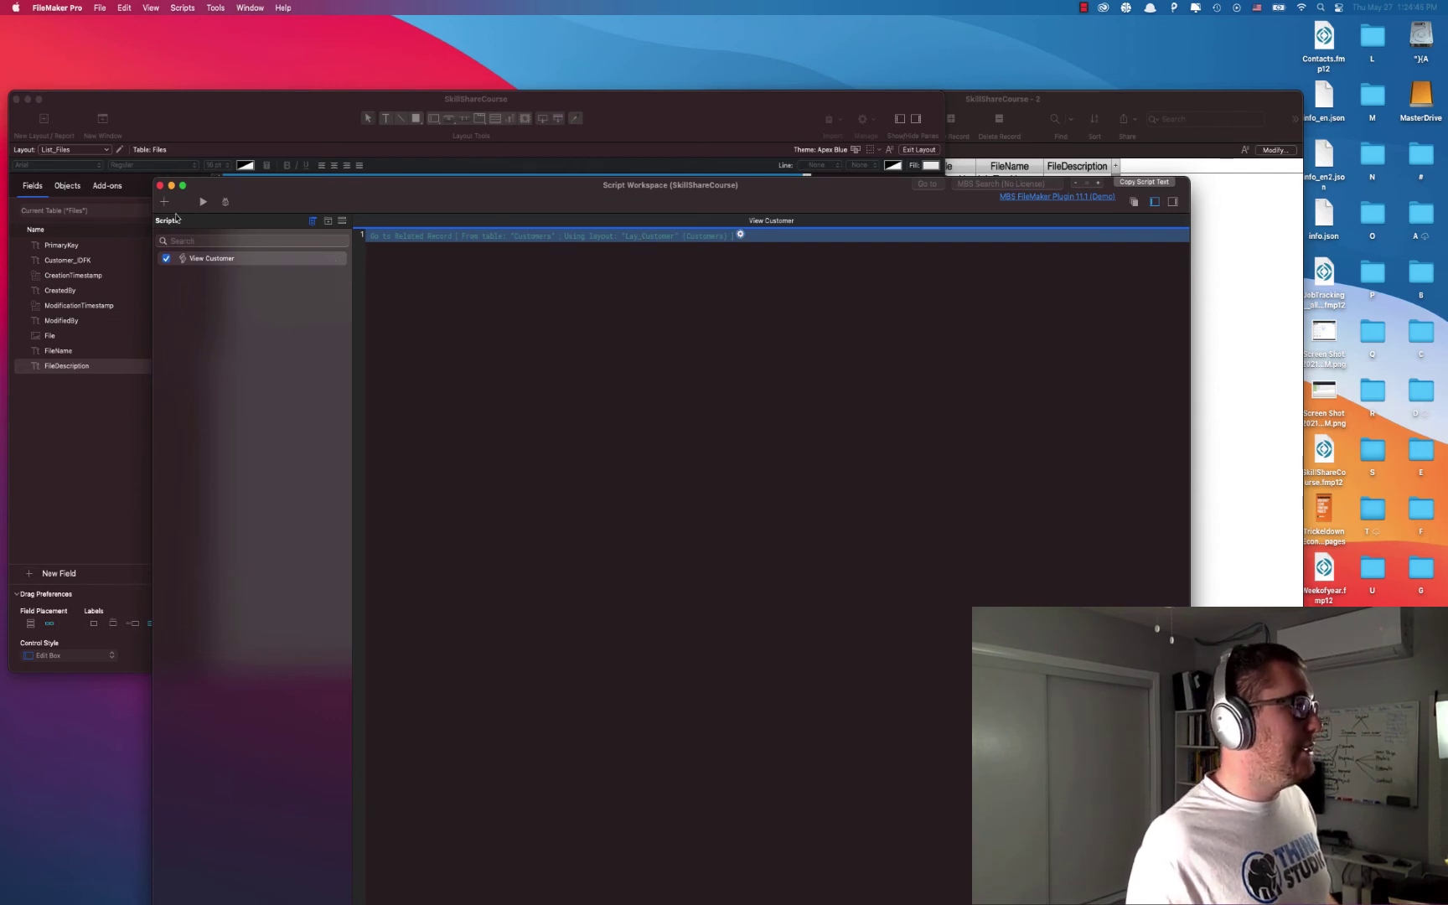
pyautogui.click(160, 186)
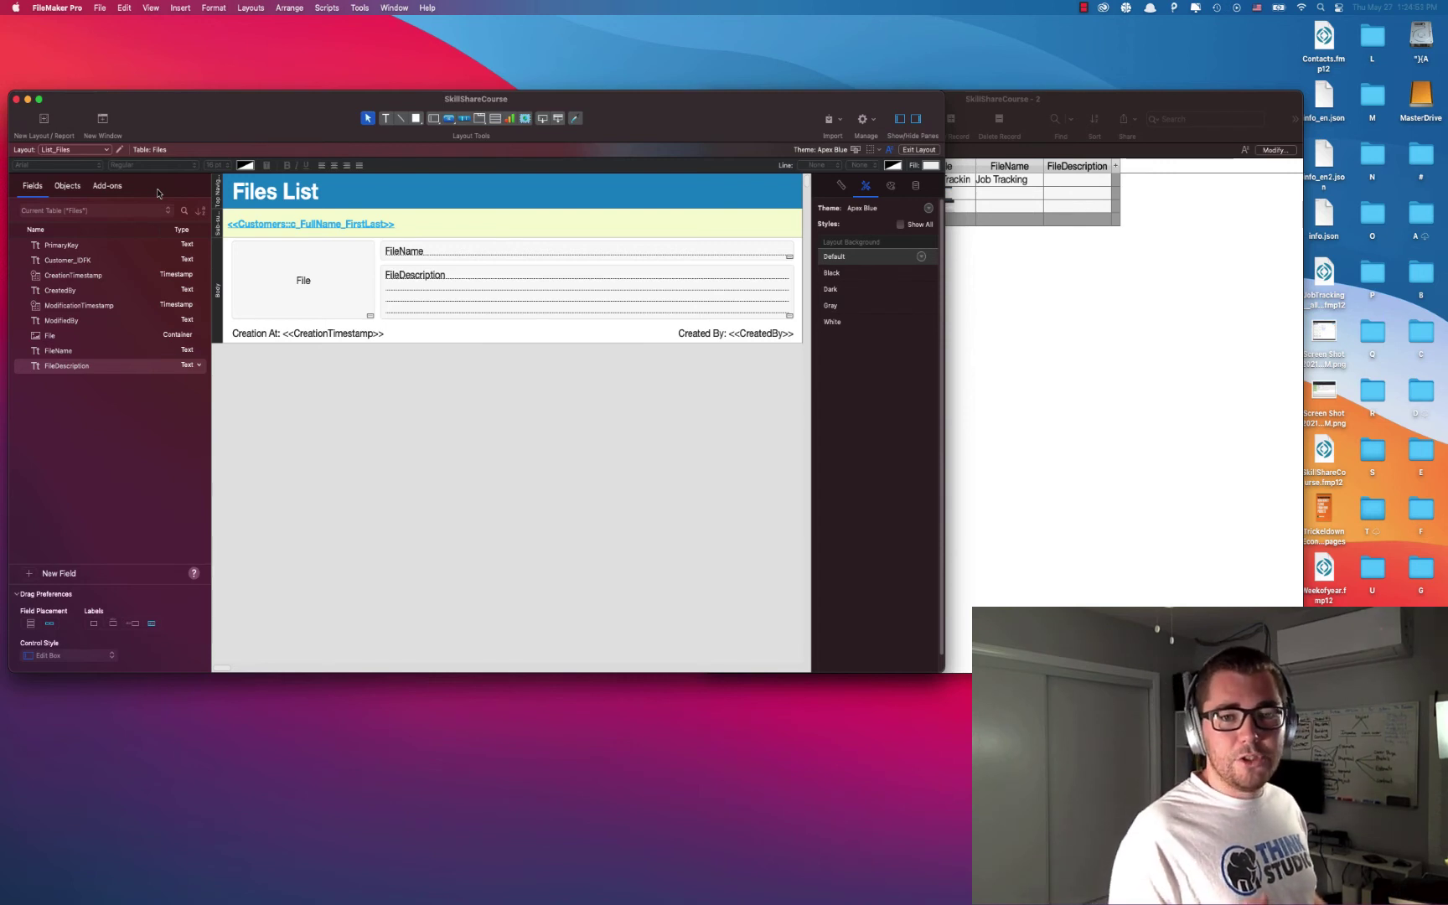
# Step: Make the customer full name merge field a button that performs the View Customer script and changes the cursor to a hand
pyautogui.click(261, 226)
pyautogui.rightClick(269, 226)
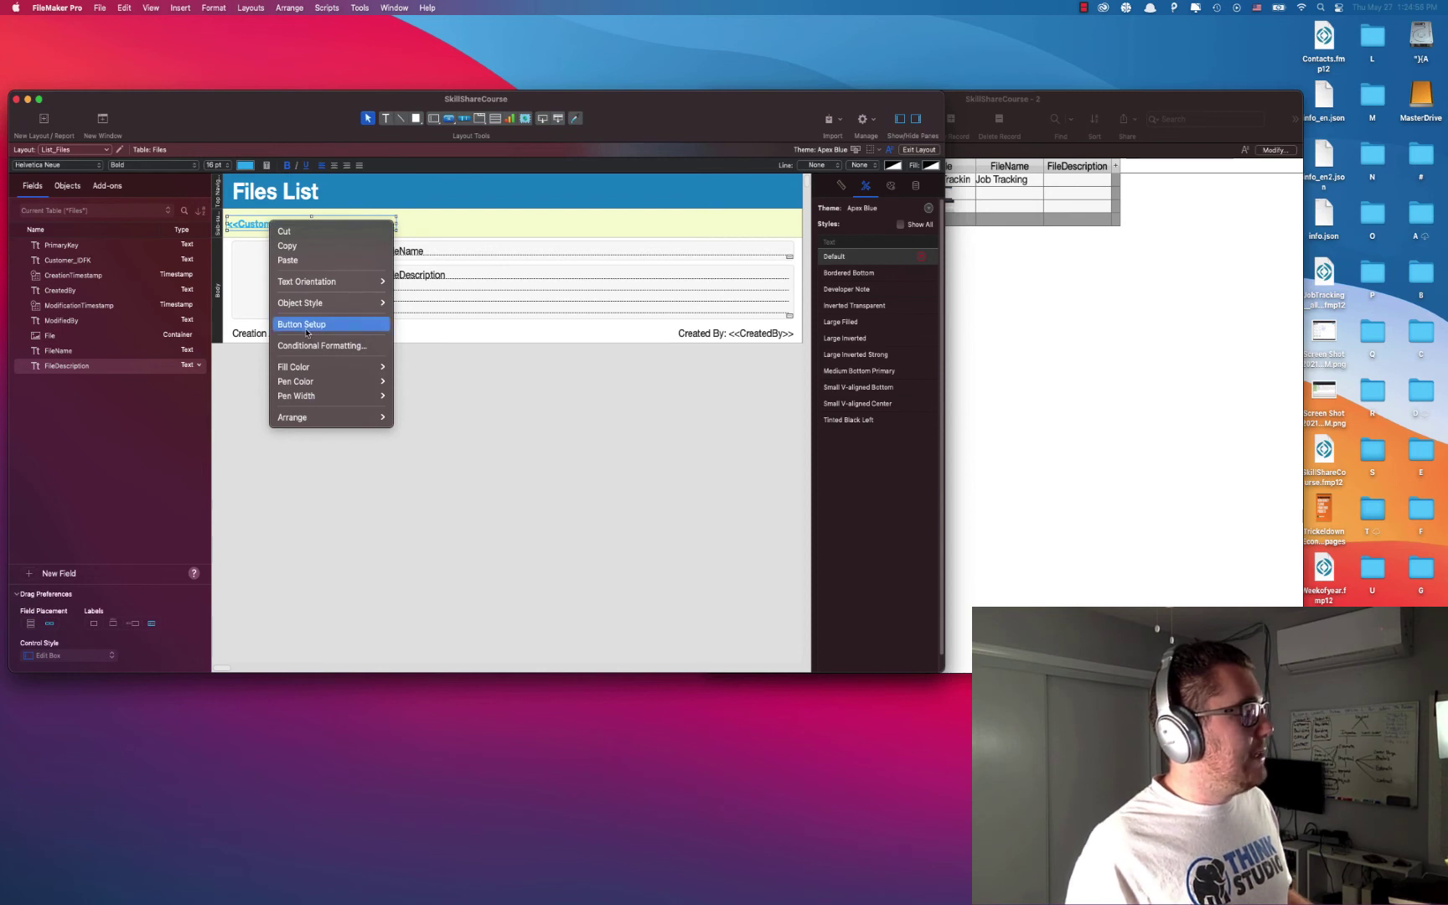
pyautogui.click(306, 331)
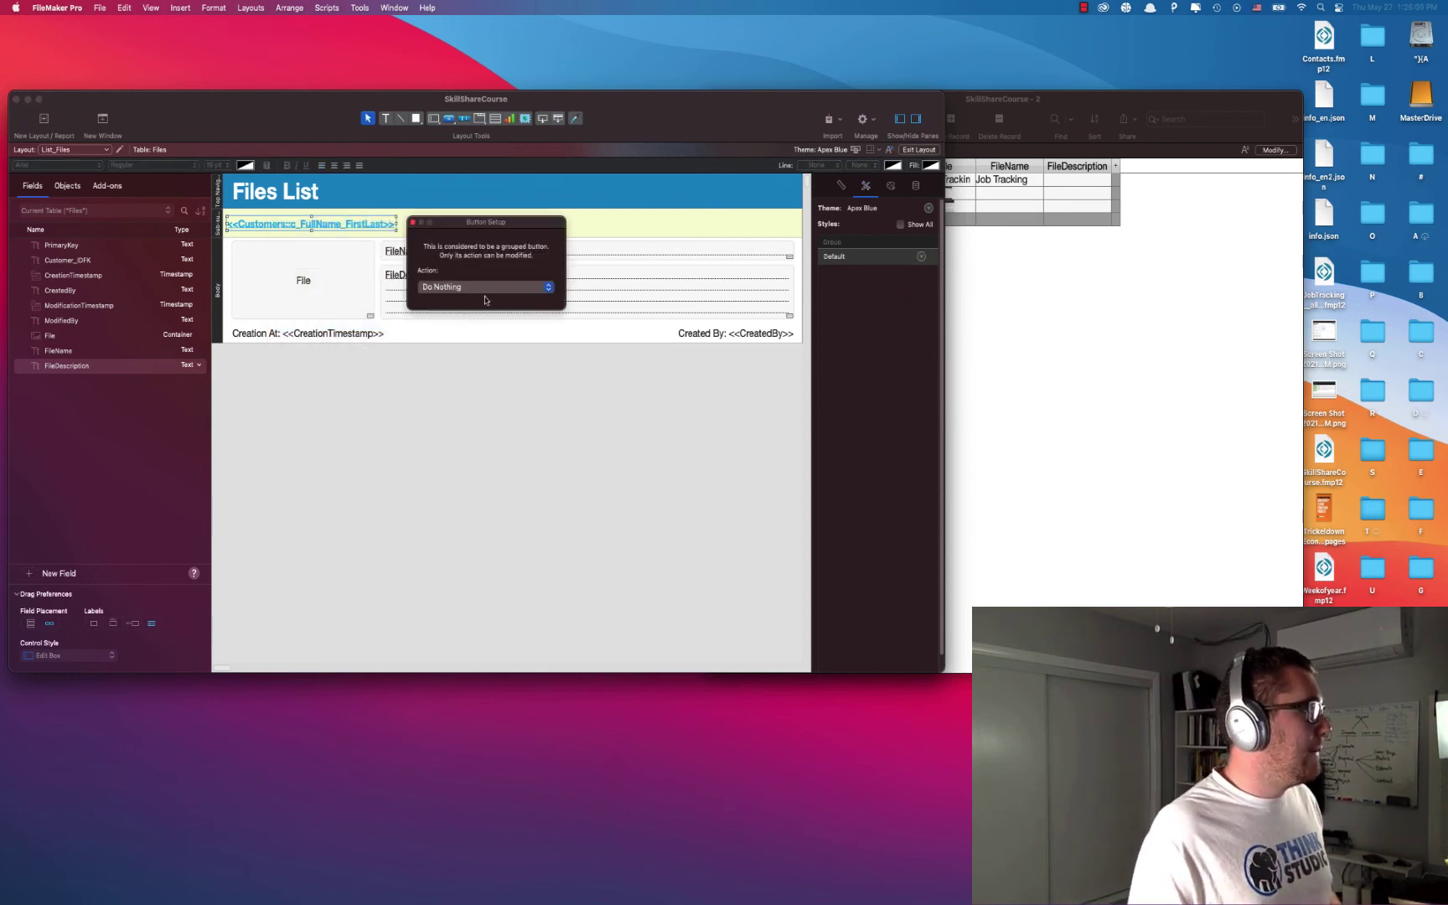
pyautogui.click(486, 286)
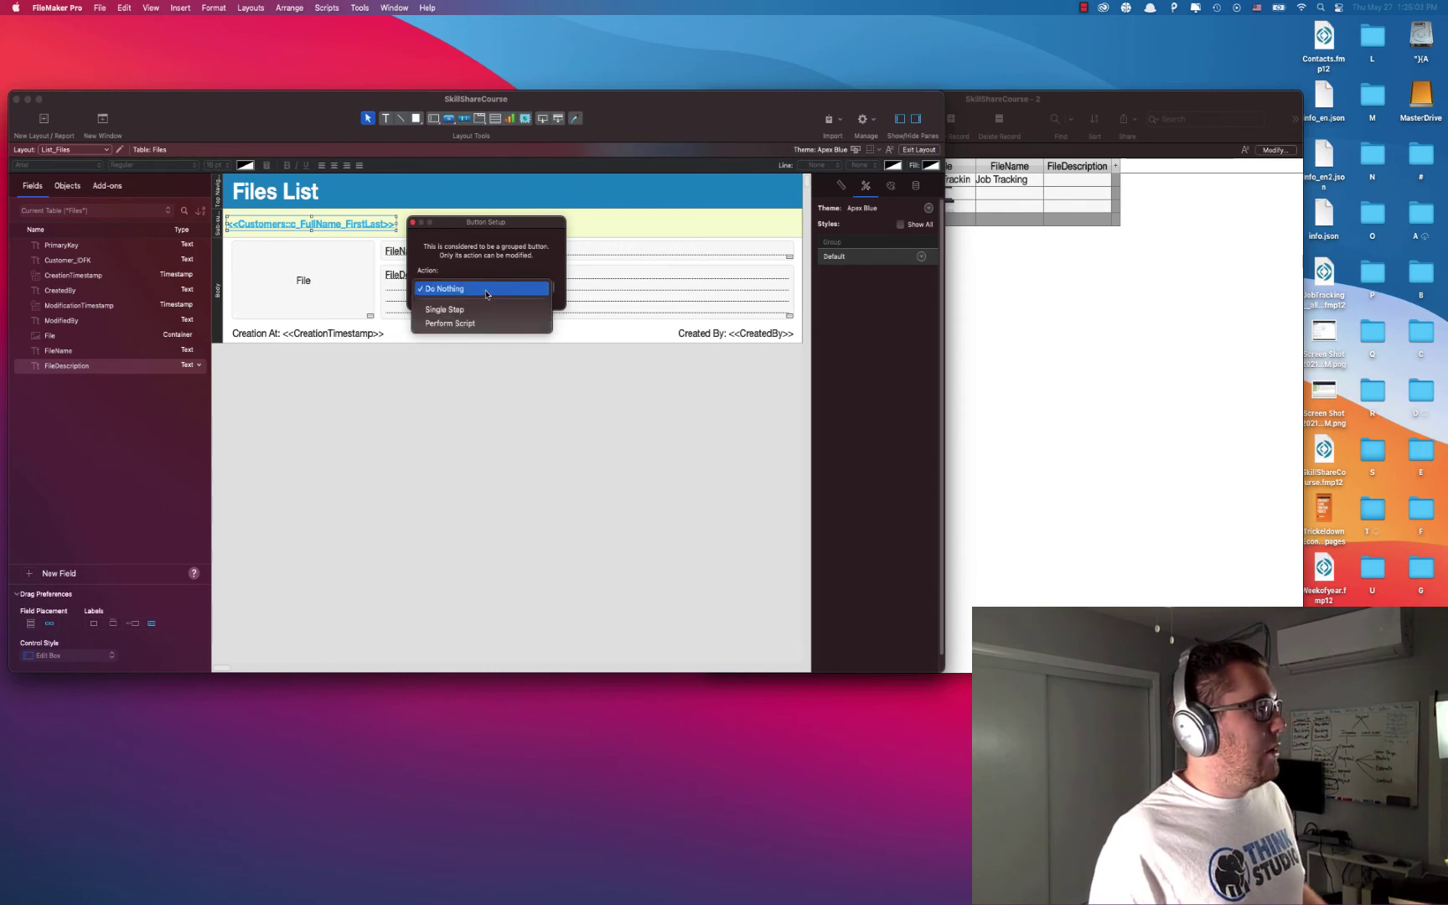
pyautogui.click(478, 328)
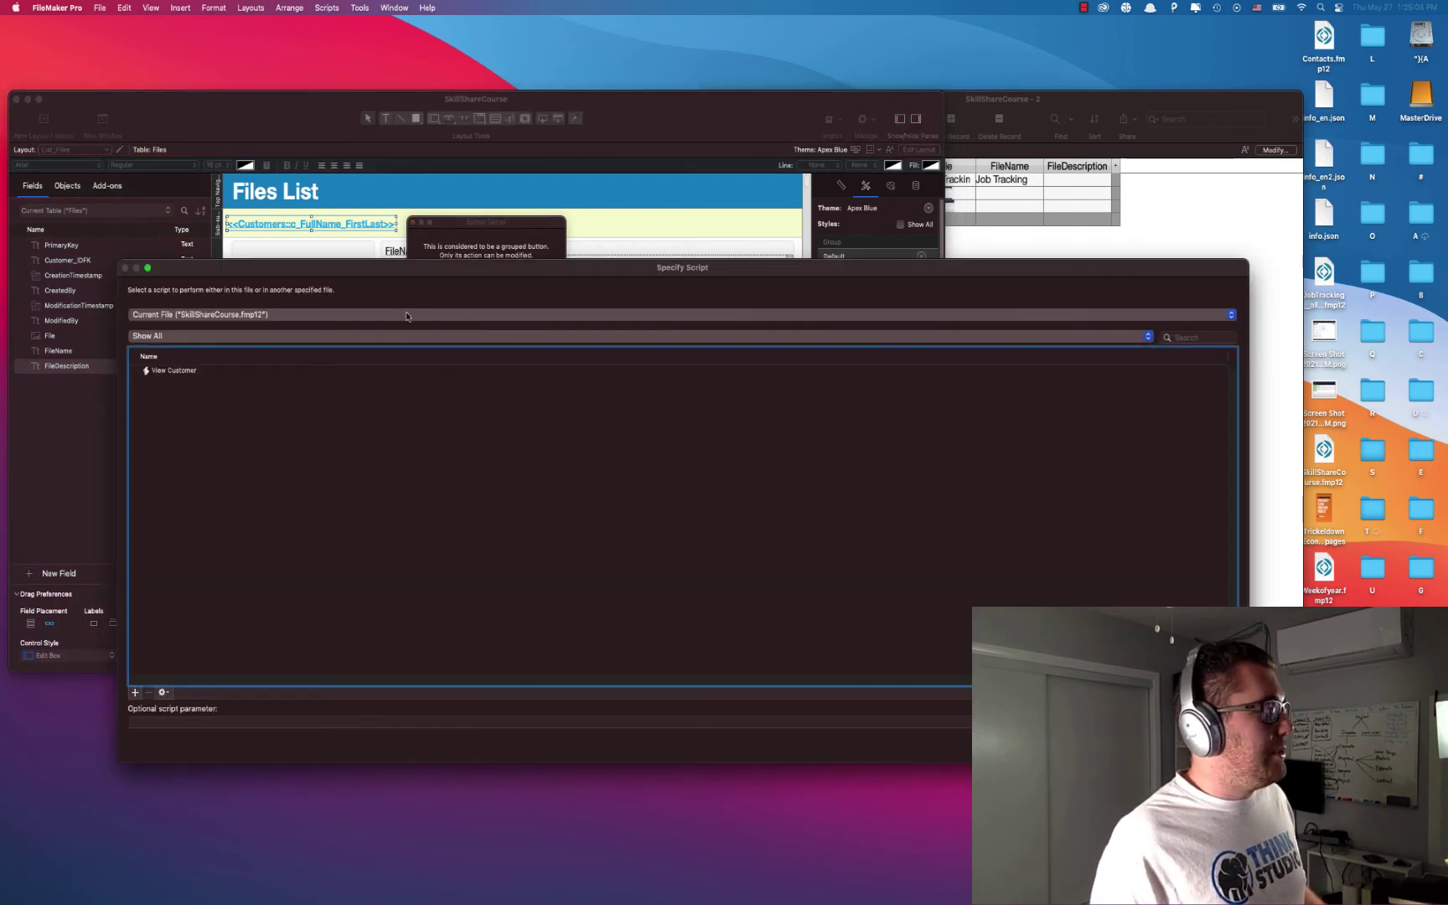
pyautogui.doubleClick(178, 370)
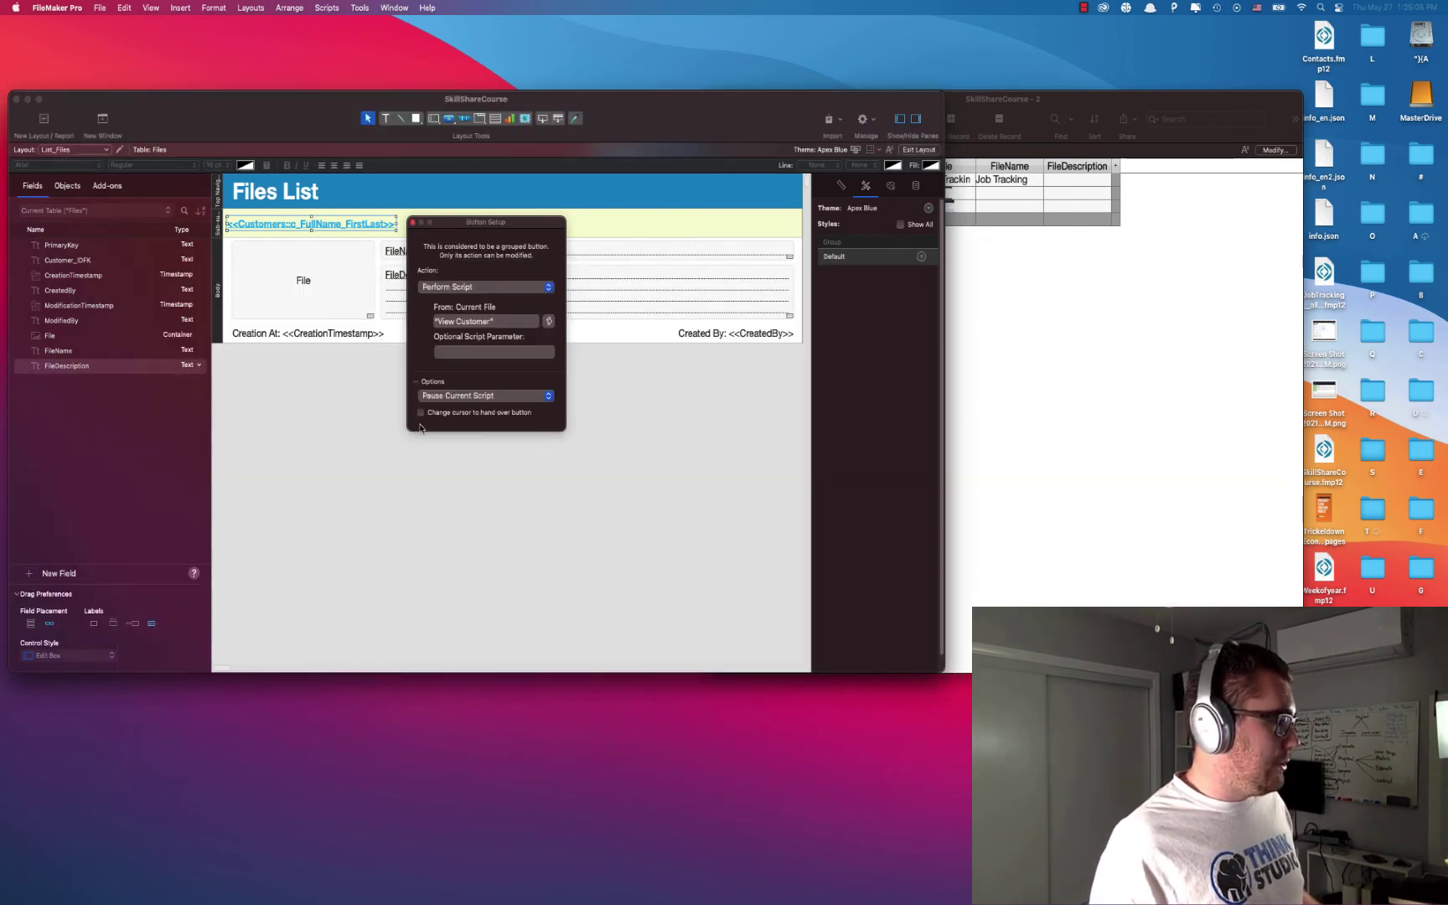
pyautogui.click(421, 413)
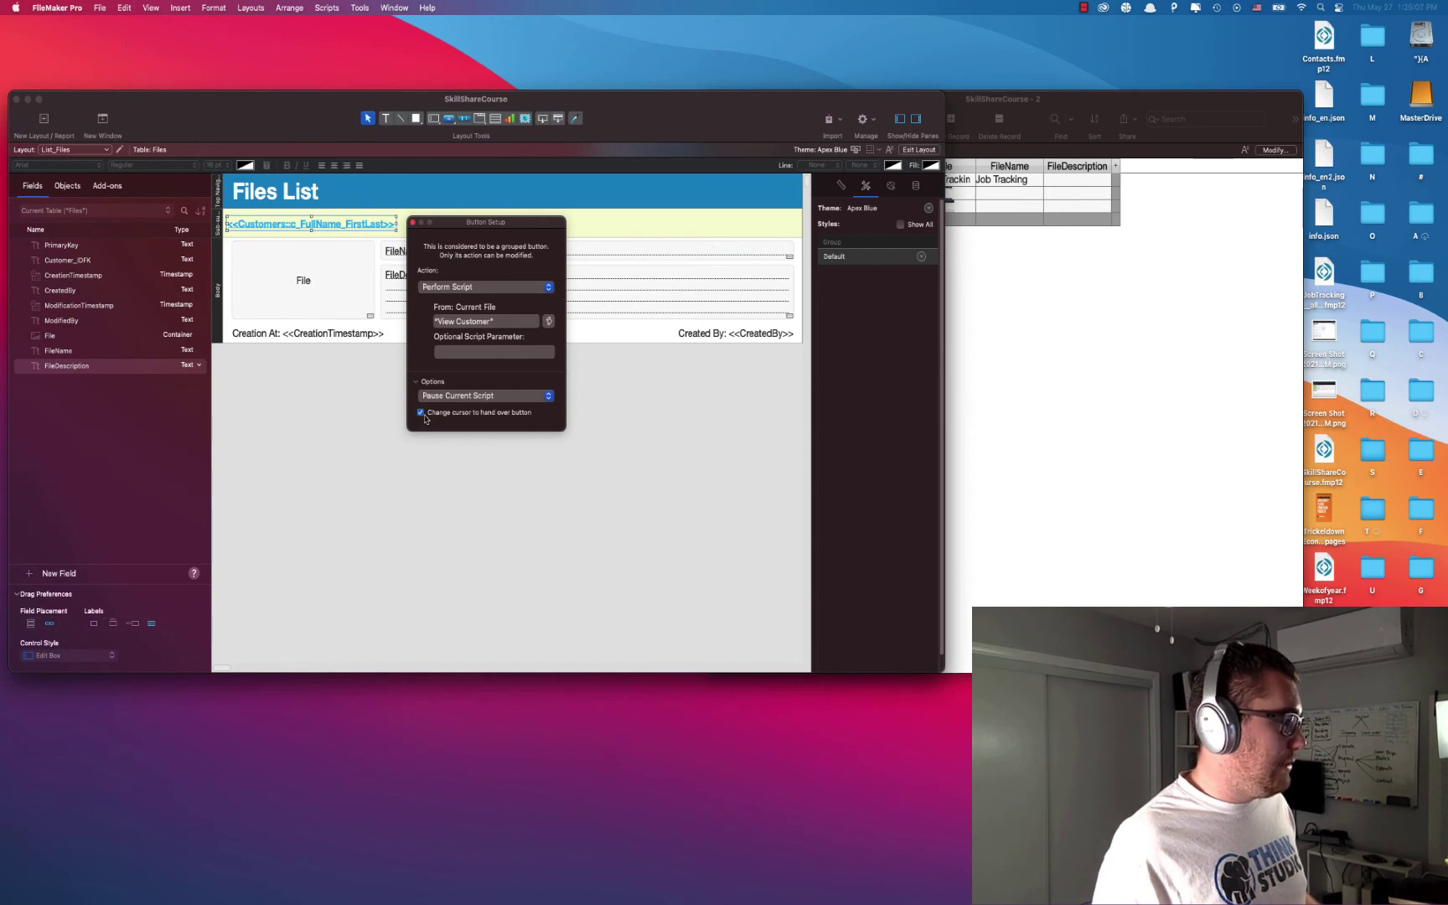
pyautogui.click(411, 223)
pyautogui.click(547, 422)
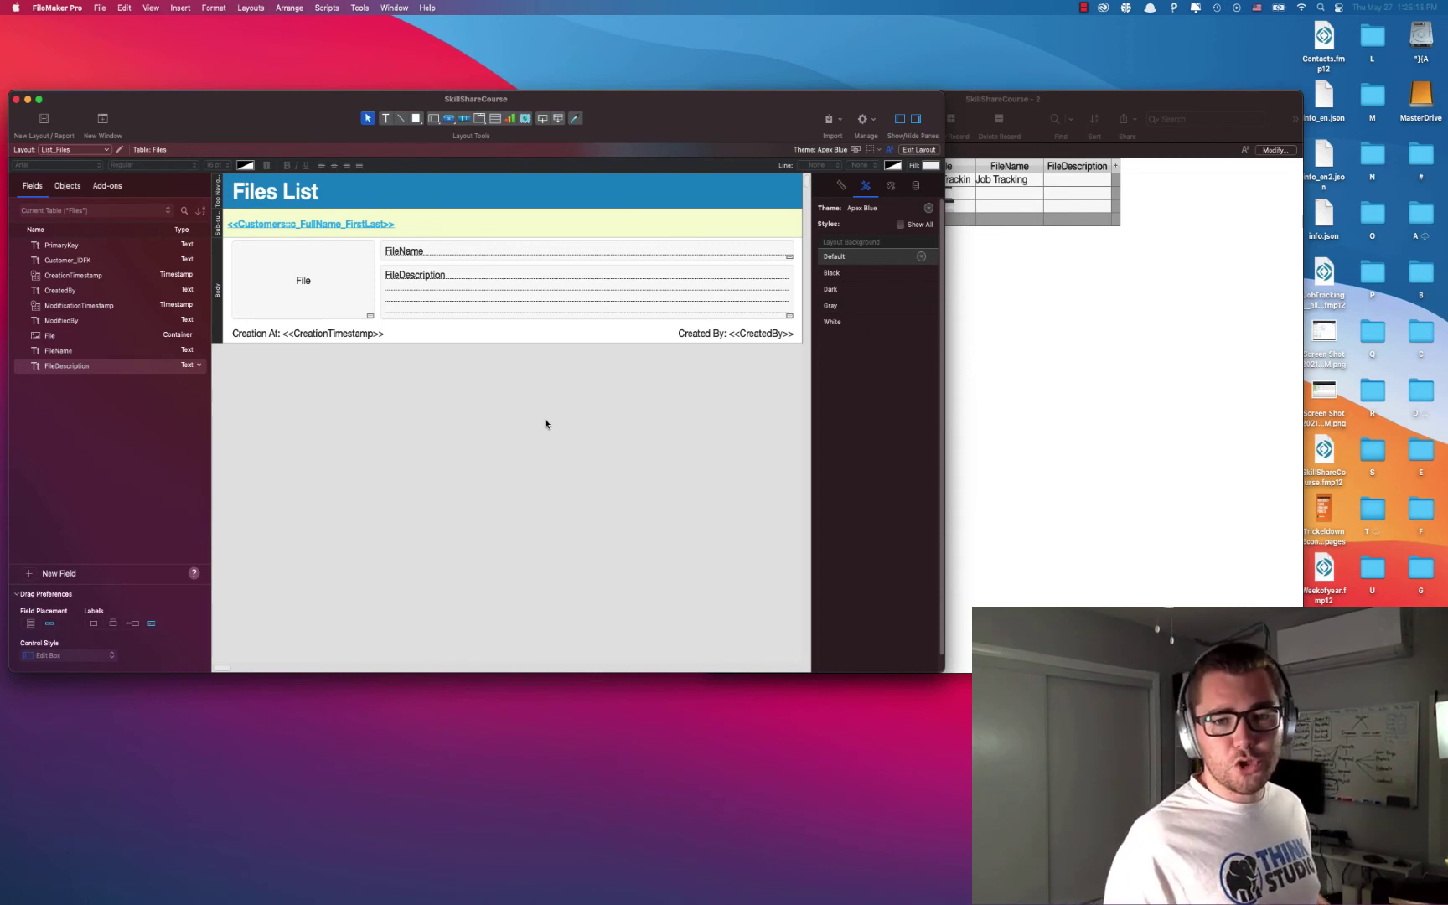
# Step: In Browse mode, sort the Files List records by Customer_IDFK in ascending order and open the first group's customer through its name link
pyautogui.click(922, 151)
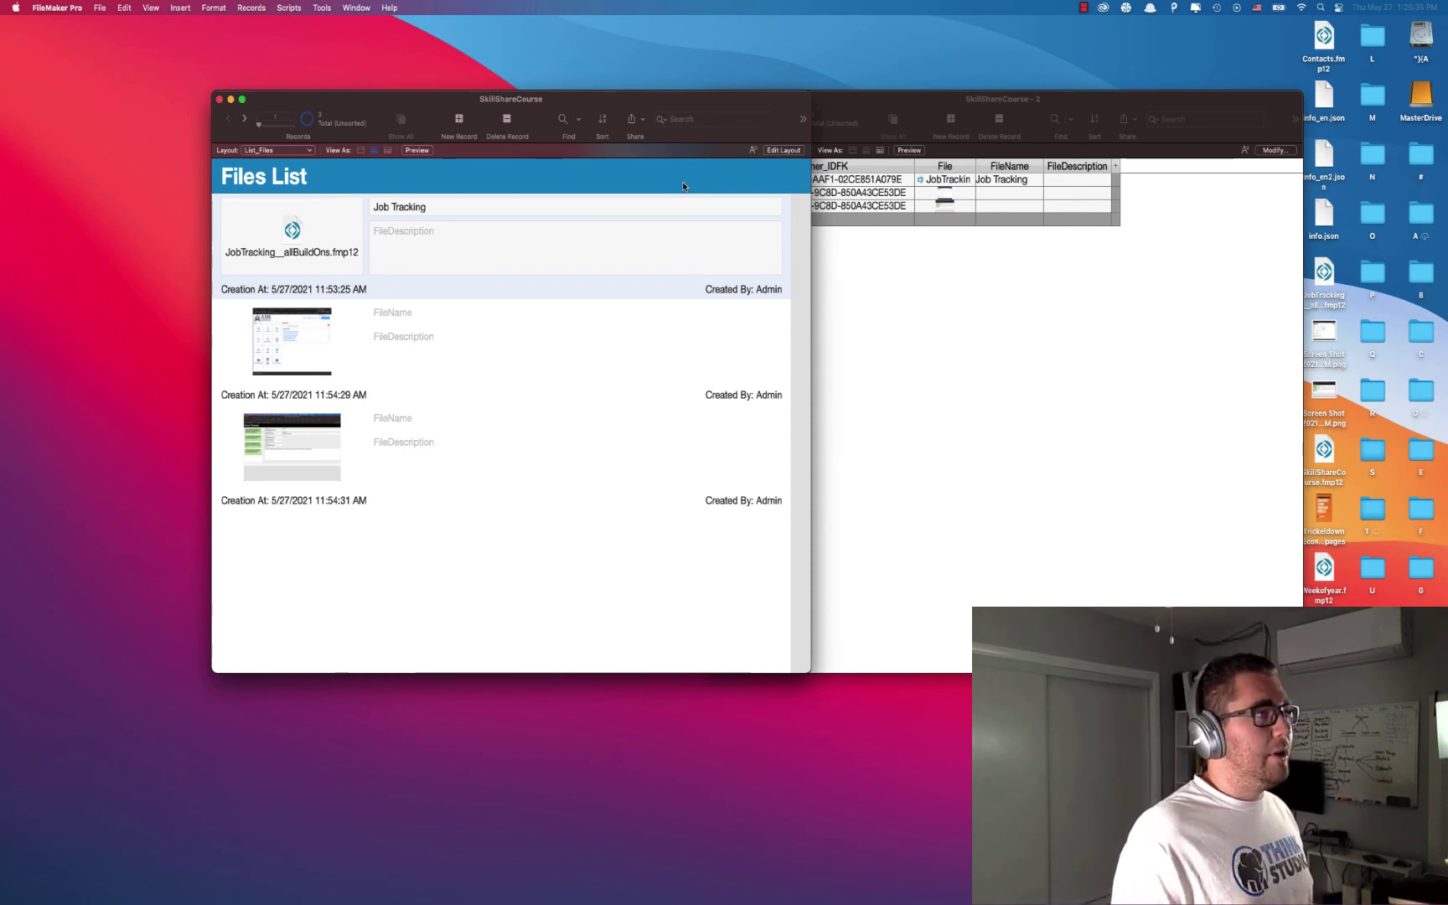
pyautogui.click(602, 119)
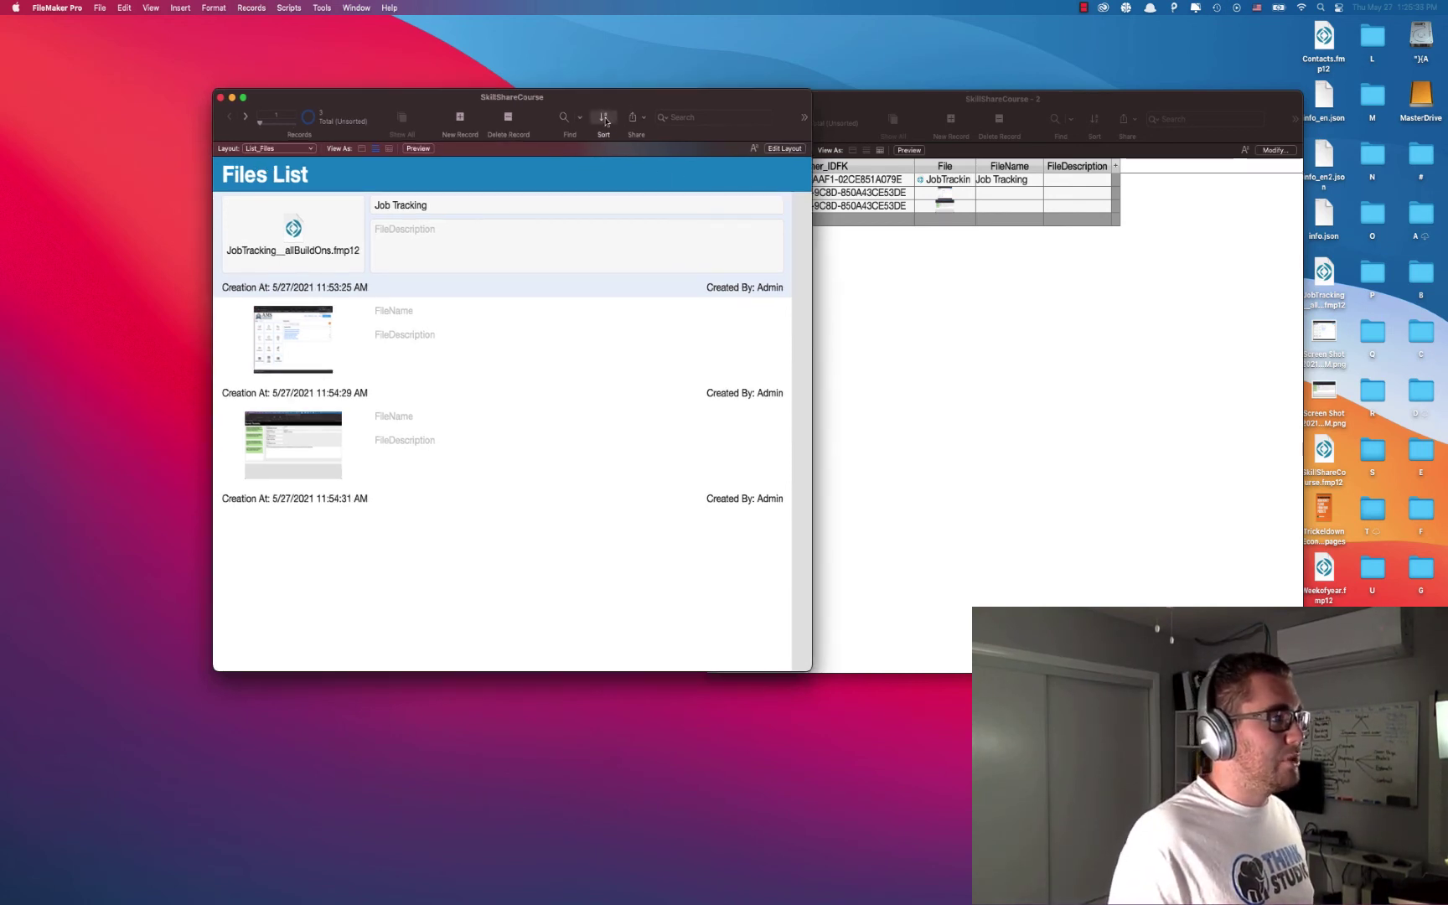
pyautogui.moveTo(811, 350); pyautogui.dragTo(766, 243)
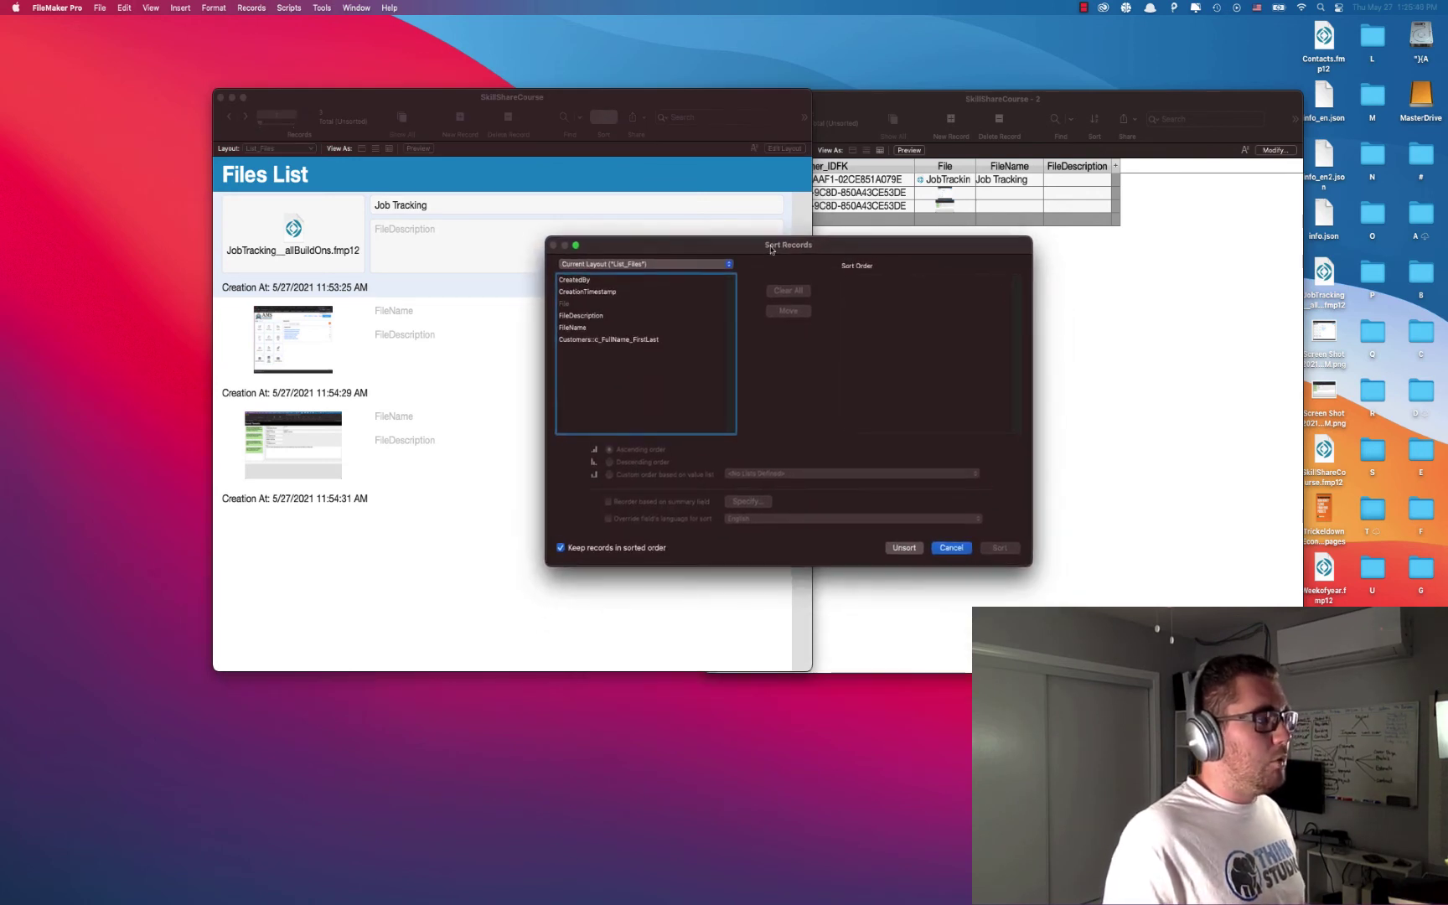
pyautogui.click(641, 261)
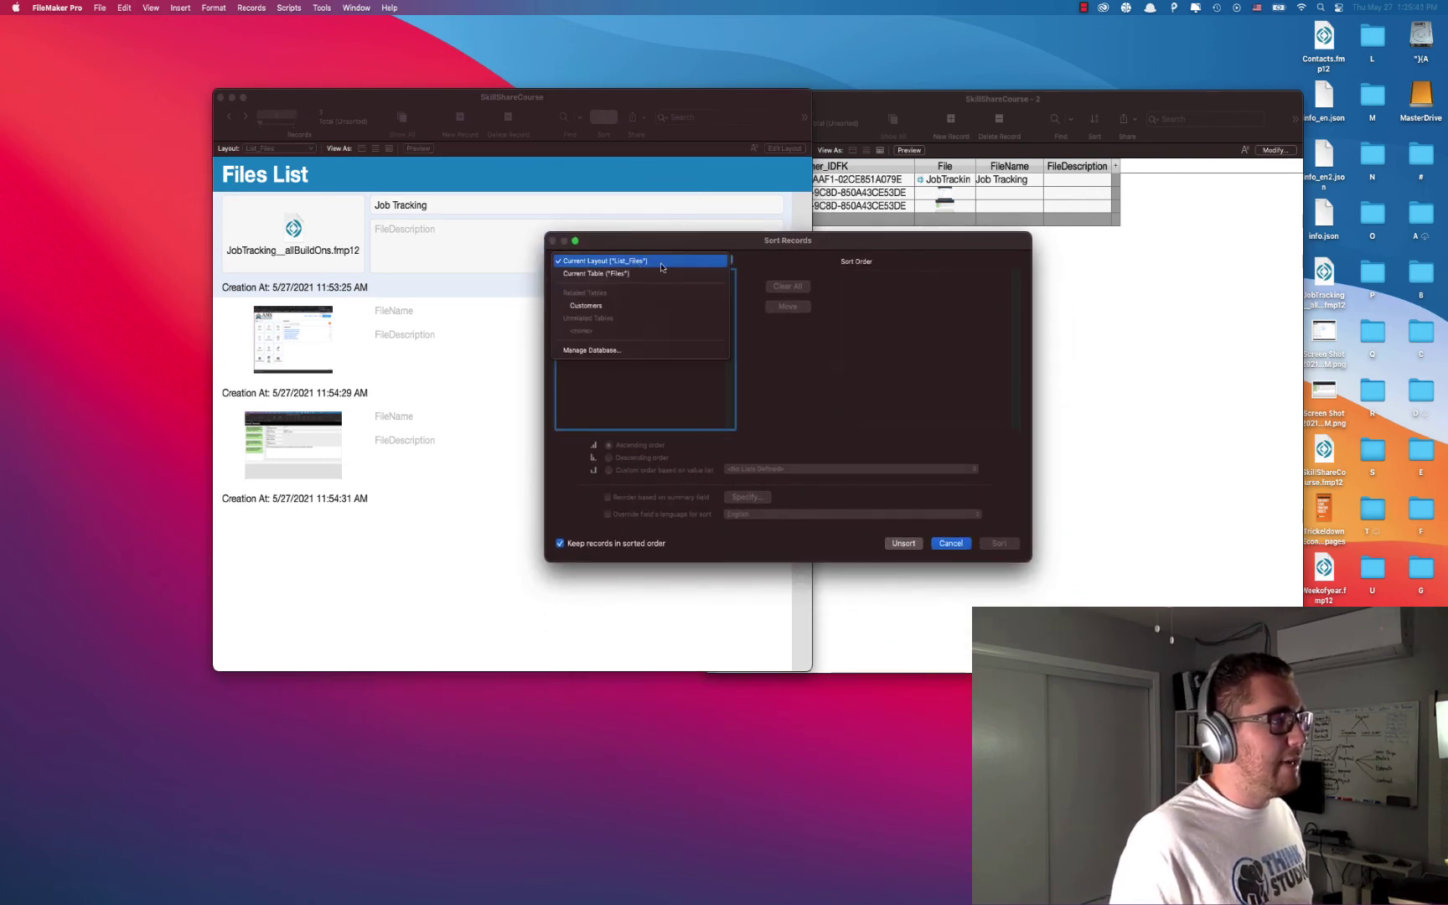
pyautogui.click(661, 262)
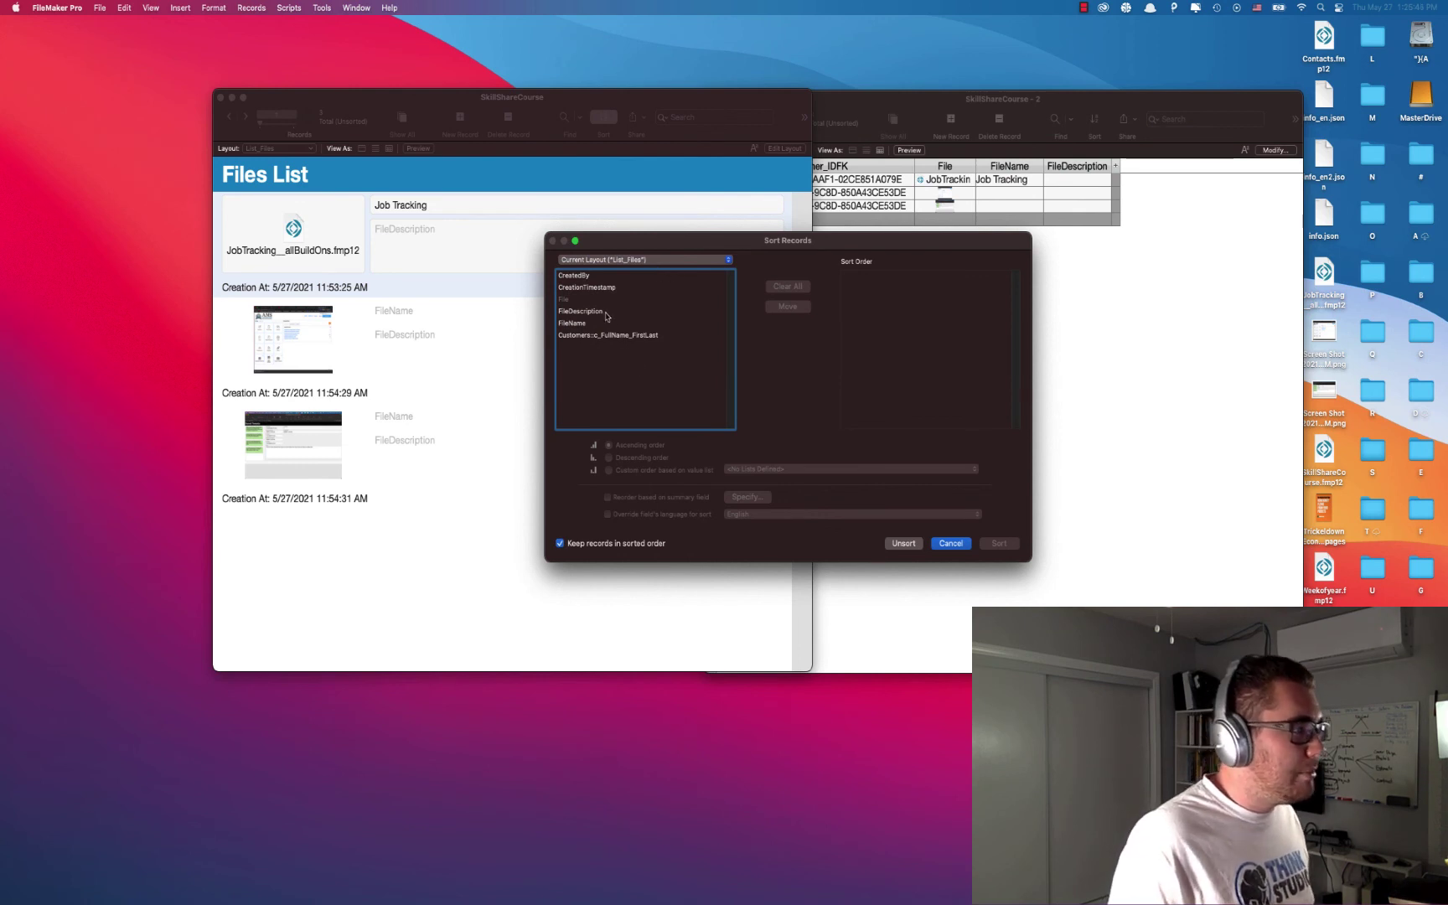
pyautogui.click(614, 262)
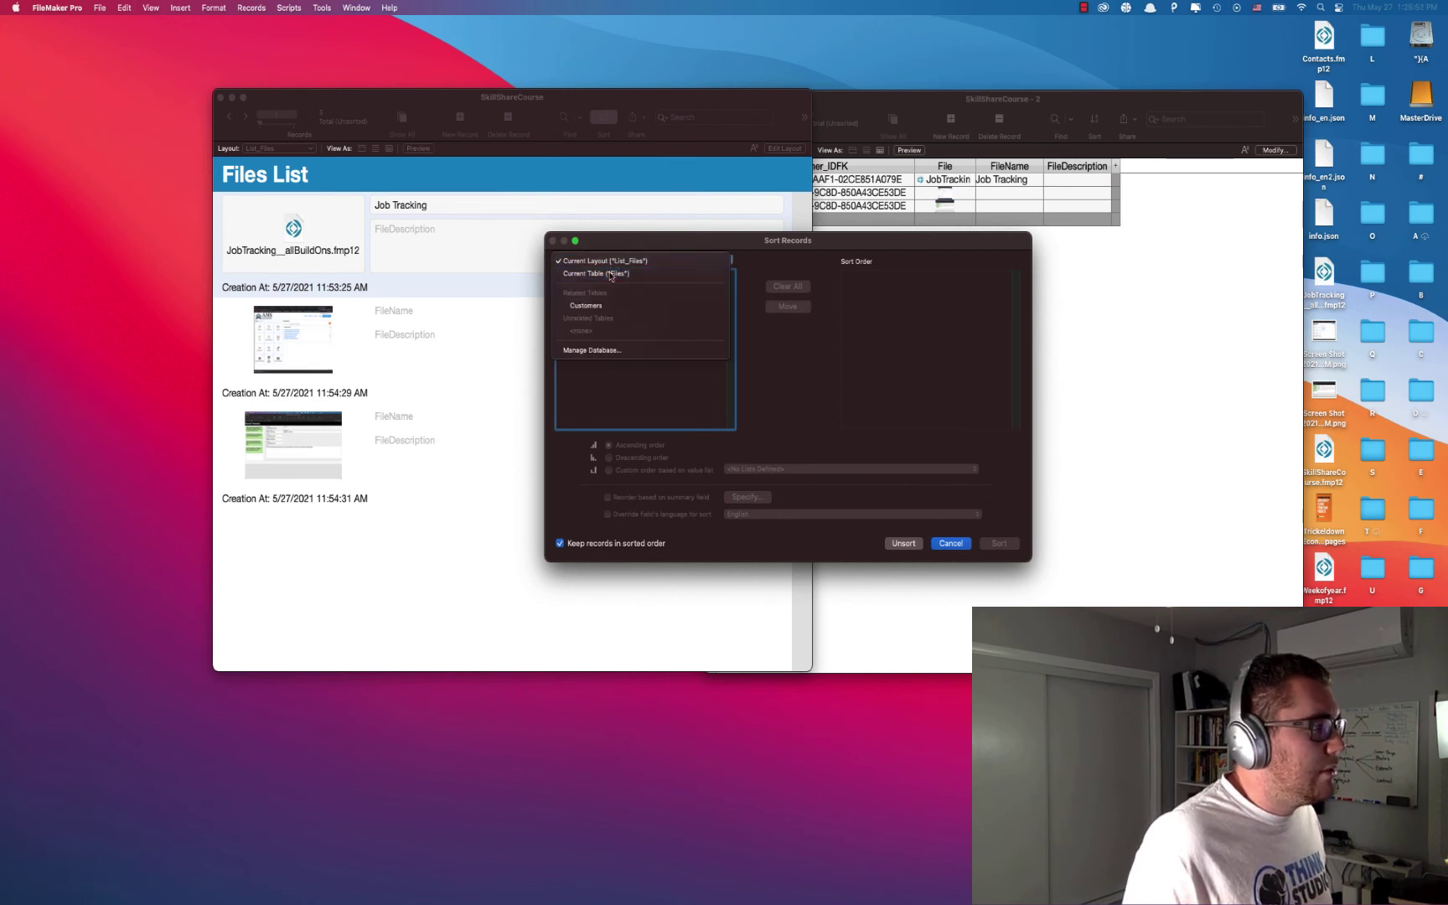
pyautogui.click(610, 277)
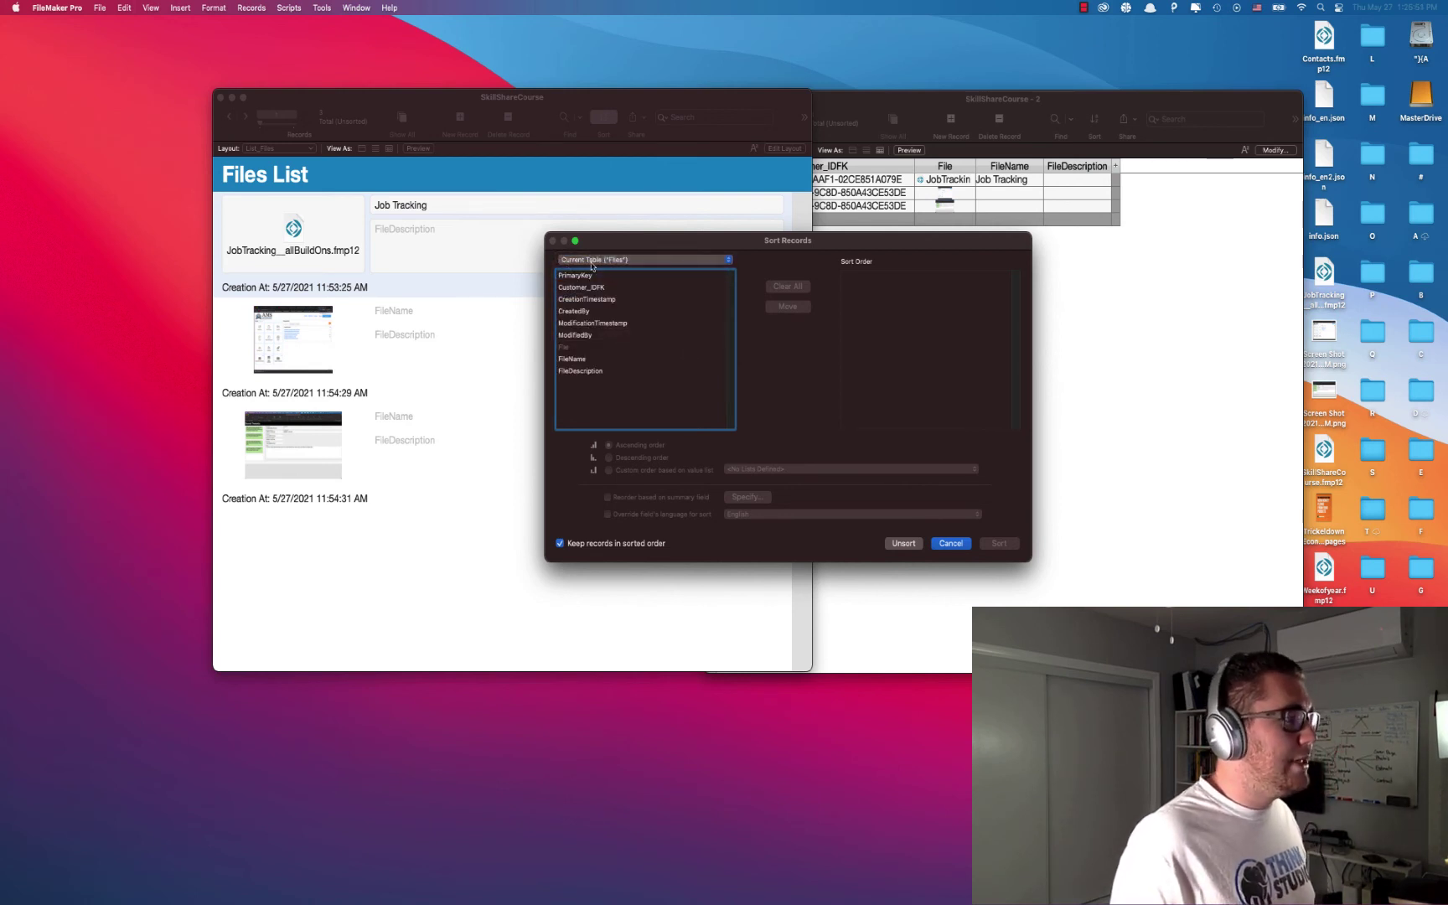
pyautogui.click(590, 290)
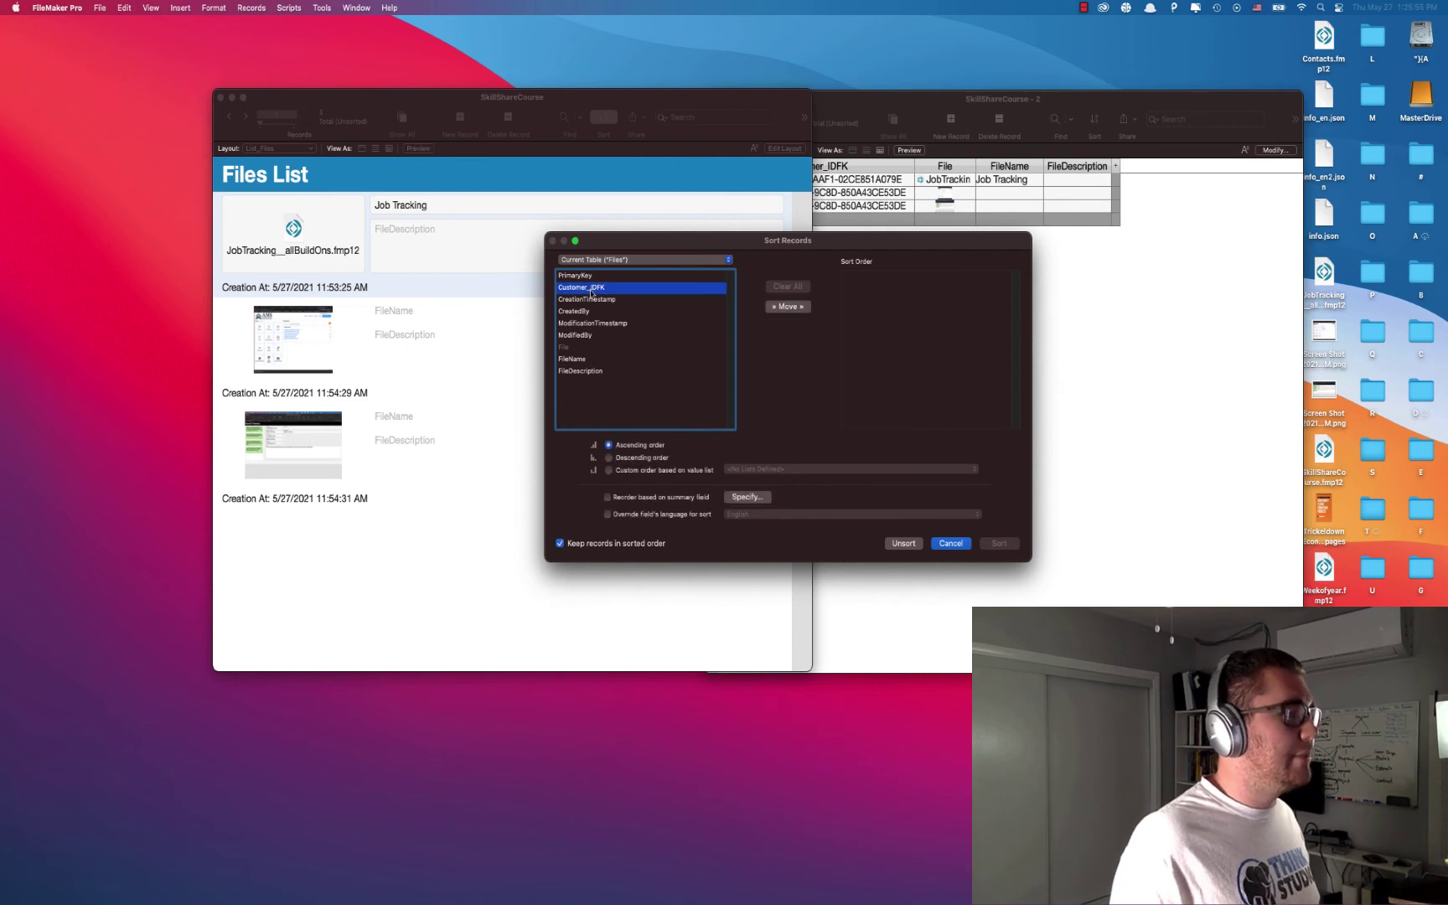
pyautogui.click(794, 305)
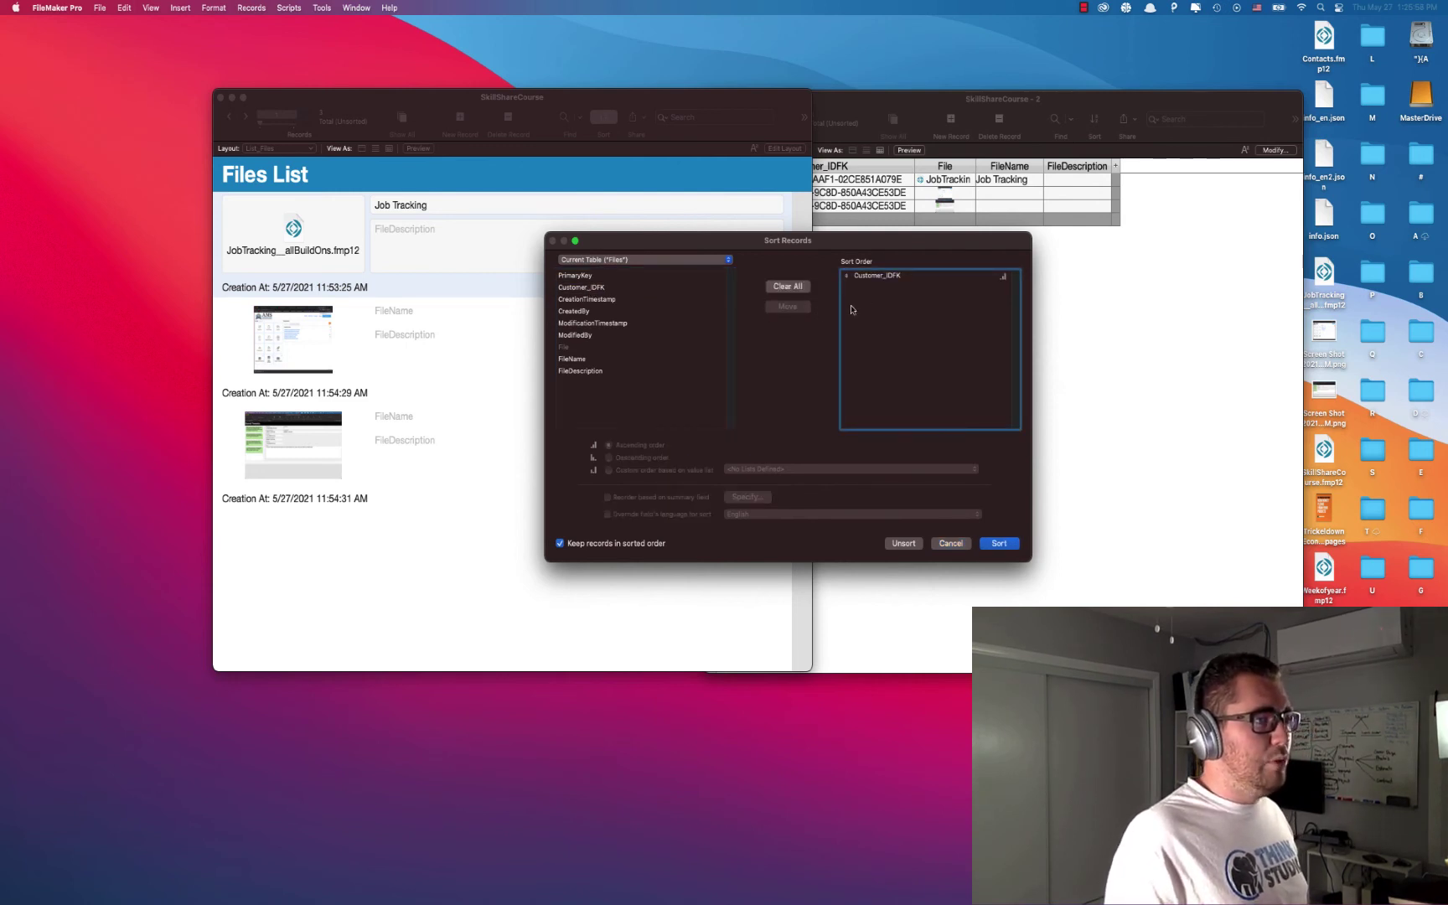
pyautogui.click(997, 543)
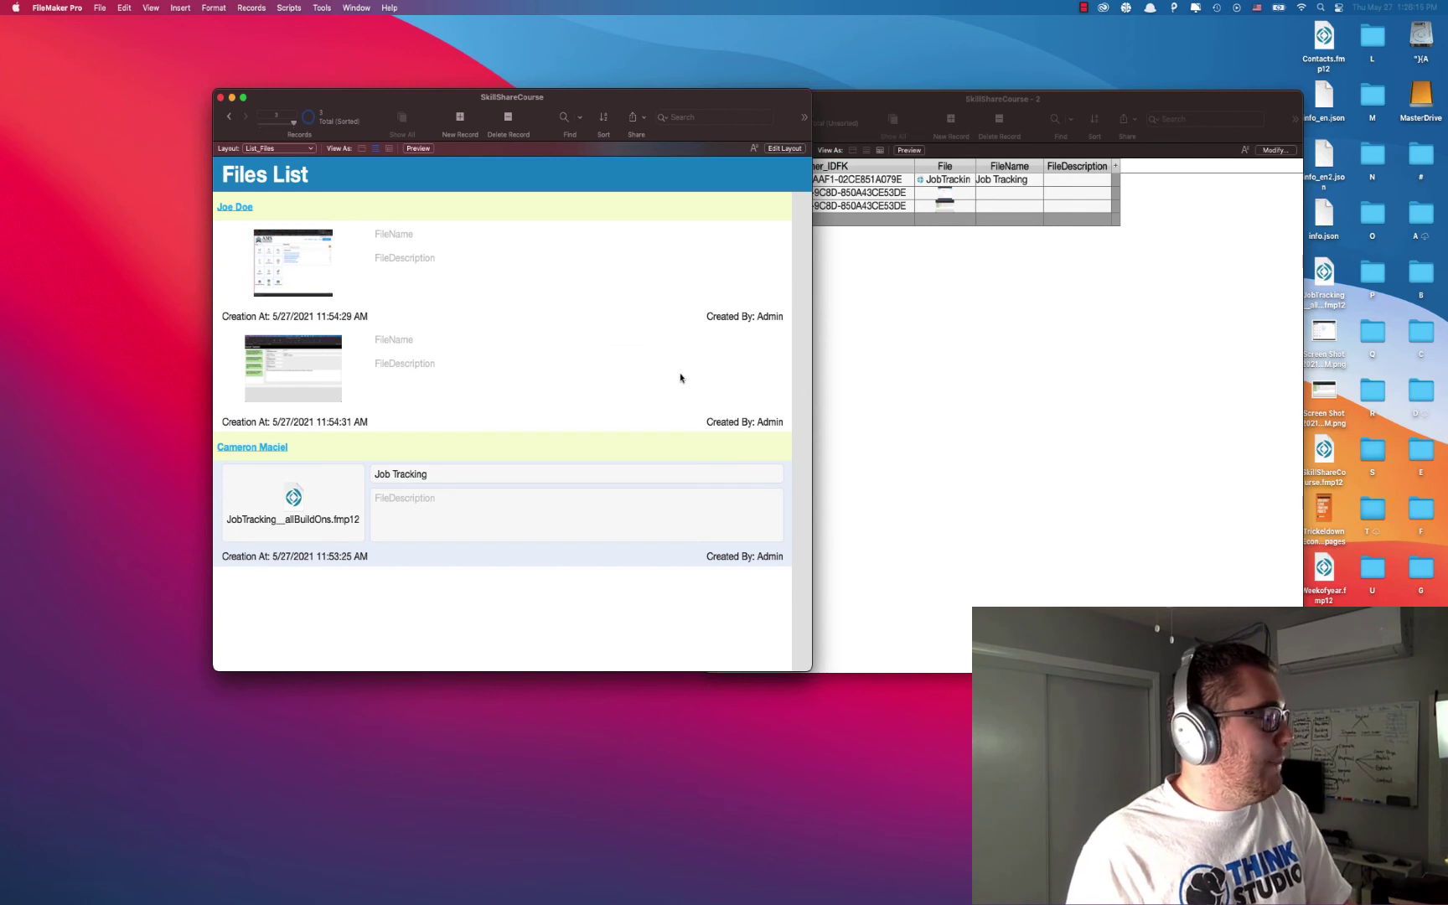
pyautogui.click(235, 210)
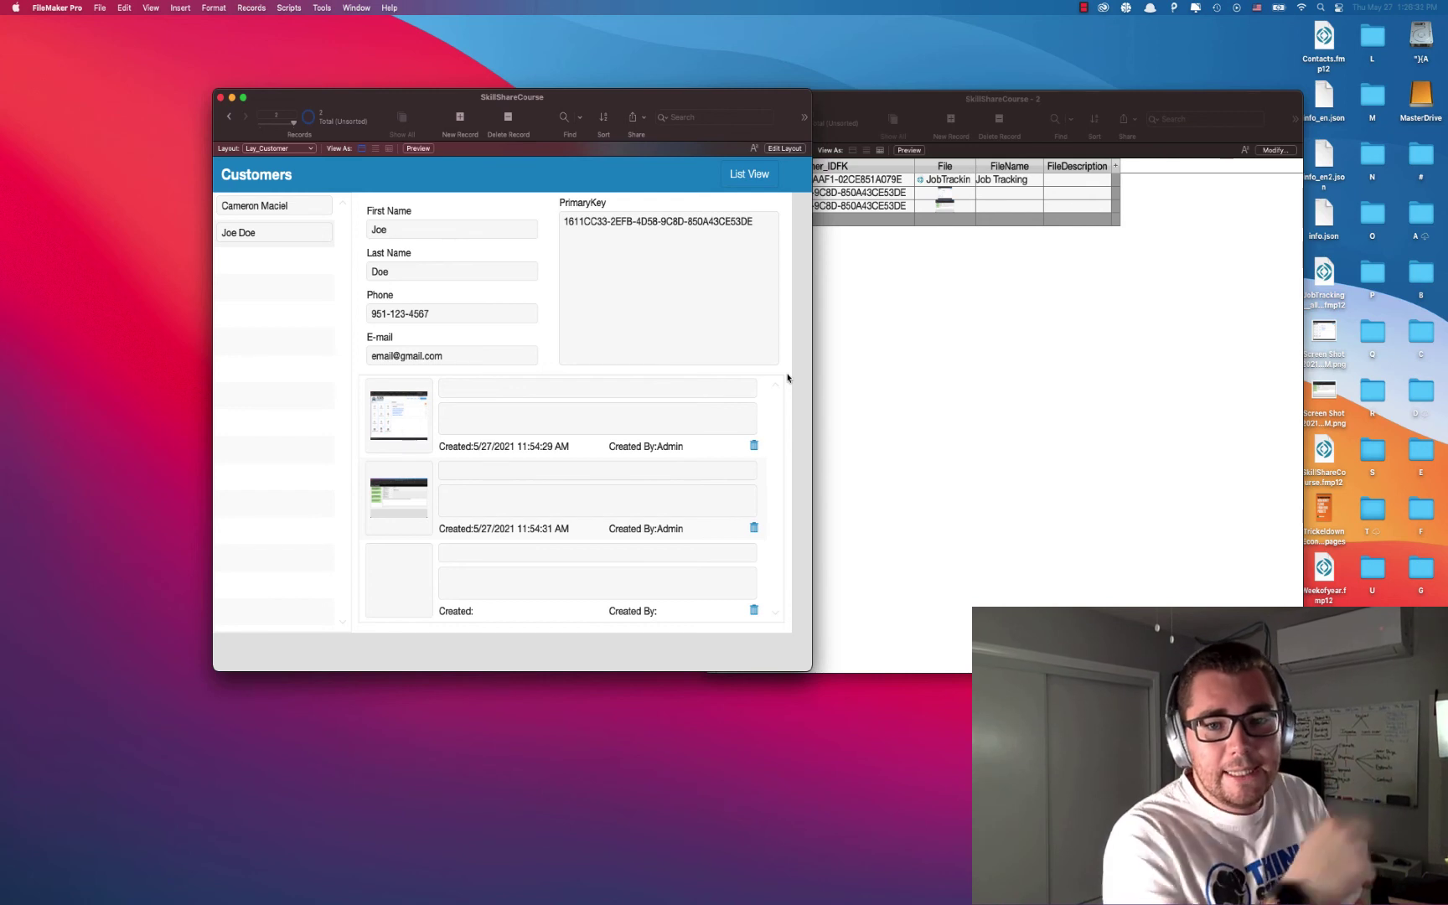
# Step: Edit the Lay_Customer layout and nudge the Files portal down slightly to make room above it
pyautogui.click(795, 152)
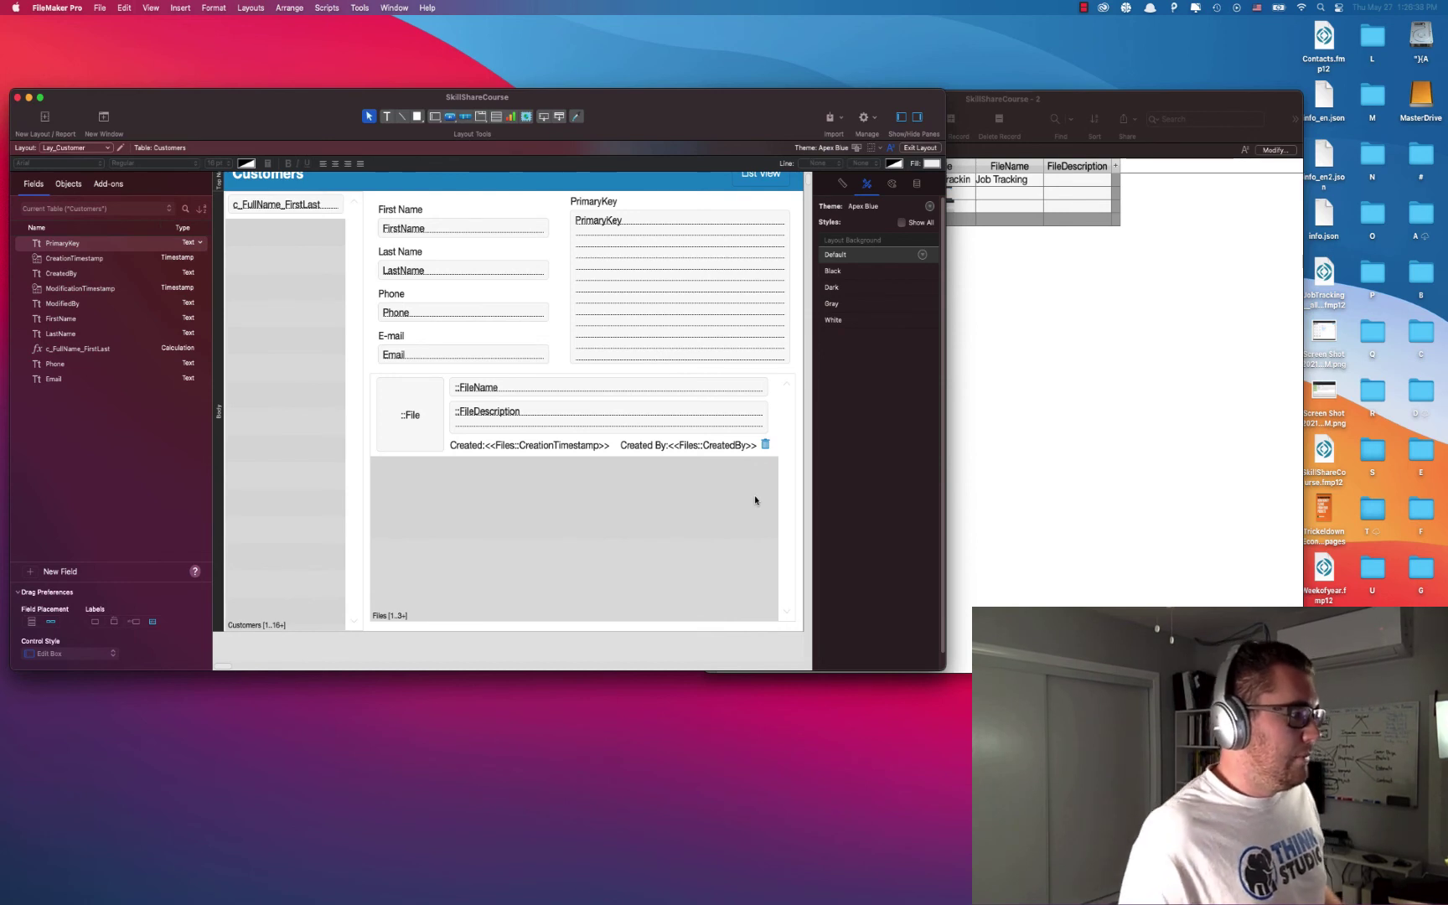
pyautogui.click(750, 491)
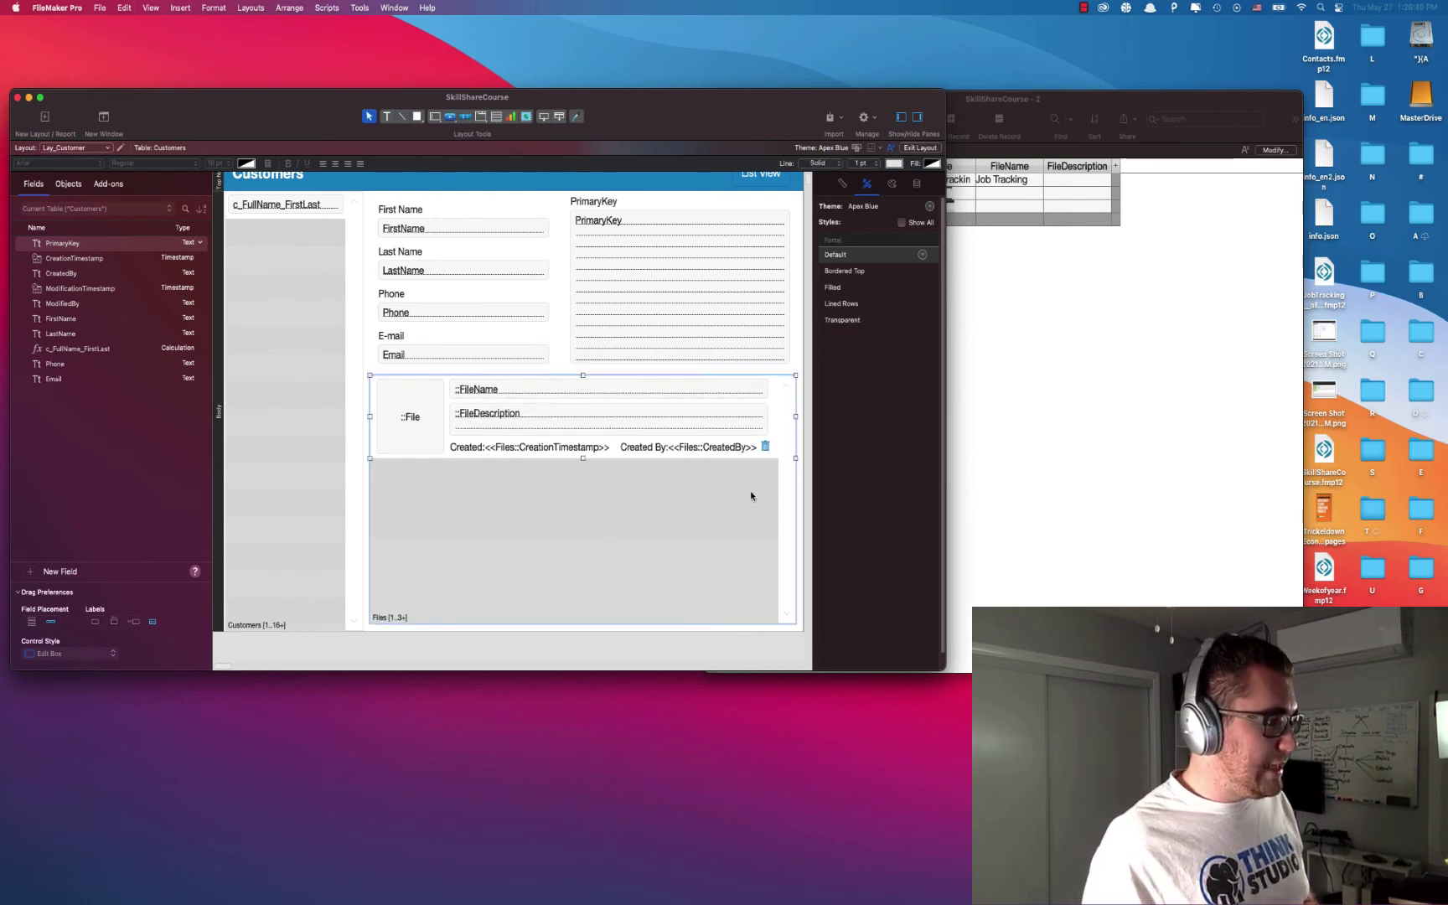
pyautogui.press('Down')
pyautogui.press('Down')
pyautogui.press('Down')
pyautogui.press('Down')
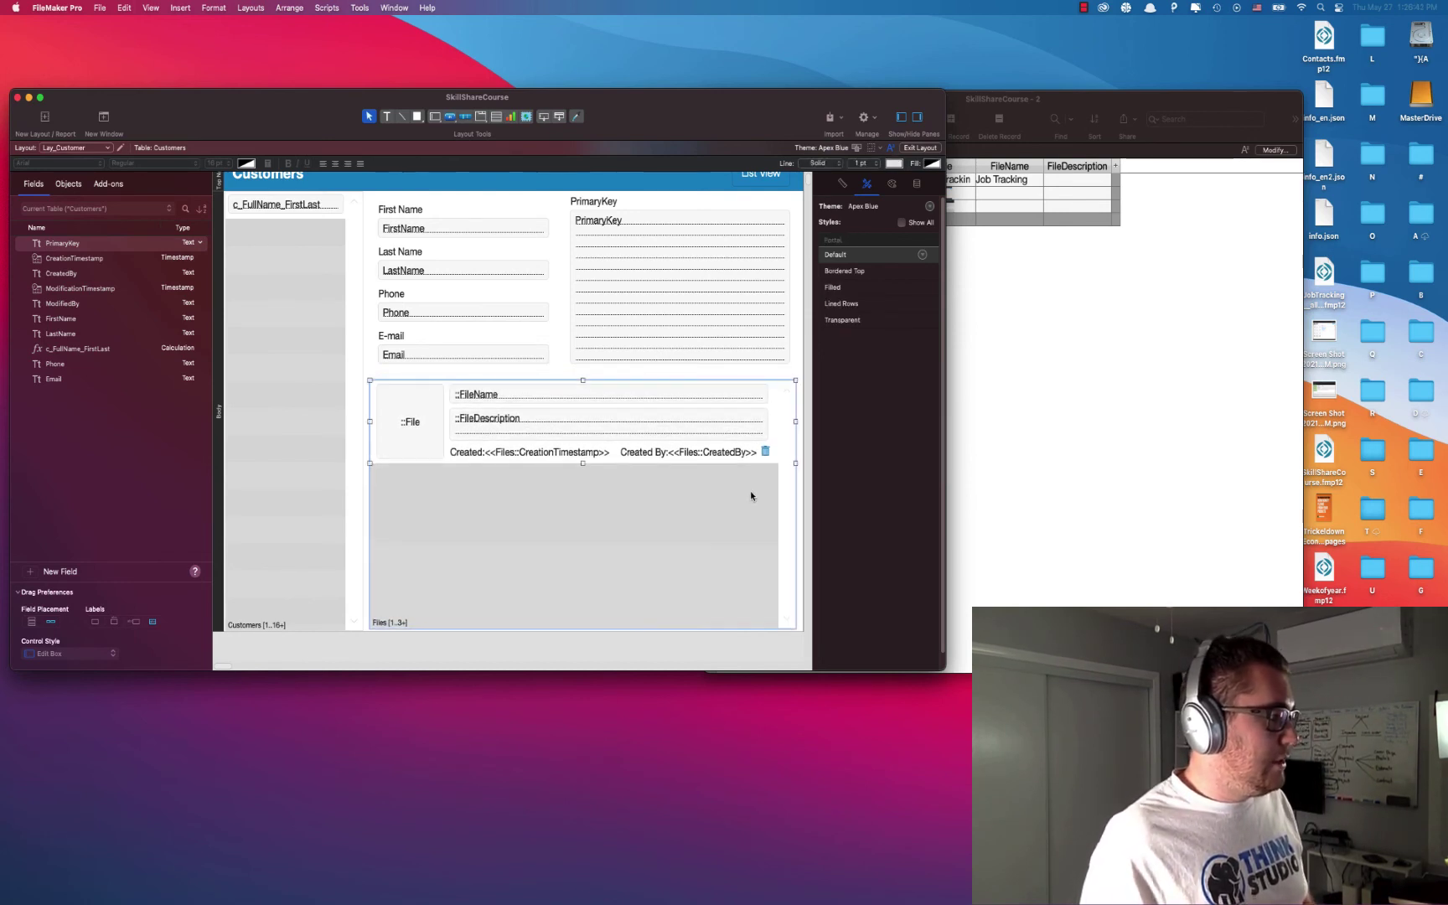
pyautogui.scroll(-5, 673, 279)
pyautogui.click(575, 553)
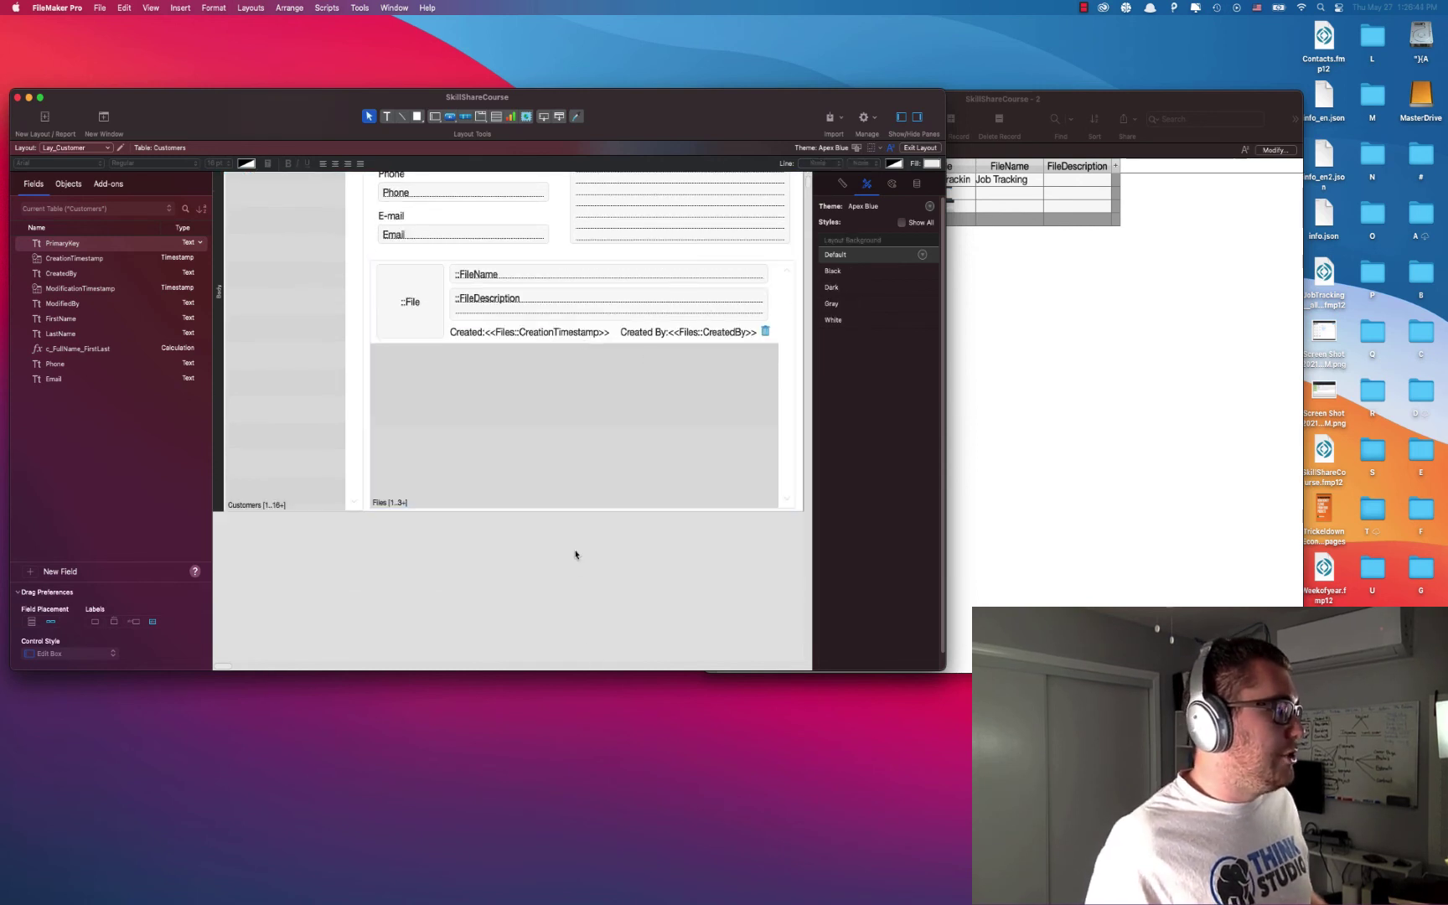
pyautogui.scroll(1, 688, 468)
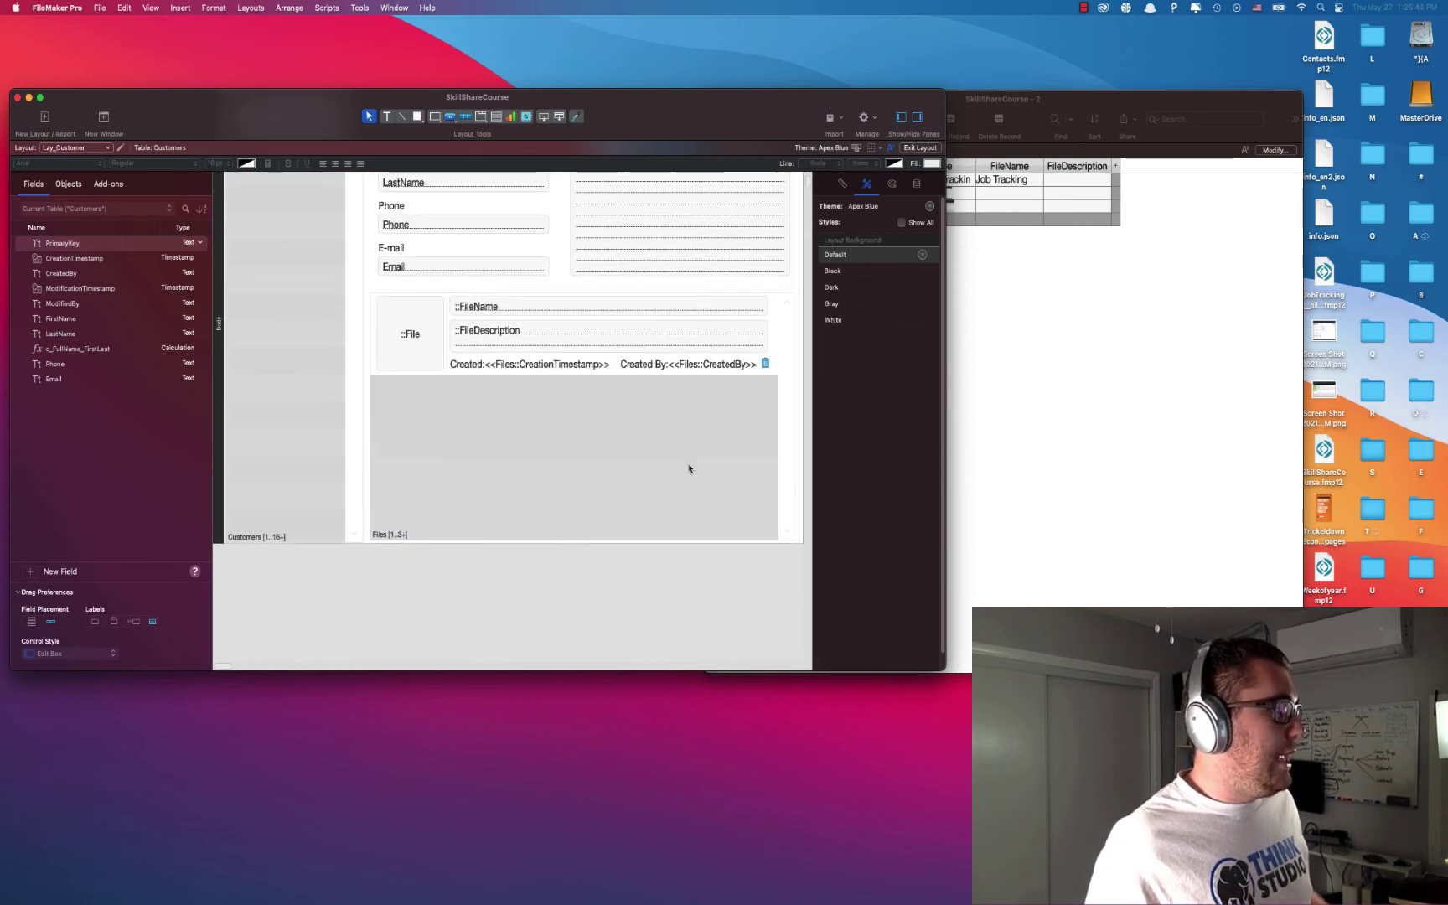
# Step: Add a View All text label above the upper end of the Files portal's scrollbar
pyautogui.click(392, 119)
pyautogui.click(779, 291)
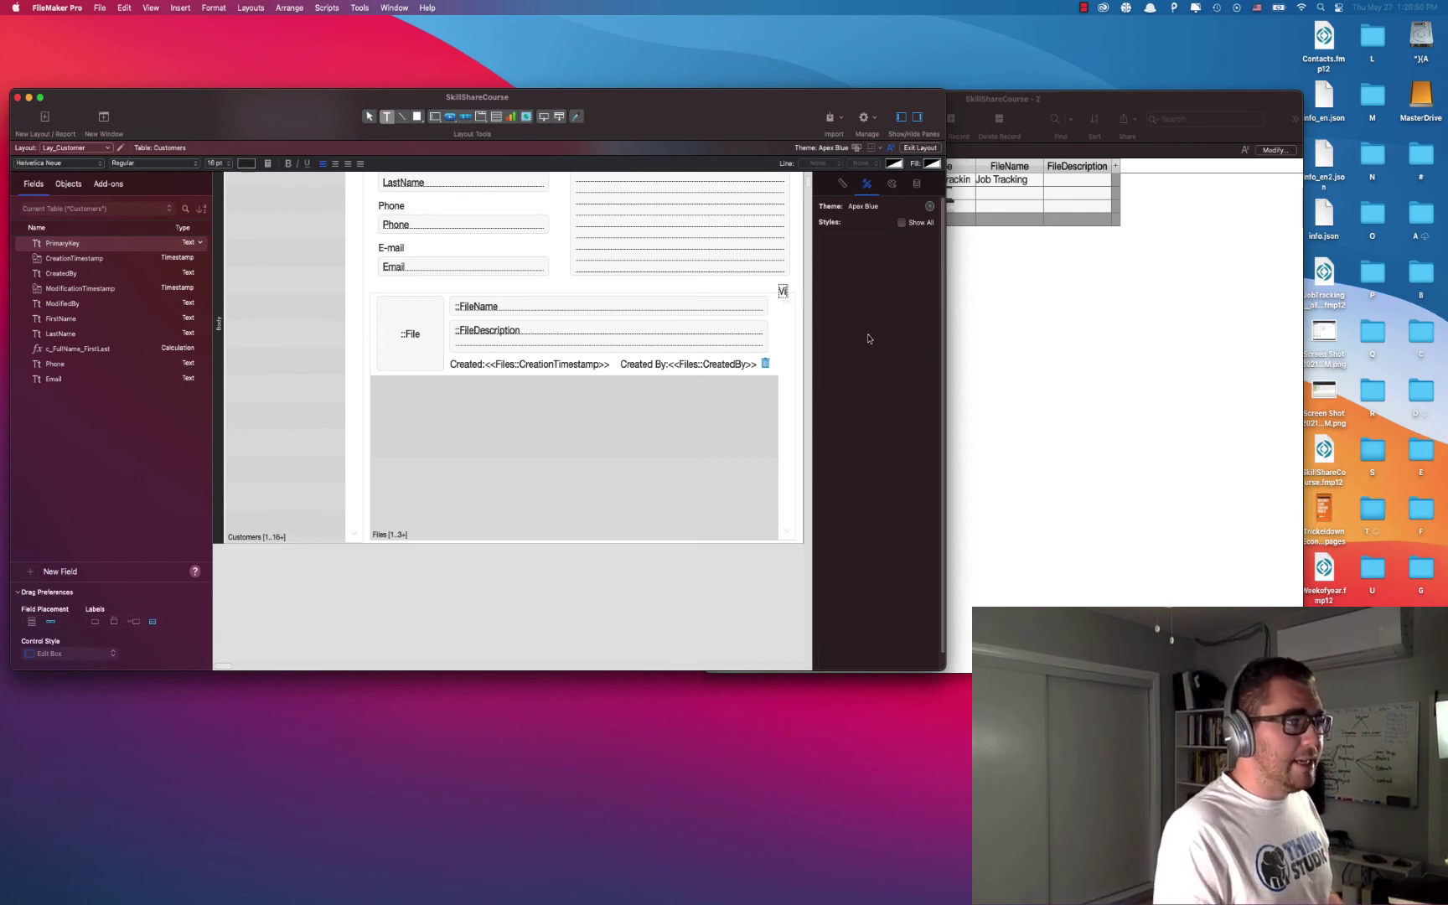
pyautogui.write('View A')
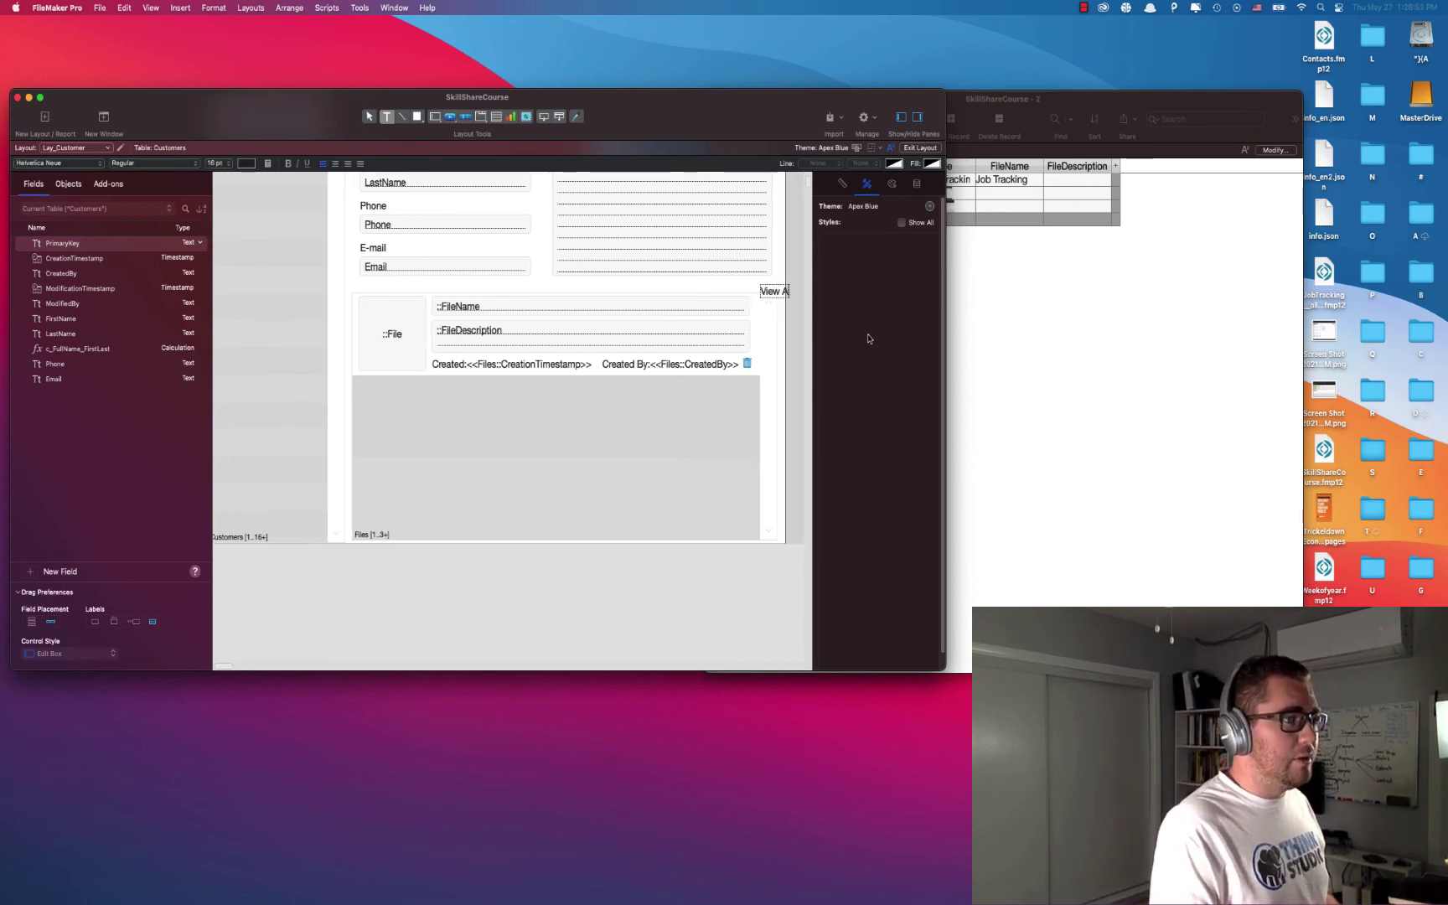
pyautogui.write('ll')
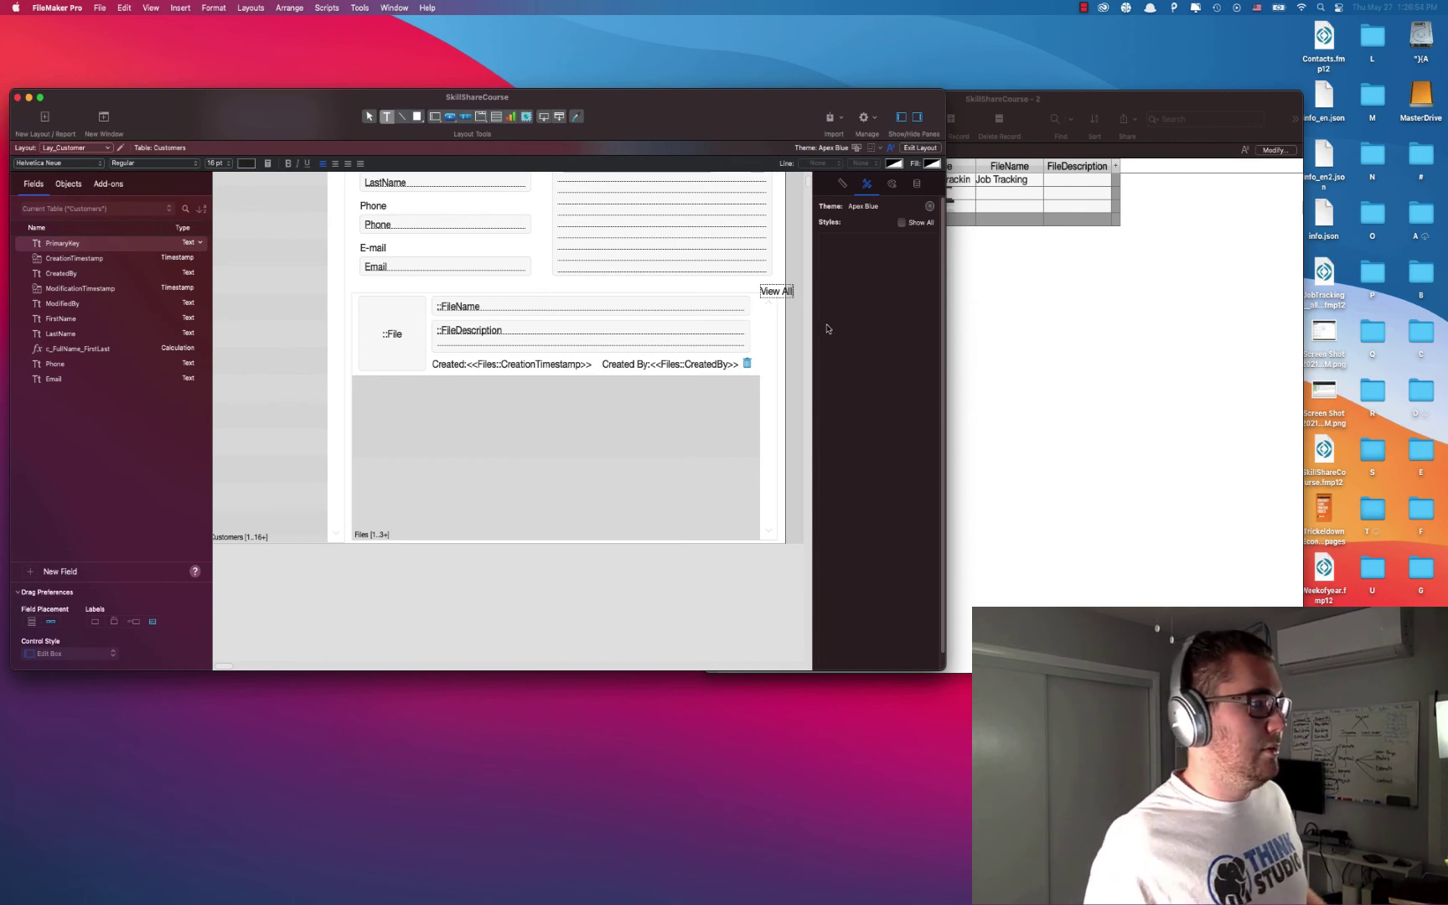
# Step: Style the View All label as a blue underlined link and align it just above the Files portal's right edge
pyautogui.click(246, 163)
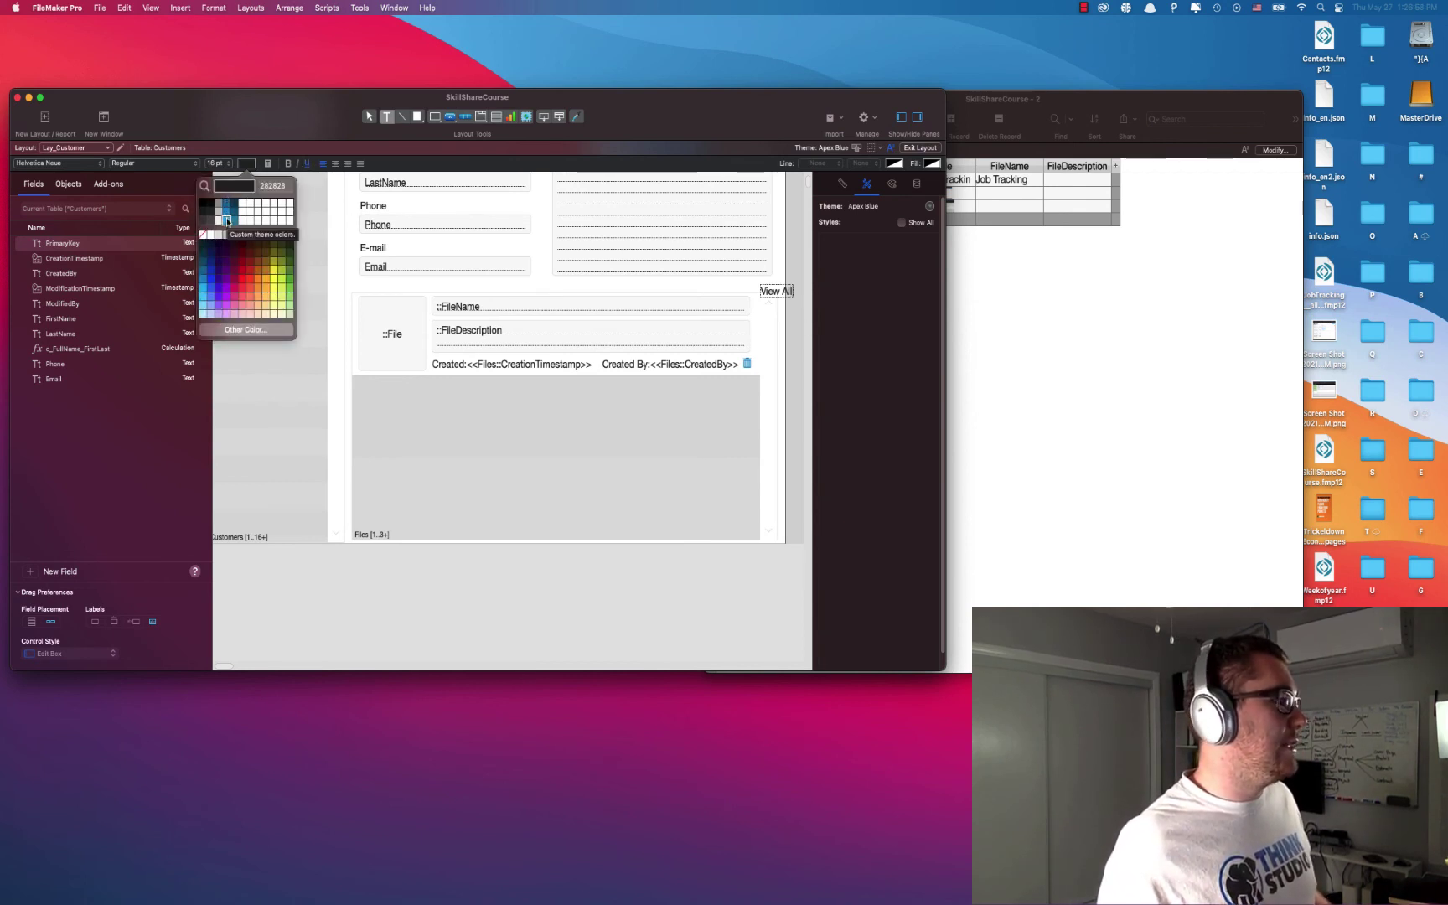
pyautogui.click(227, 207)
pyautogui.tripleClick(768, 293)
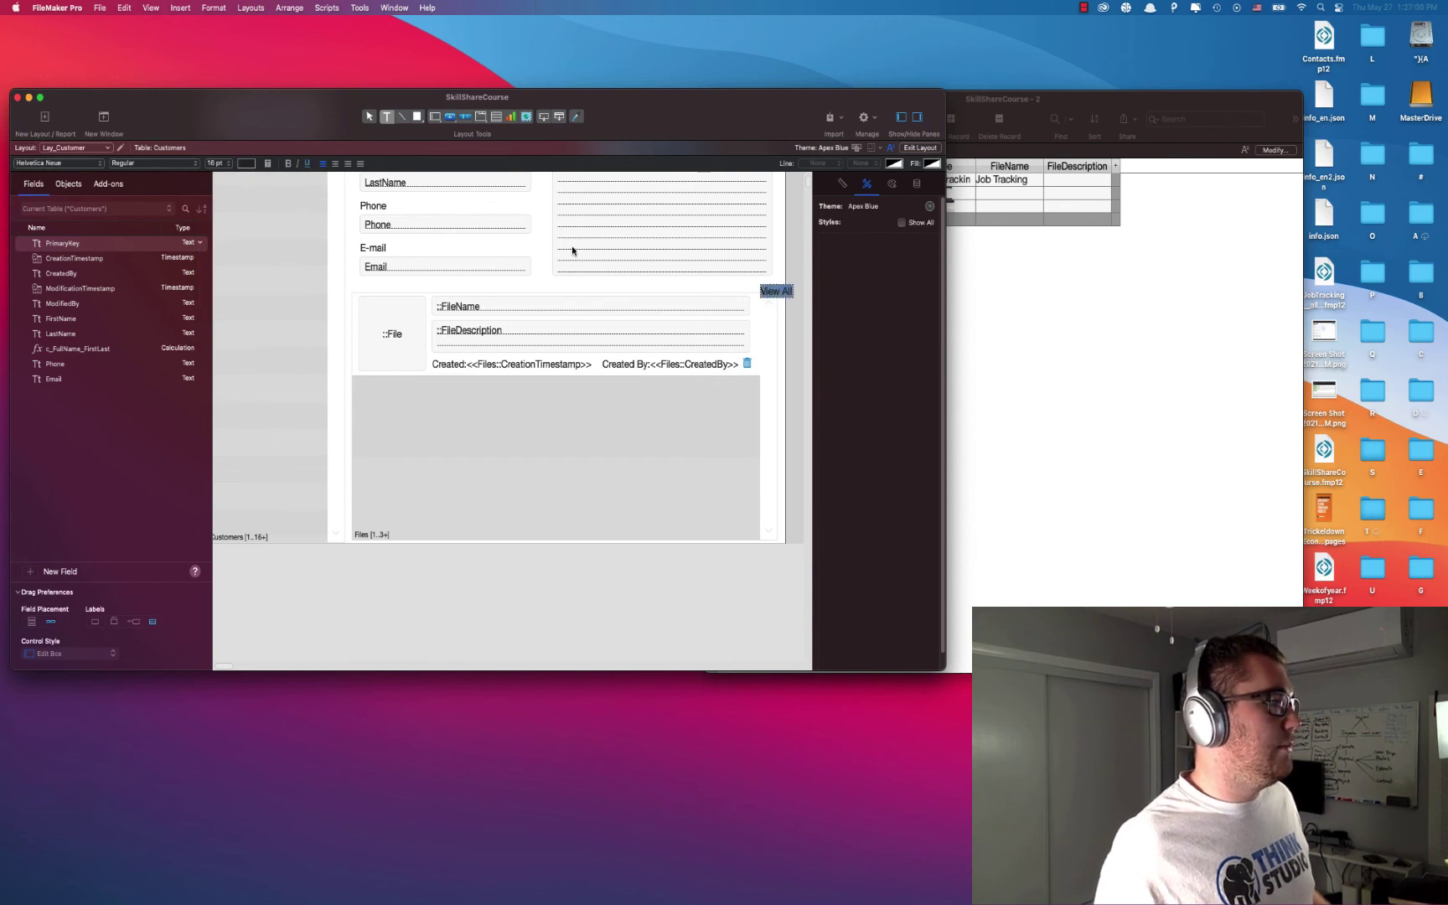
pyautogui.click(246, 164)
pyautogui.click(776, 291)
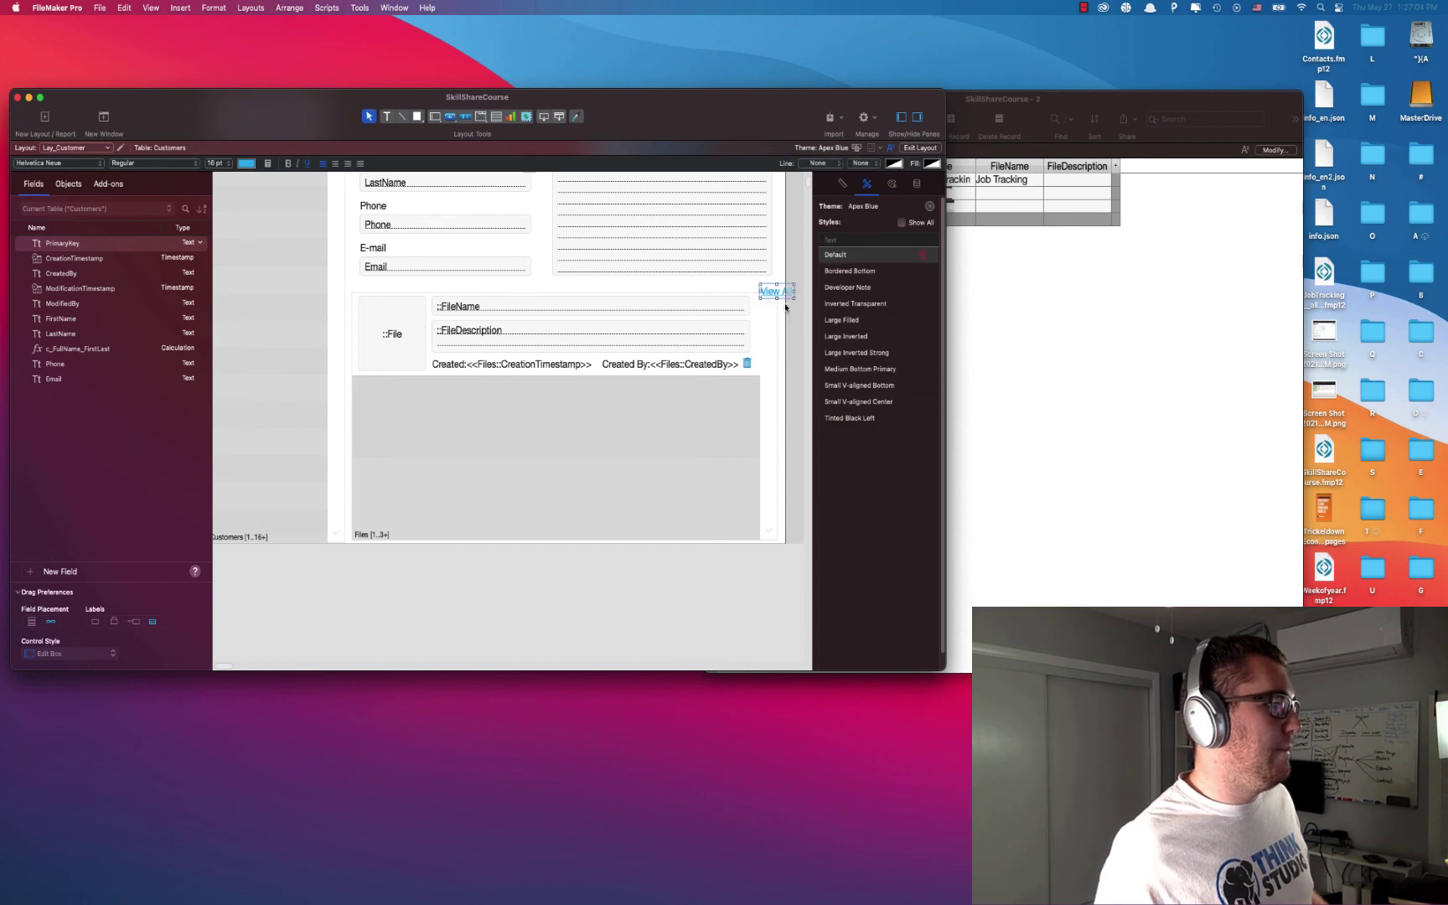
pyautogui.moveTo(776, 291); pyautogui.dragTo(757, 287)
pyautogui.click(794, 297)
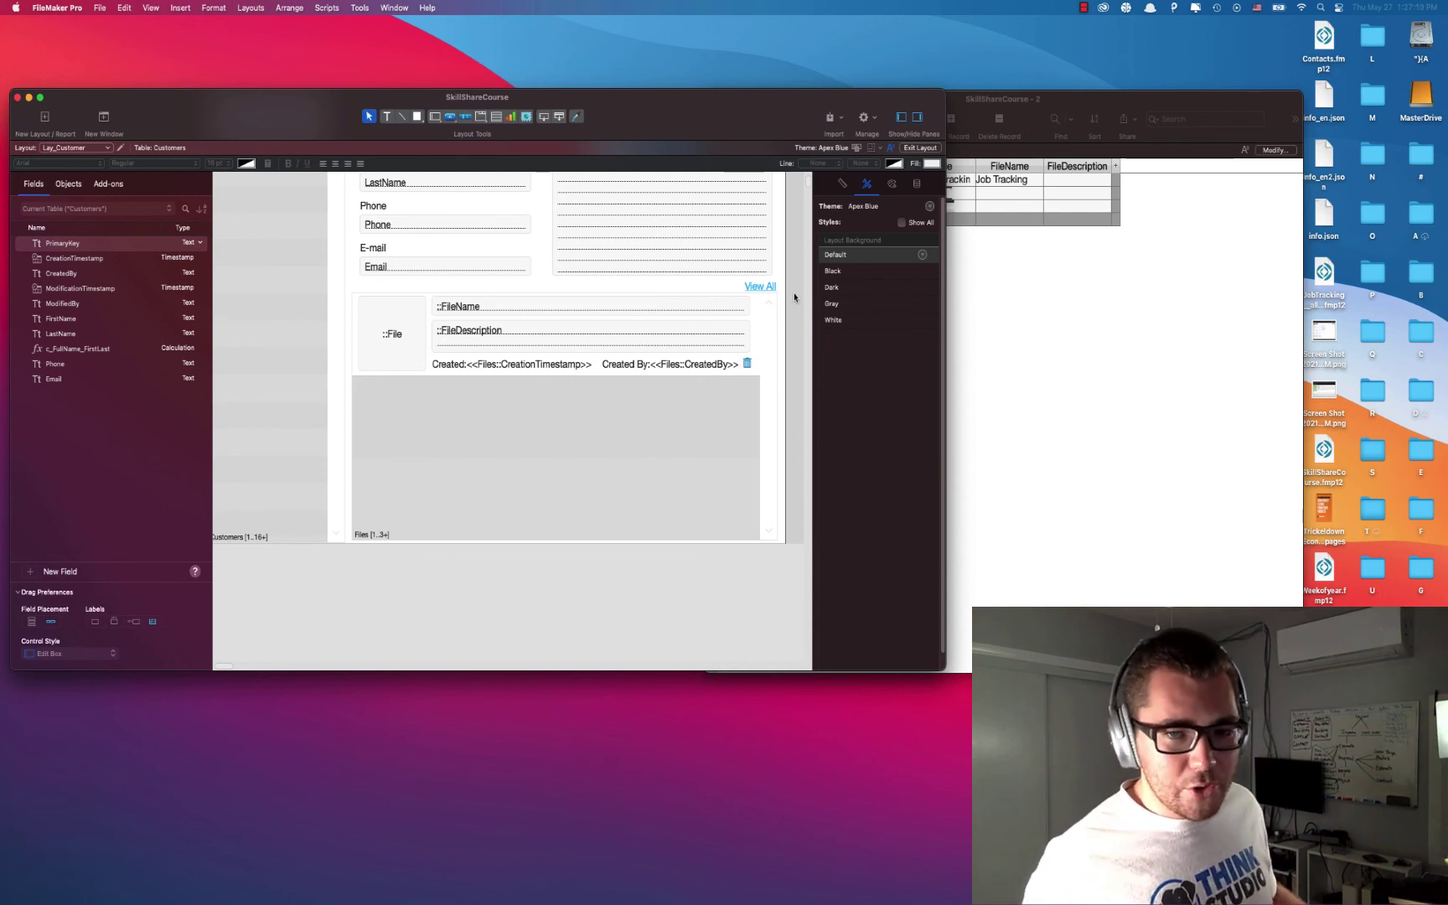
# Step: Create a new script in the Script Workspace and name it View All Files
pyautogui.press('super+shift+s')
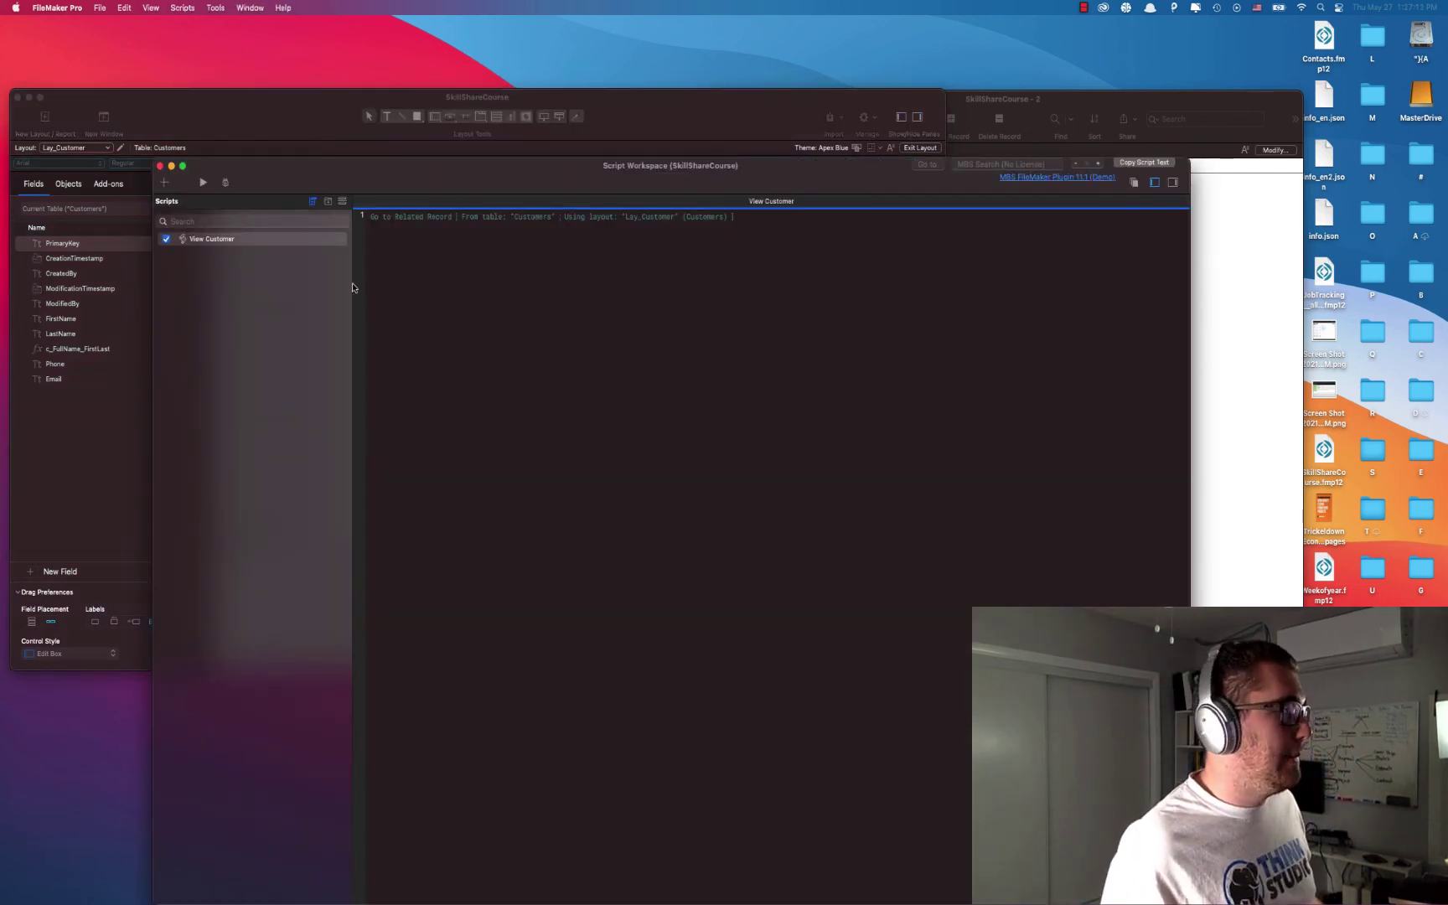
pyautogui.click(164, 182)
pyautogui.moveTo(415, 186); pyautogui.dragTo(405, 428)
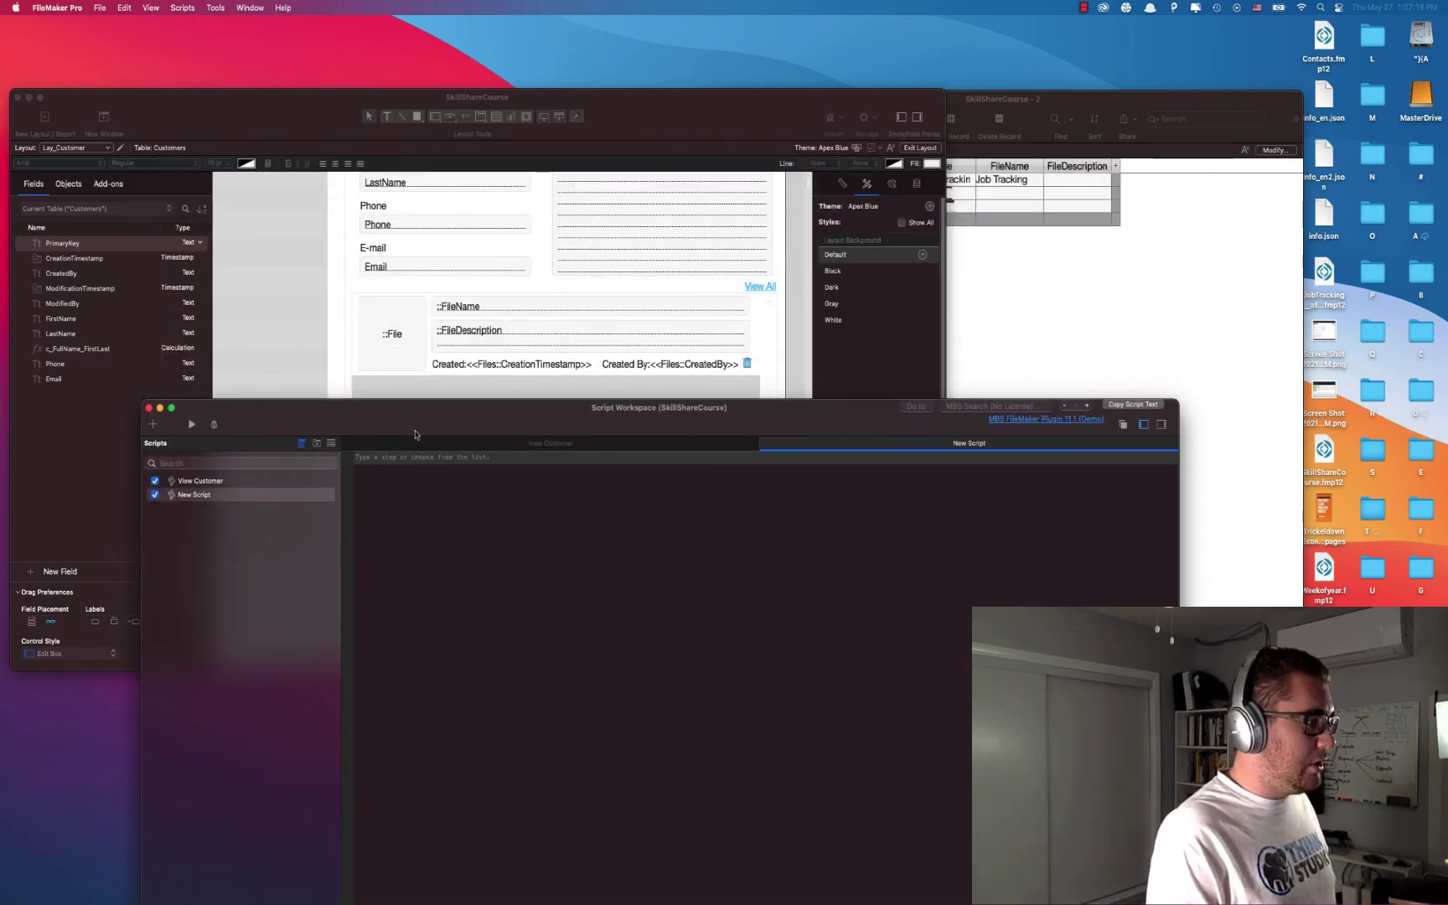
pyautogui.rightClick(237, 494)
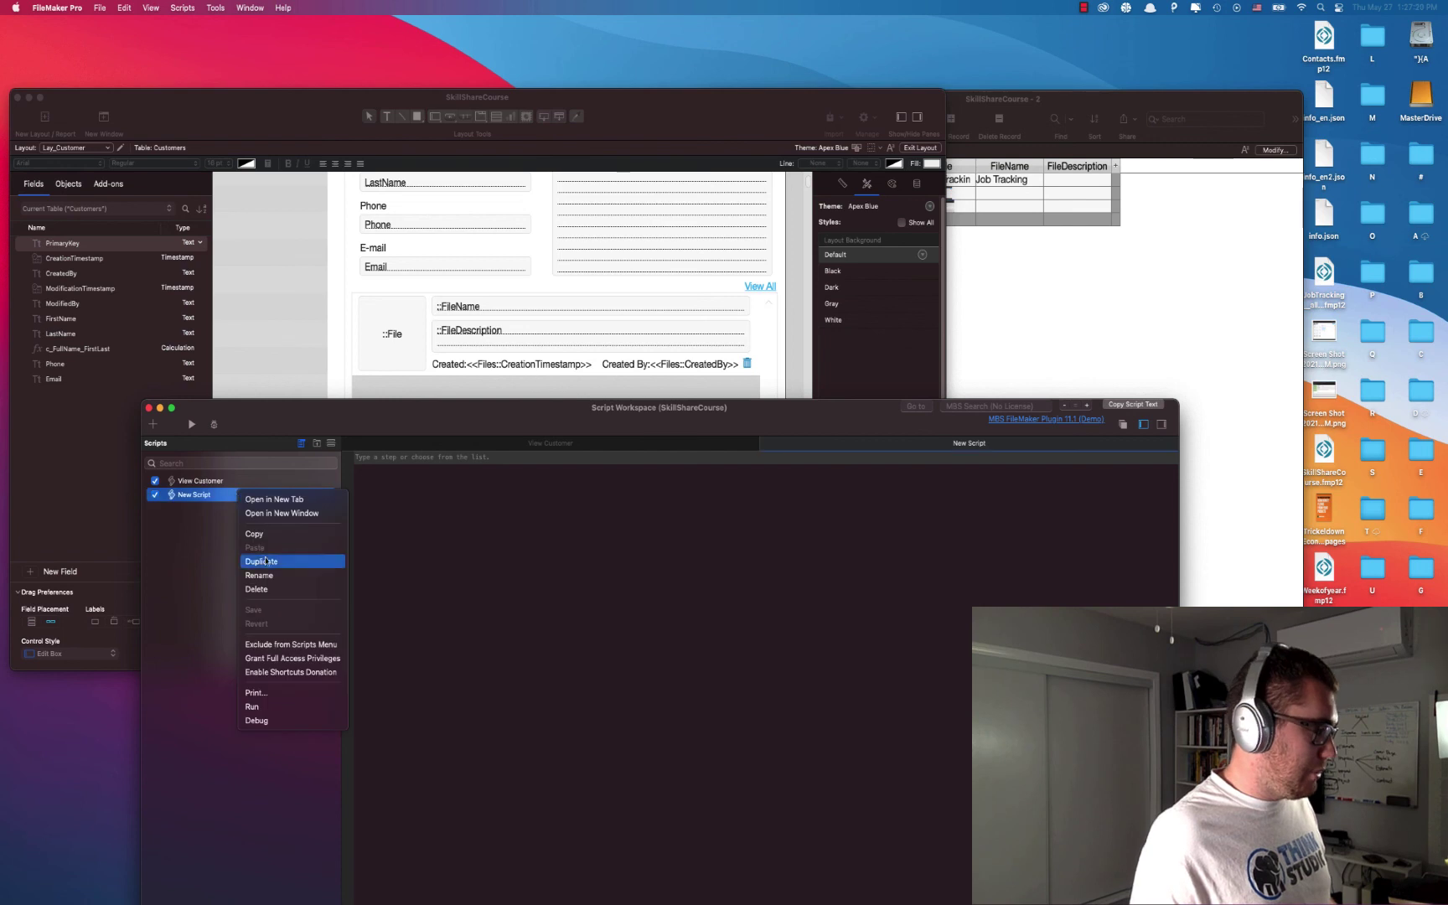
pyautogui.click(259, 576)
pyautogui.write('View All Fi')
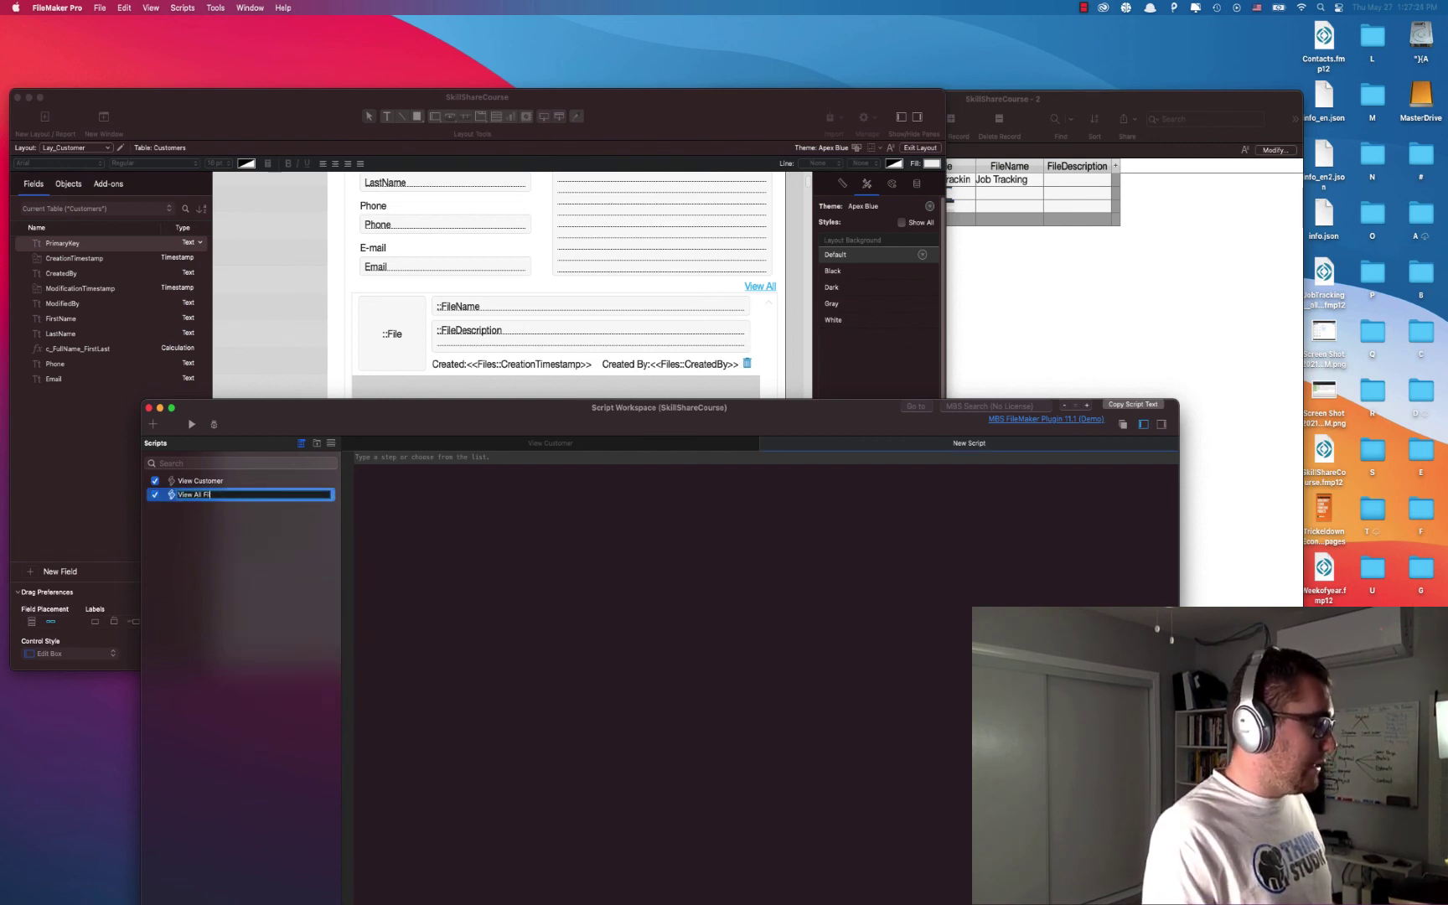
pyautogui.write('les')
pyautogui.press('Return')
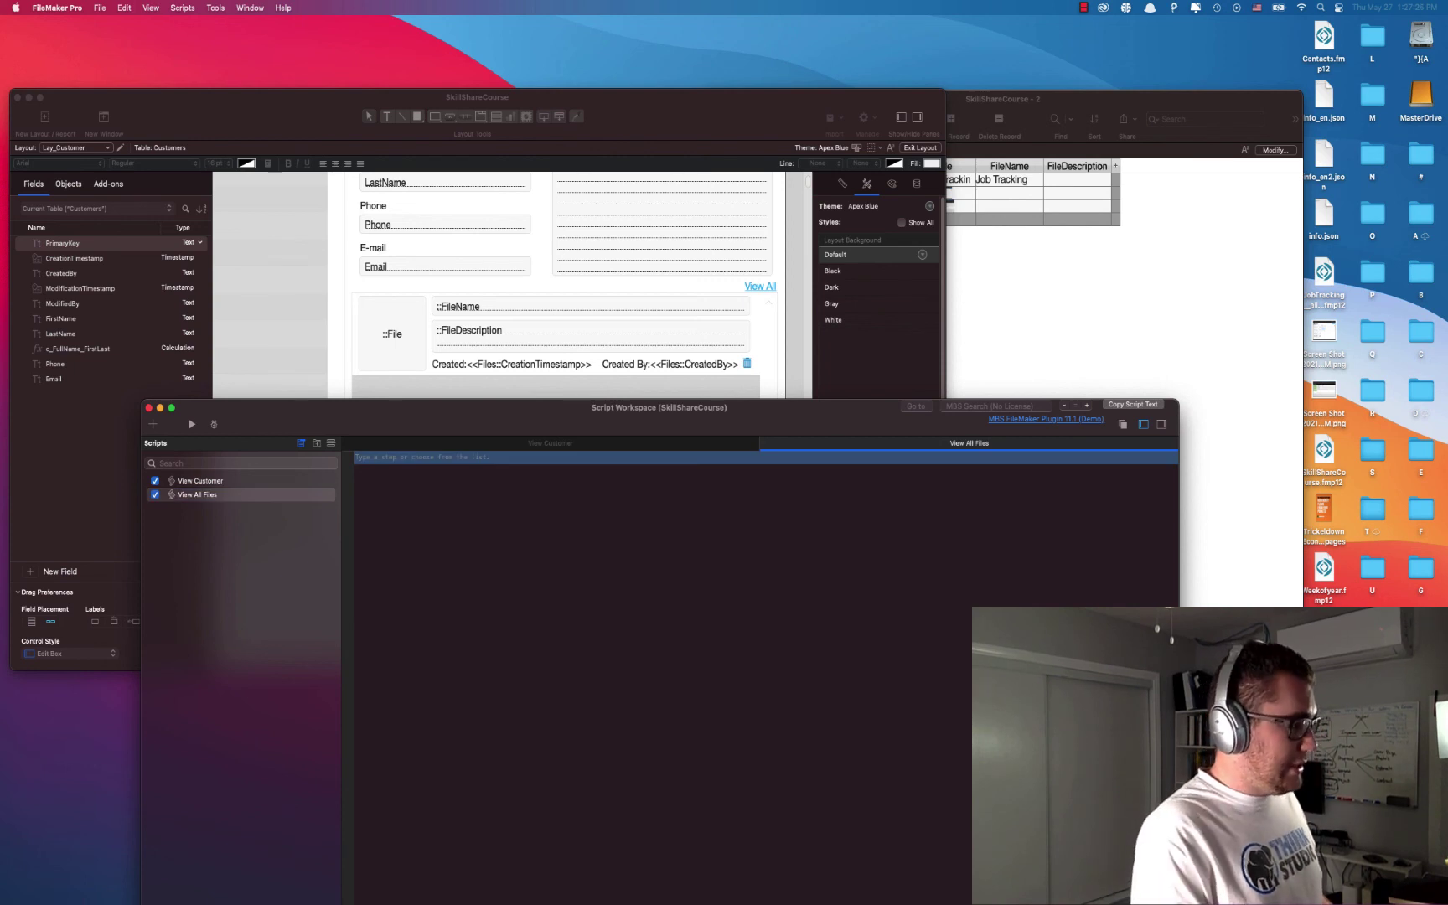
# Step: Add a Go to Layout step to the View All Files script that targets the List_Files layout
pyautogui.write('Go')
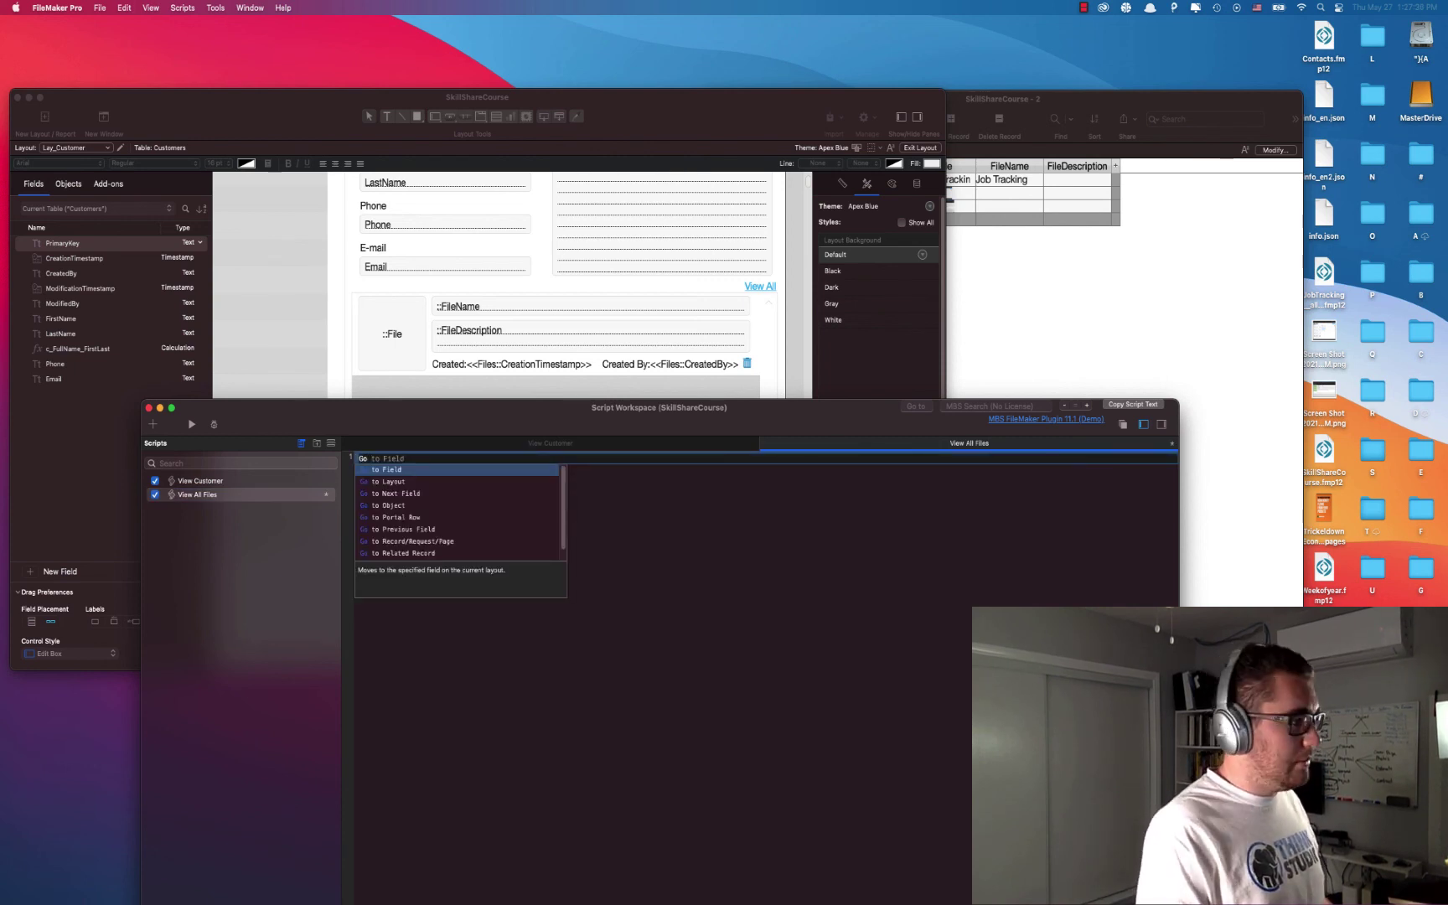
pyautogui.press('Down')
pyautogui.press('Return')
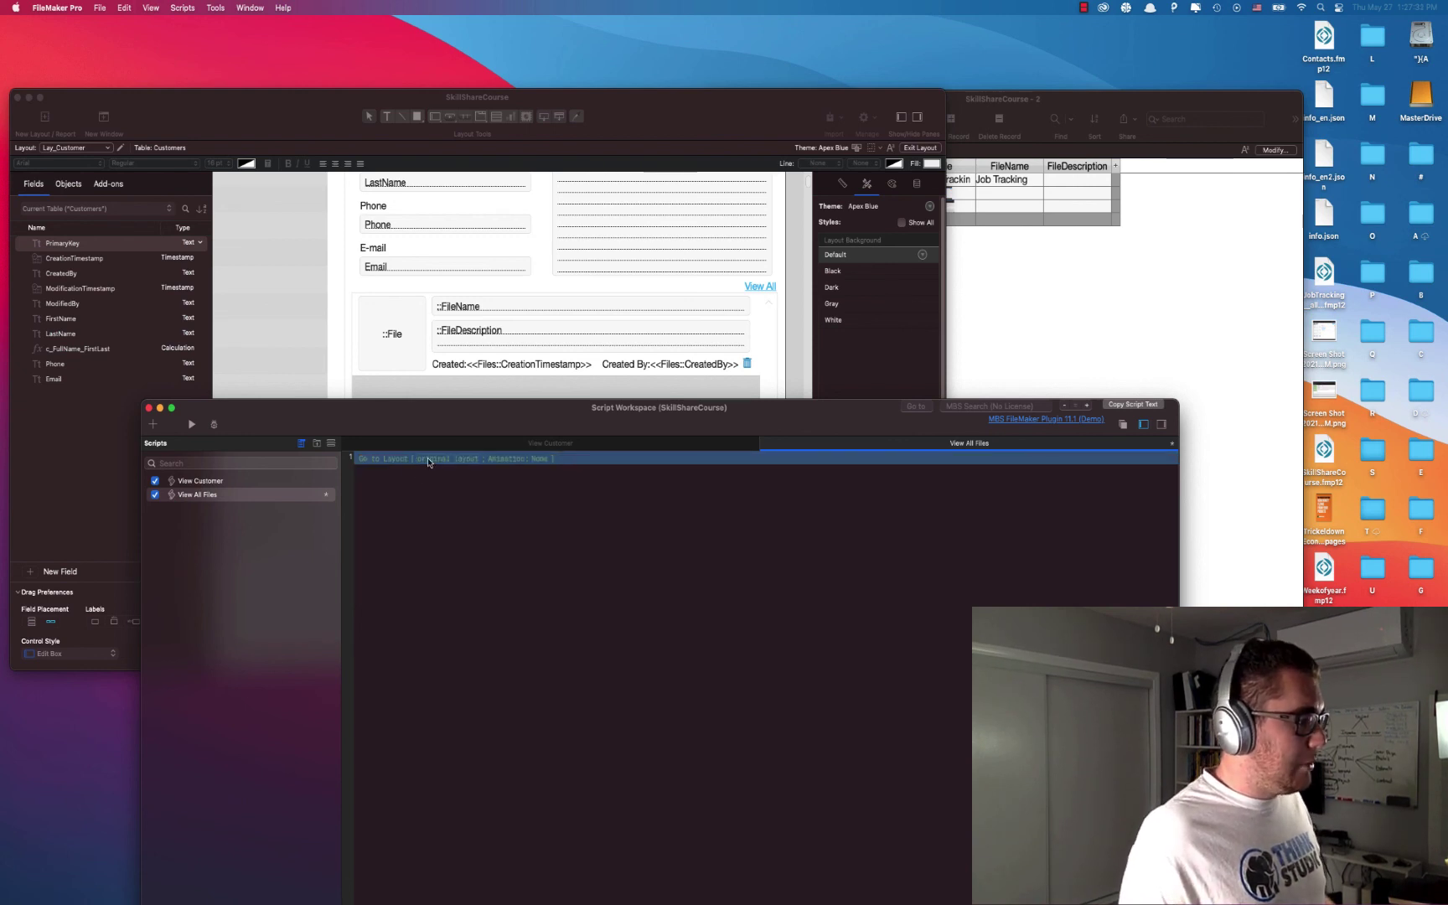
pyautogui.click(415, 459)
pyautogui.press('Escape')
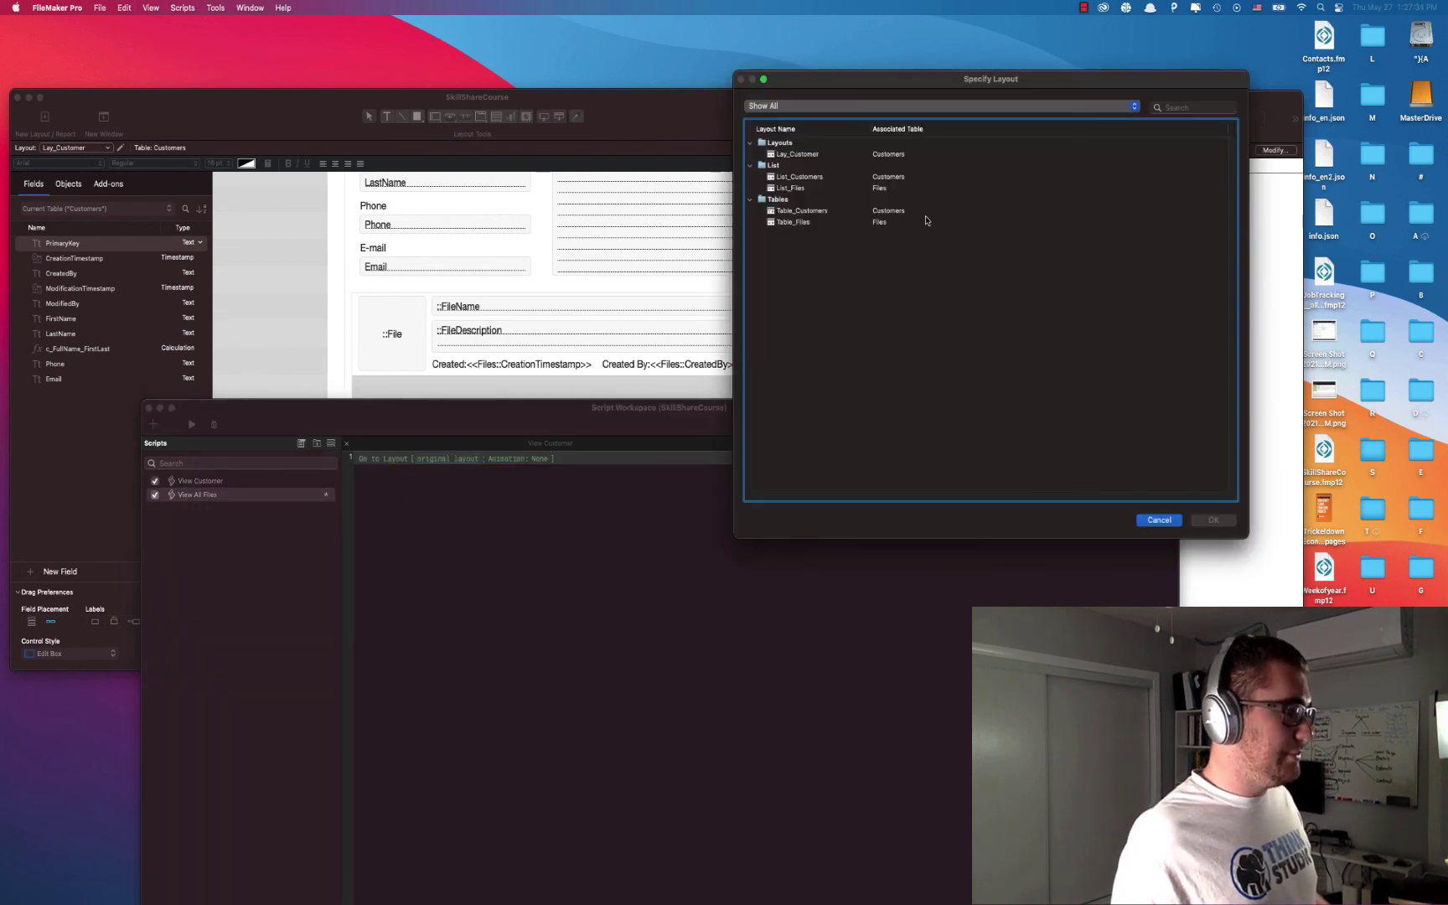
pyautogui.doubleClick(800, 193)
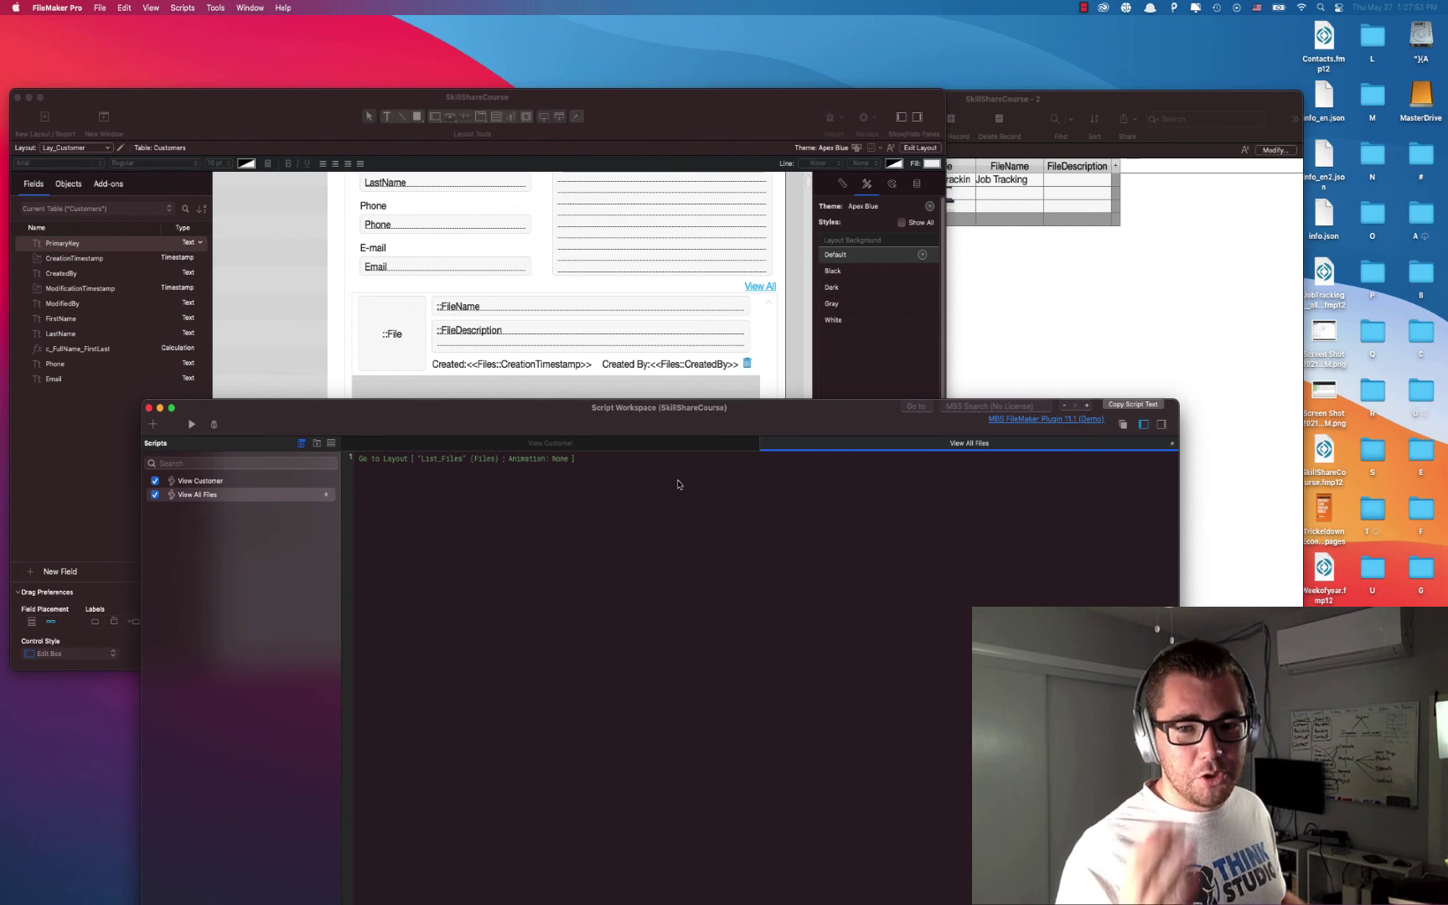
# Step: Add a Show All Records step below the Go to Layout step
pyautogui.click(679, 484)
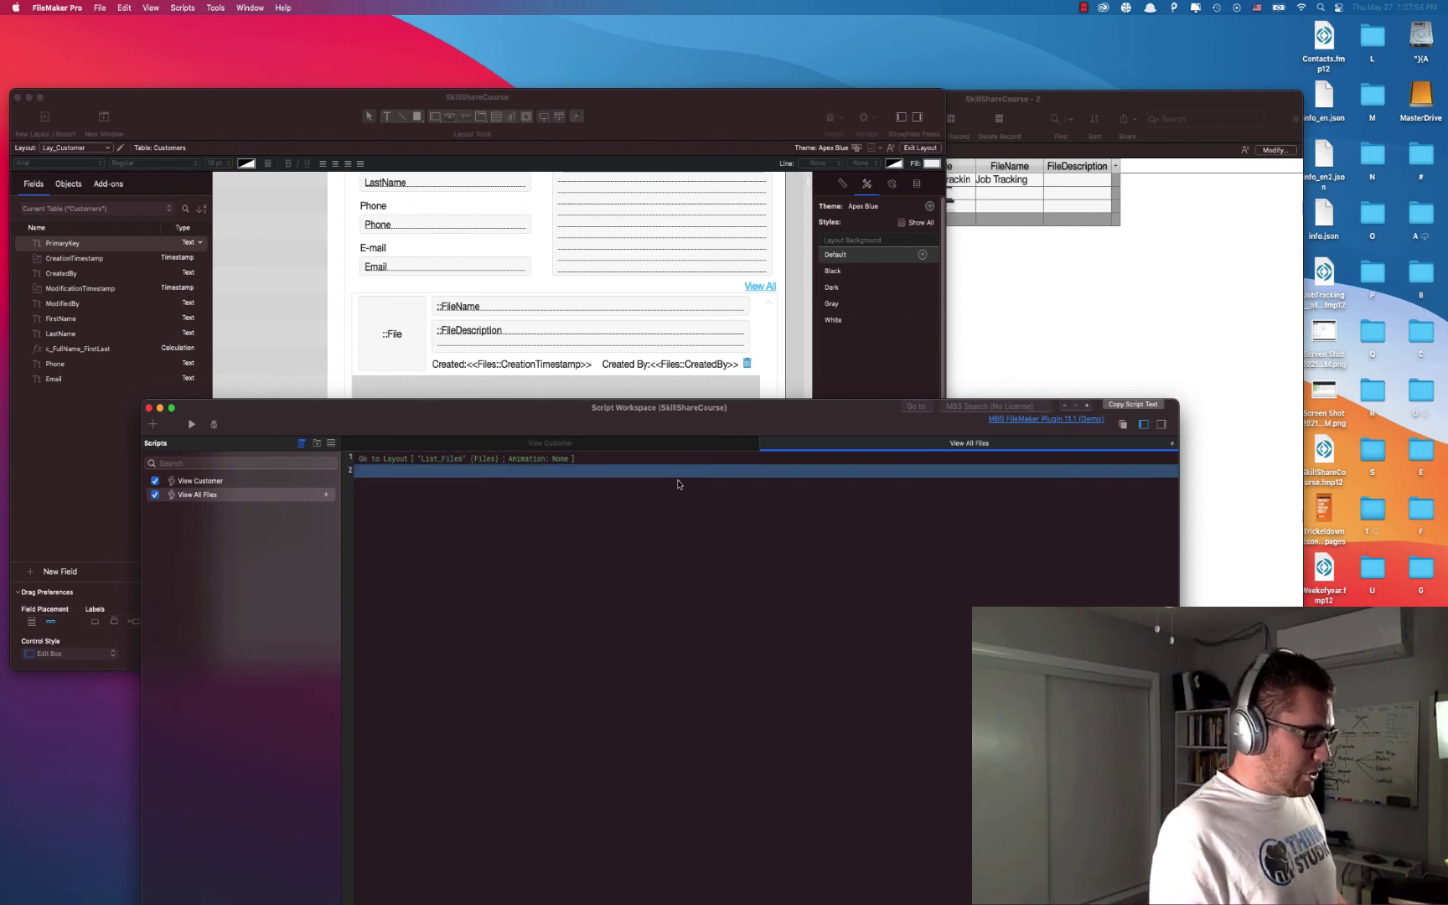
pyautogui.write('show')
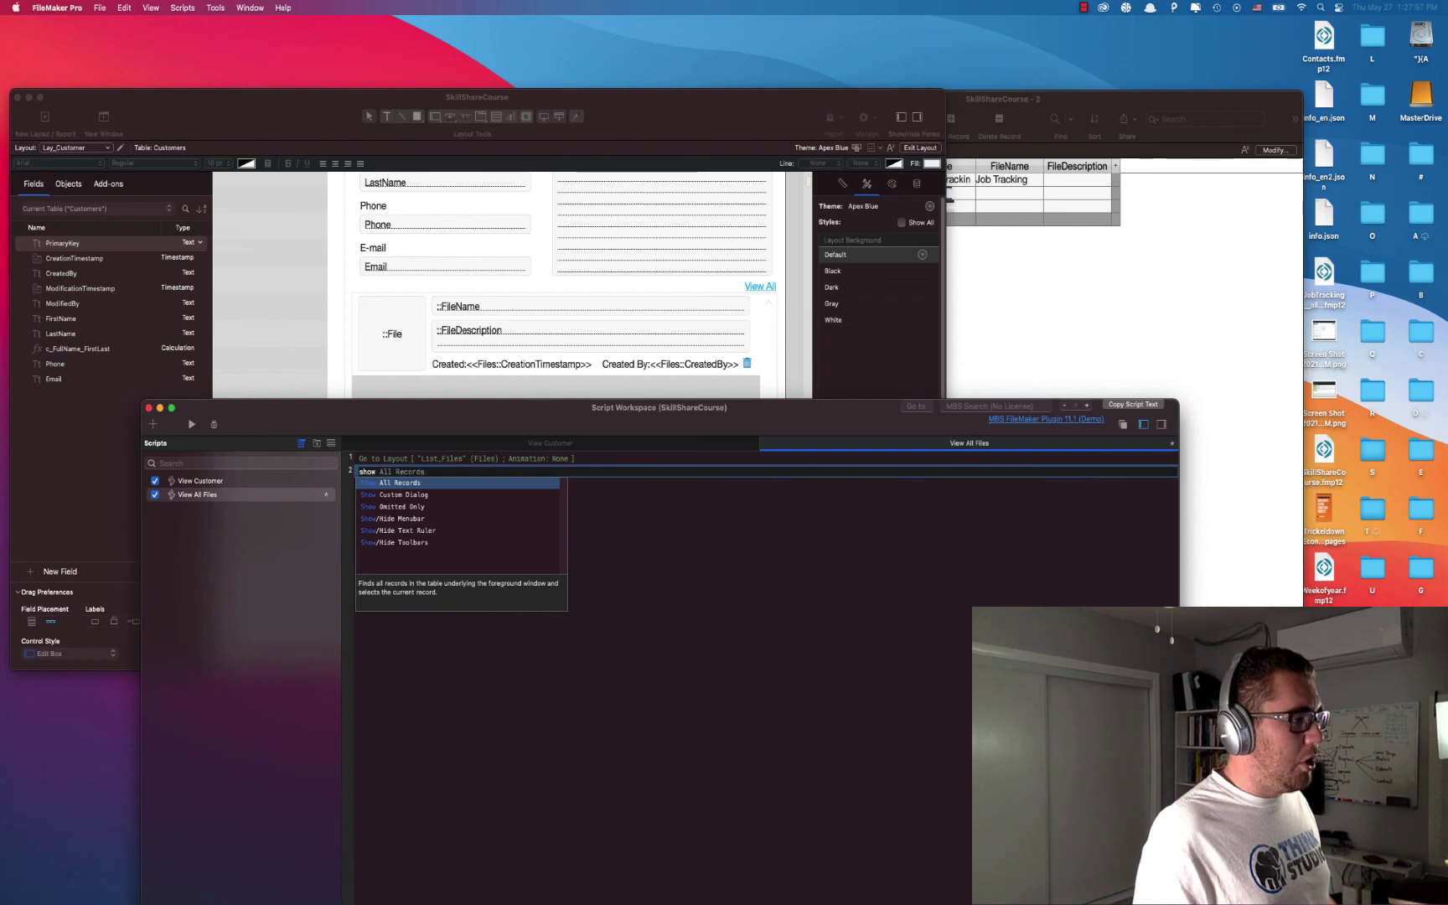
pyautogui.press('Return')
pyautogui.press('Return')
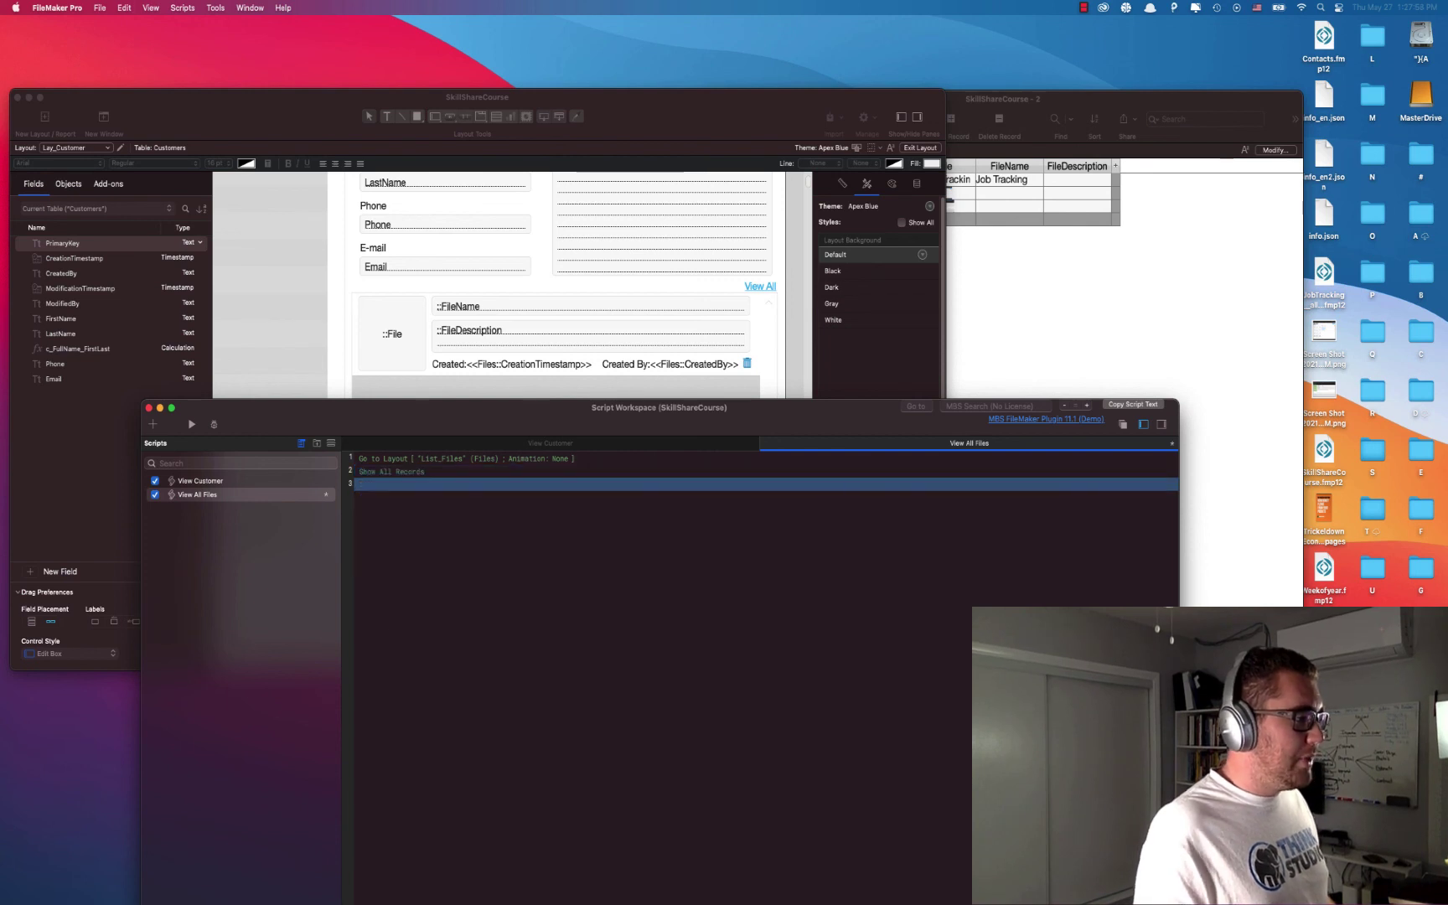
# Step: Add a Sort Records step with dialog off, sorting by Files::Customer_IDFK in ascending order, and close the Script Workspace with the script saved
pyautogui.write('sort')
pyautogui.press('Return')
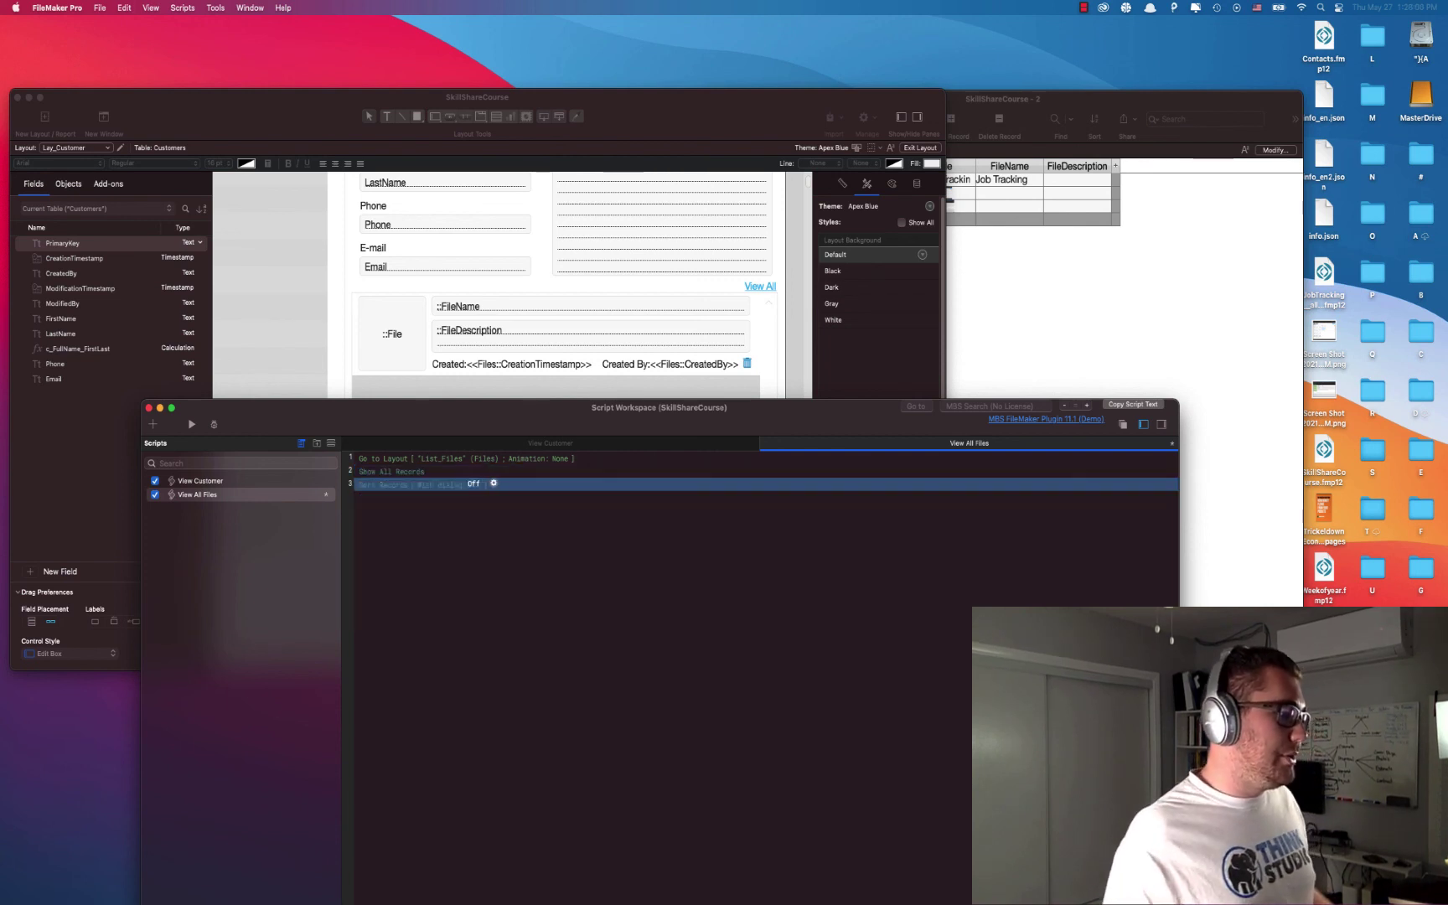
pyautogui.click(475, 486)
pyautogui.click(494, 484)
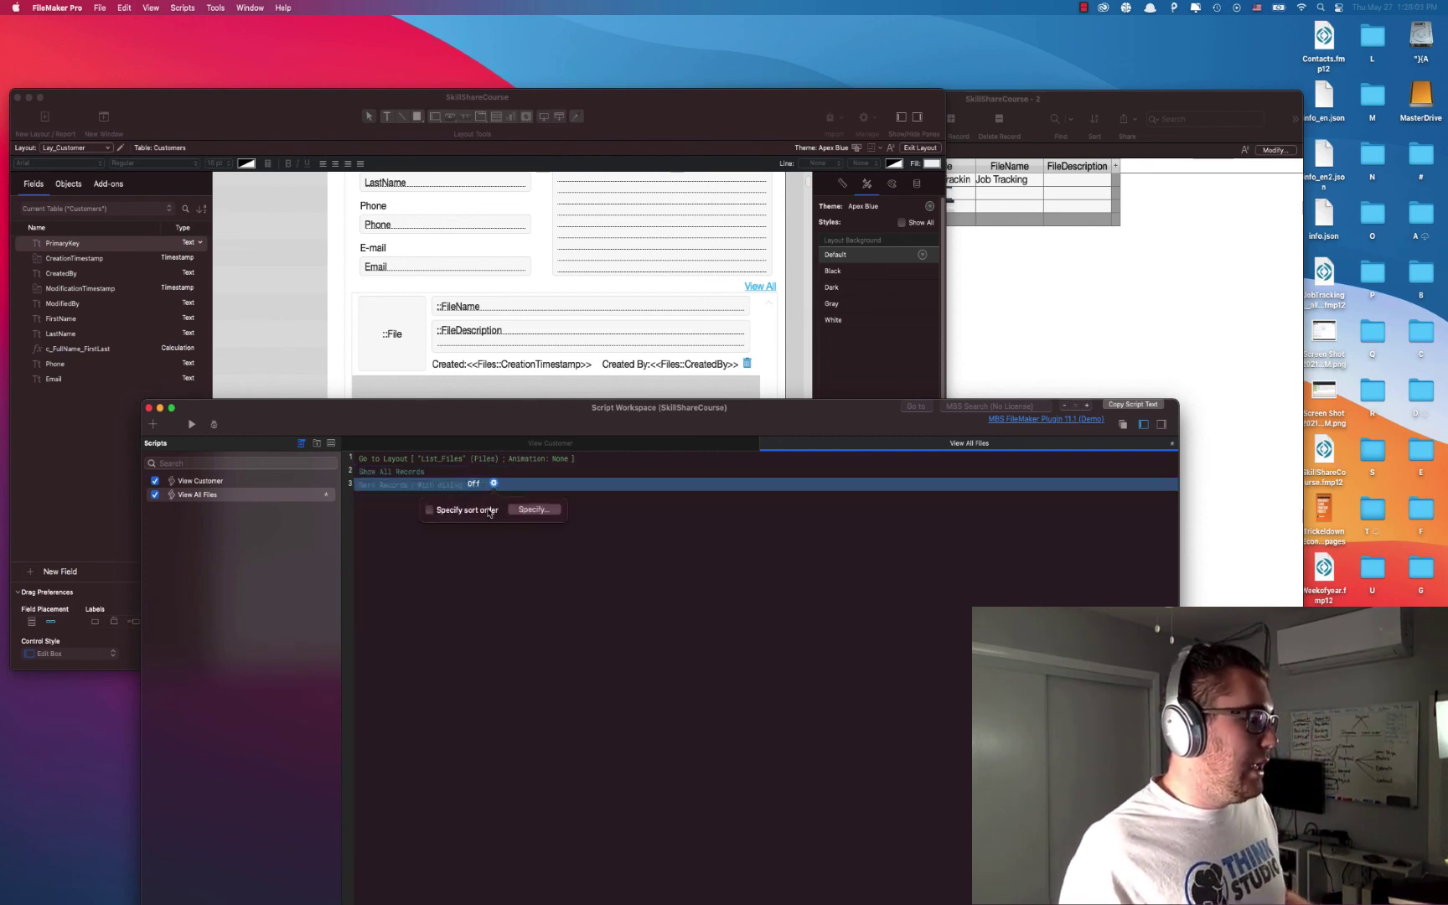
pyautogui.click(603, 263)
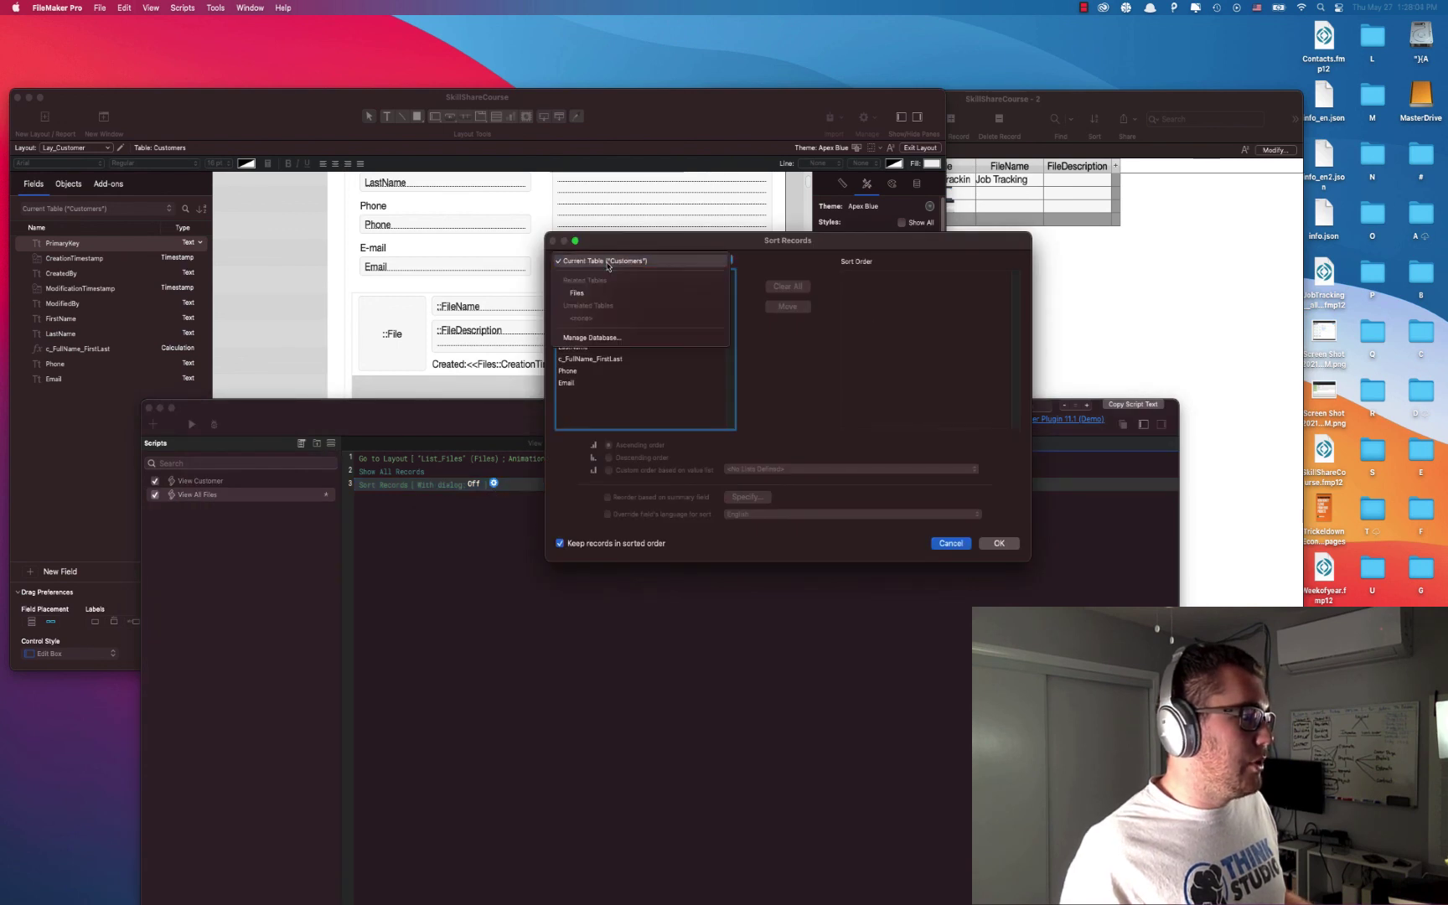
pyautogui.click(591, 290)
pyautogui.click(589, 290)
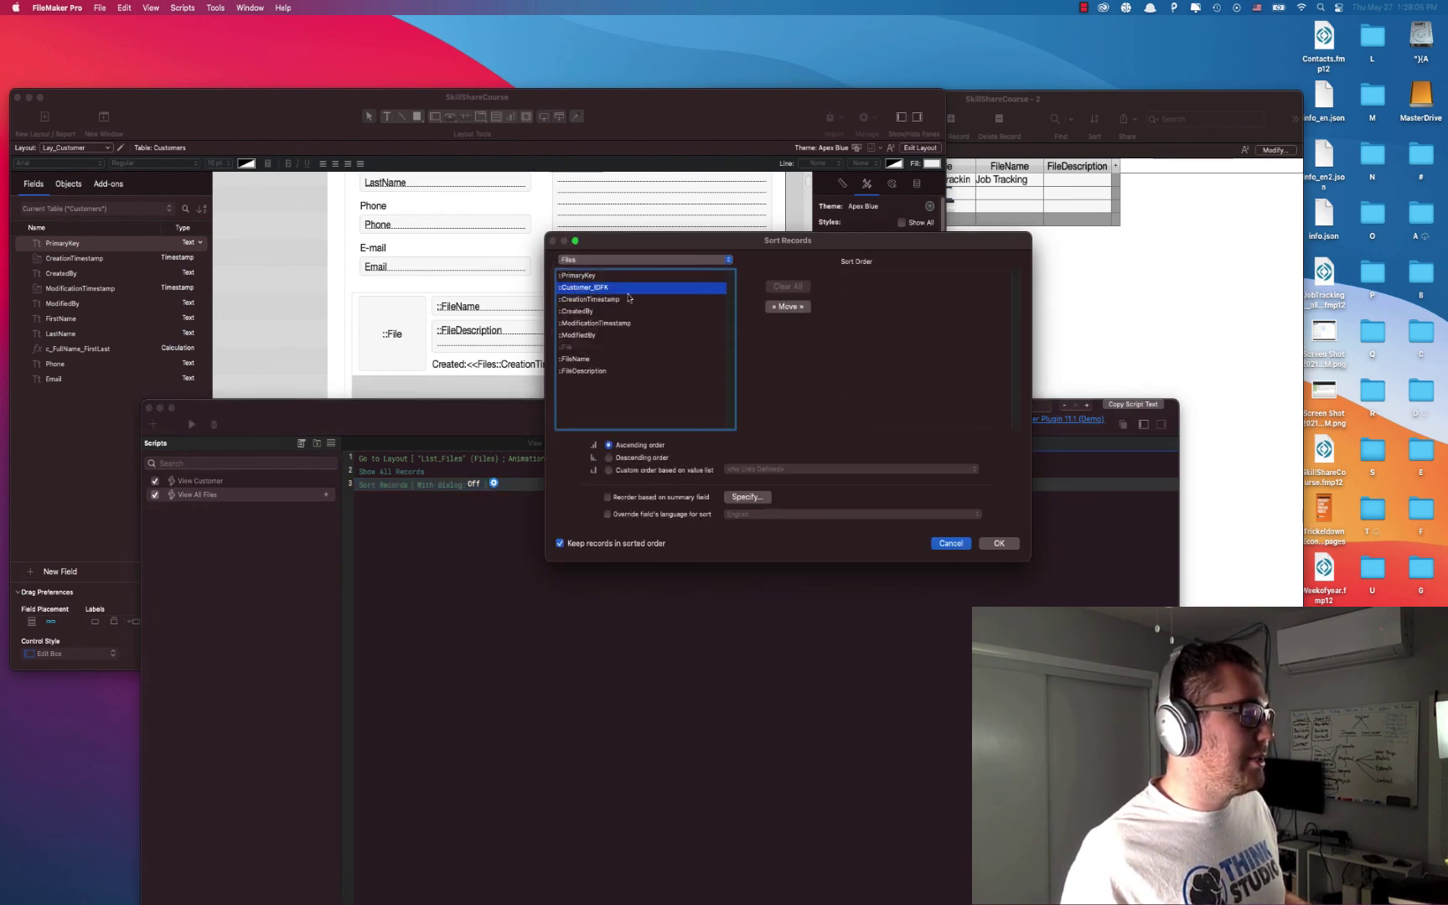
pyautogui.click(769, 305)
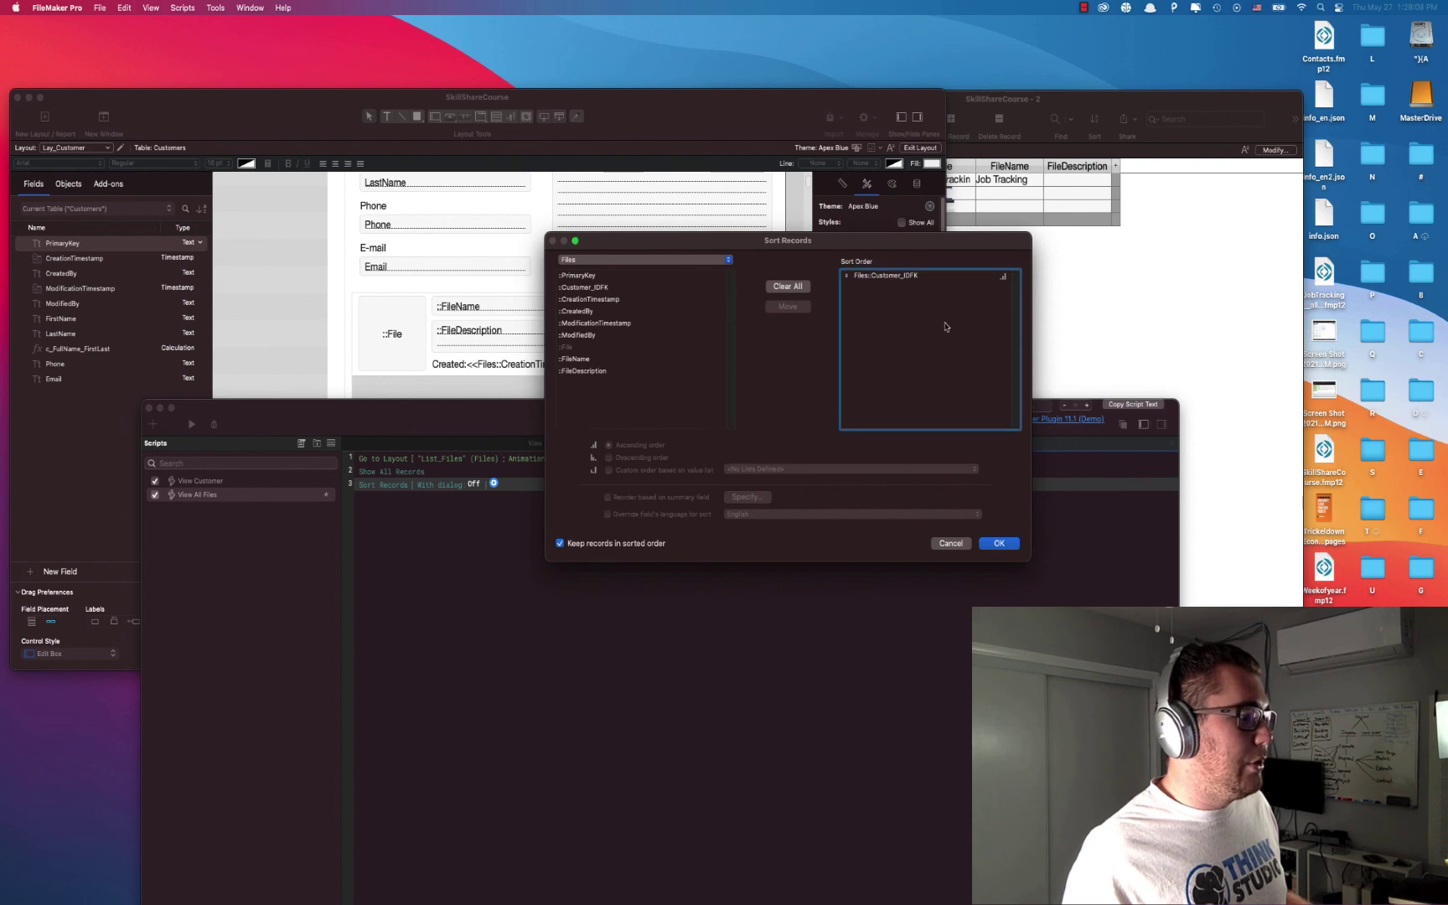
pyautogui.click(999, 544)
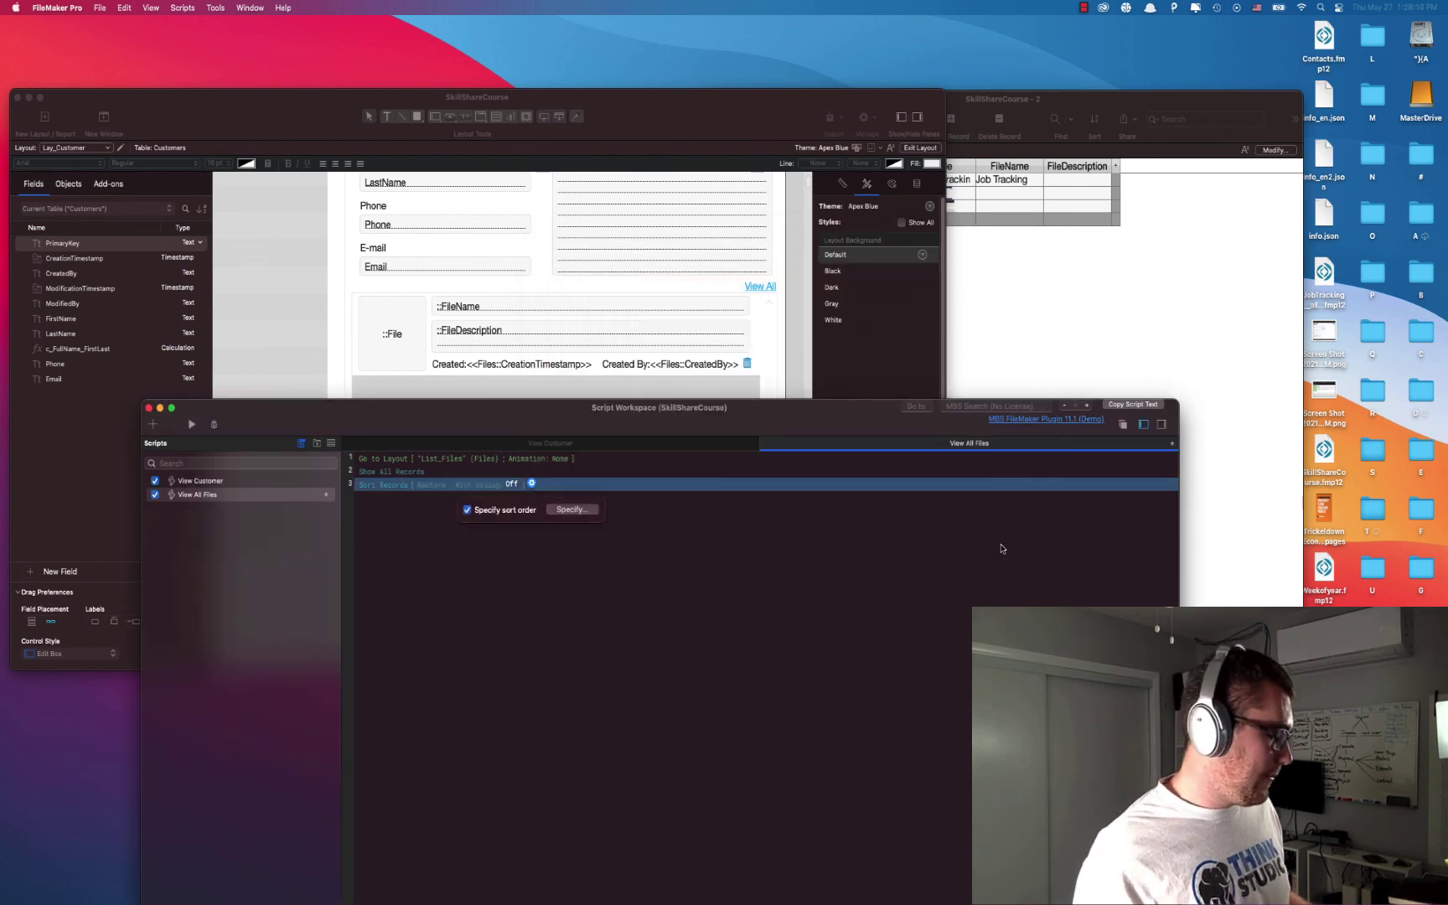
pyautogui.click(802, 614)
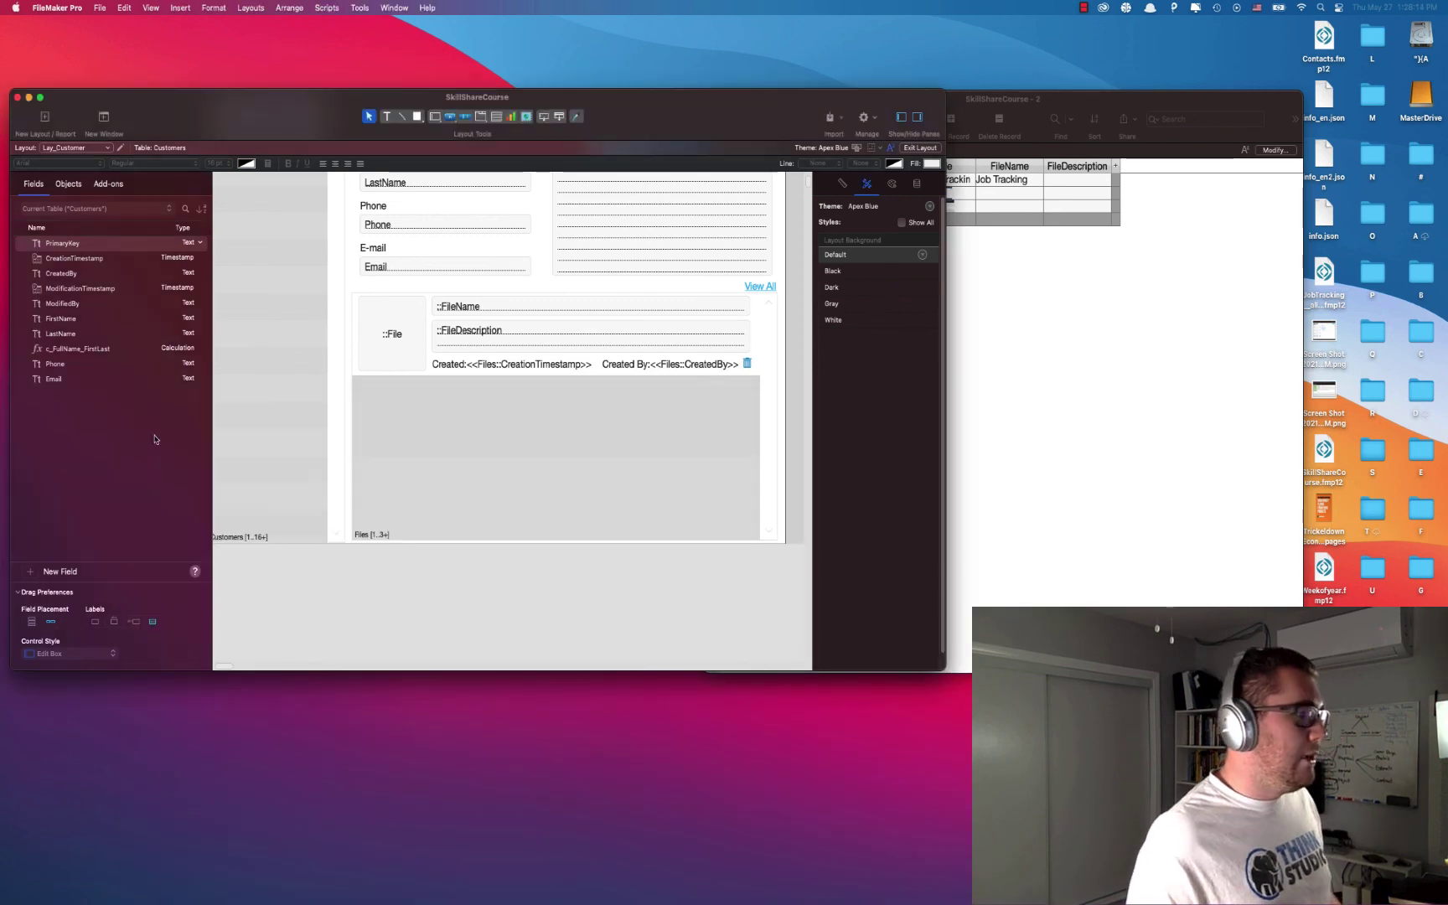
pyautogui.click(147, 408)
# Step: Make the View All label a button that performs the View All Files script and changes the cursor to a hand
pyautogui.click(759, 286)
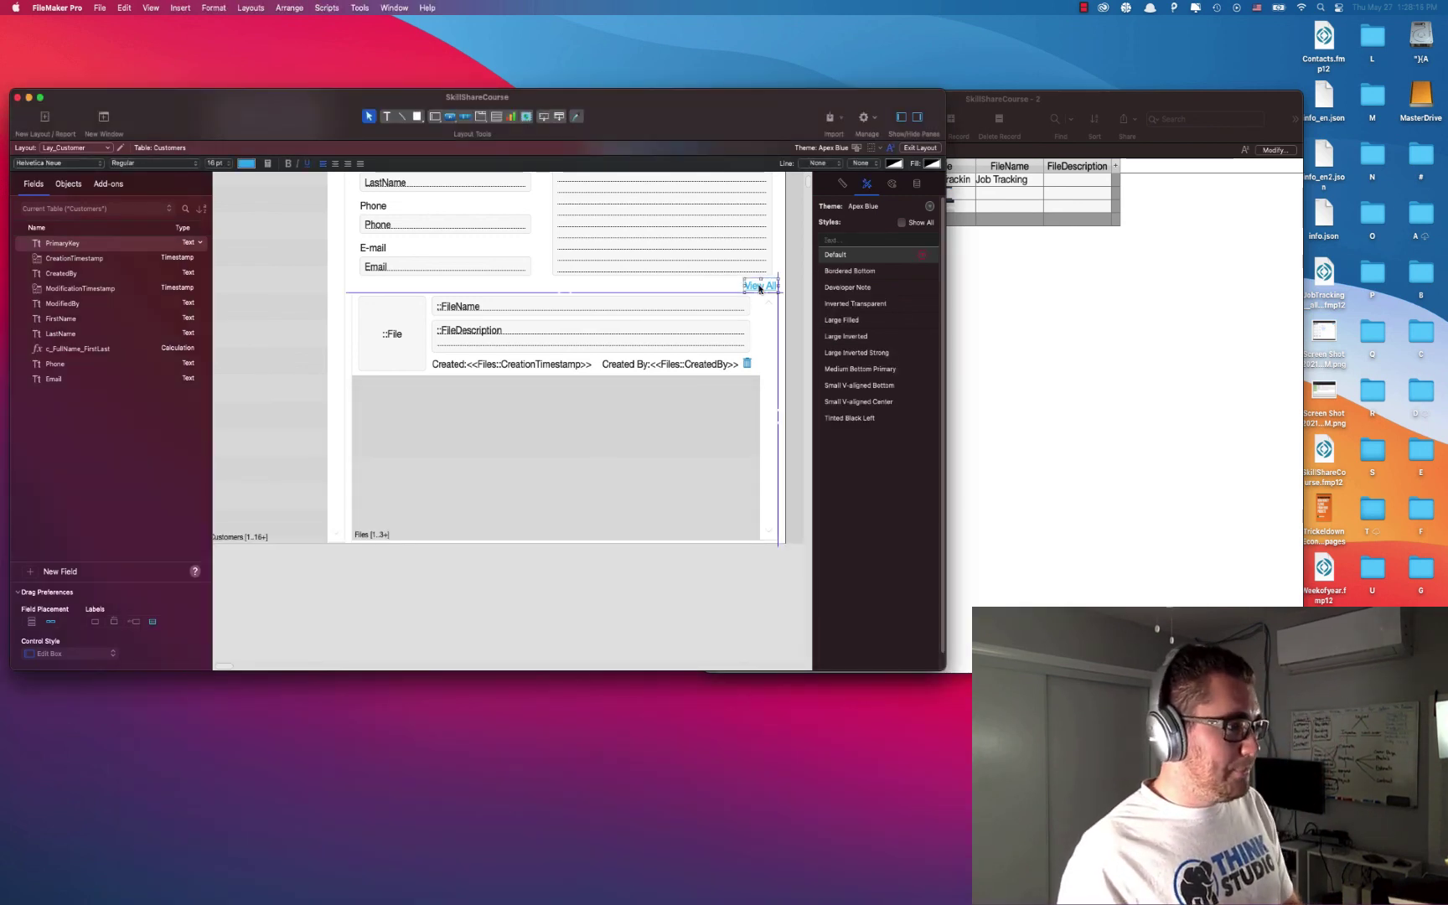
pyautogui.click(759, 287)
pyautogui.press('Escape')
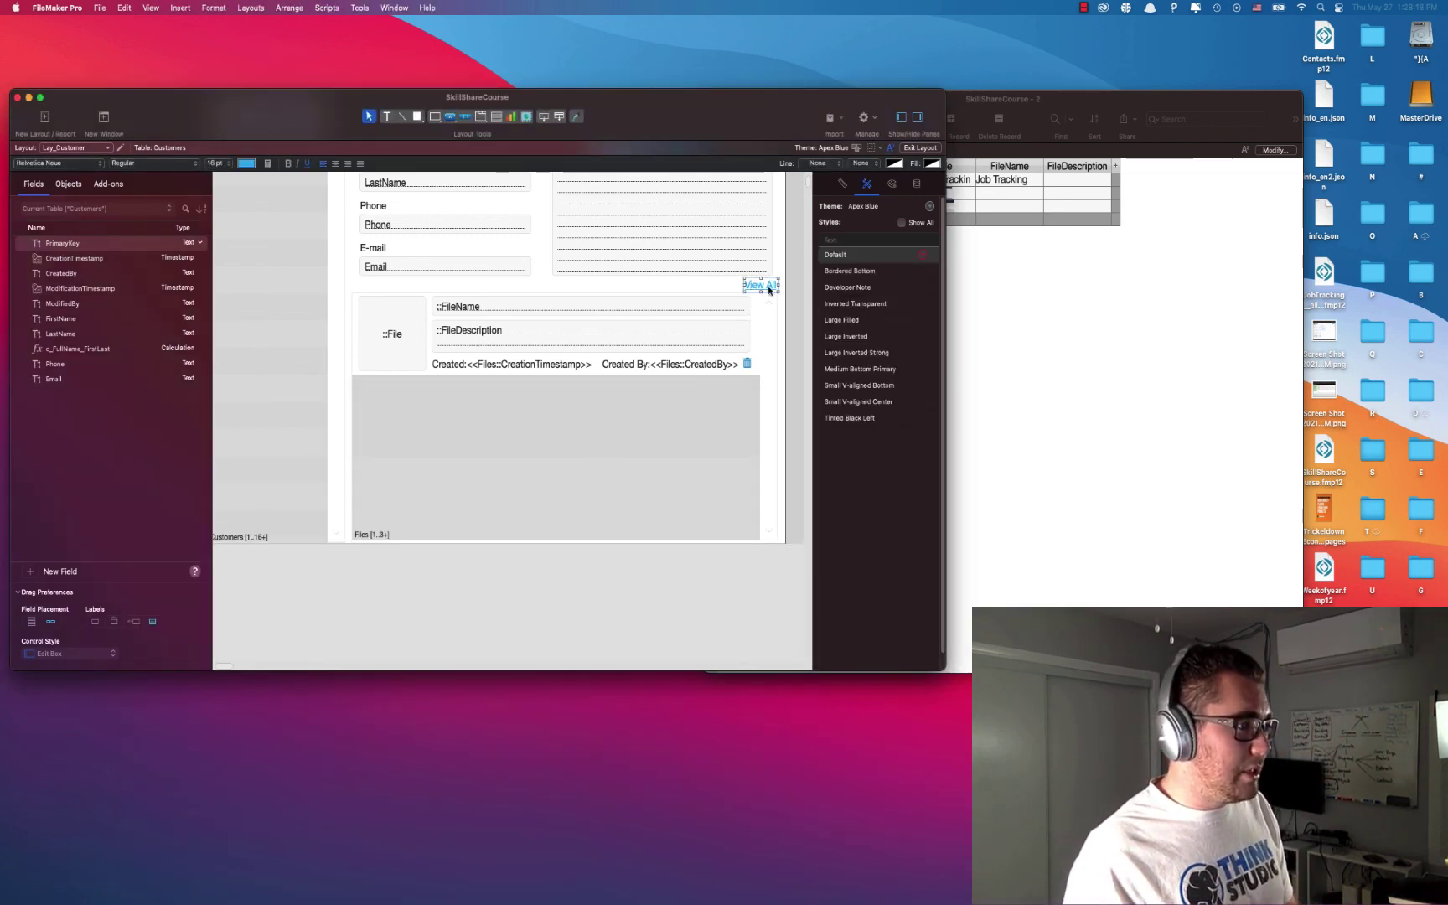
pyautogui.rightClick(767, 285)
pyautogui.click(820, 388)
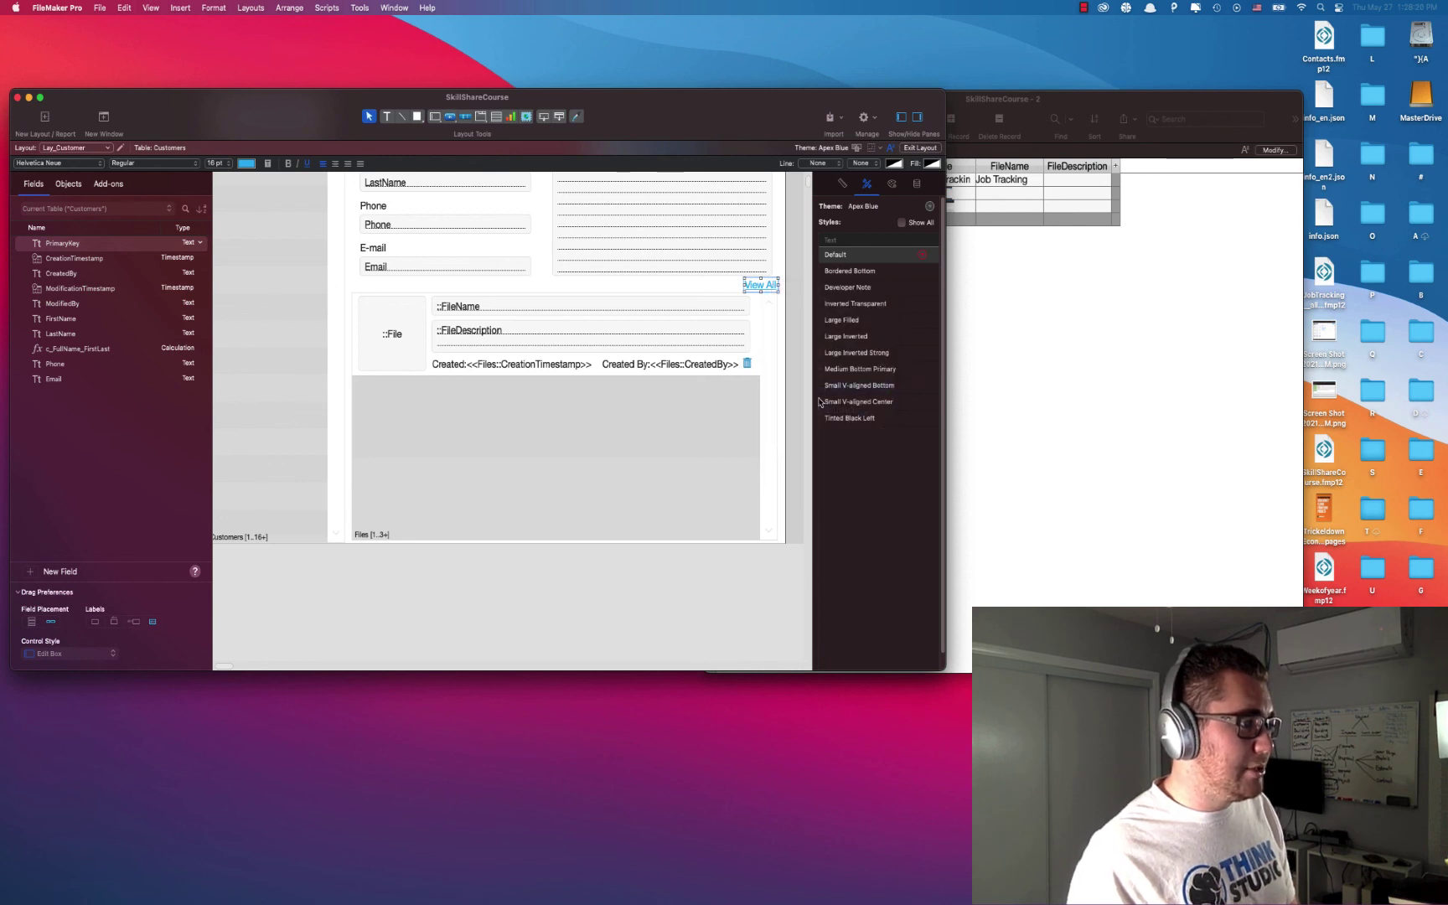
pyautogui.click(842, 351)
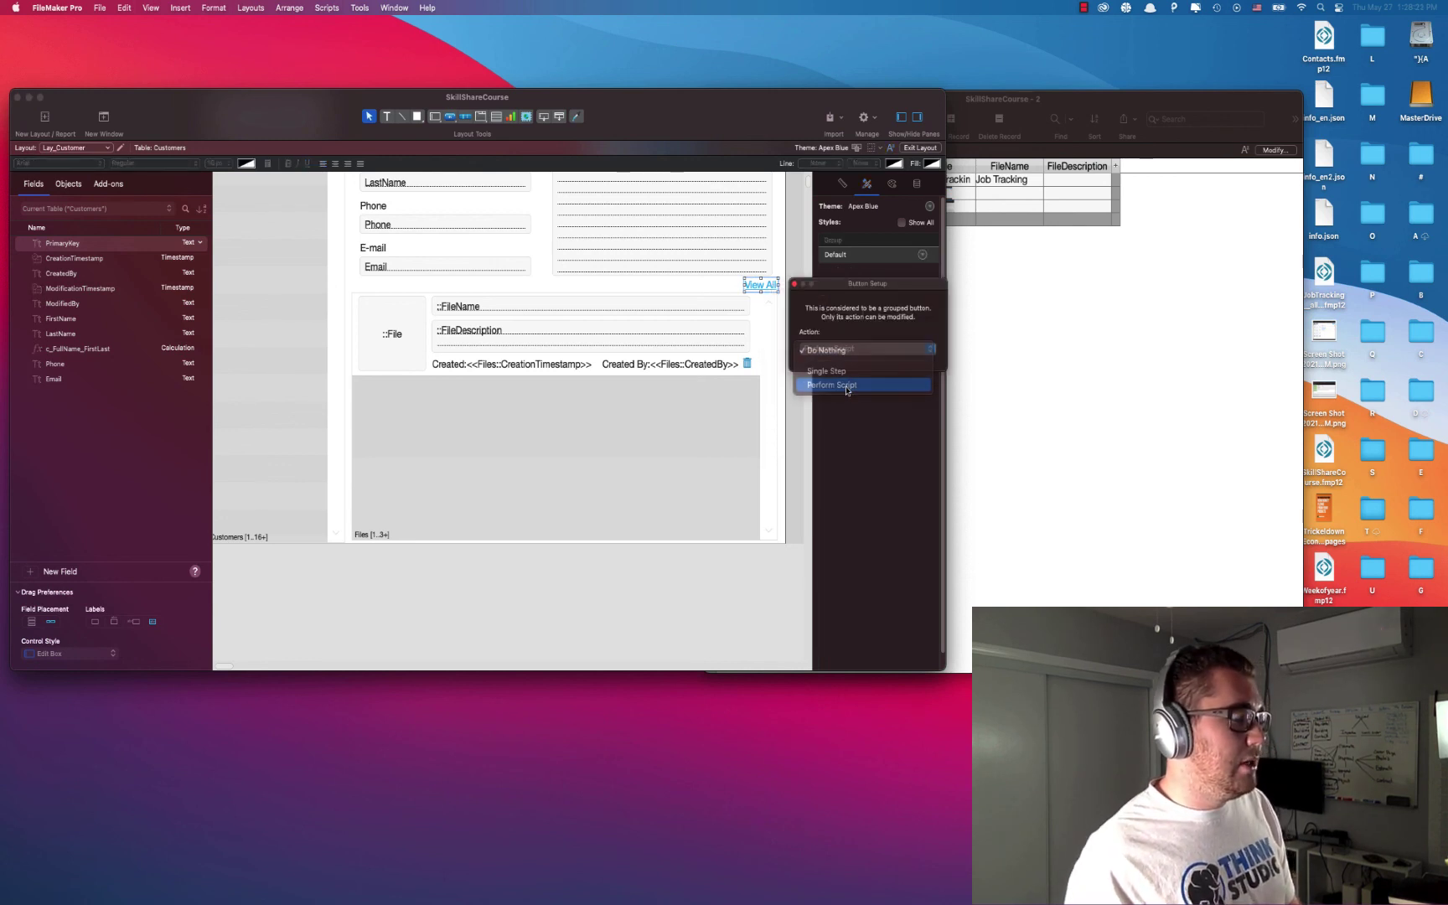
pyautogui.click(832, 385)
pyautogui.doubleClick(172, 381)
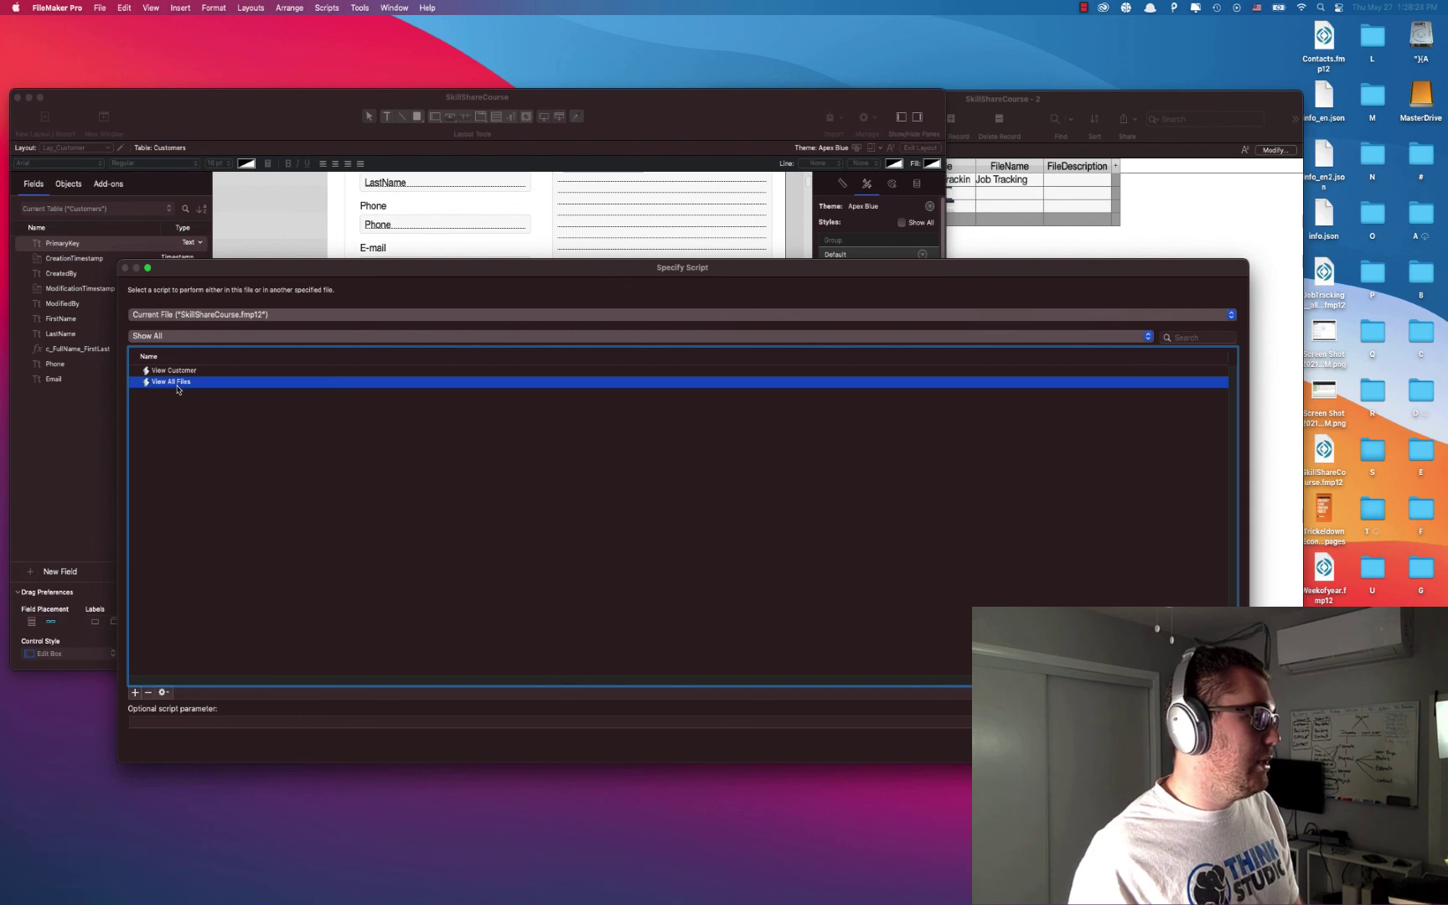
pyautogui.click(801, 474)
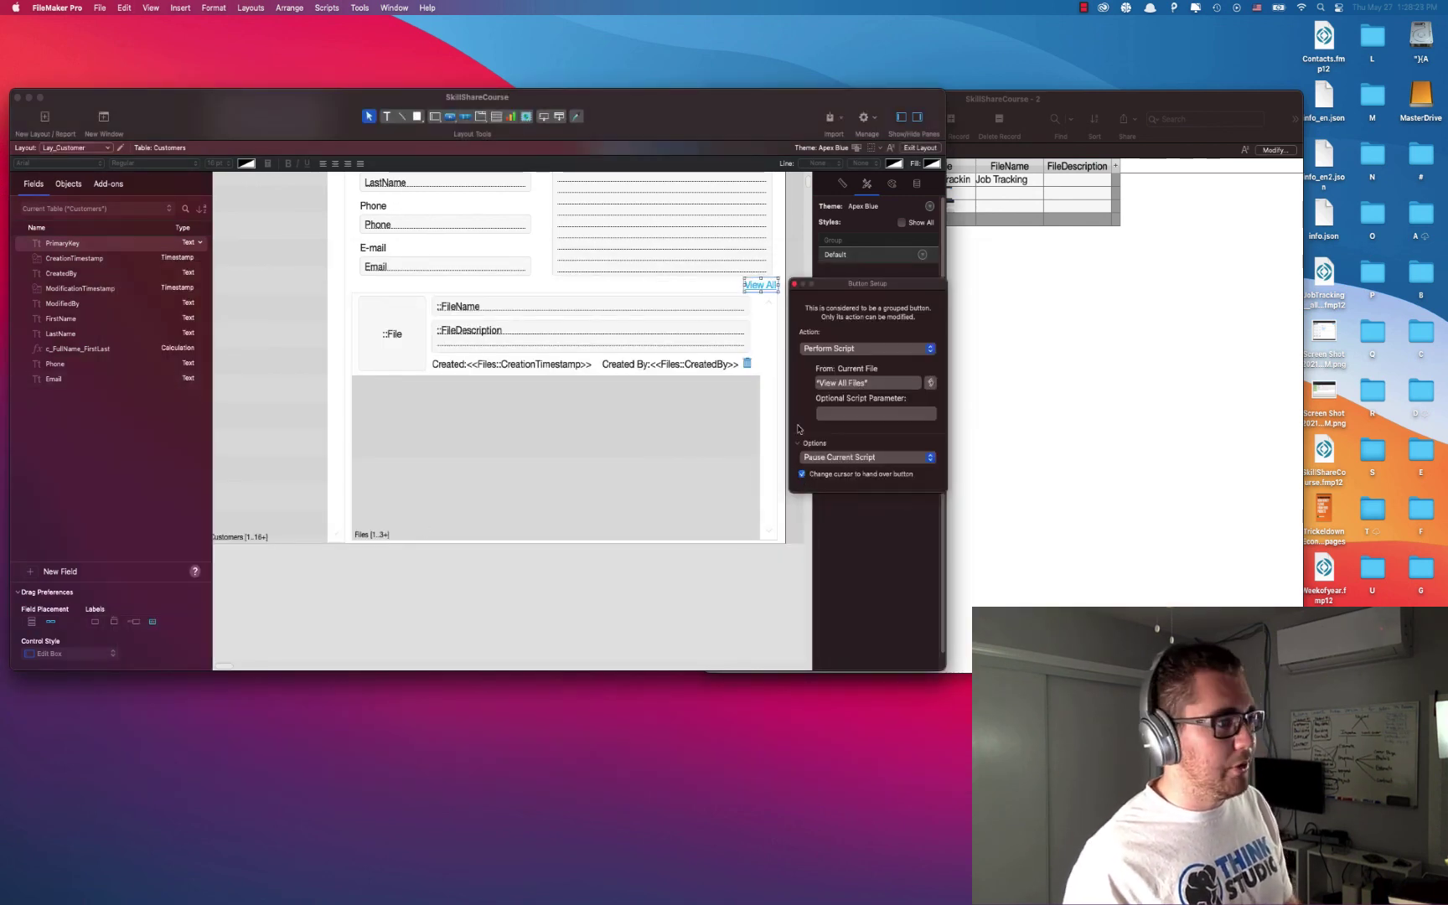
pyautogui.click(795, 284)
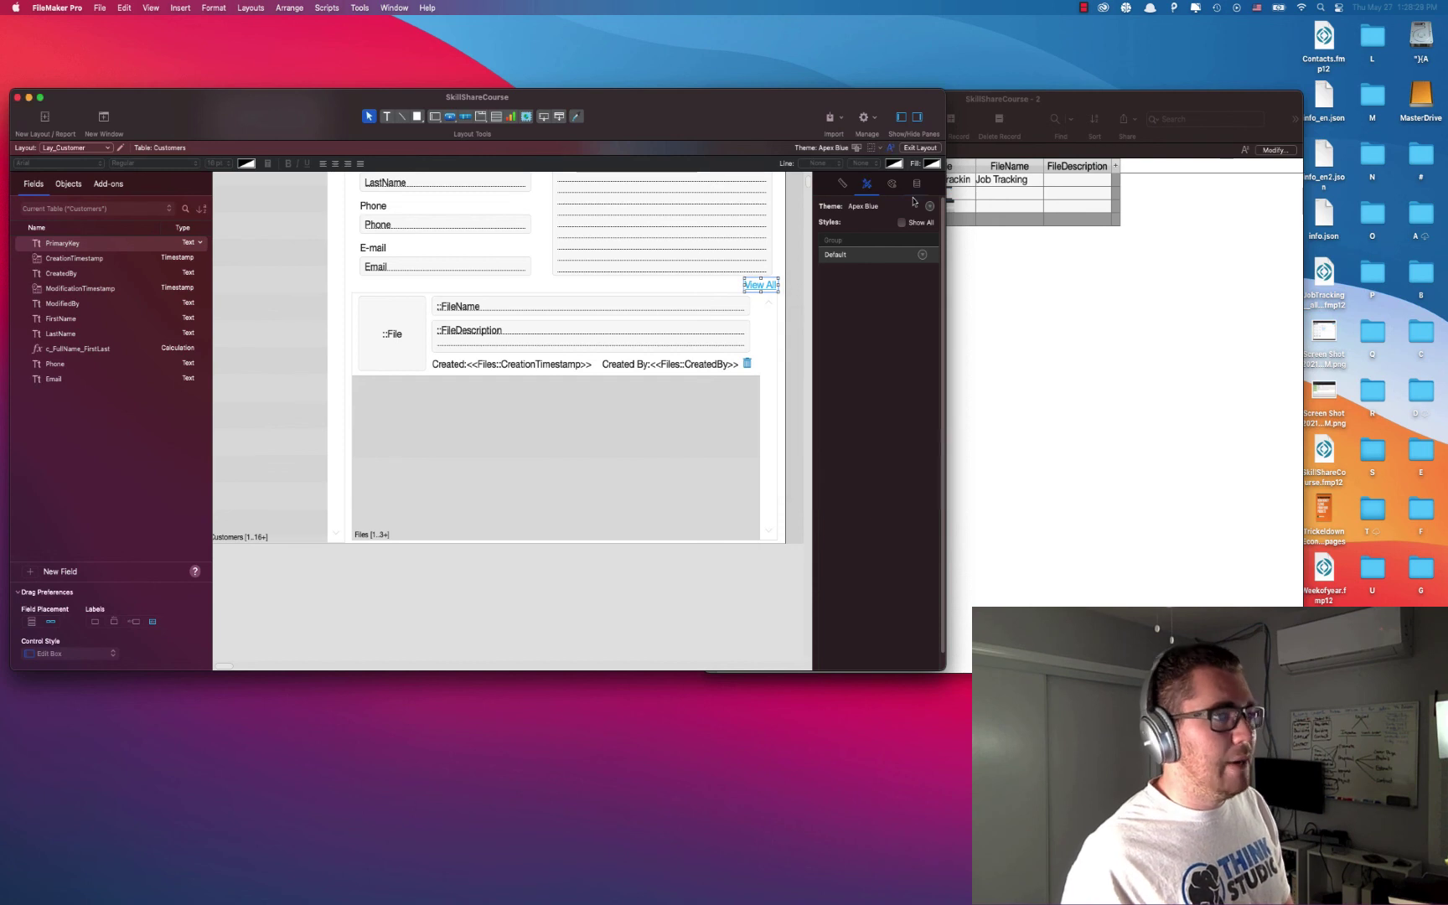
# Step: Return Lay_Customer to Browse mode and open the Files List through the View All link
pyautogui.click(920, 147)
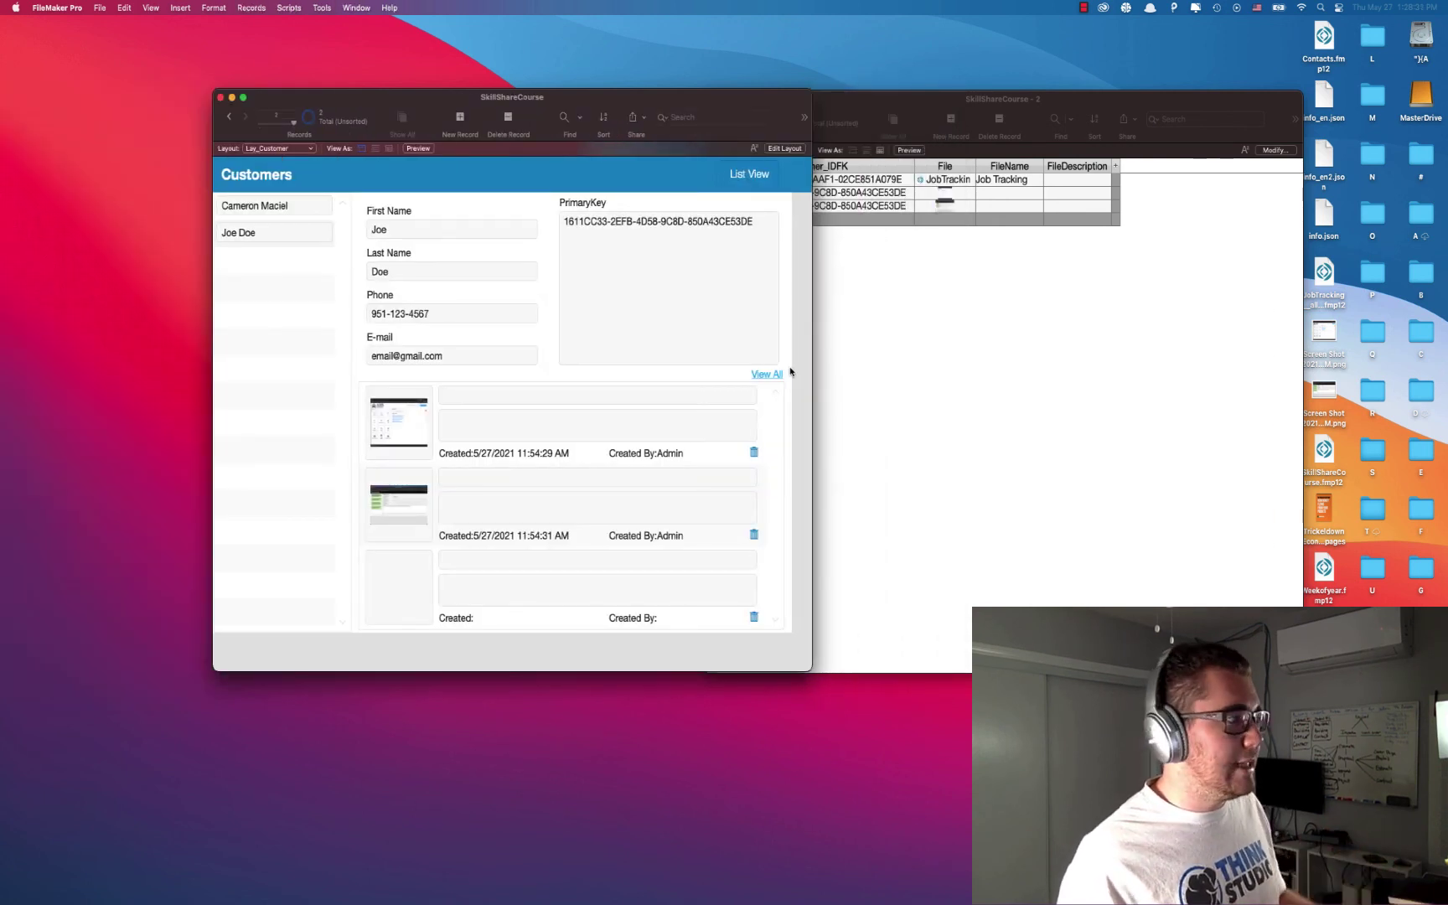
pyautogui.click(766, 374)
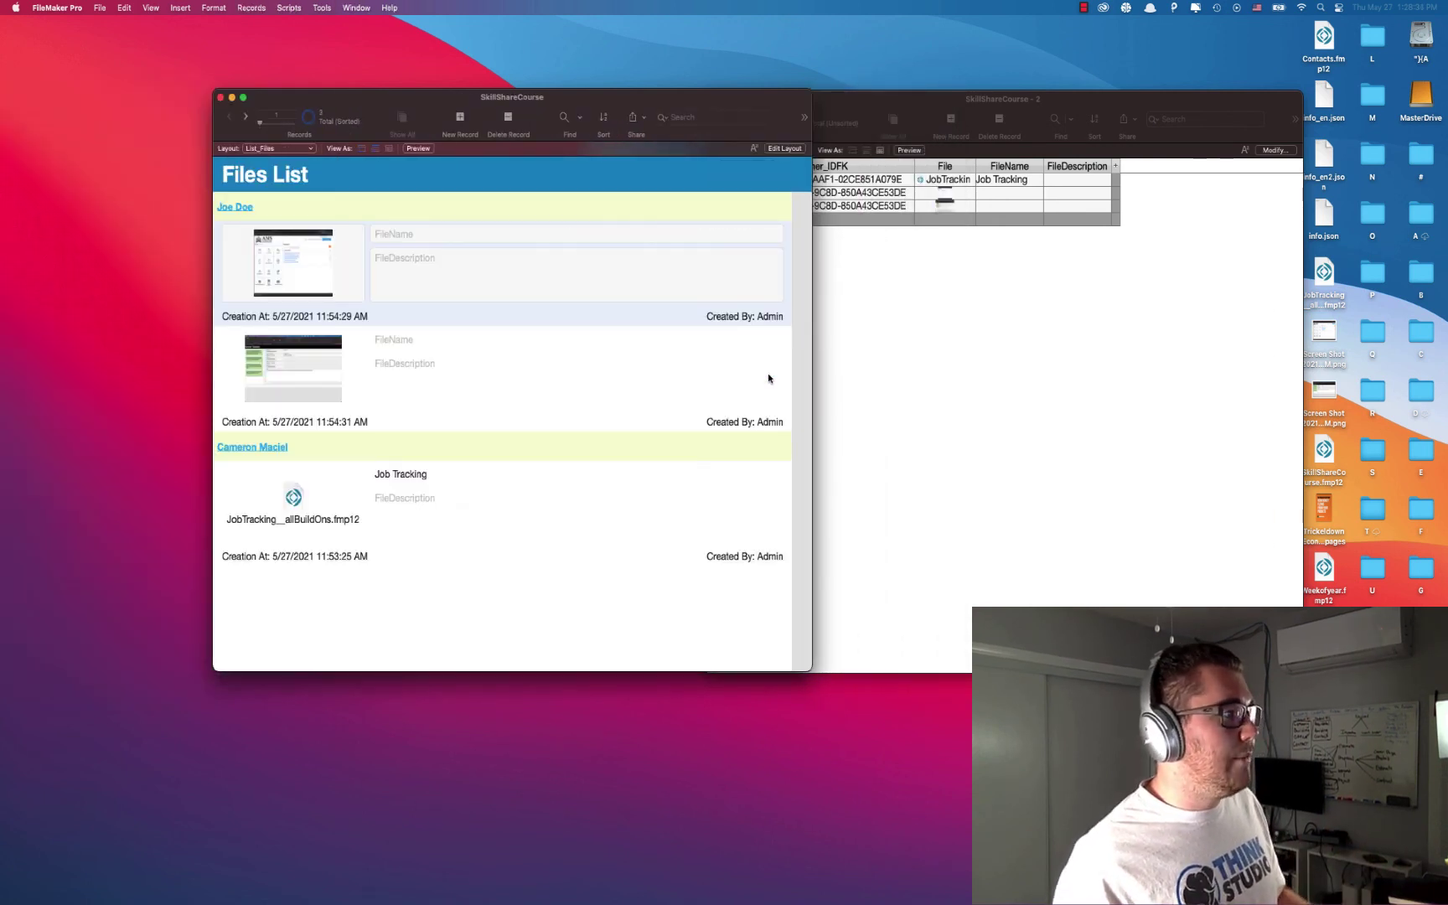